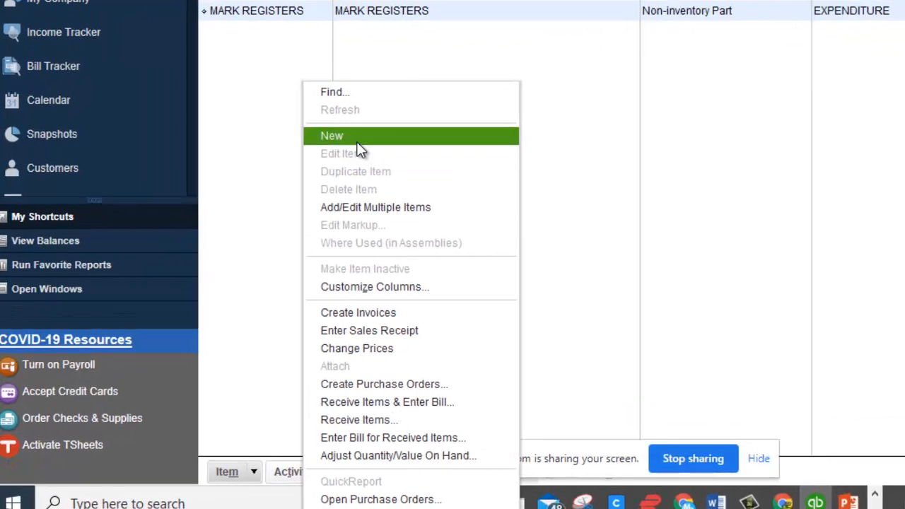
# Step: Create a new item of type Service and name it Transcript
pyautogui.click(341, 139)
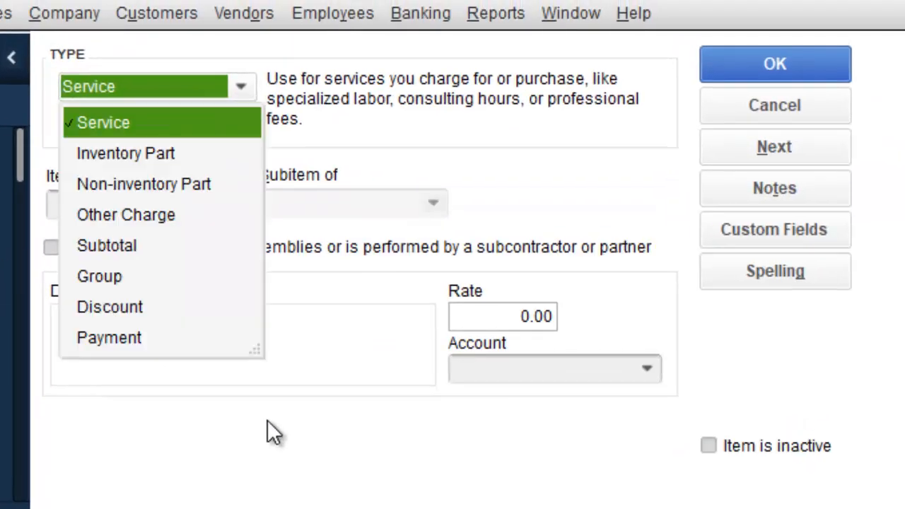
pyautogui.click(179, 123)
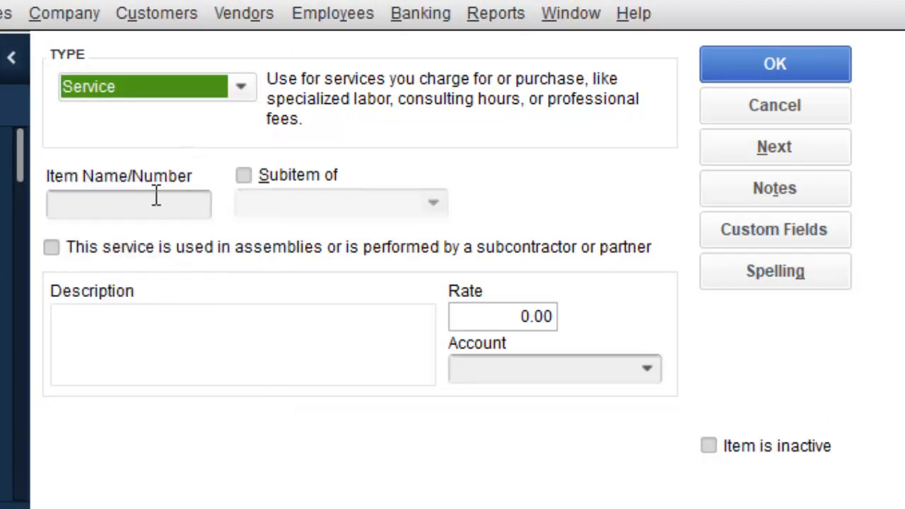
pyautogui.click(141, 202)
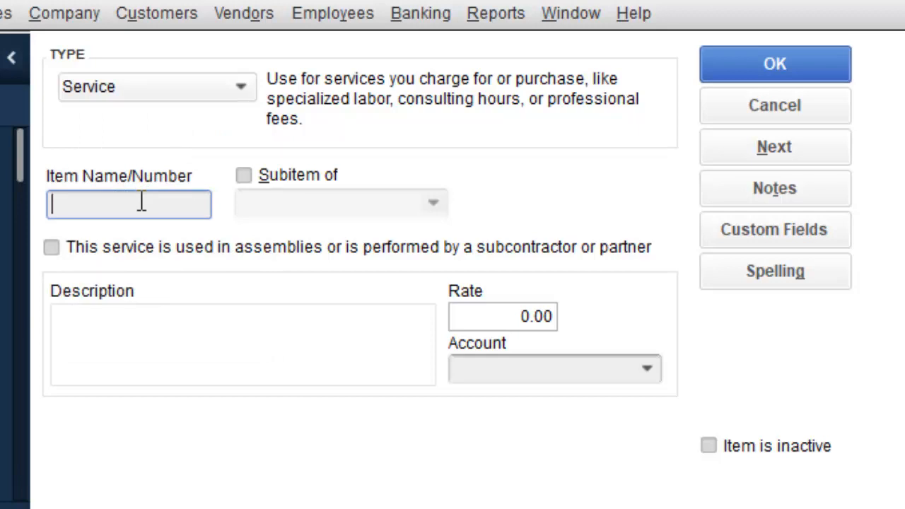
pyautogui.write('Trans')
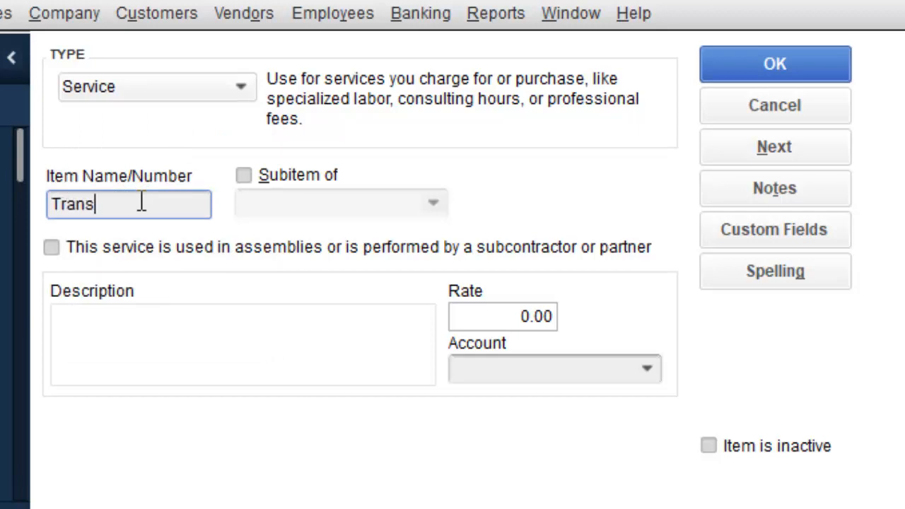
pyautogui.write('cript Request')
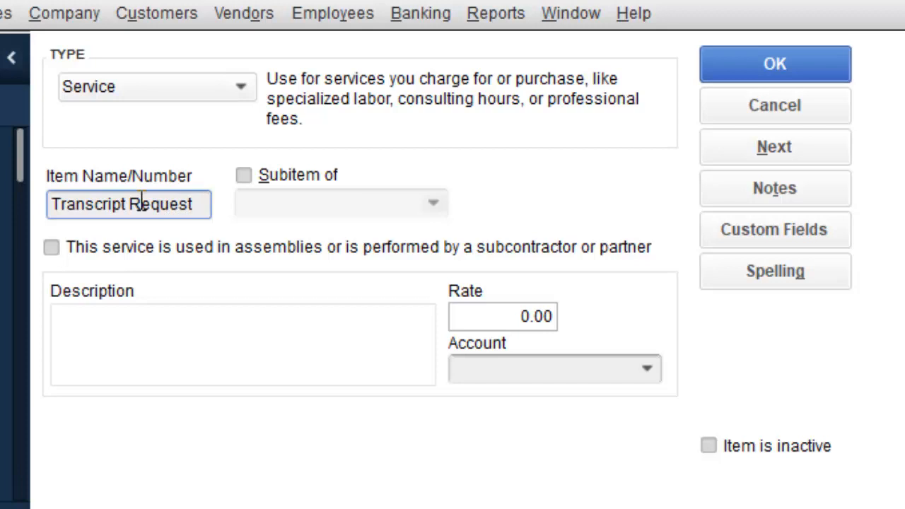
pyautogui.press('BackSpace')
pyautogui.press('BackSpace')
pyautogui.press('BackSpace')
pyautogui.press('BackSpace')
pyautogui.press('BackSpace')
pyautogui.press('BackSpace')
pyautogui.press('BackSpace')
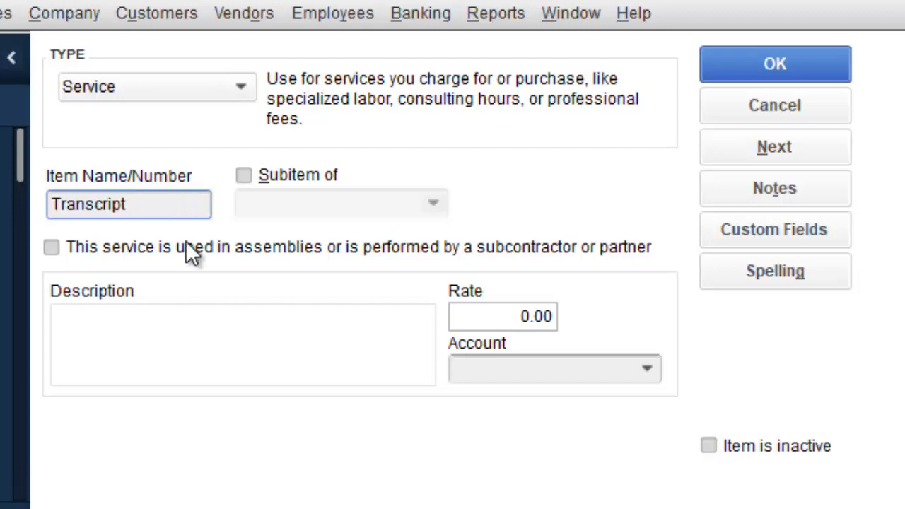
# Step: Enter Transcript as the item's description and set its rate to 1,000.00
pyautogui.click(145, 327)
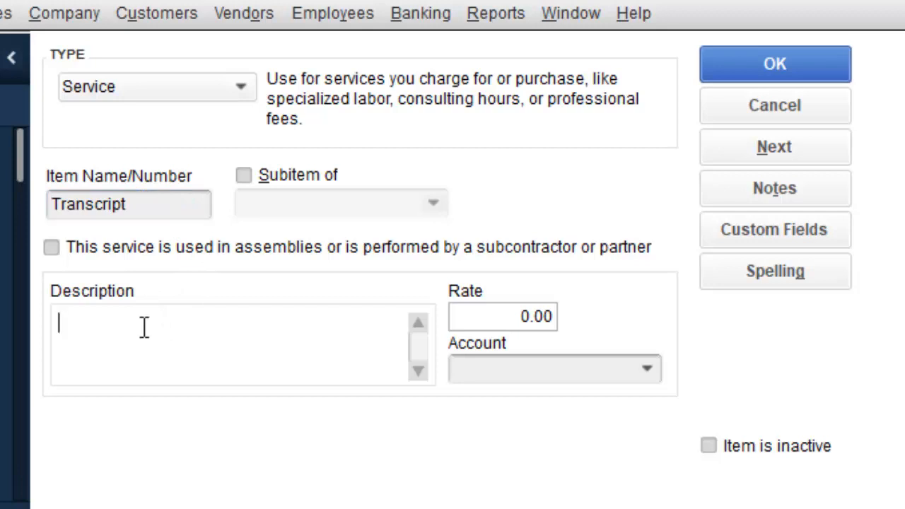
pyautogui.write('Trans')
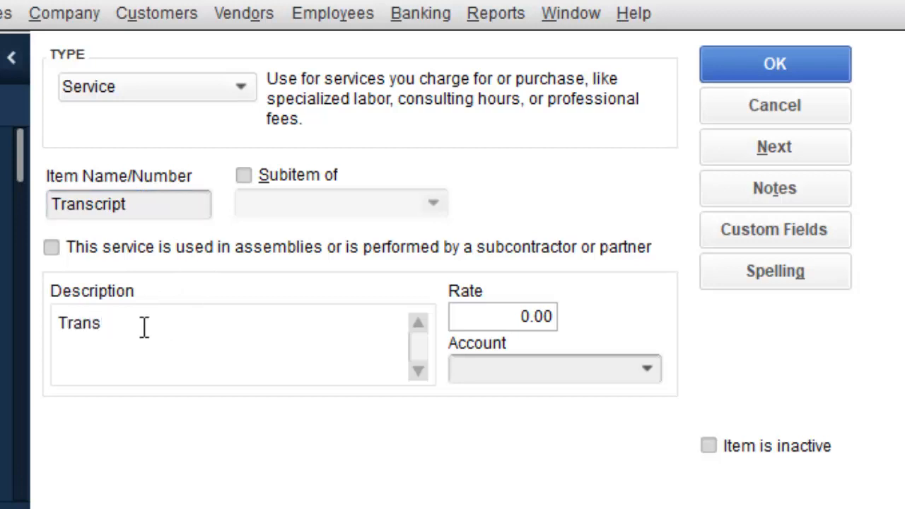
pyautogui.write('cript')
pyautogui.click(496, 311)
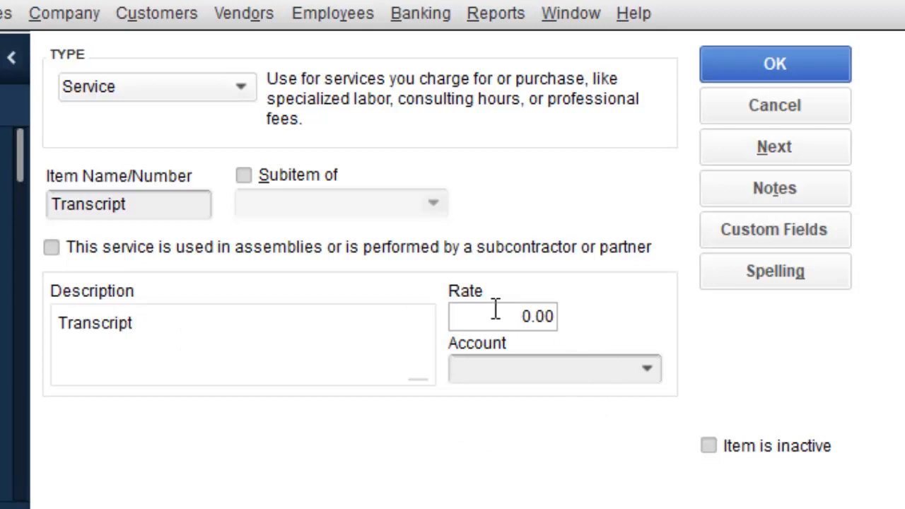
pyautogui.write('100')
# Step: Assign the Transcript item to the B. INCOME account and save it
pyautogui.click(650, 369)
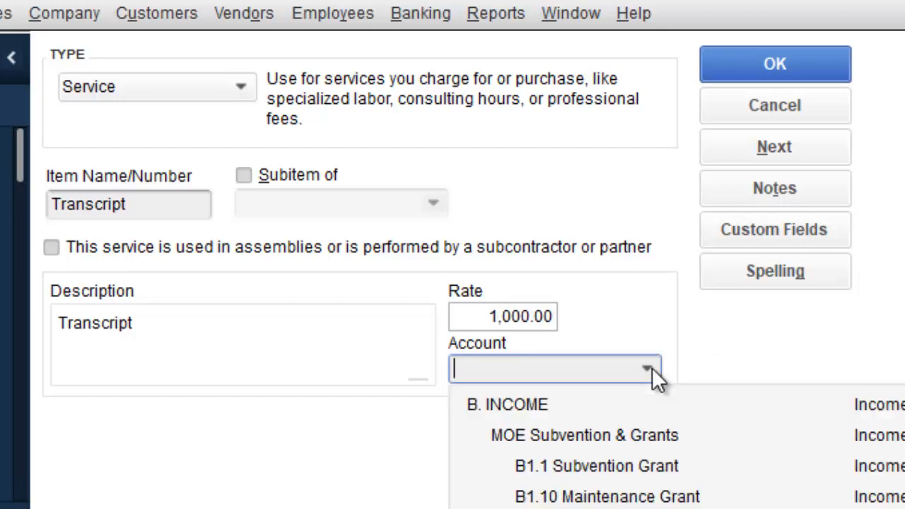
pyautogui.click(616, 405)
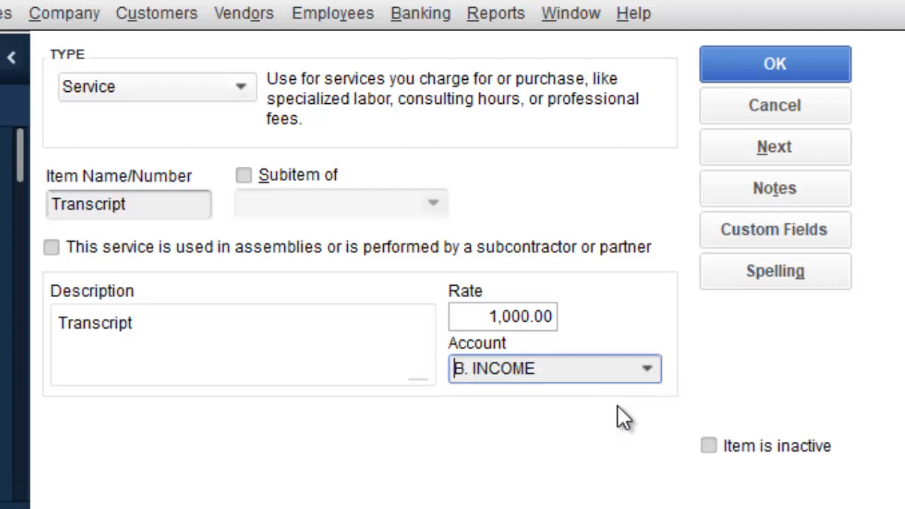
pyautogui.click(804, 63)
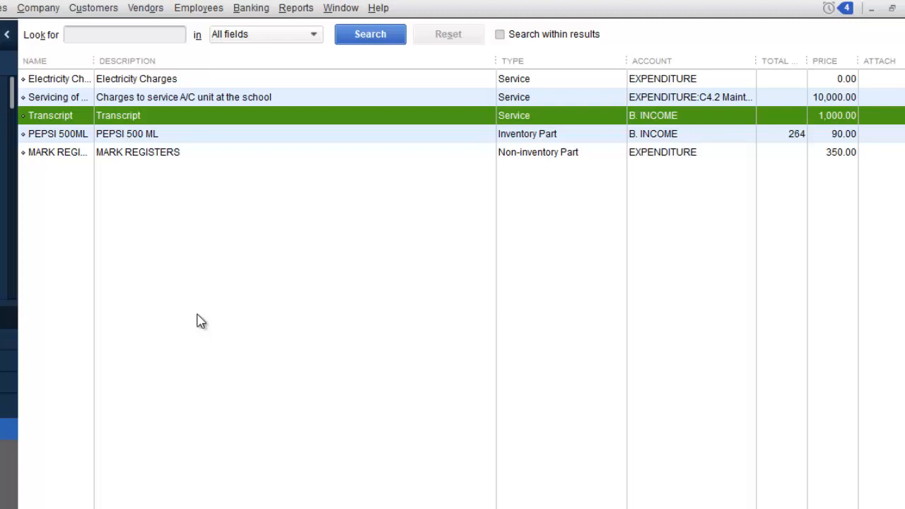
# Step: Create another new item of type Service and name it Photocopying
pyautogui.rightClick(230, 293)
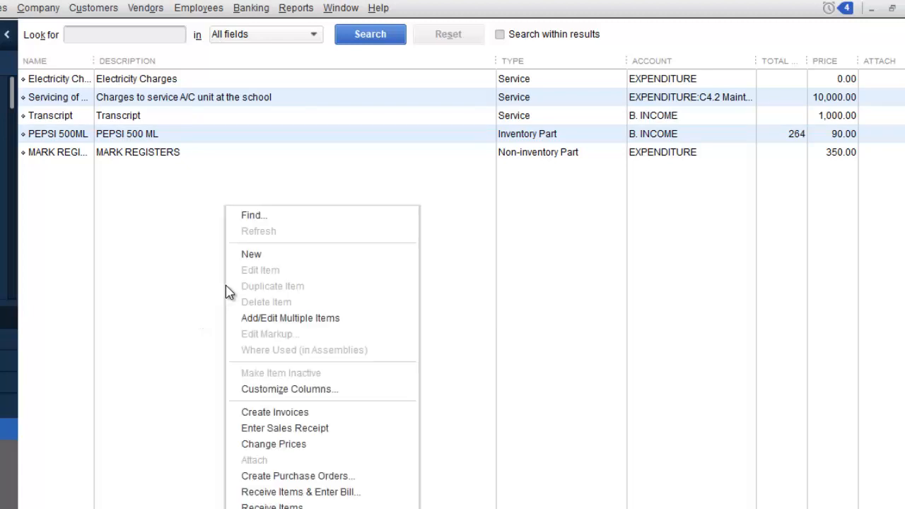
pyautogui.click(272, 256)
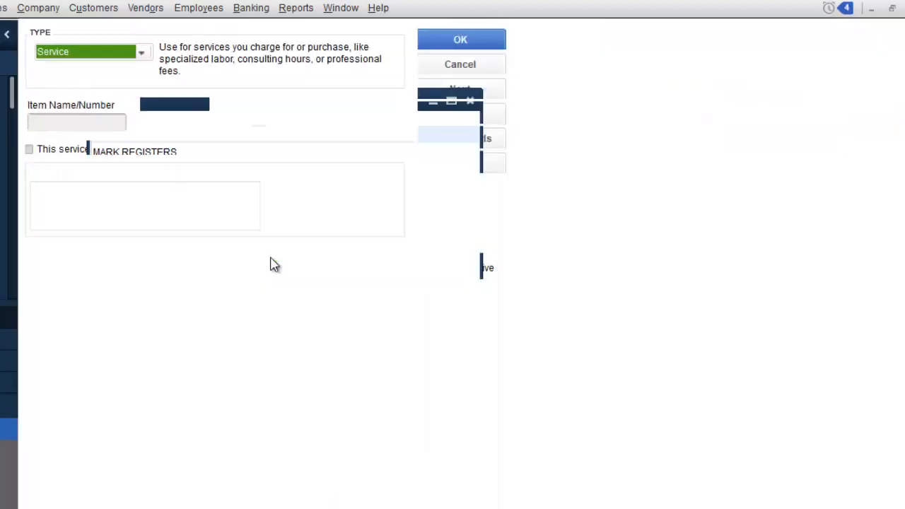
pyautogui.click(143, 81)
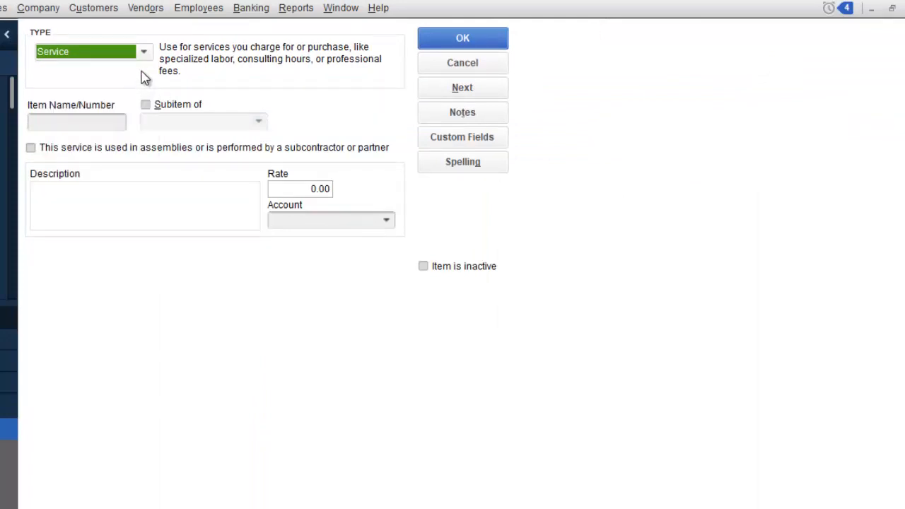
pyautogui.click(105, 123)
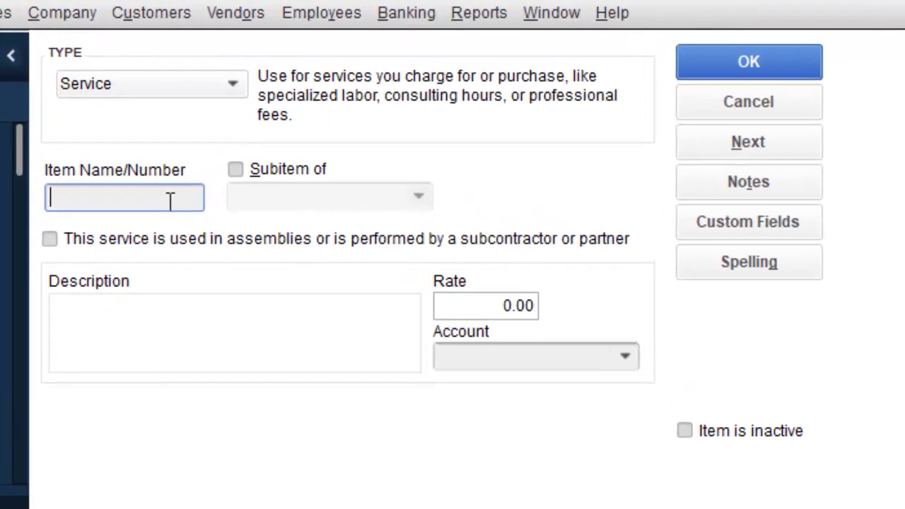
pyautogui.write('Photopy')
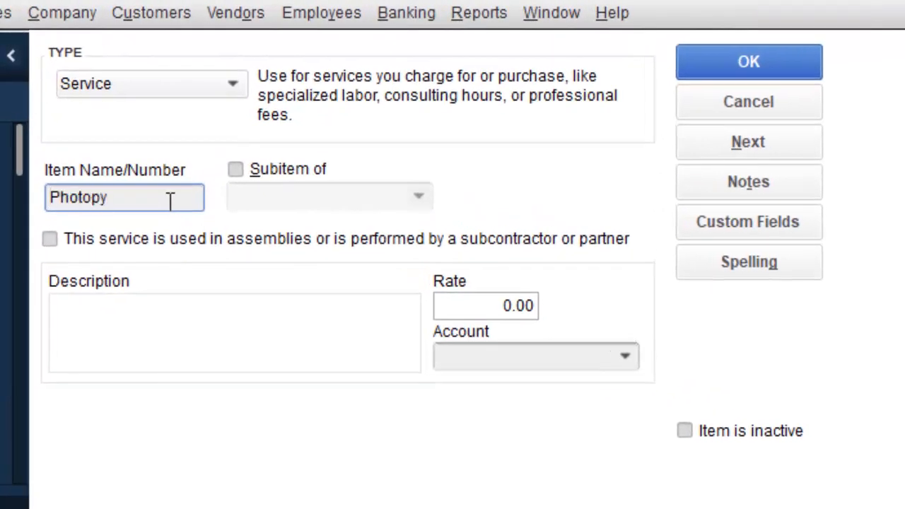
pyautogui.press('BackSpace')
pyautogui.press('BackSpace')
pyautogui.write('copying')
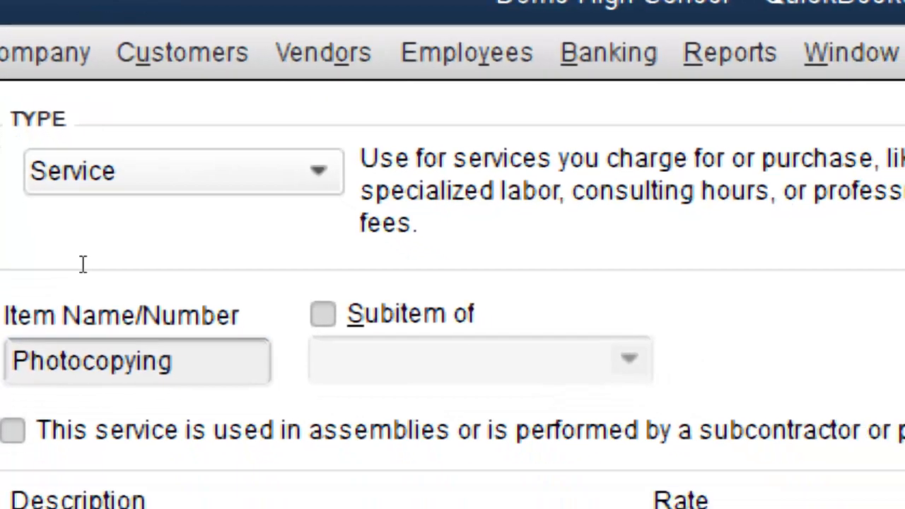
# Step: Enter "To photocopy document (B&W)" as the photocopying item's description
pyautogui.click(70, 422)
pyautogui.write('To')
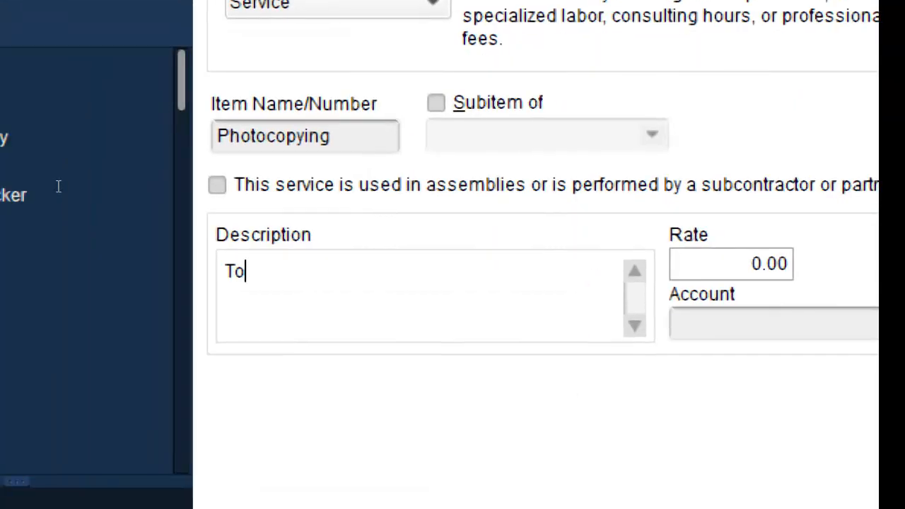
pyautogui.write(' photocopy')
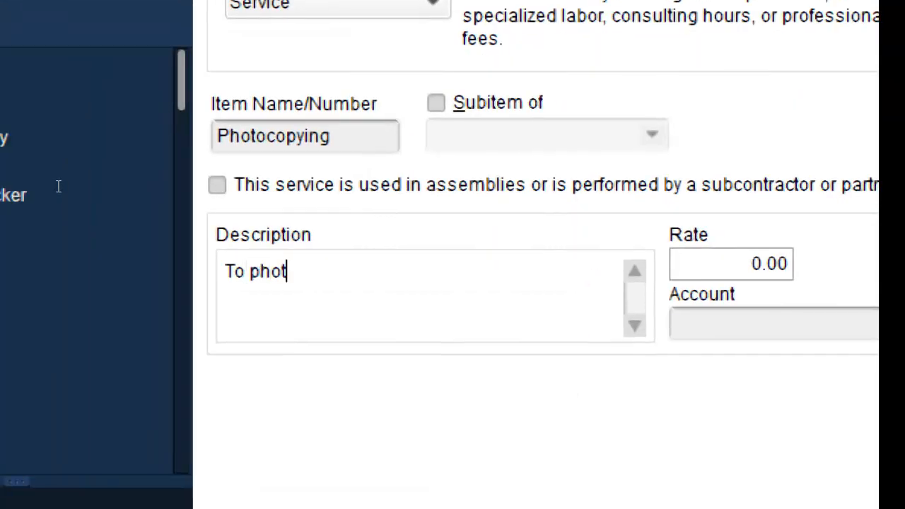
pyautogui.write(' document')
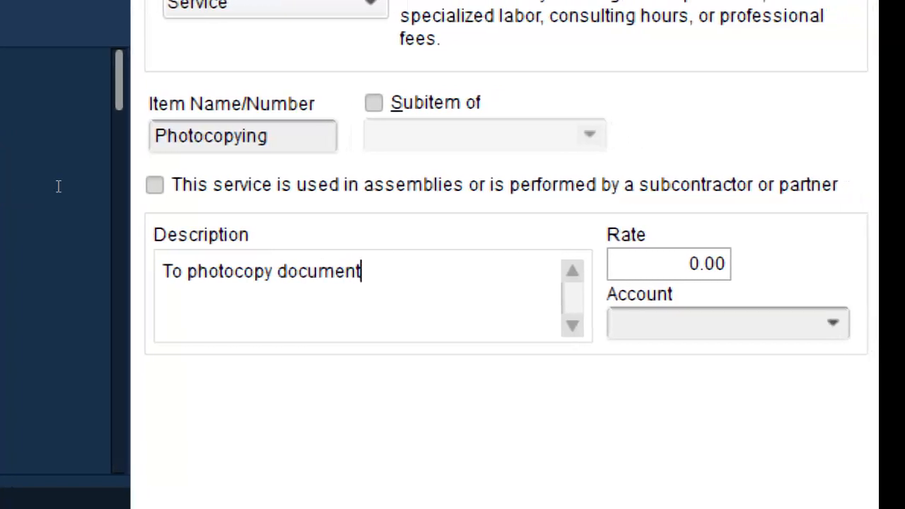
pyautogui.write(' (')
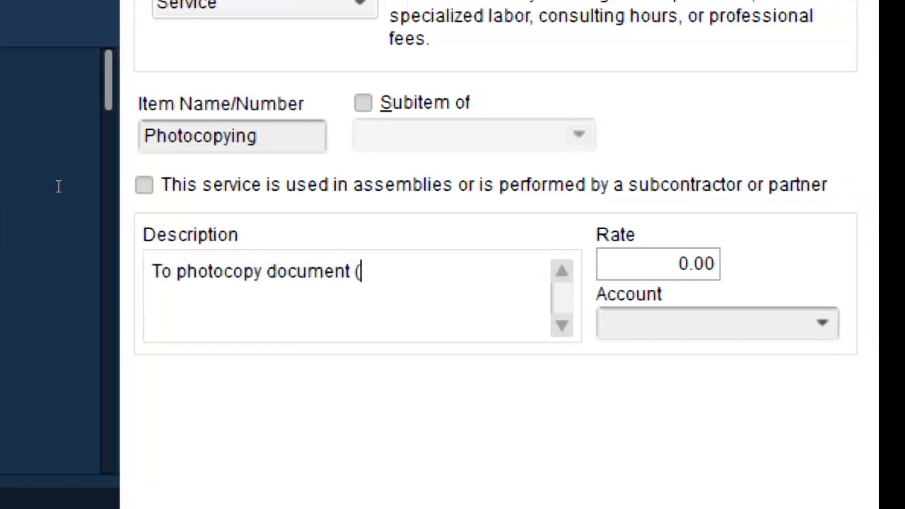
pyautogui.write('B&')
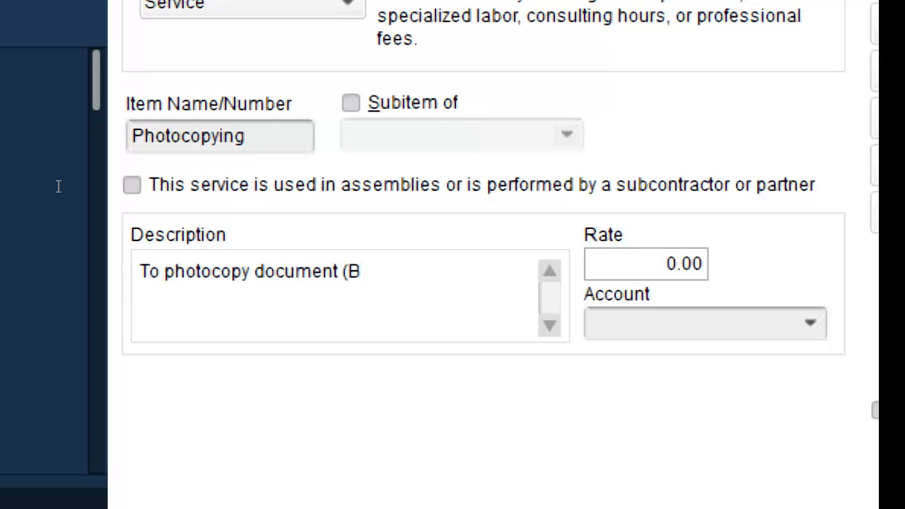
pyautogui.write('W)')
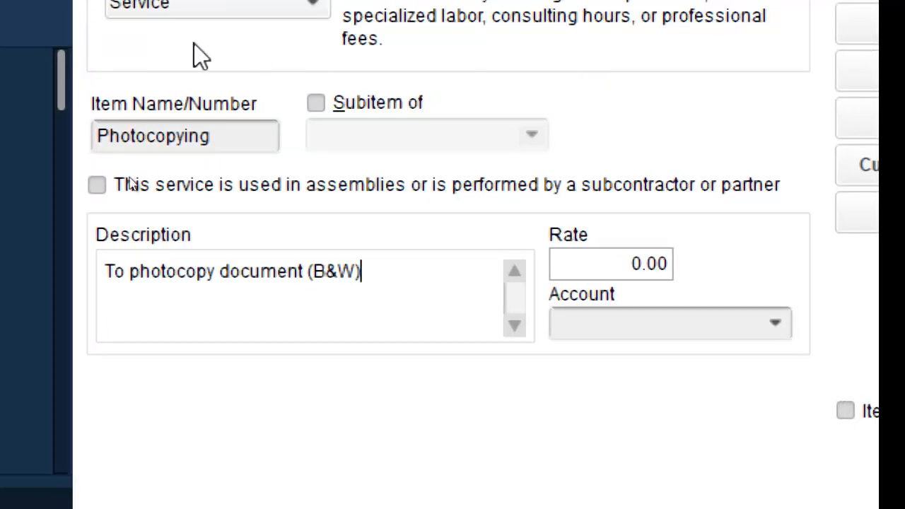
# Step: Extend the item name to "Photocopying (B&W)"
pyautogui.click(223, 130)
pyautogui.write('(')
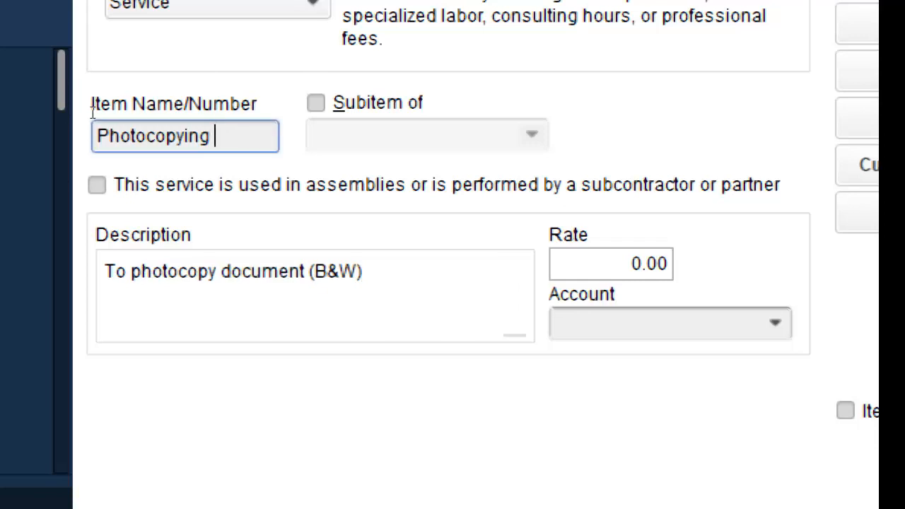
pyautogui.write('B')
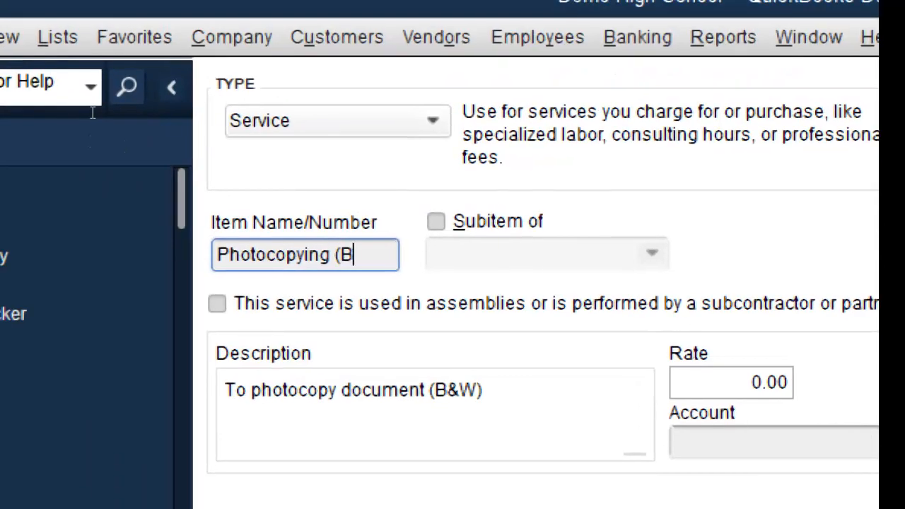
pyautogui.write('&W')
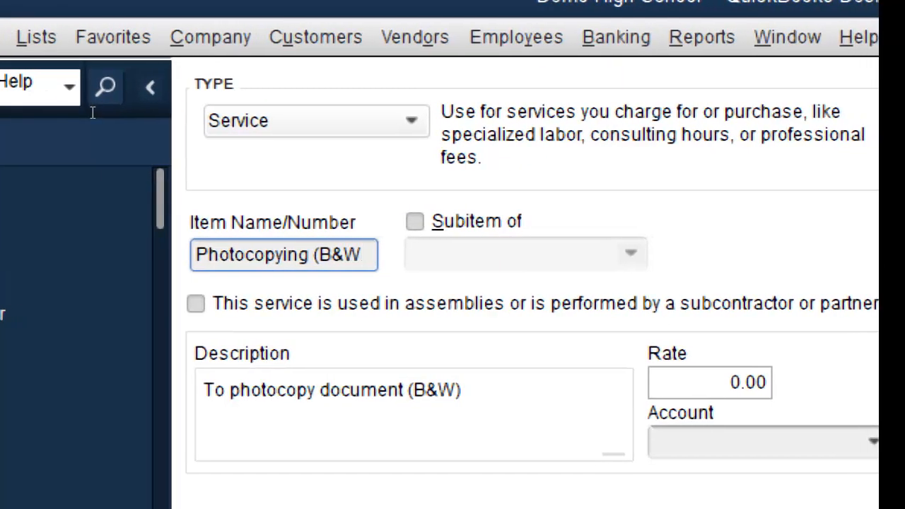
pyautogui.write(')')
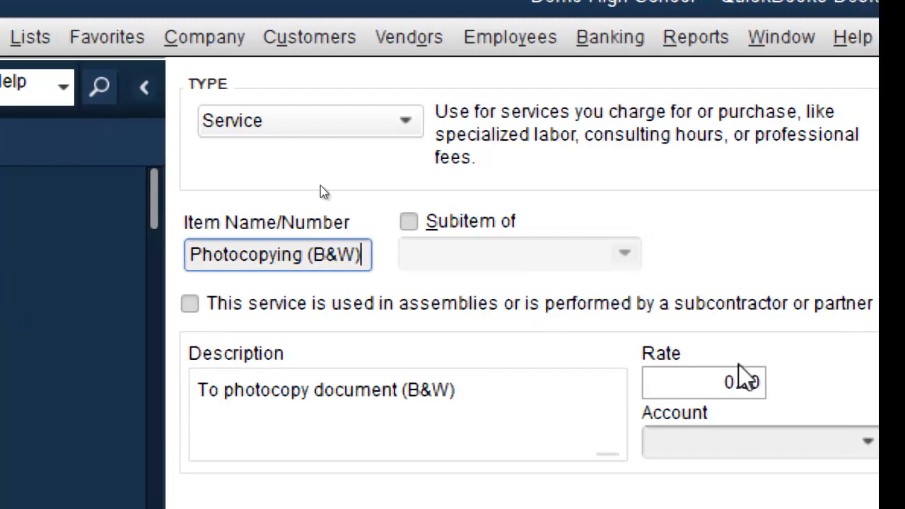
# Step: Set the photocopying item's rate to 30.00 and assign it to the B. INCOME account
pyautogui.click(726, 382)
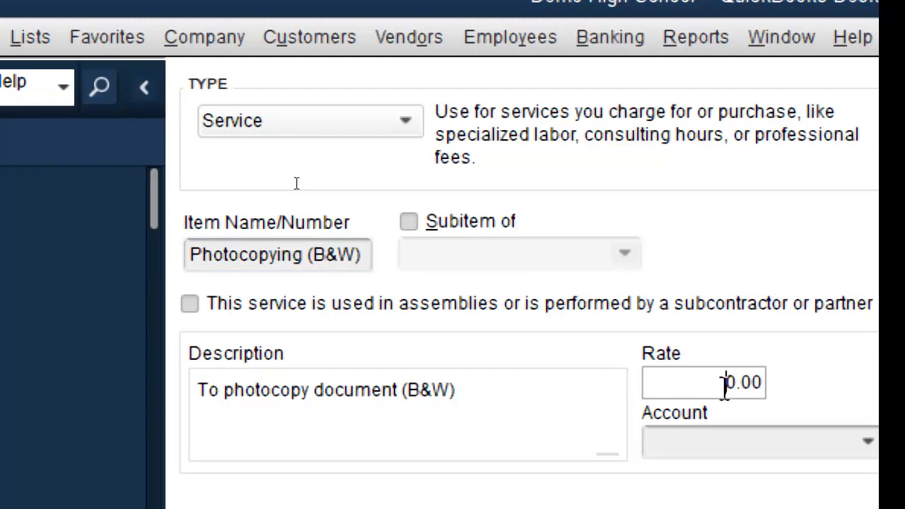
pyautogui.write('3')
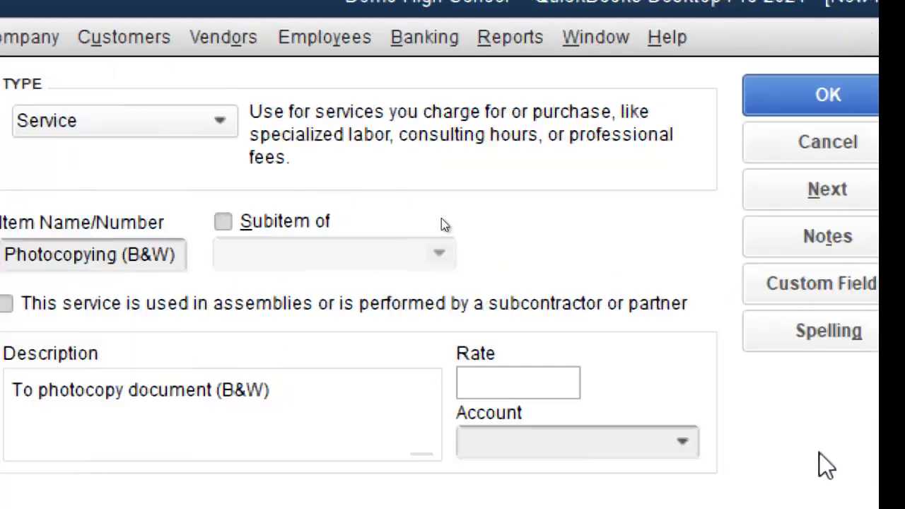
pyautogui.click(682, 442)
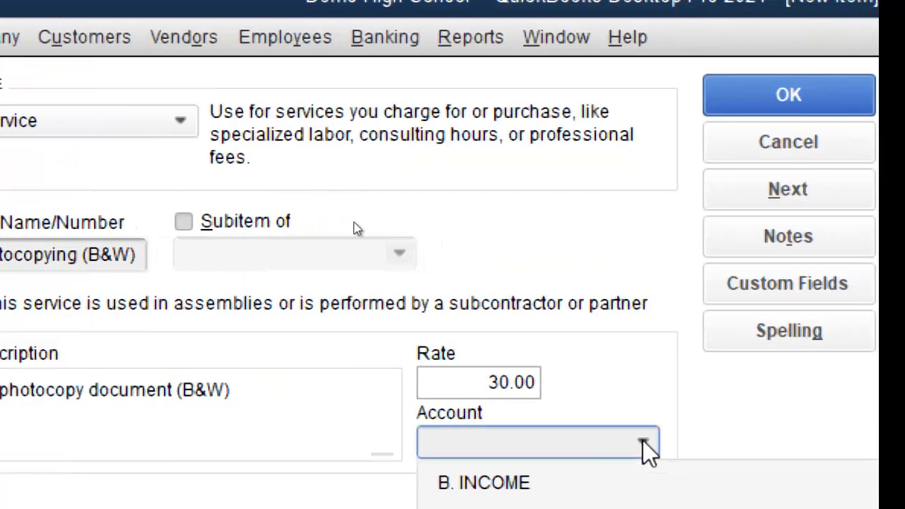
pyautogui.click(526, 486)
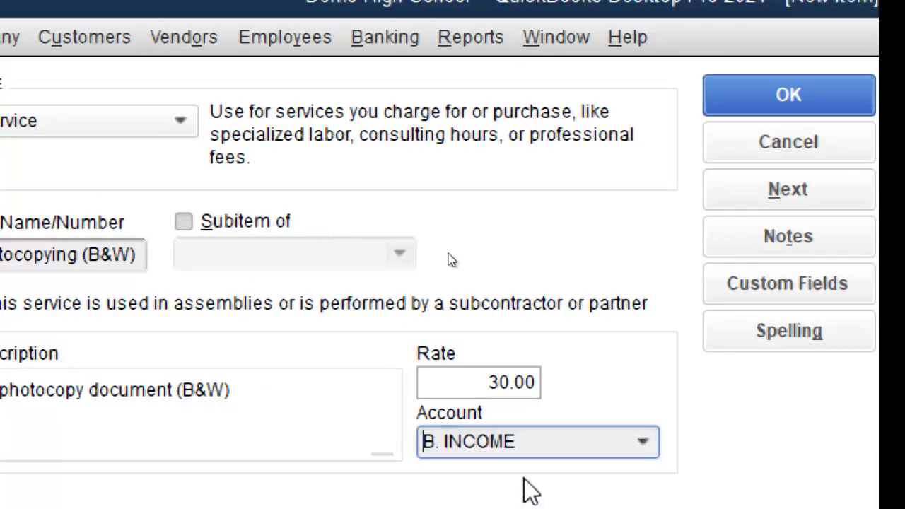
# Step: Save the photocopying item, closing the spelling check without replacing the flagged "W"
pyautogui.click(814, 86)
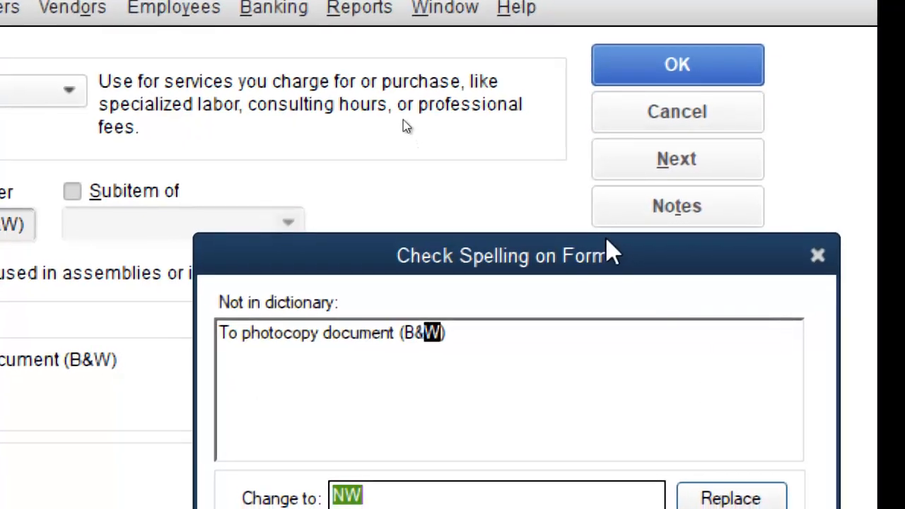
pyautogui.moveTo(606, 241); pyautogui.dragTo(474, 15)
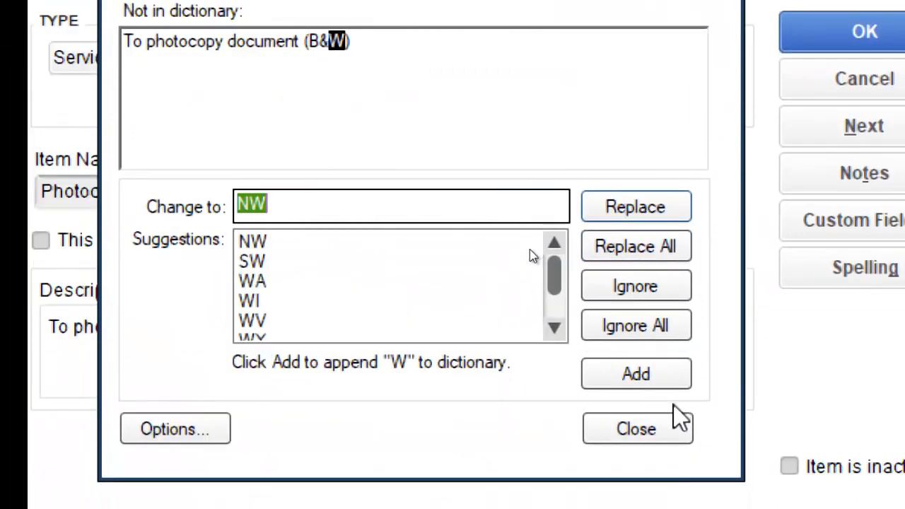
pyautogui.click(675, 425)
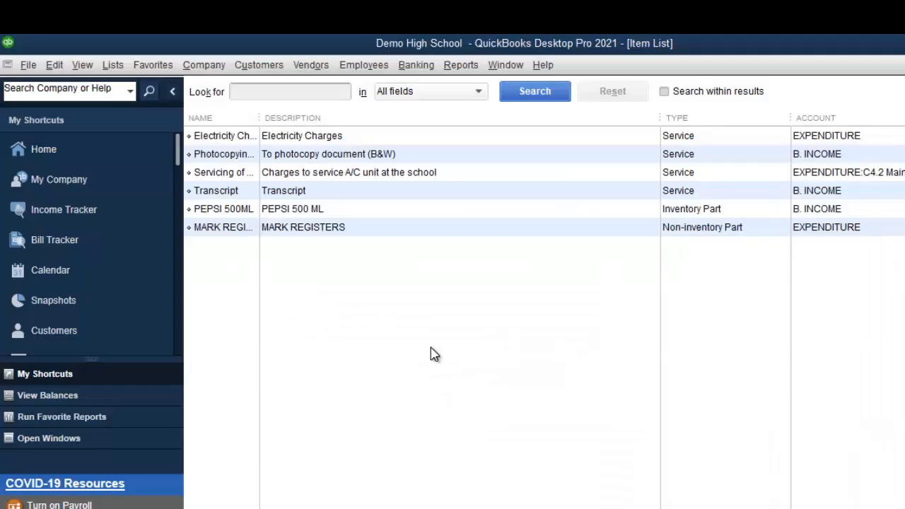
# Step: Create a new Non-inventory Part item with "MOE Grant" as both its name and its description
pyautogui.rightClick(431, 349)
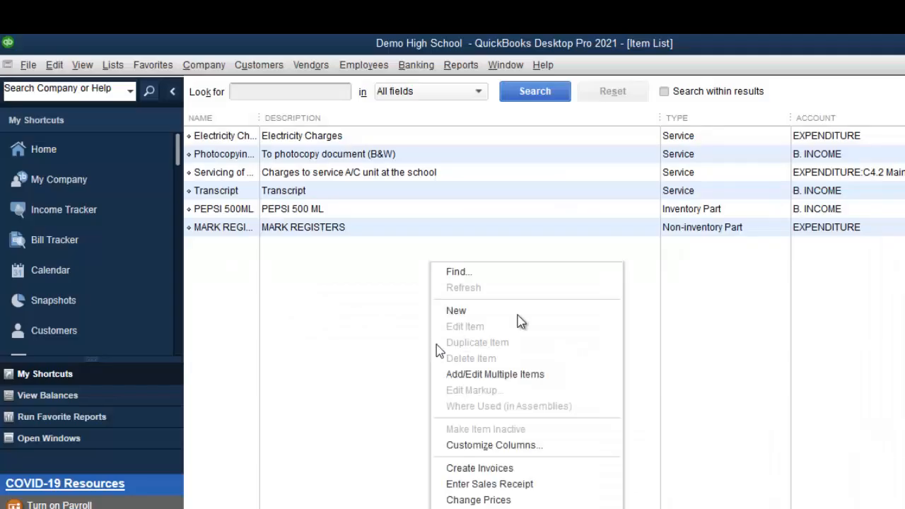
pyautogui.click(540, 311)
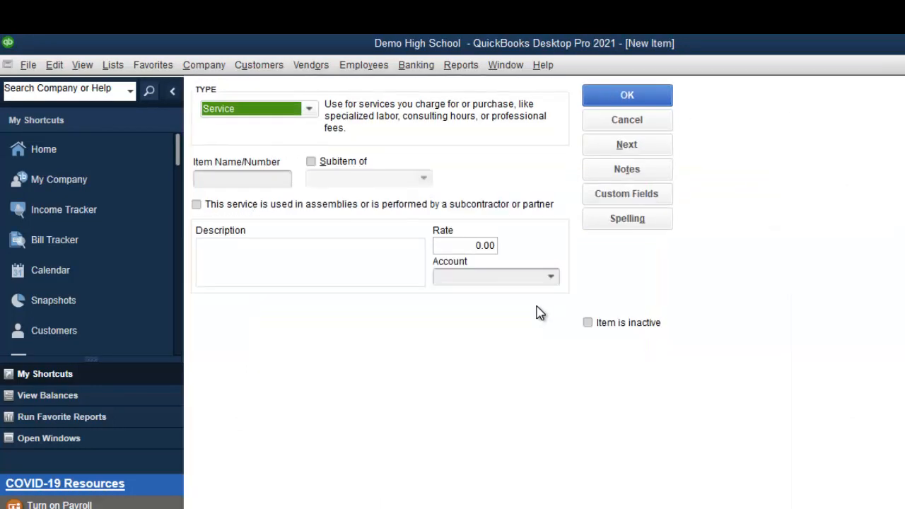
pyautogui.click(278, 173)
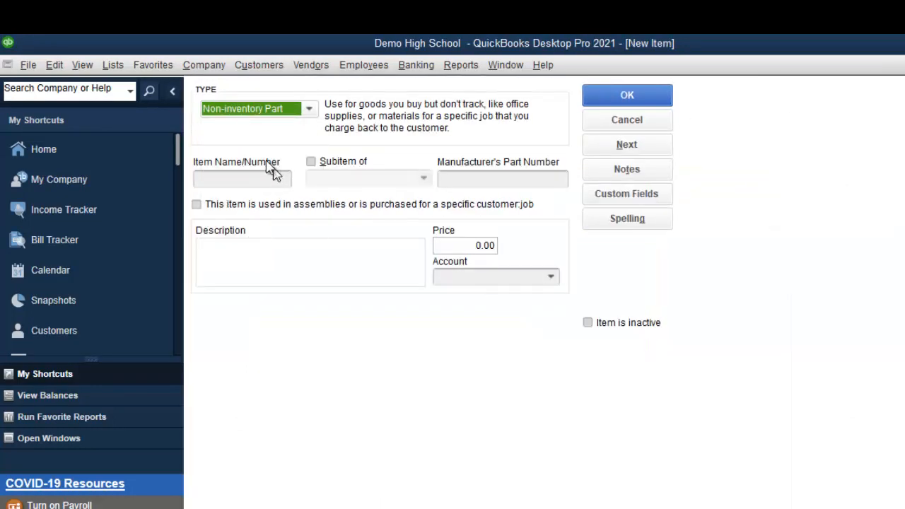
pyautogui.press('Tab')
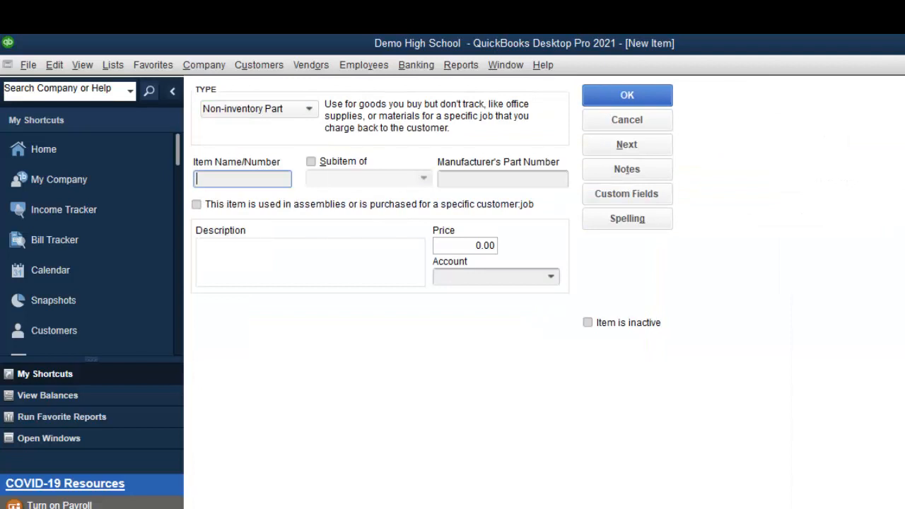
pyautogui.write('MOE Grant')
pyautogui.click(200, 248)
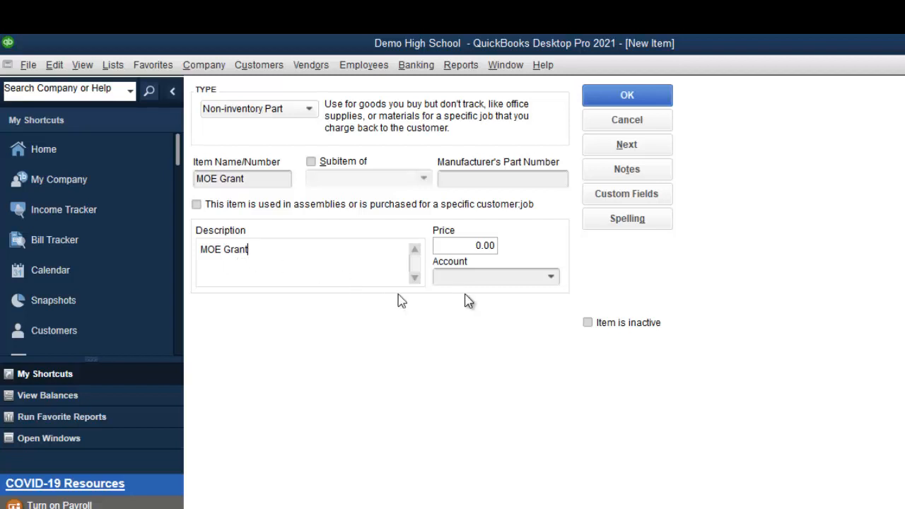
# Step: Assign the MOE Grant item to an account under MOE Subvention & Grants within B. INCOME
pyautogui.click(554, 278)
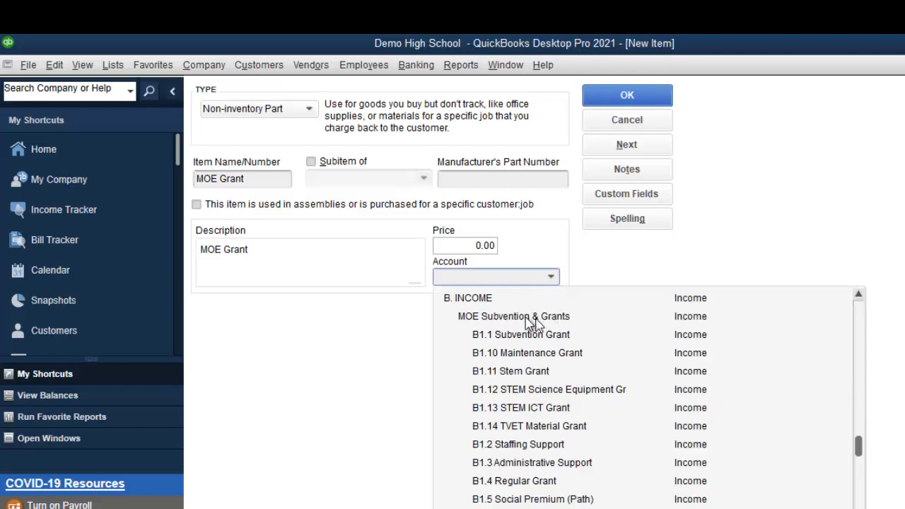
pyautogui.click(507, 302)
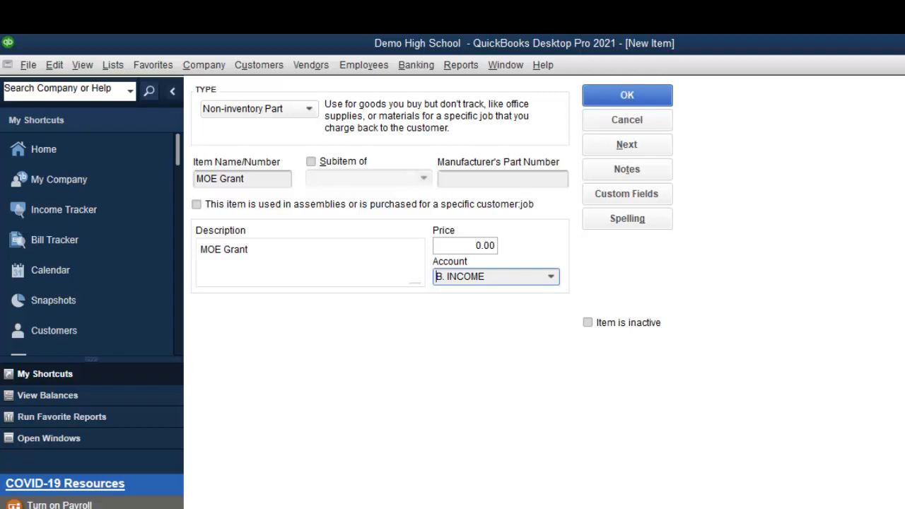
pyautogui.press('super+plus')
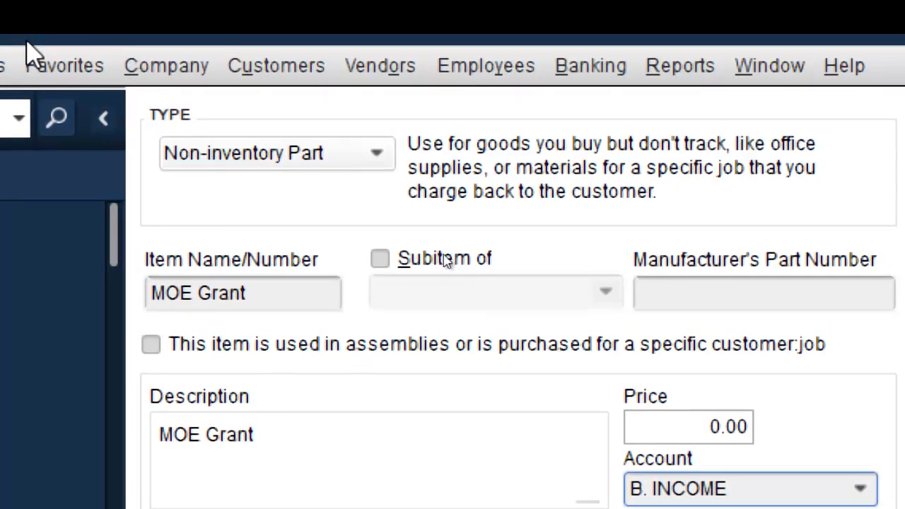
pyautogui.click(857, 491)
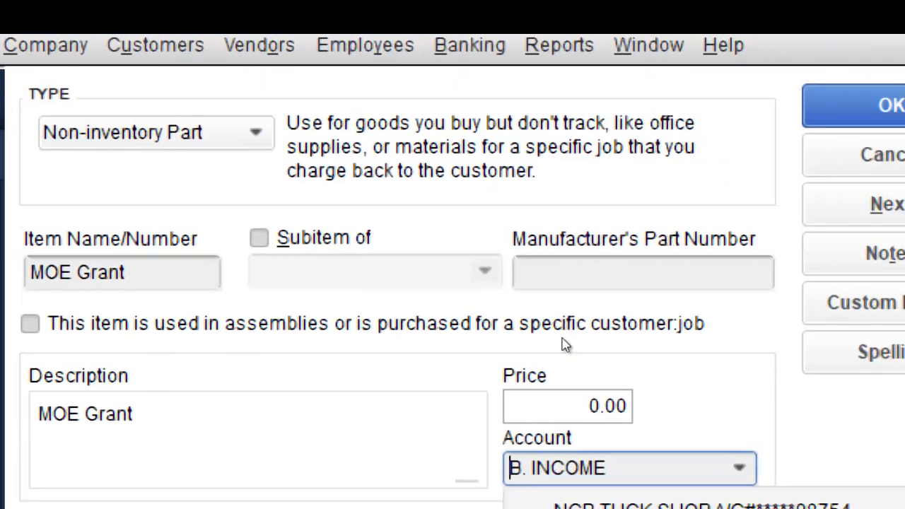
pyautogui.press('Down')
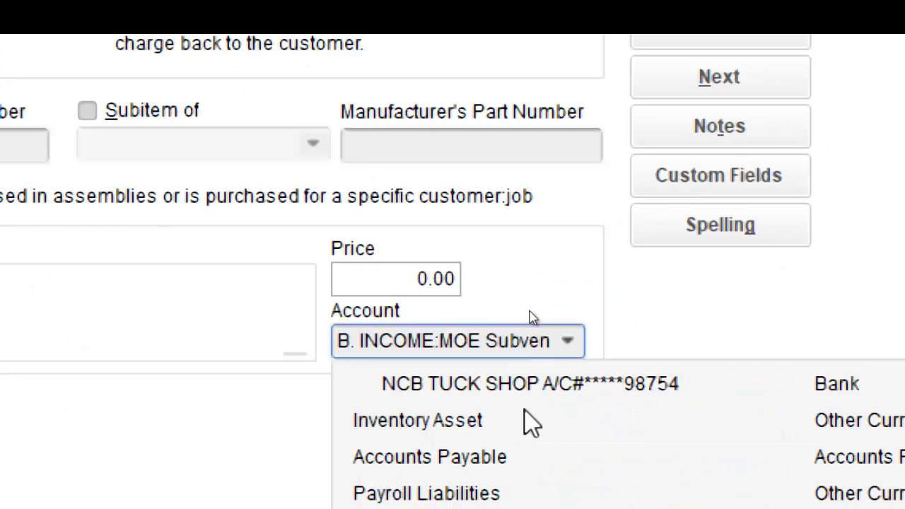
pyautogui.press('Down')
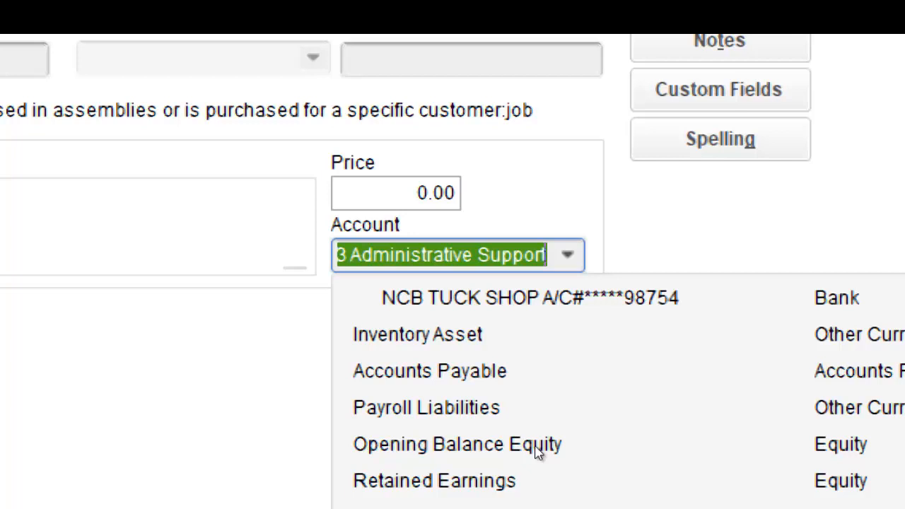
pyautogui.click(535, 447)
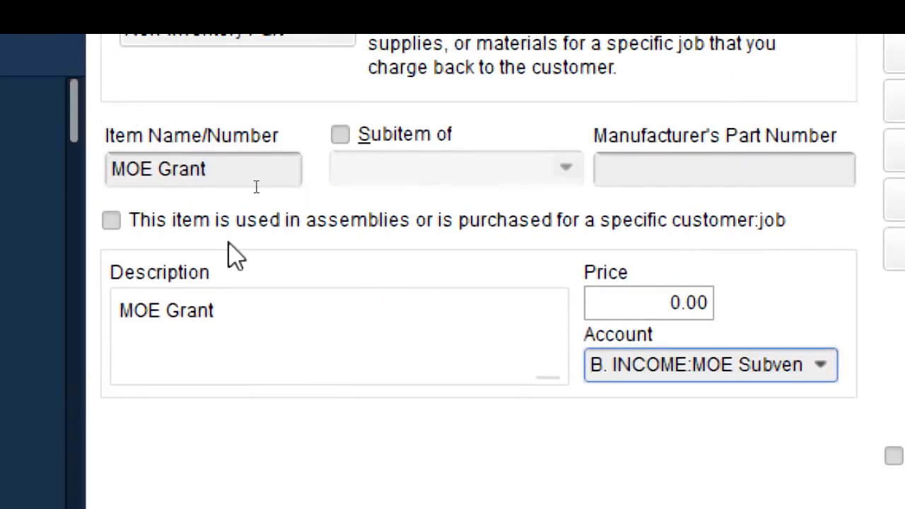
# Step: Extend the item name to "MOE Grant (Subvention)"
pyautogui.click(228, 171)
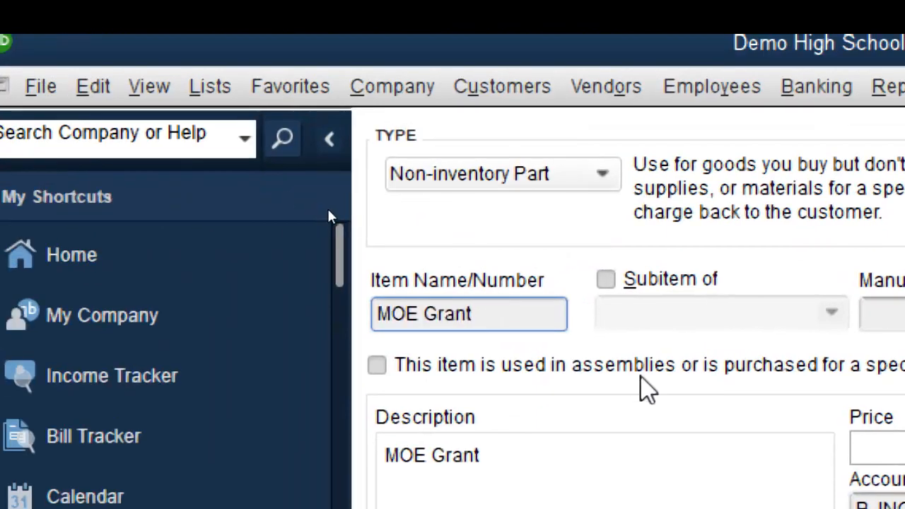
pyautogui.write('(S')
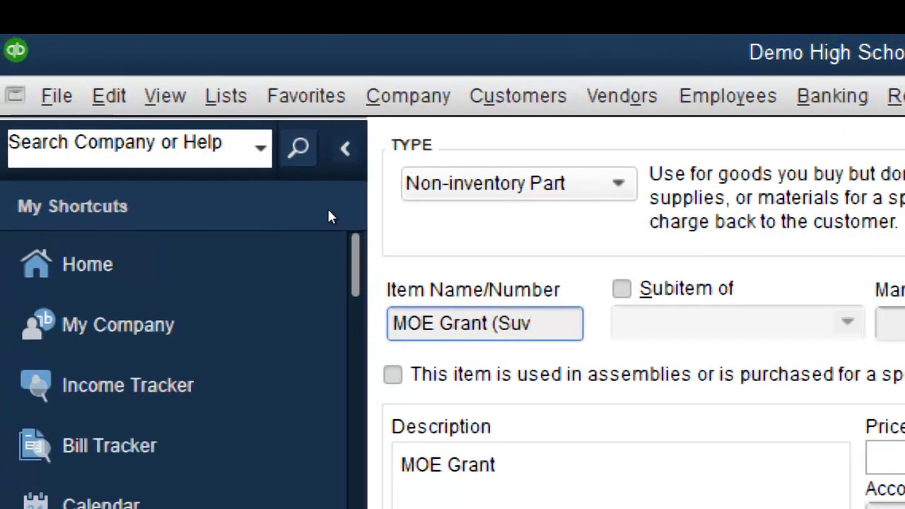
pyautogui.write('ubvention')
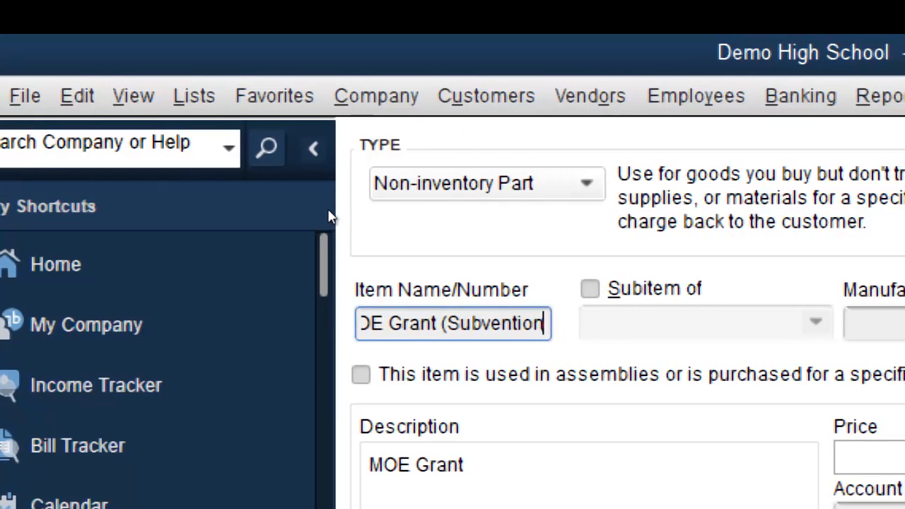
pyautogui.write(')')
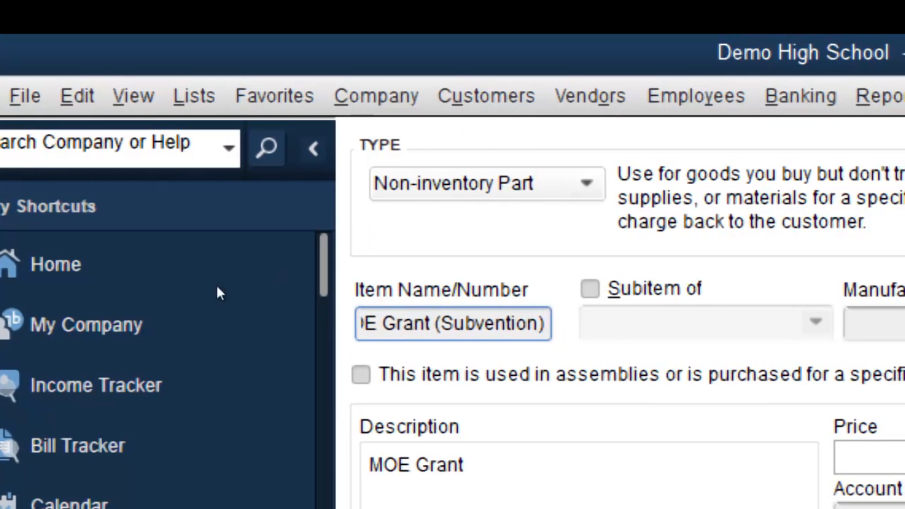
# Step: Extend the description to "MOE Grant (Subvention)" and save the item, closing the spelling check without replacing "MOE"
pyautogui.click(463, 482)
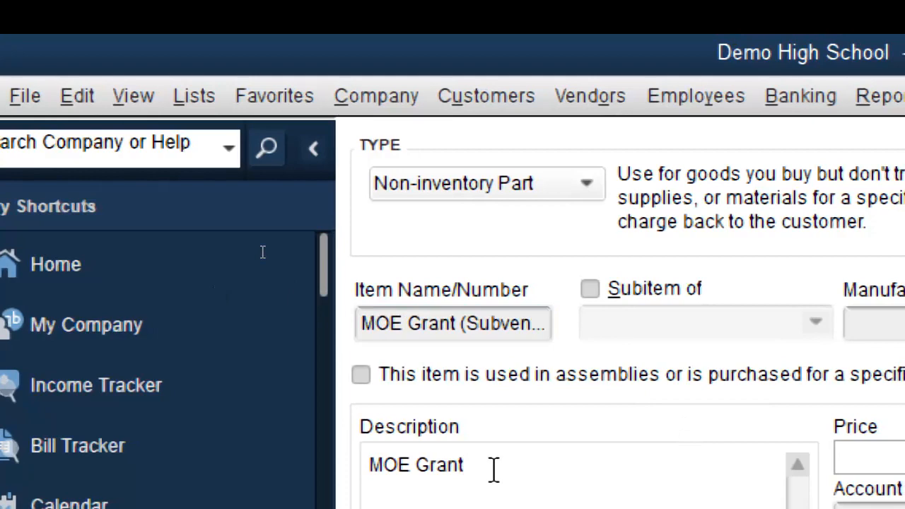
pyautogui.write('(Su')
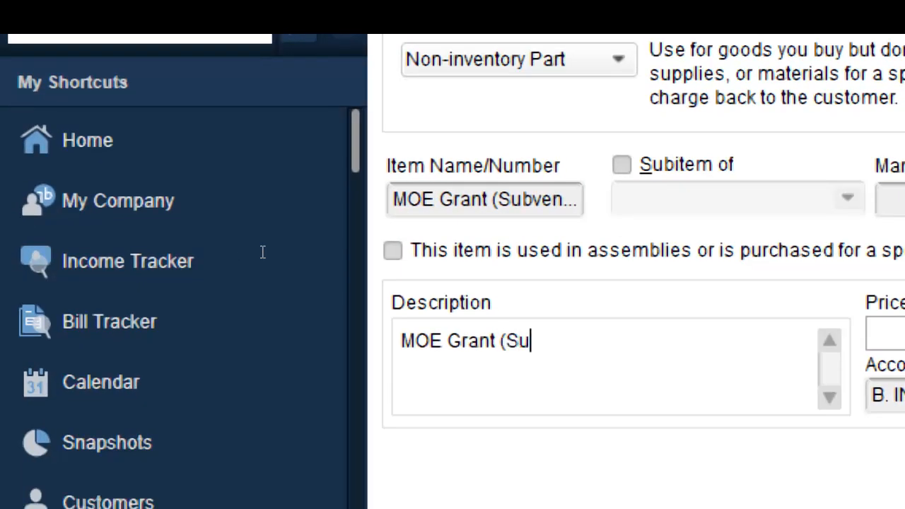
pyautogui.write('bvention')
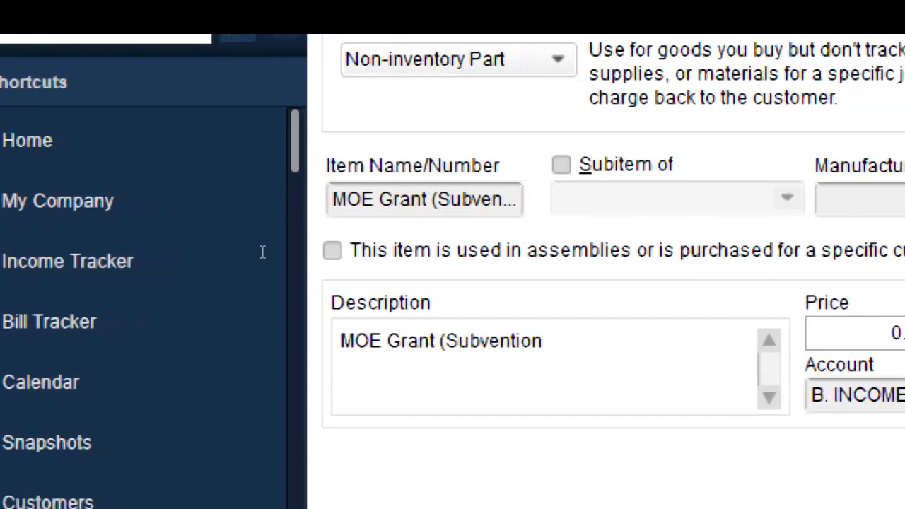
pyautogui.write(')')
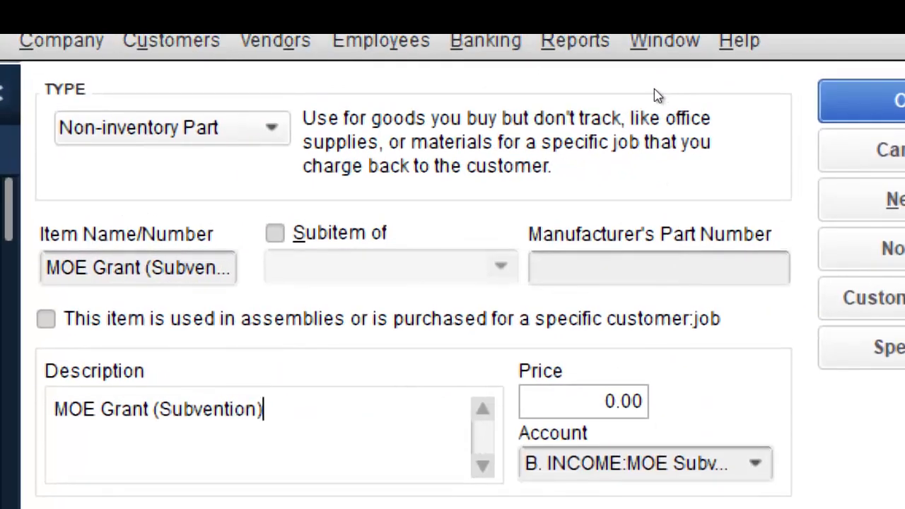
pyautogui.press('Return')
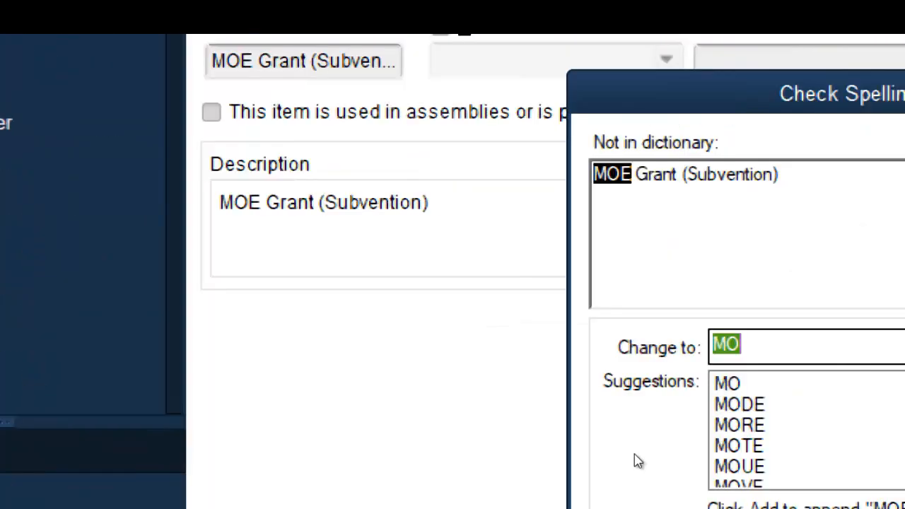
pyautogui.press('Escape')
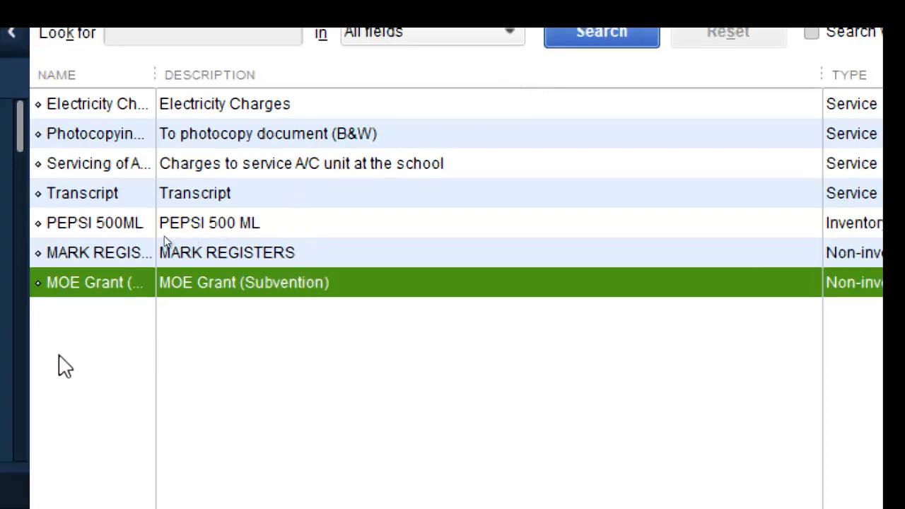
# Step: Start another new item of type Service and name it "Maintenance Grant"
pyautogui.rightClick(59, 356)
pyautogui.click(127, 391)
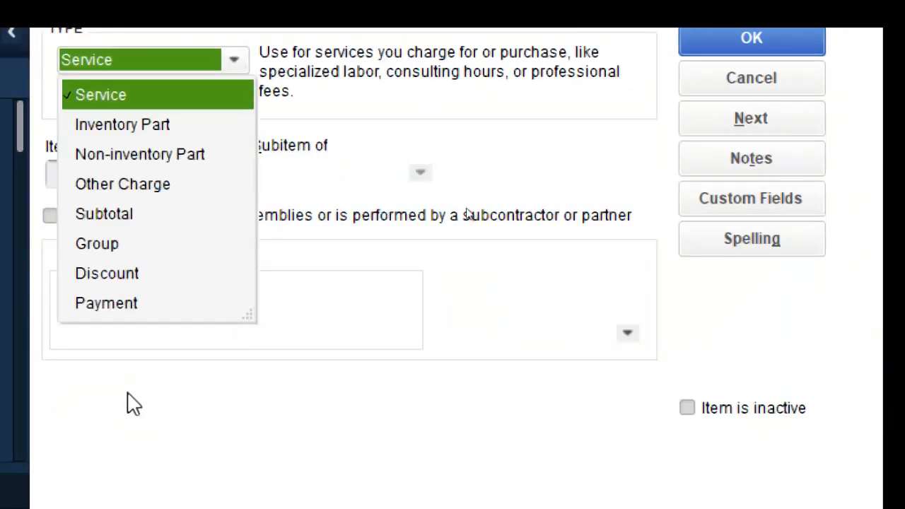
pyautogui.click(201, 100)
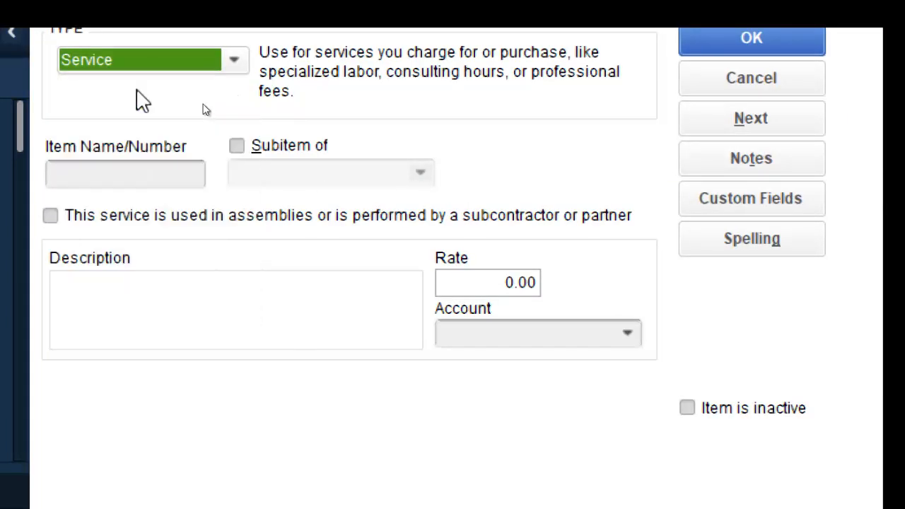
pyautogui.click(625, 332)
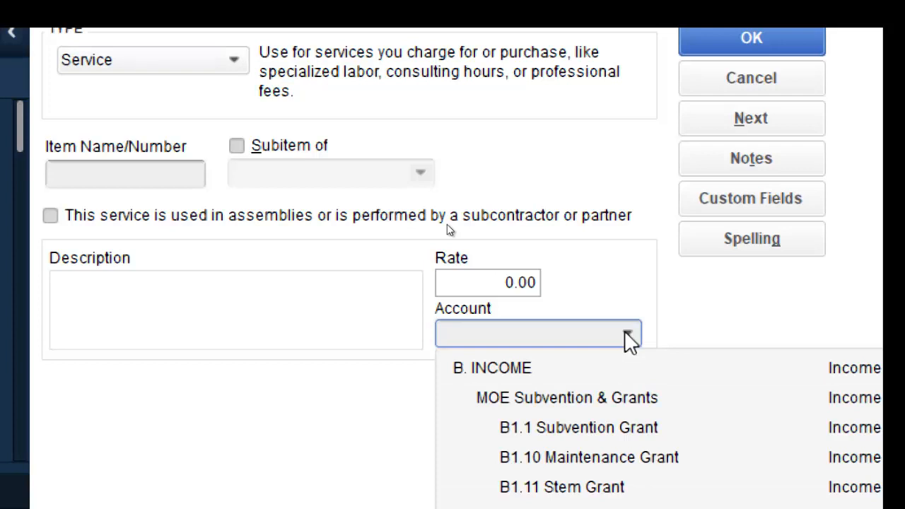
pyautogui.click(626, 333)
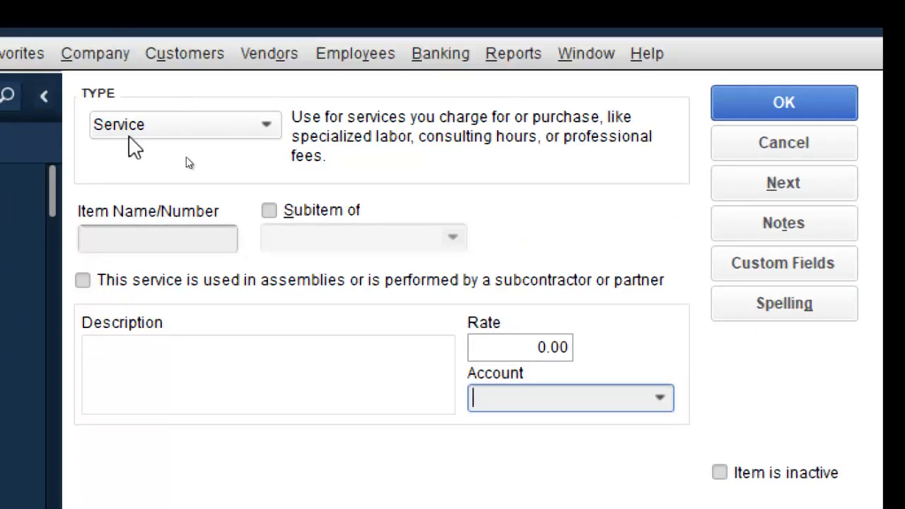
pyautogui.click(121, 244)
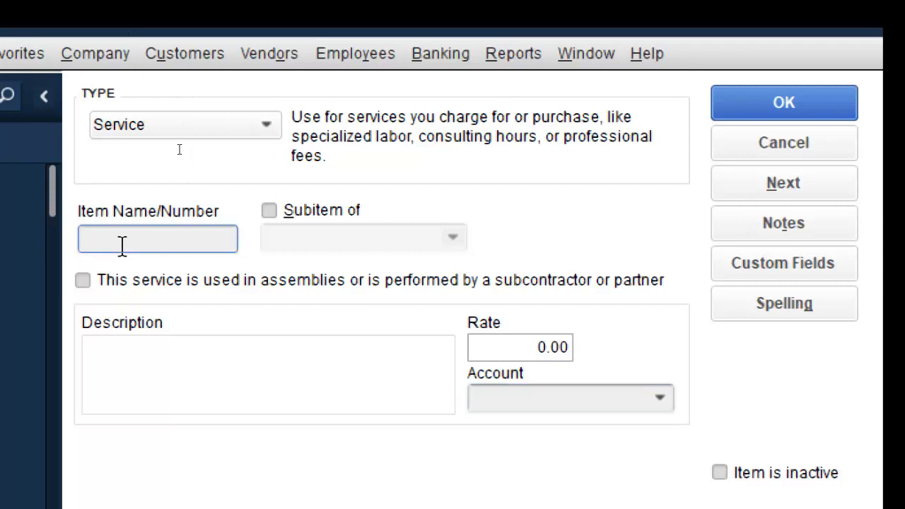
pyautogui.write('Maintena')
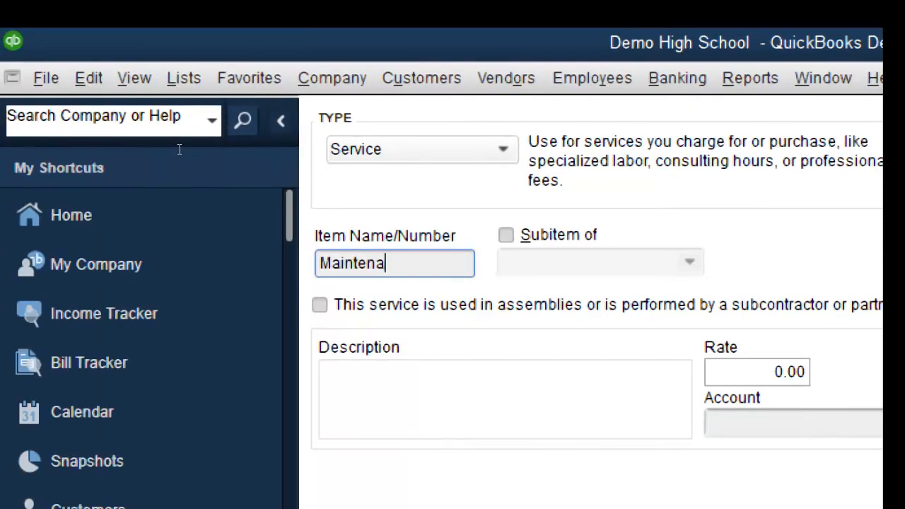
pyautogui.write('nce Grant')
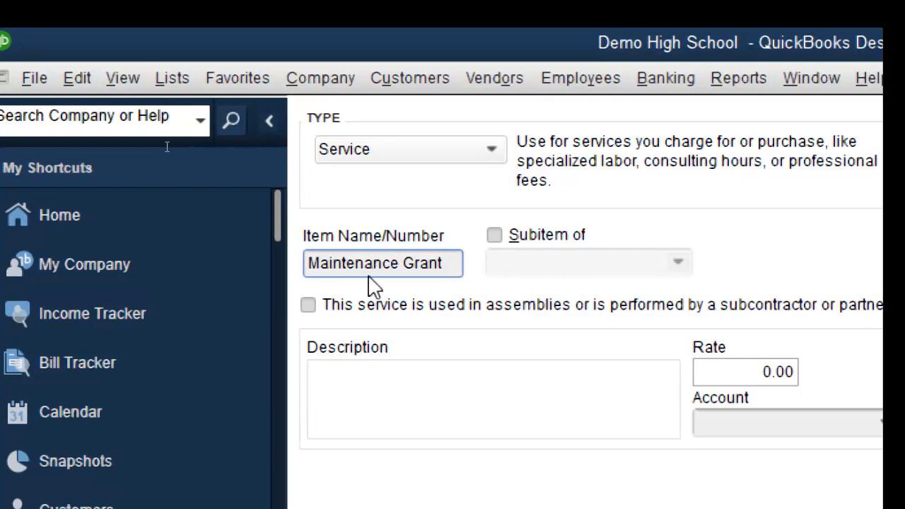
# Step: Rework the new service item's name into "MOE Grant(Maintenance )", removing the trailing word "Grant"
pyautogui.click(312, 263)
pyautogui.write('MOE')
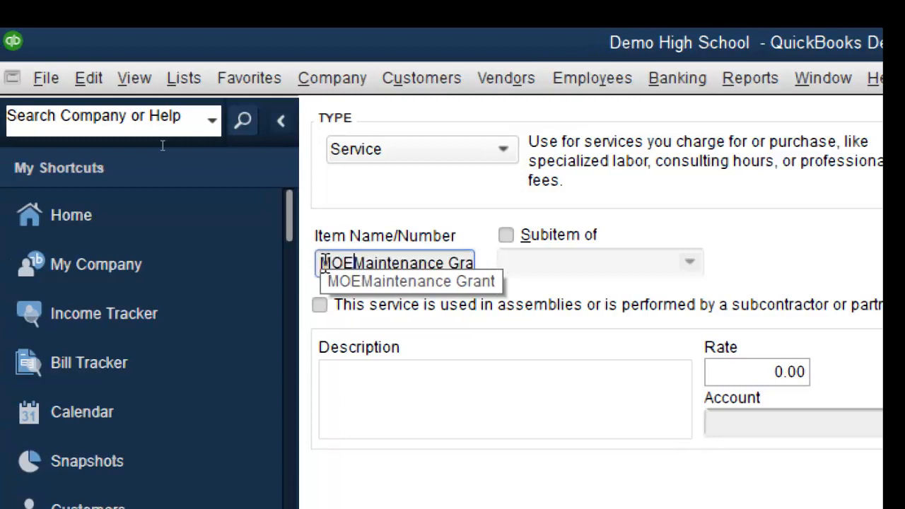
pyautogui.write(' Grant')
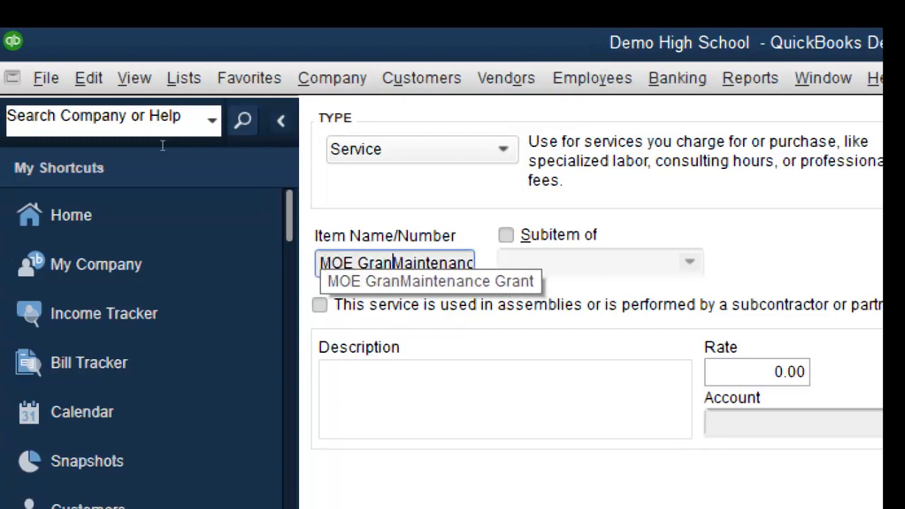
pyautogui.write('(')
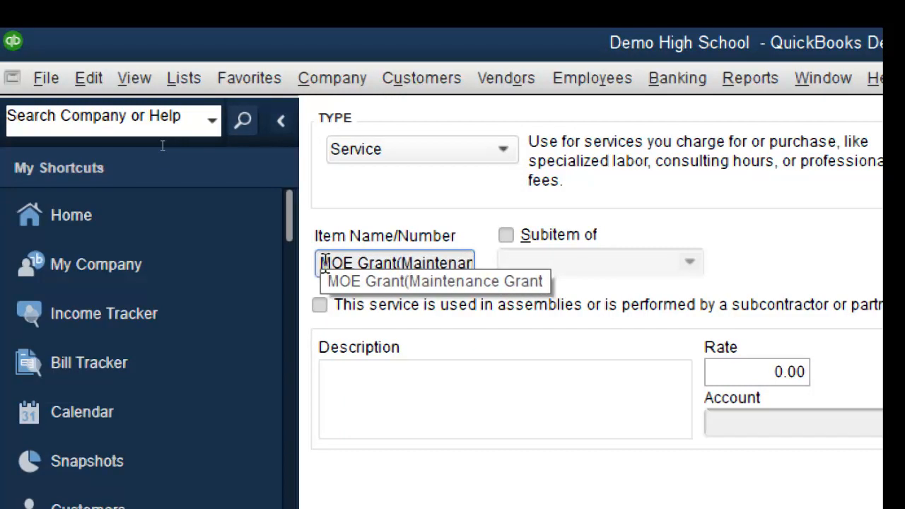
pyautogui.press('Right')
pyautogui.press('Right')
pyautogui.press('Right')
pyautogui.press('Right')
pyautogui.press('Right')
pyautogui.press('Right')
pyautogui.press('Right')
pyautogui.press('Right')
pyautogui.press('Right')
pyautogui.press('Right')
pyautogui.press('Right')
pyautogui.press('Right')
pyautogui.press('Right')
pyautogui.press('Right')
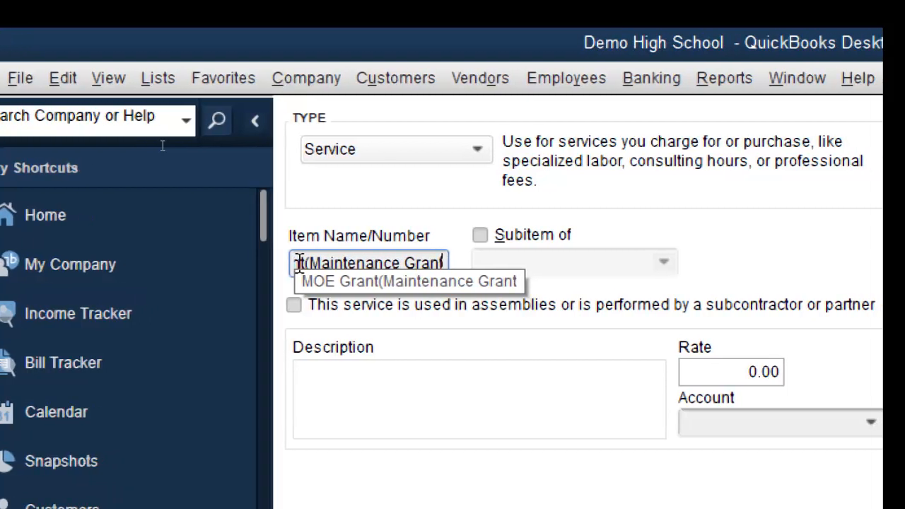
pyautogui.press('BackSpace')
pyautogui.press('BackSpace')
pyautogui.press('BackSpace')
pyautogui.press('BackSpace')
pyautogui.press('BackSpace')
pyautogui.press('BackSpace')
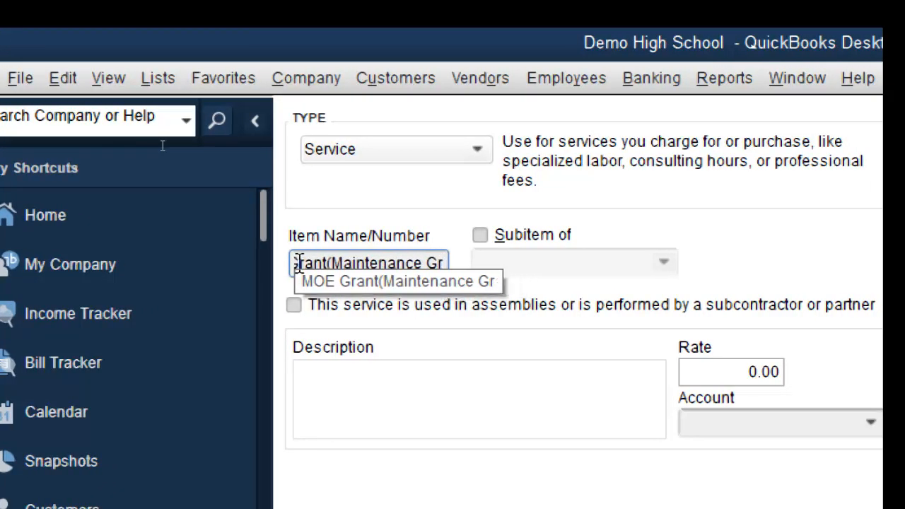
pyautogui.write(')')
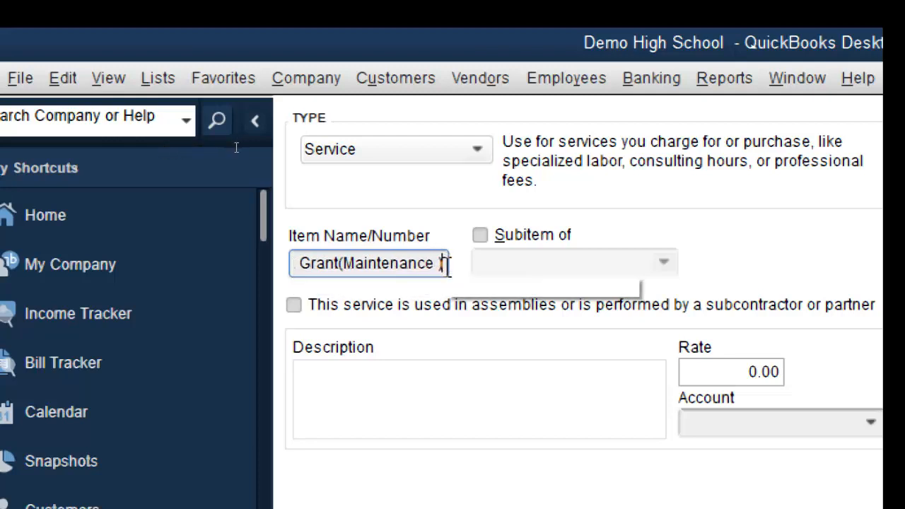
# Step: Copy the full item name "MOE Grant(Maintenance )" into the service item's description
pyautogui.hotkey('shift', 'Left')
pyautogui.hotkey('shift', 'Left')
pyautogui.hotkey('shift', 'Left')
pyautogui.hotkey('shift', 'Left')
pyautogui.hotkey('shift', 'Left')
pyautogui.hotkey('shift', 'Left')
pyautogui.hotkey('shift', 'Left')
pyautogui.hotkey('shift', 'Left')
pyautogui.hotkey('shift', 'Left')
pyautogui.hotkey('shift', 'Left')
pyautogui.hotkey('shift', 'Left')
pyautogui.hotkey('shift', 'Left')
pyautogui.hotkey('shift', 'Left')
pyautogui.hotkey('shift', 'Left')
pyautogui.hotkey('shift', 'Home')
pyautogui.hotkey('ctrl', 'c')
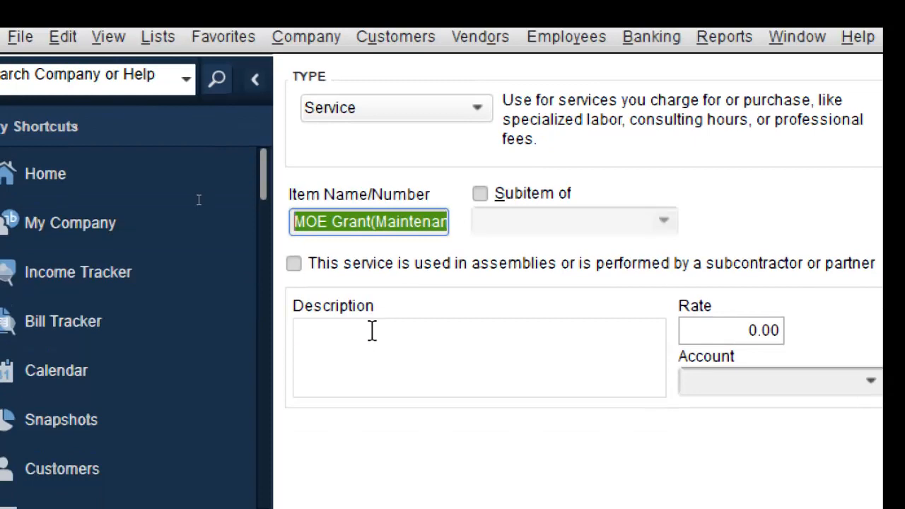
pyautogui.click(371, 342)
pyautogui.hotkey('ctrl', 'v')
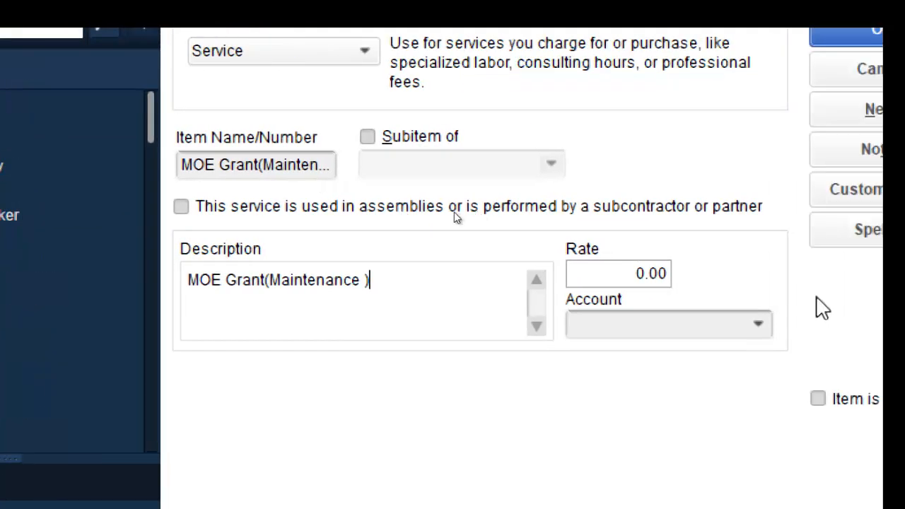
# Step: Assign the B1.10 Maintenance Grant income account and save the item, adding "MOE" to the spelling dictionary
pyautogui.click(754, 325)
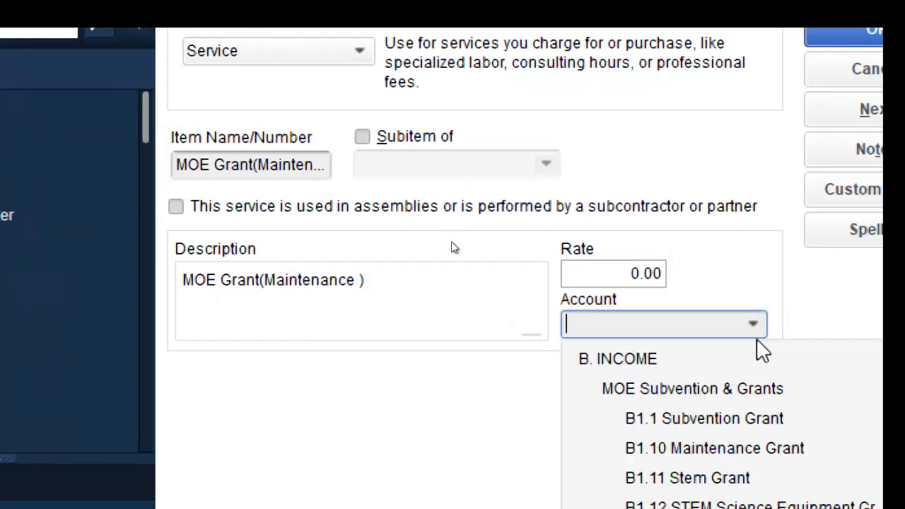
pyautogui.click(738, 448)
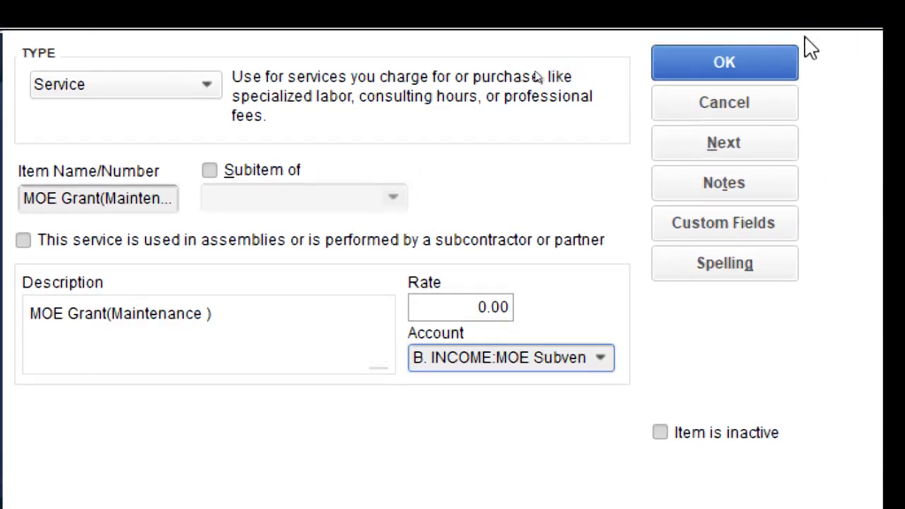
pyautogui.click(772, 55)
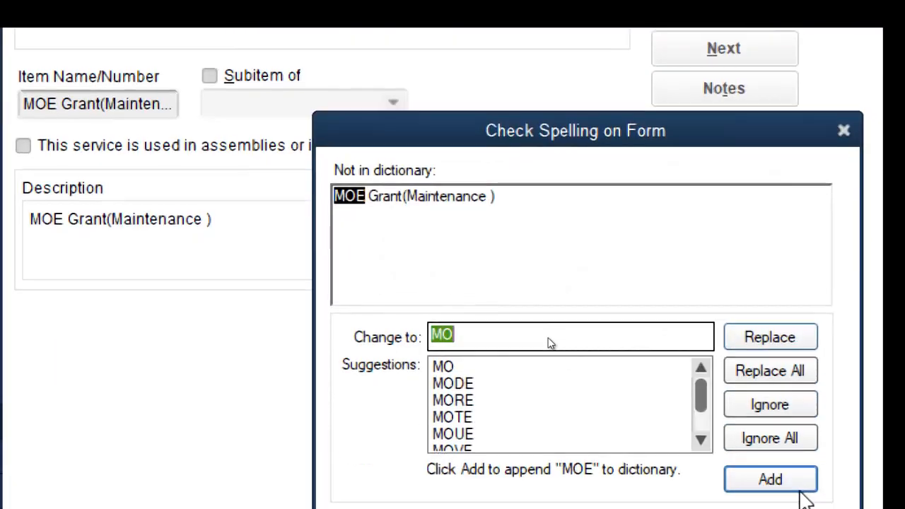
pyautogui.click(792, 488)
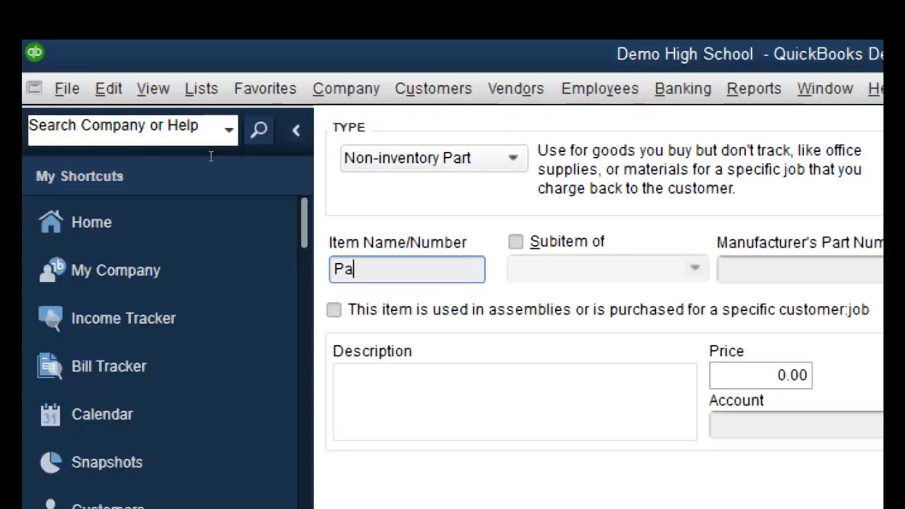
# Step: Name the new non-inventory part "Parent Contribution" and copy that name into its description
pyautogui.write('t Cont')
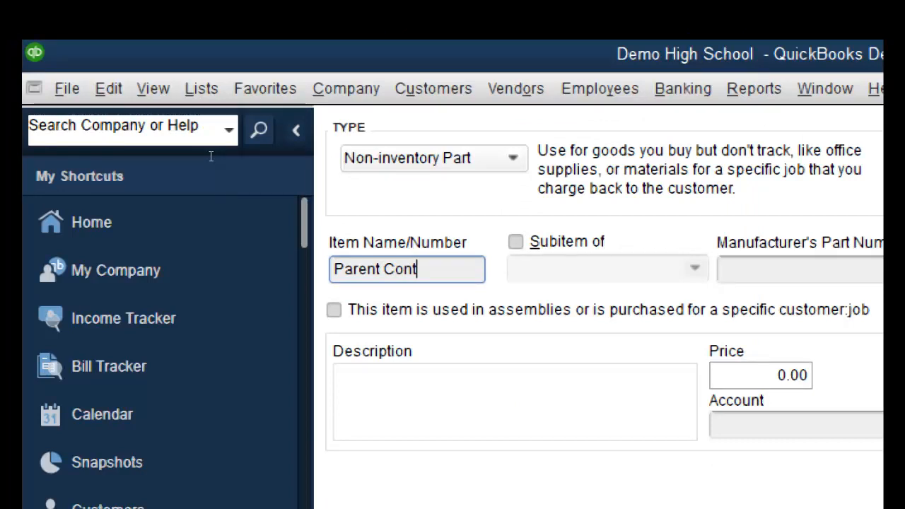
pyautogui.write('ribution')
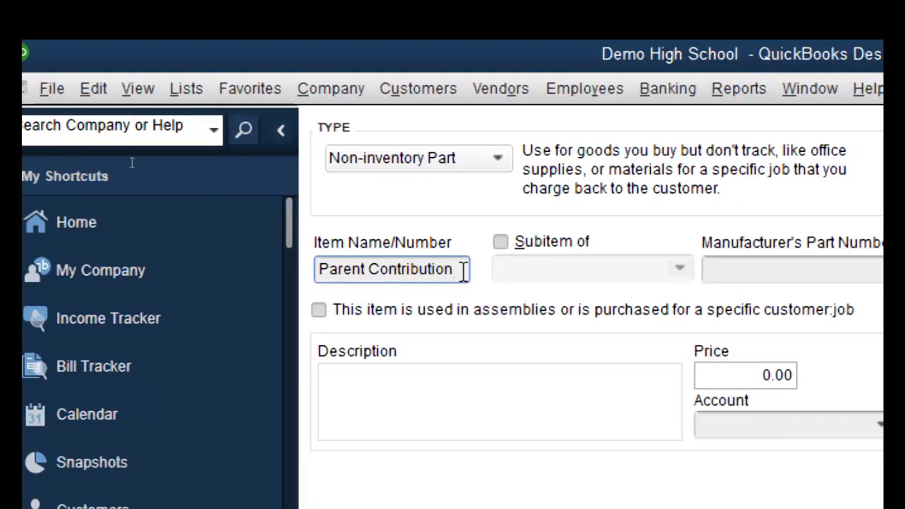
pyautogui.moveTo(460, 272); pyautogui.dragTo(223, 283)
pyautogui.hotkey('ctrl', 'c')
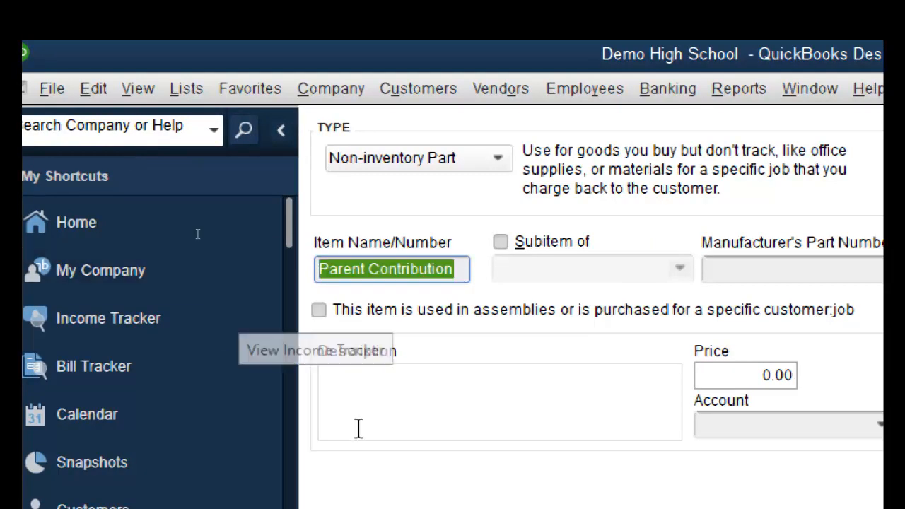
pyautogui.click(371, 398)
pyautogui.hotkey('ctrl', 'v')
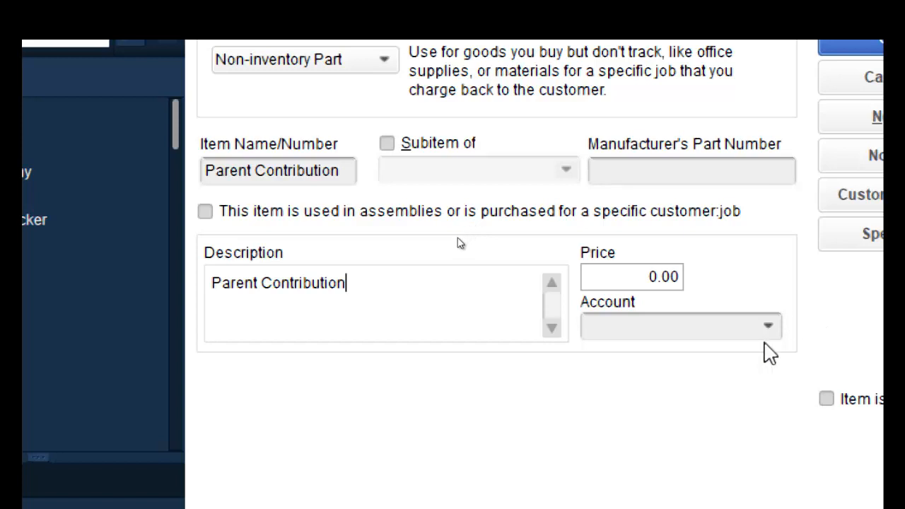
# Step: Try to find the Parent Contribution item's income account by entering "parent" and browsing the account list
pyautogui.click(770, 328)
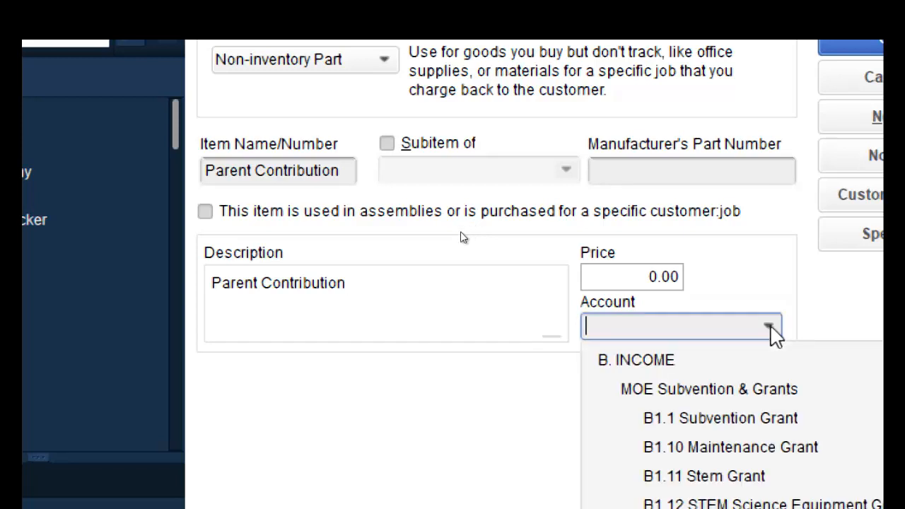
pyautogui.write('pare')
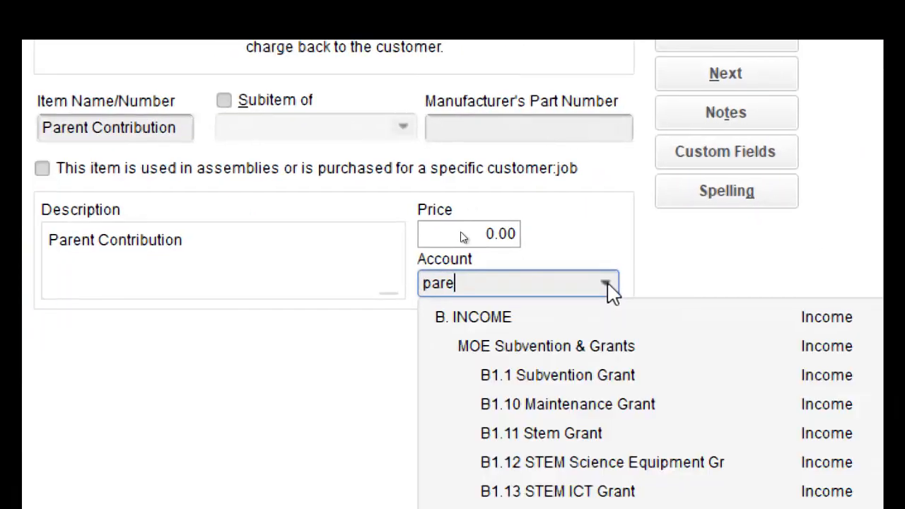
pyautogui.write('nt')
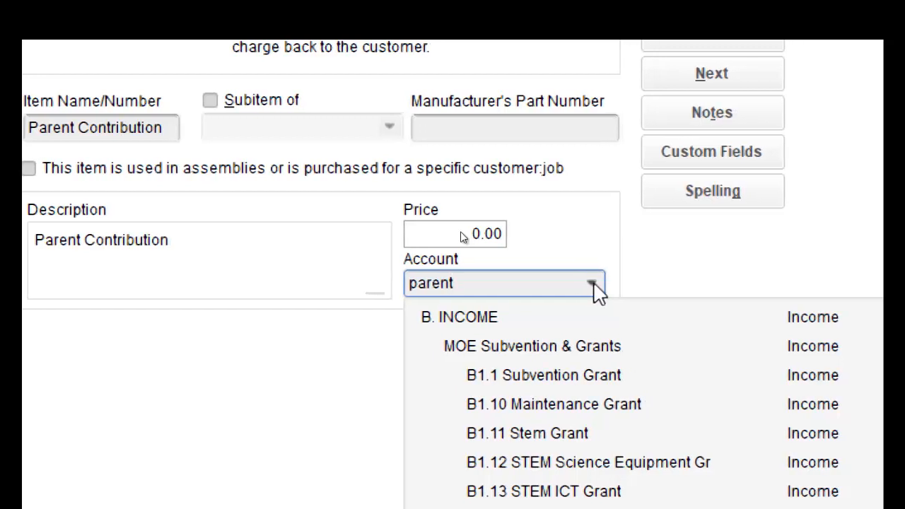
pyautogui.press('Down')
pyautogui.press('Down')
pyautogui.press('Down')
pyautogui.press('Down')
pyautogui.press('Down')
pyautogui.press('Down')
pyautogui.press('Down')
pyautogui.press('Down')
pyautogui.press('Down')
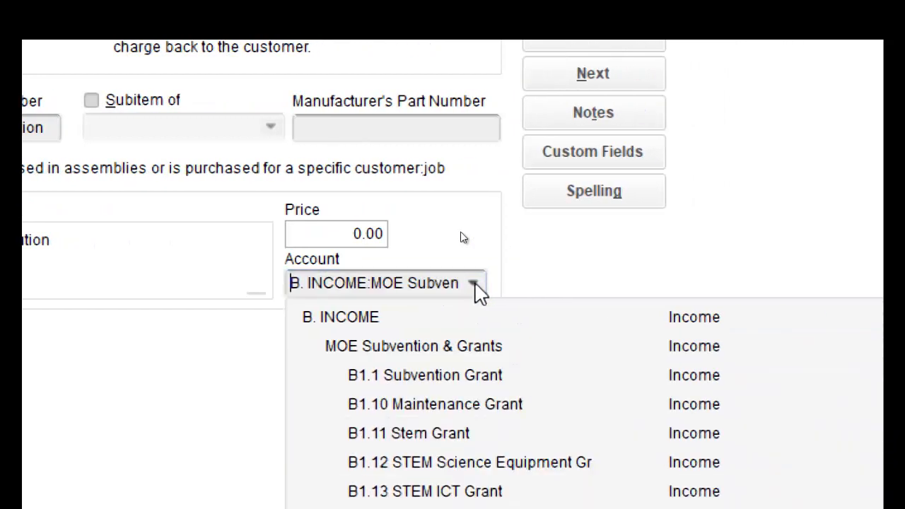
pyautogui.click(475, 283)
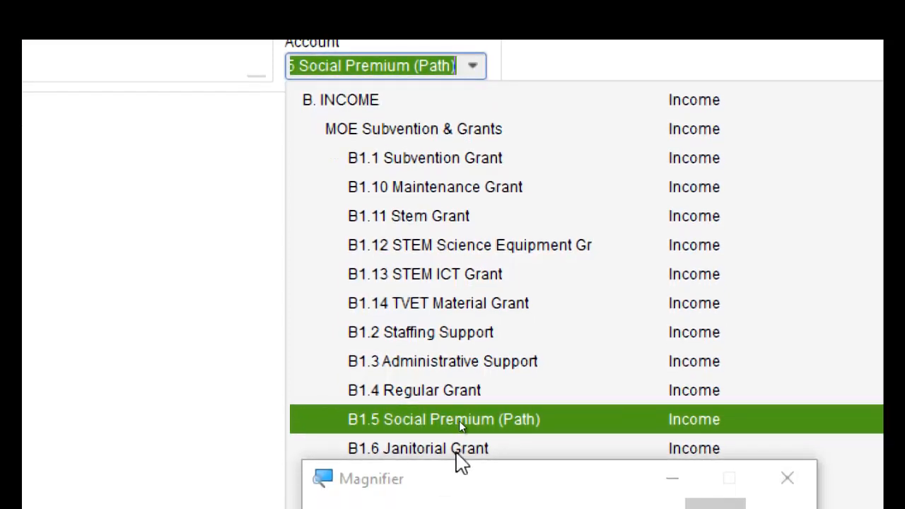
pyautogui.click(691, 493)
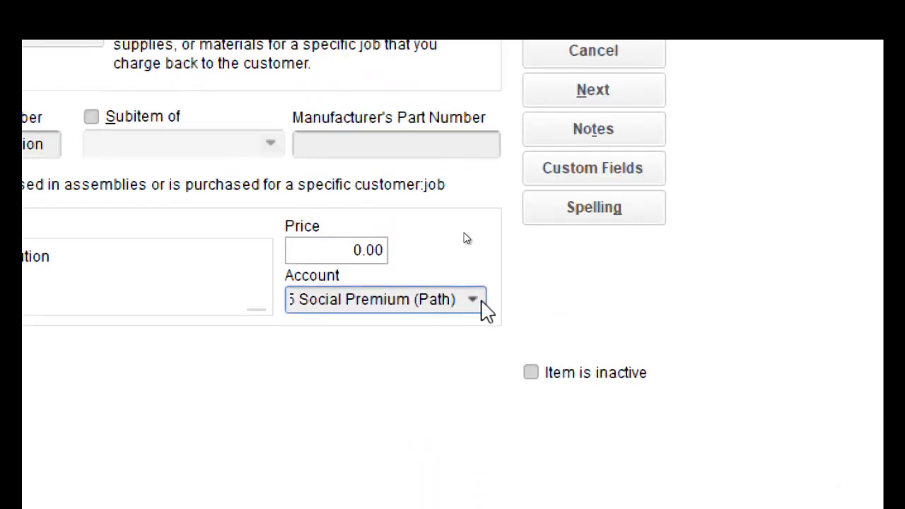
# Step: Set the Parent Contribution item's account to the B 3.1 Parent income account and save the item
pyautogui.click(478, 300)
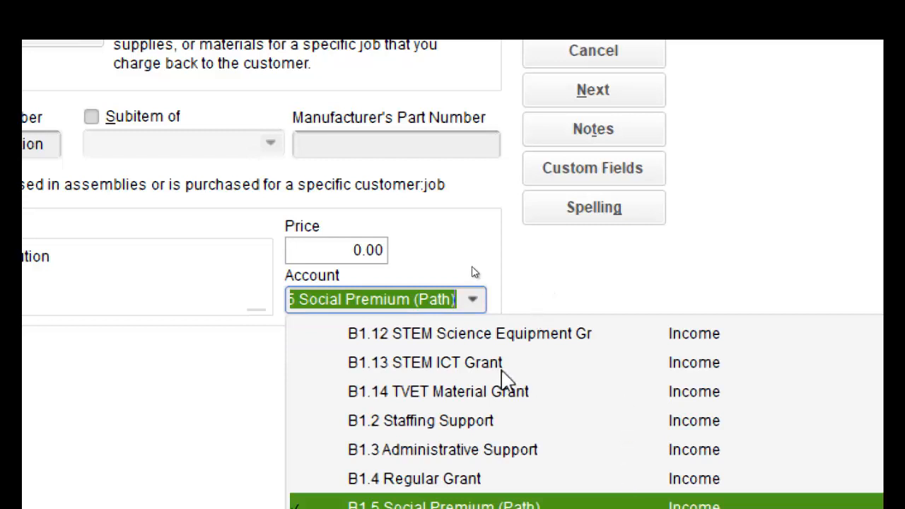
pyautogui.click(471, 308)
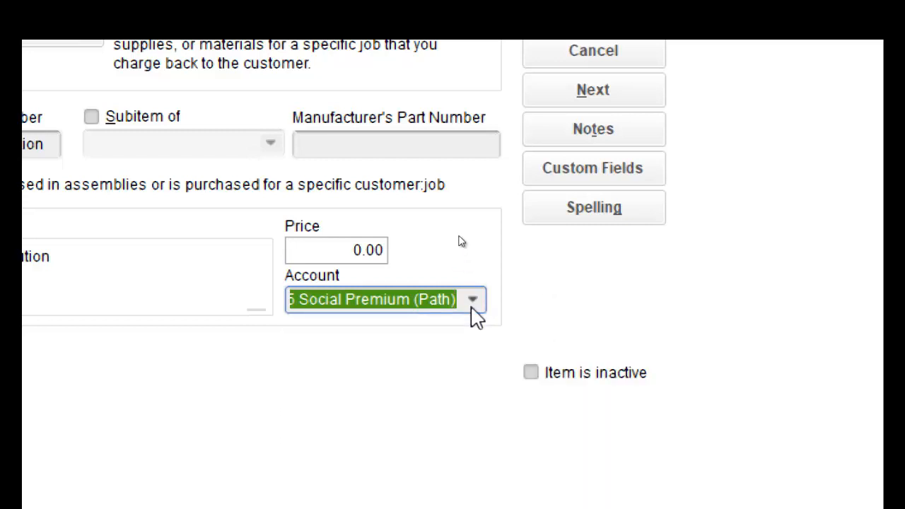
pyautogui.click(472, 304)
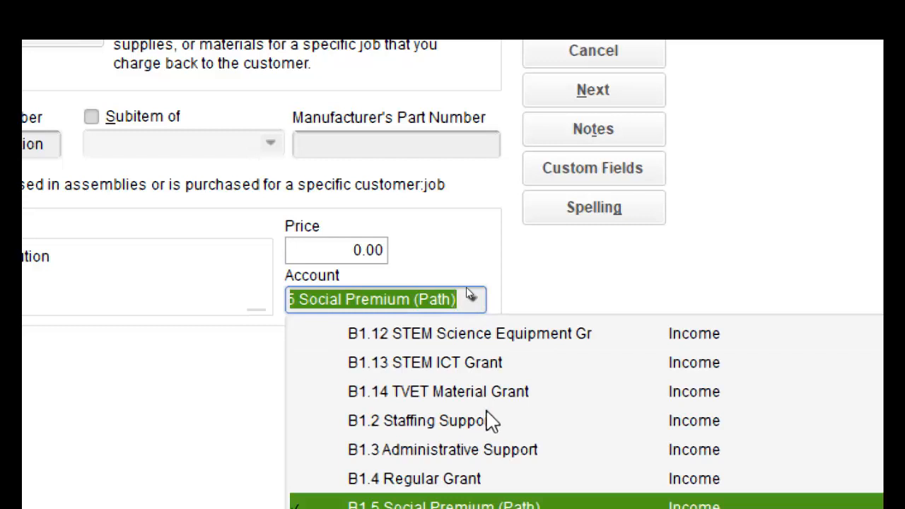
pyautogui.scroll(7, 486, 410)
pyautogui.scroll(12, 491, 420)
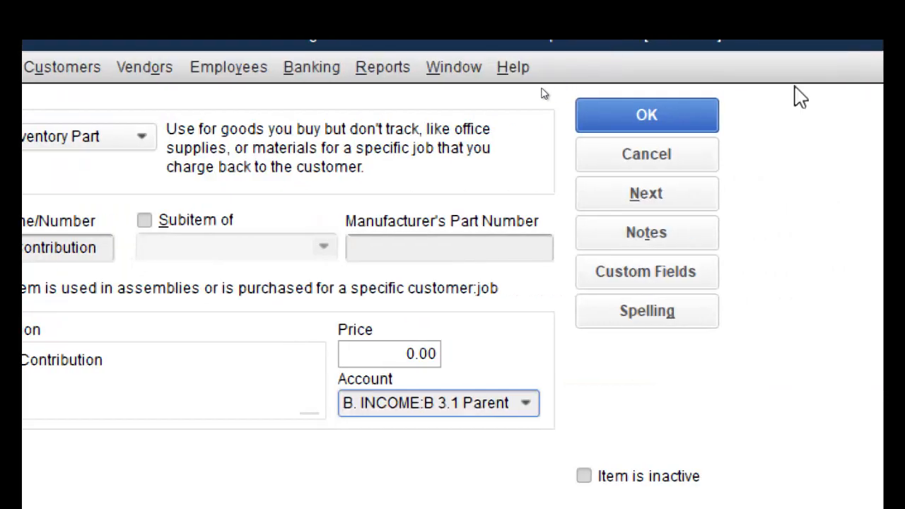
pyautogui.click(647, 115)
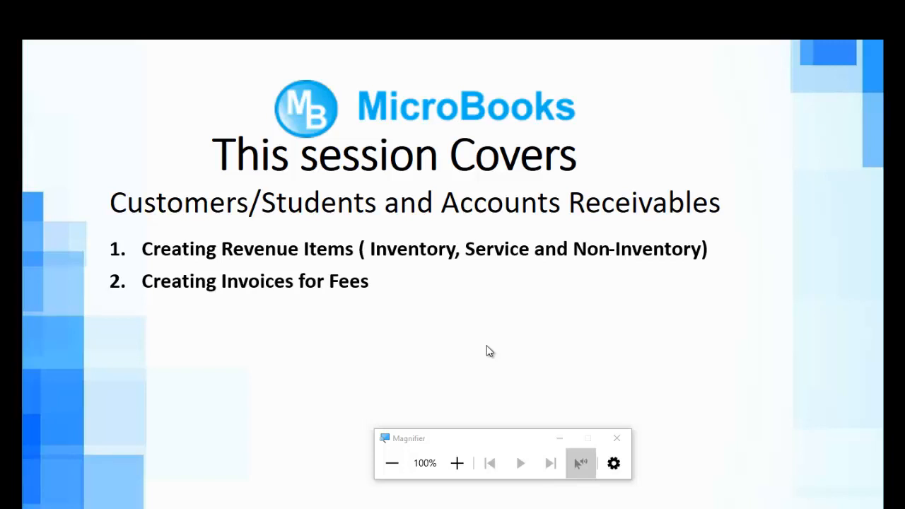
# Step: Switch from the slides to the QuickBooks Item List and start a new item of type Inventory Part
pyautogui.hotkey('alt', 'Tab')
pyautogui.hotkey('ctrl', 'n')
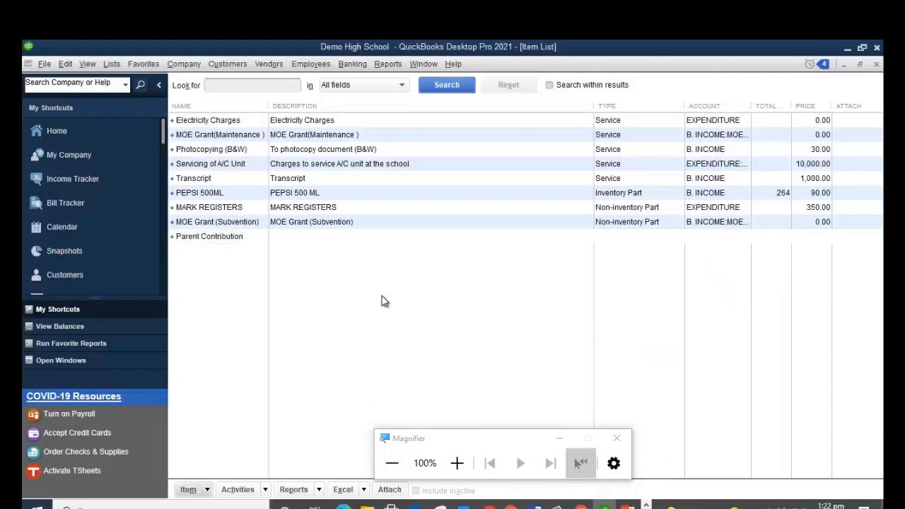
pyautogui.rightClick(382, 301)
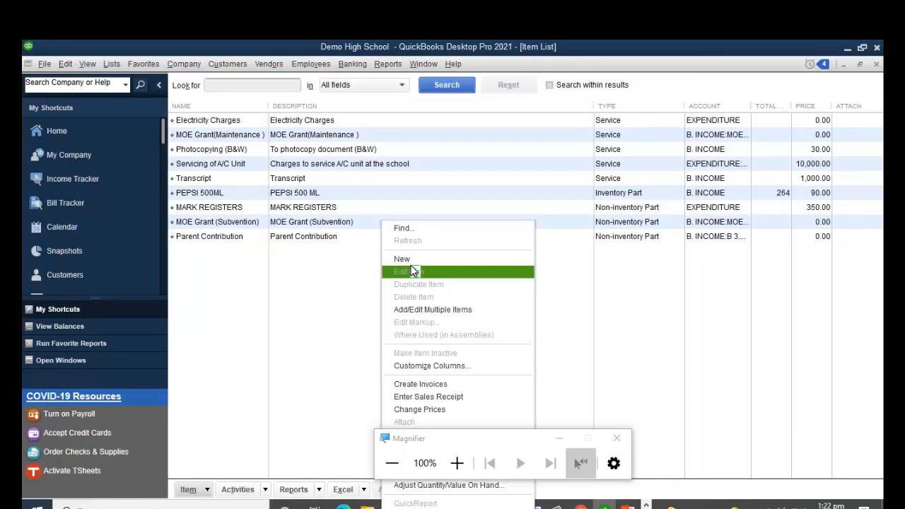
pyautogui.press('Up')
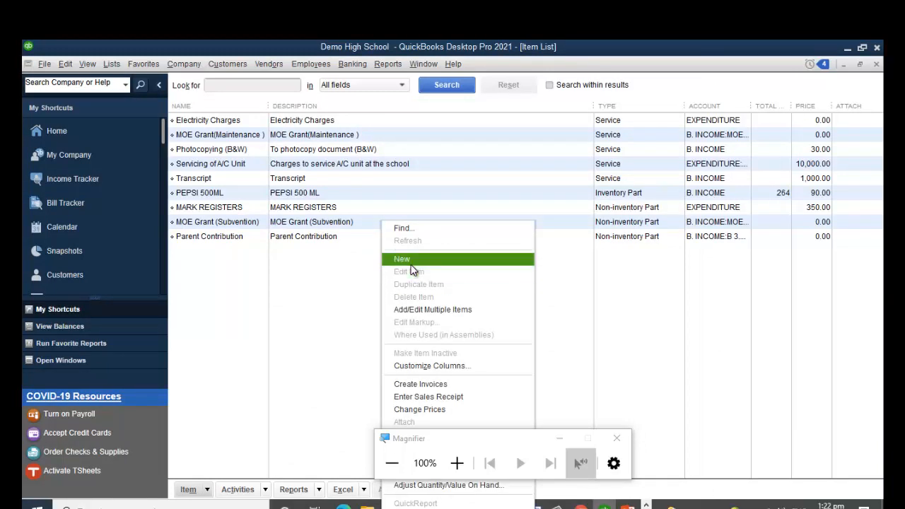
pyautogui.press('Return')
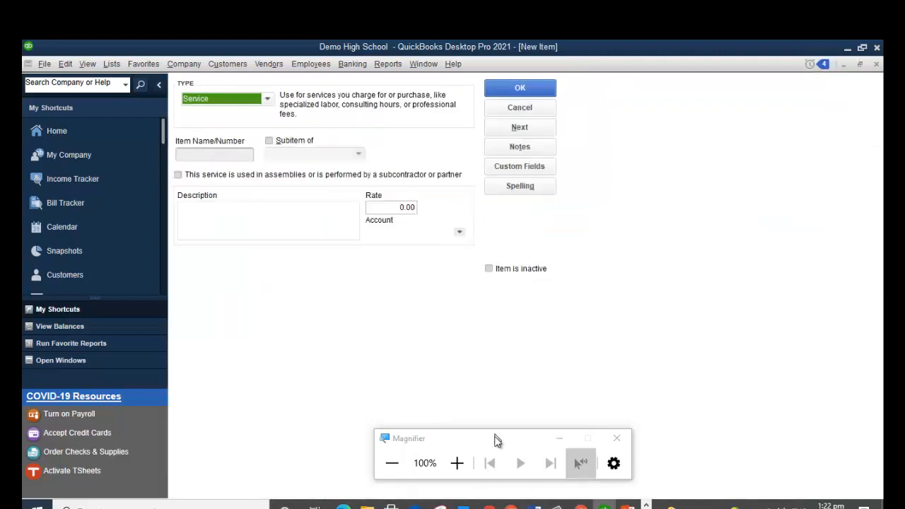
pyautogui.click(466, 455)
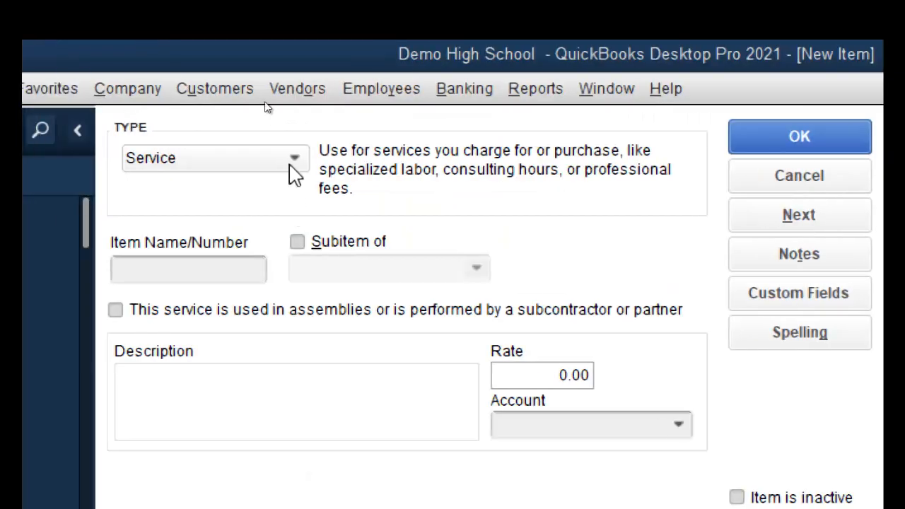
pyautogui.click(276, 163)
pyautogui.click(200, 228)
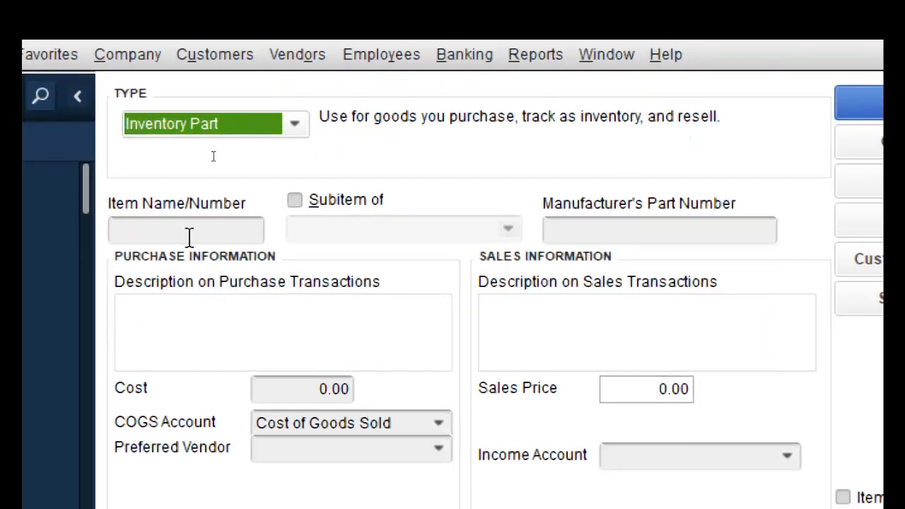
# Step: Name the inventory part "Soldanza Banana Chips" and use the same text as its purchase and sales descriptions
pyautogui.click(186, 270)
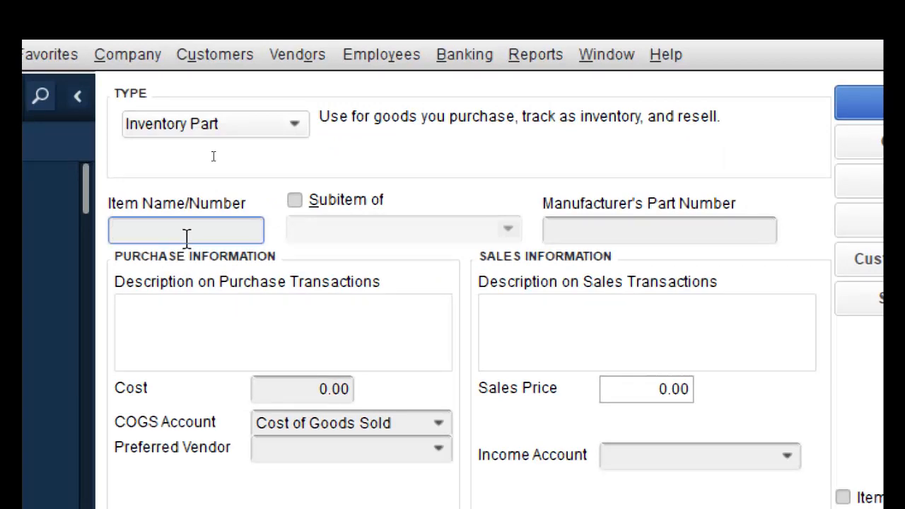
pyautogui.write('Solda')
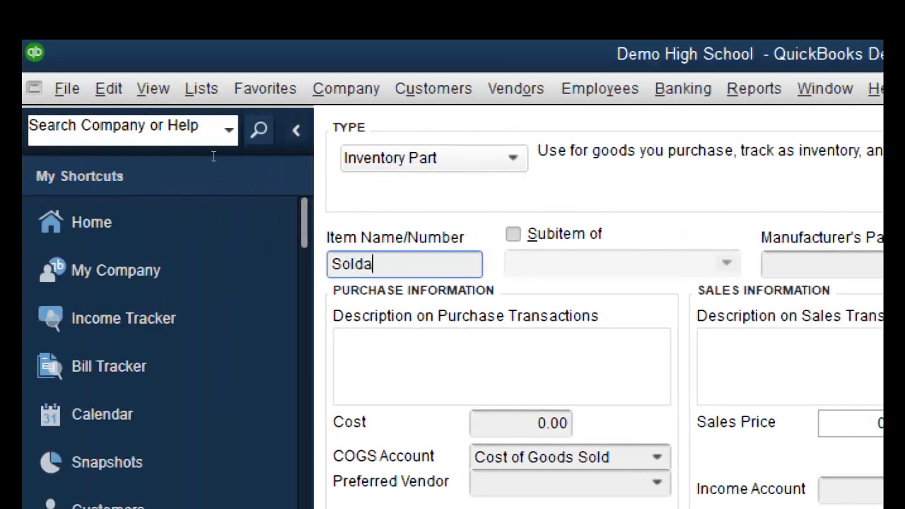
pyautogui.write('nza Bana')
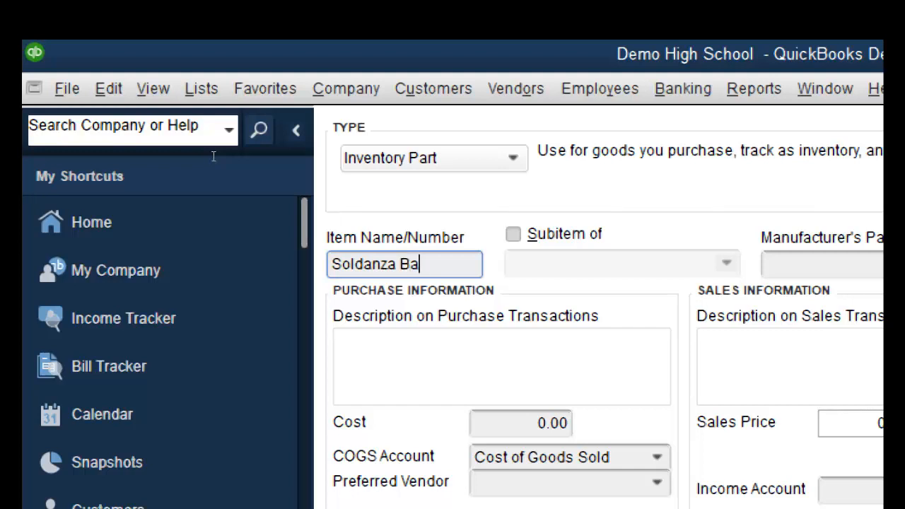
pyautogui.write('na Chips')
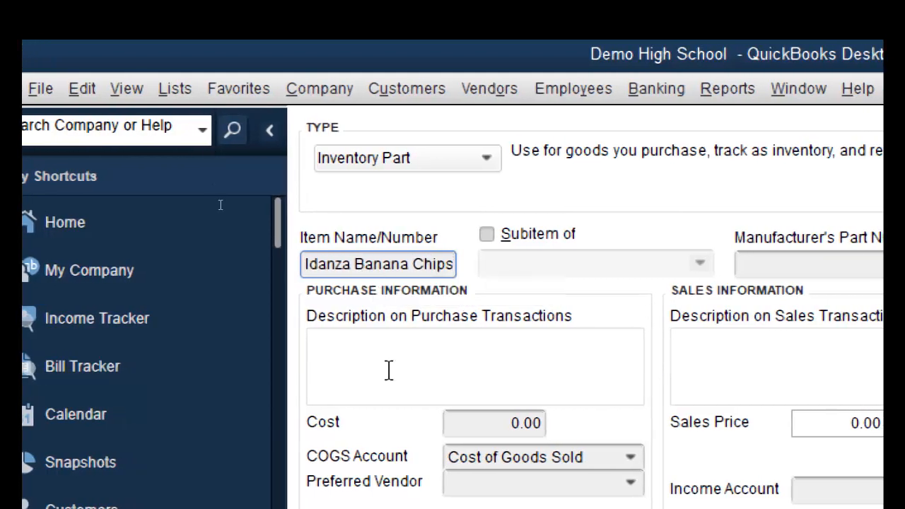
pyautogui.moveTo(455, 264); pyautogui.dragTo(245, 278)
pyautogui.hotkey('ctrl', 'c')
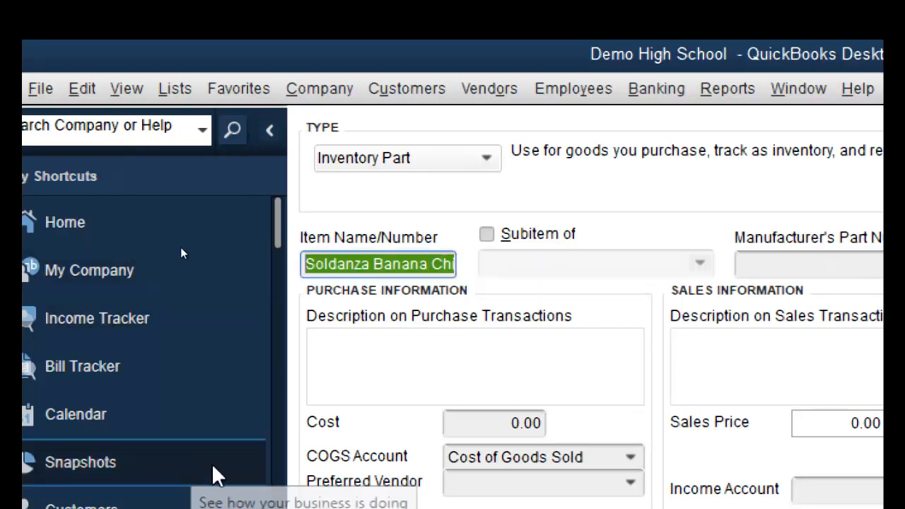
pyautogui.click(338, 375)
pyautogui.hotkey('ctrl', 'v')
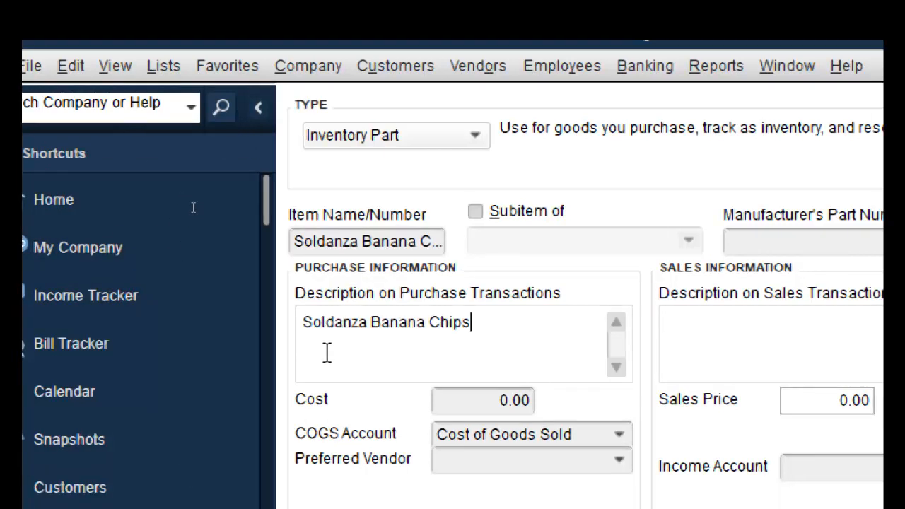
pyautogui.click(747, 294)
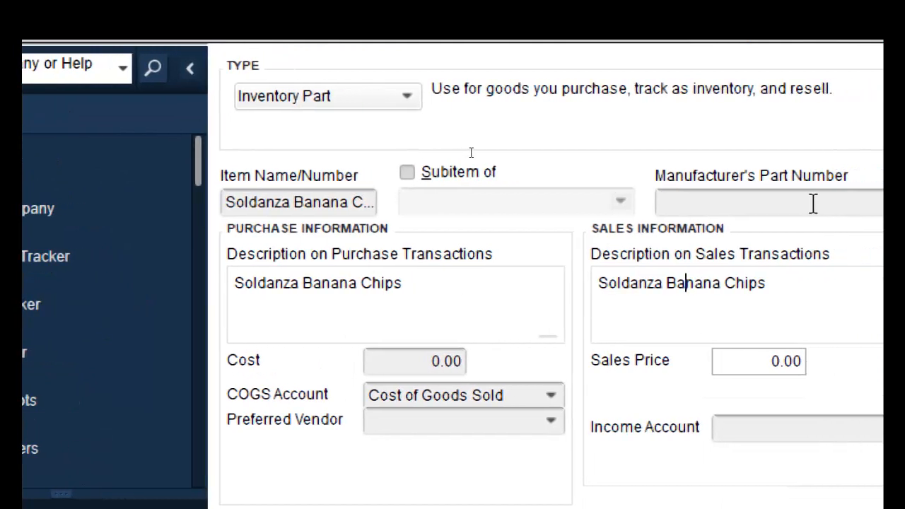
# Step: Set the banana chips item's purchase cost to 40.00 and its sales price to 60.00
pyautogui.click(412, 368)
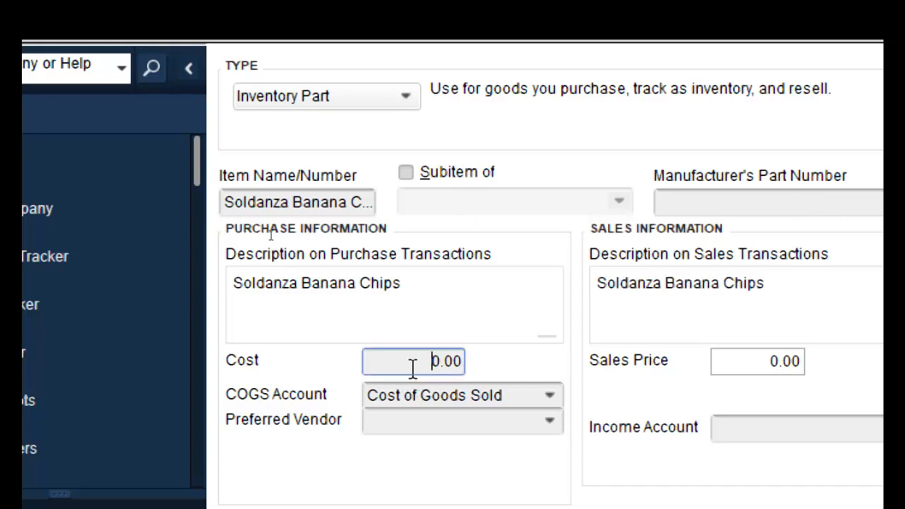
pyautogui.write('4')
pyautogui.click(753, 361)
pyautogui.write('6')
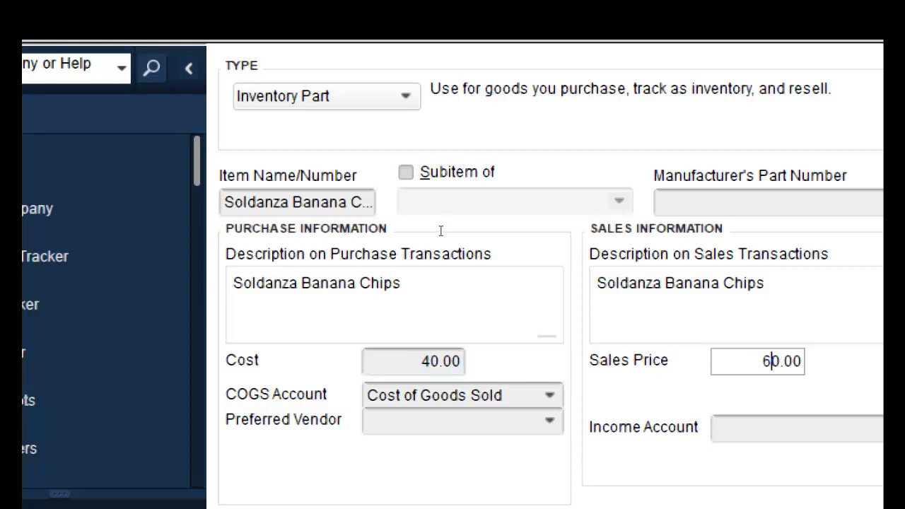
# Step: Set the banana chips item's minimum reorder point to 36 and its on-hand quantity to 48
pyautogui.scroll(-1, 574, 495)
pyautogui.scroll(-1, 580, 495)
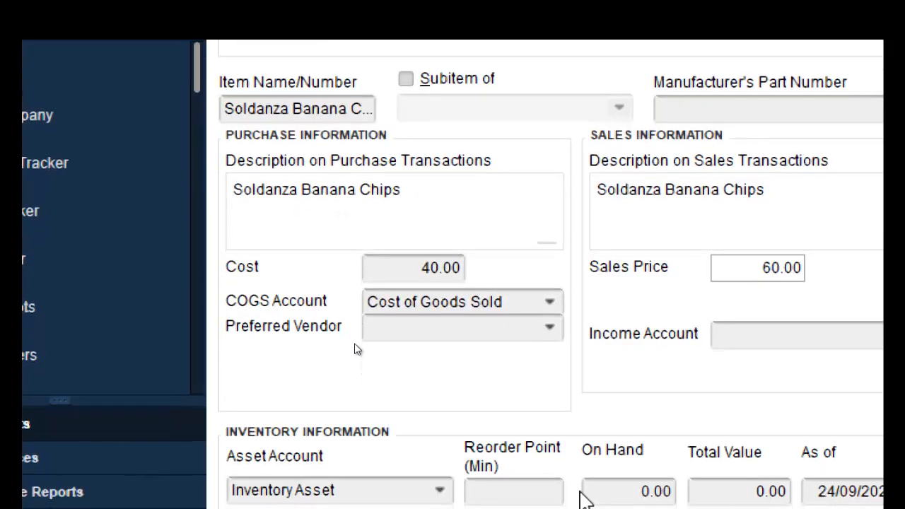
pyautogui.scroll(-1, 584, 498)
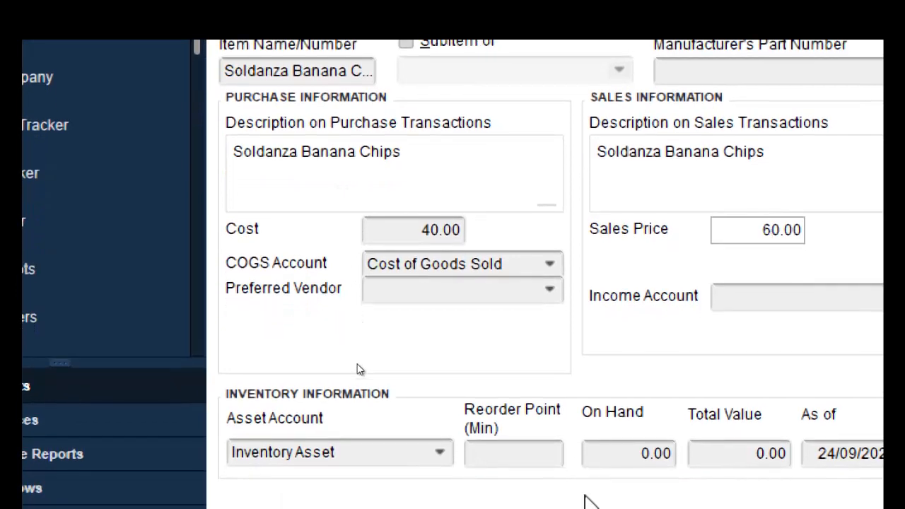
pyautogui.click(534, 456)
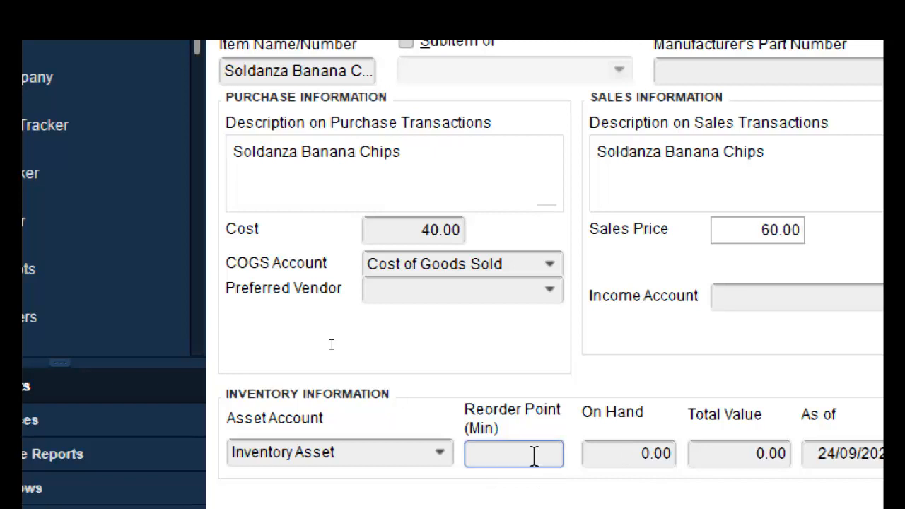
pyautogui.write('36')
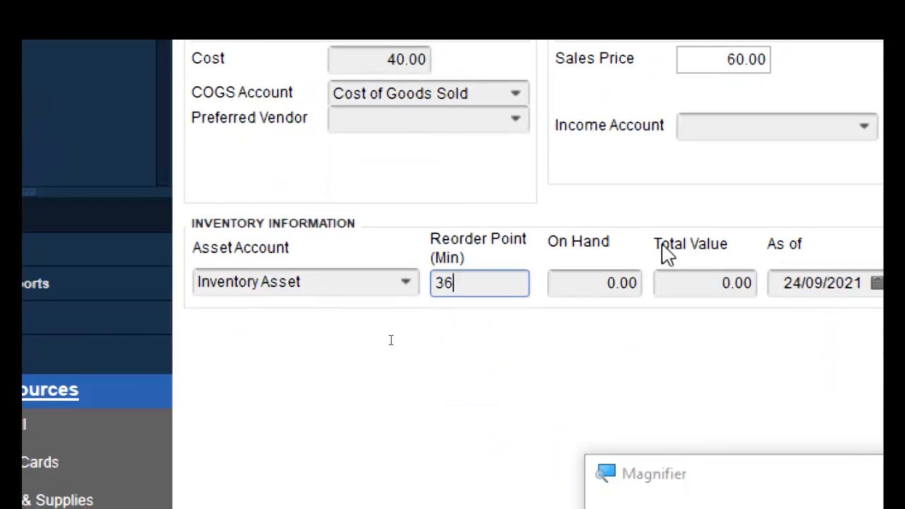
pyautogui.click(599, 283)
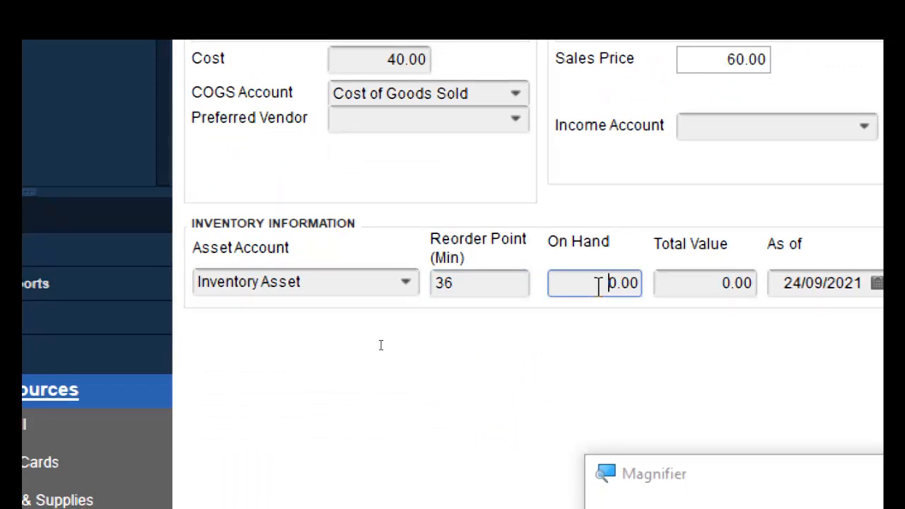
pyautogui.write('48')
pyautogui.press('Delete')
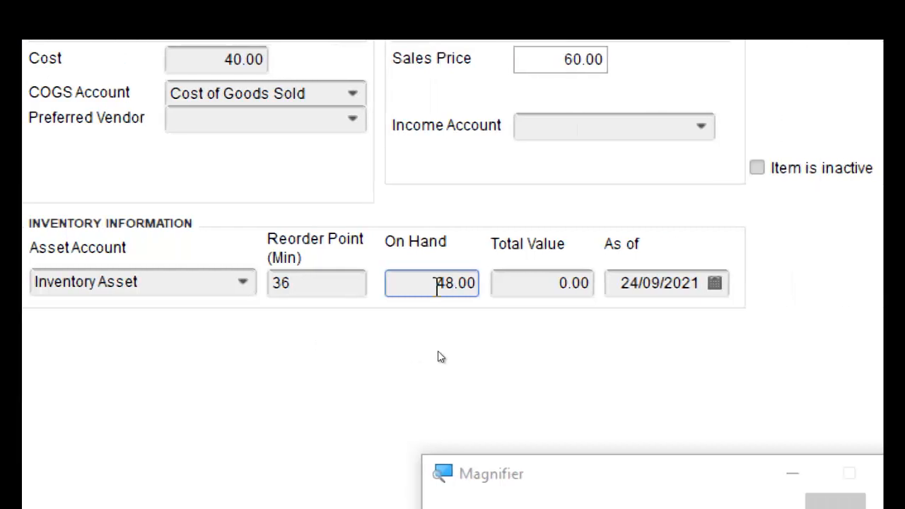
pyautogui.click(555, 292)
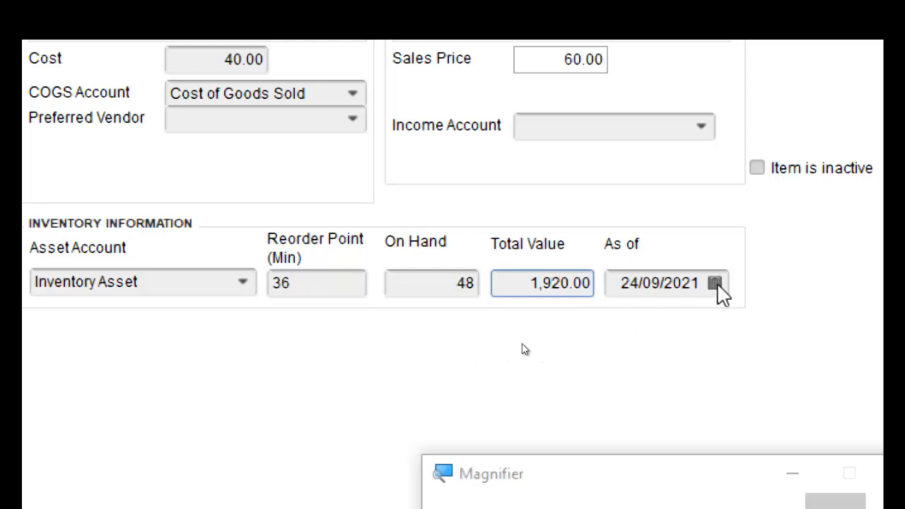
# Step: Set the as-of date of the item's opening inventory to 31/08/2021
pyautogui.click(714, 283)
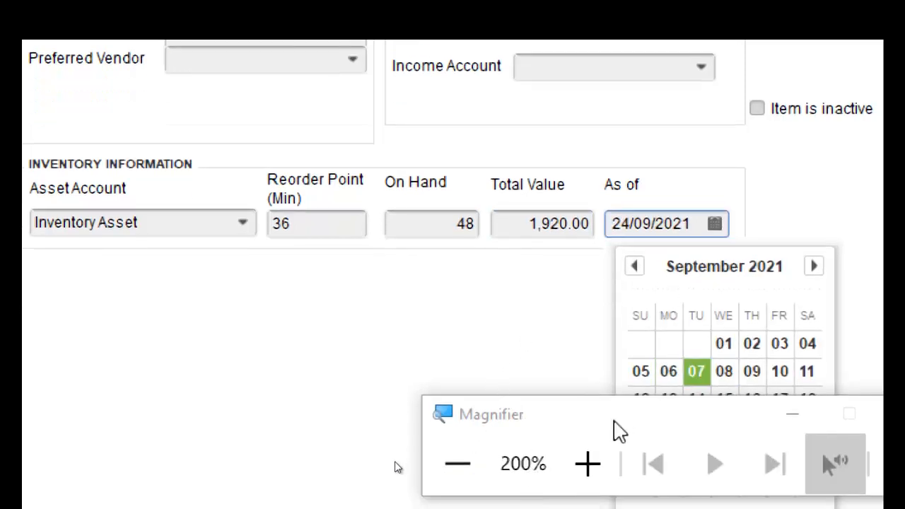
pyautogui.click(457, 464)
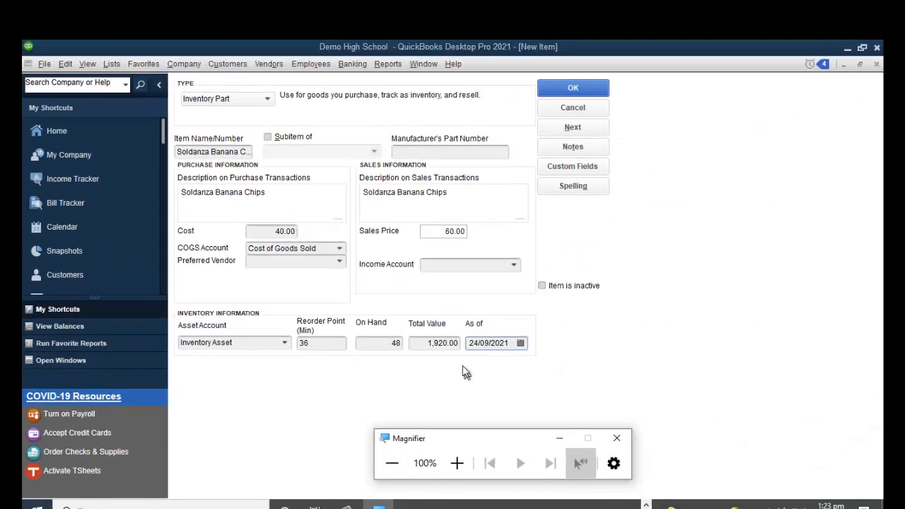
pyautogui.click(520, 343)
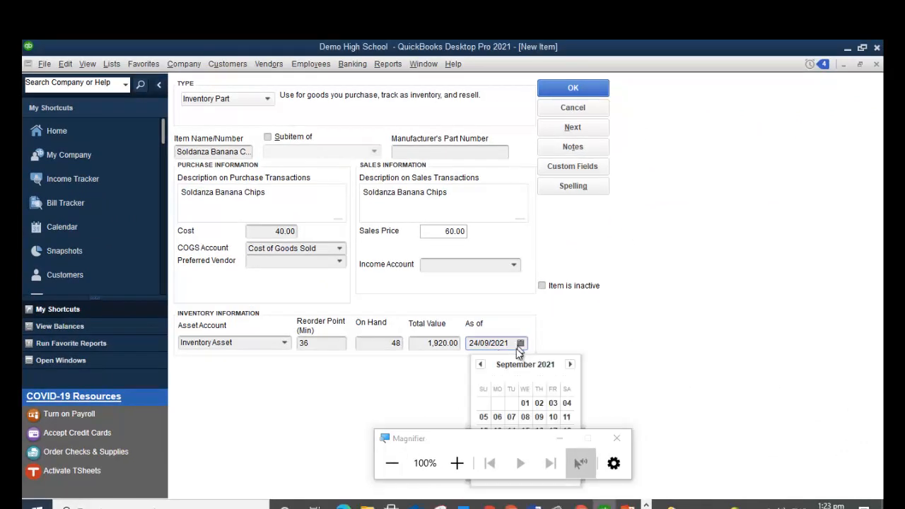
pyautogui.click(561, 438)
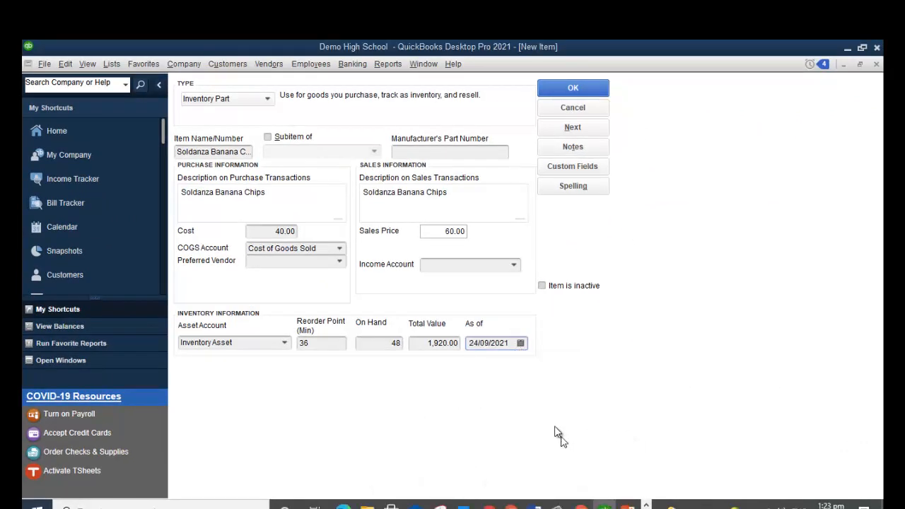
pyautogui.click(520, 343)
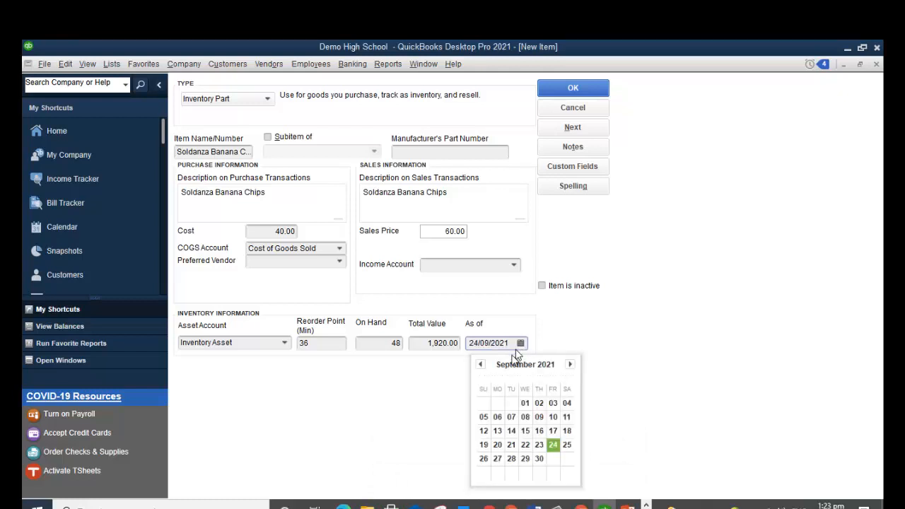
pyautogui.click(482, 366)
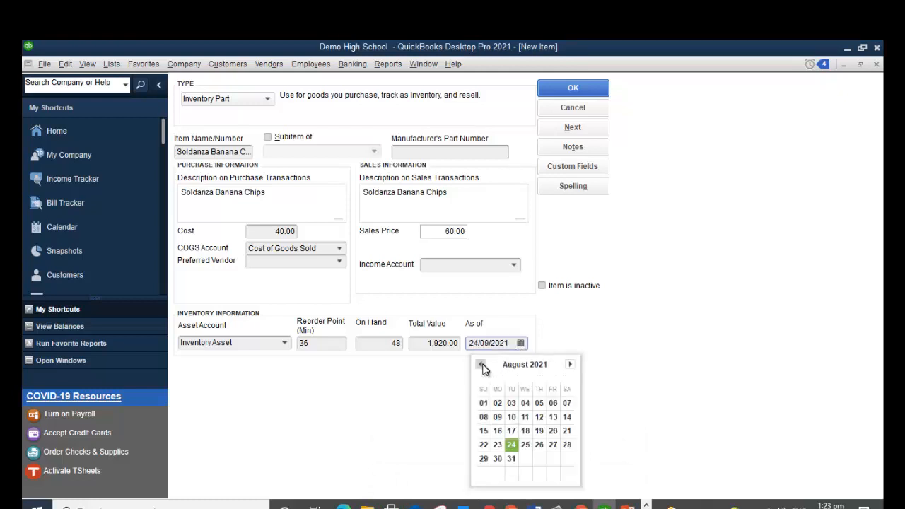
pyautogui.click(512, 459)
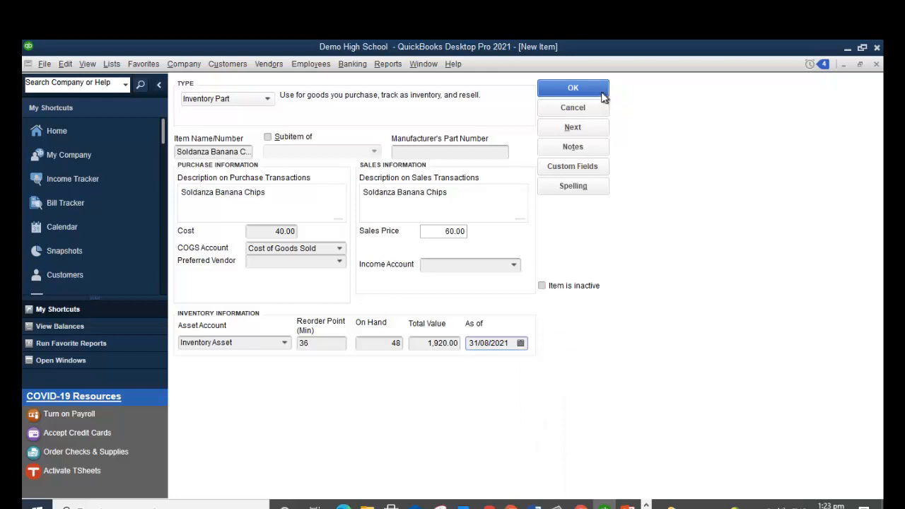
# Step: Assign B. INCOME as the banana chips item's income account and save the item without changing its spelling
pyautogui.click(596, 91)
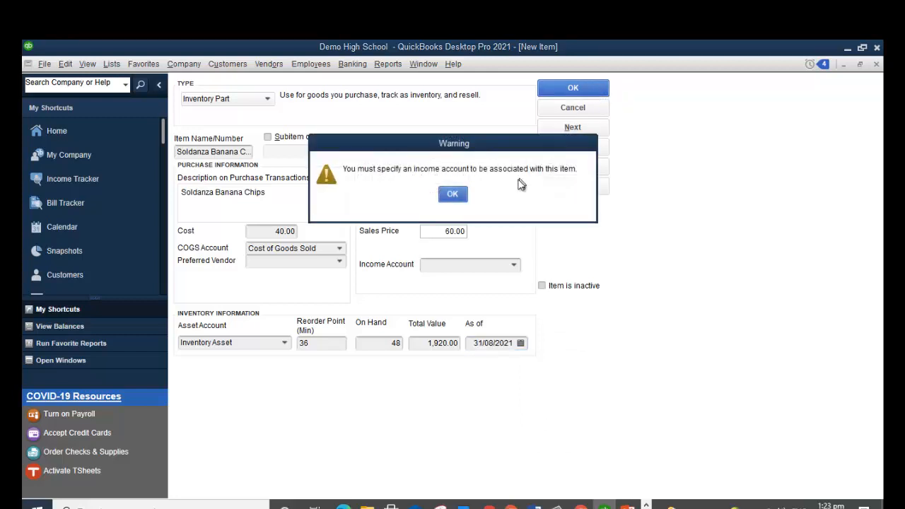
pyautogui.click(465, 191)
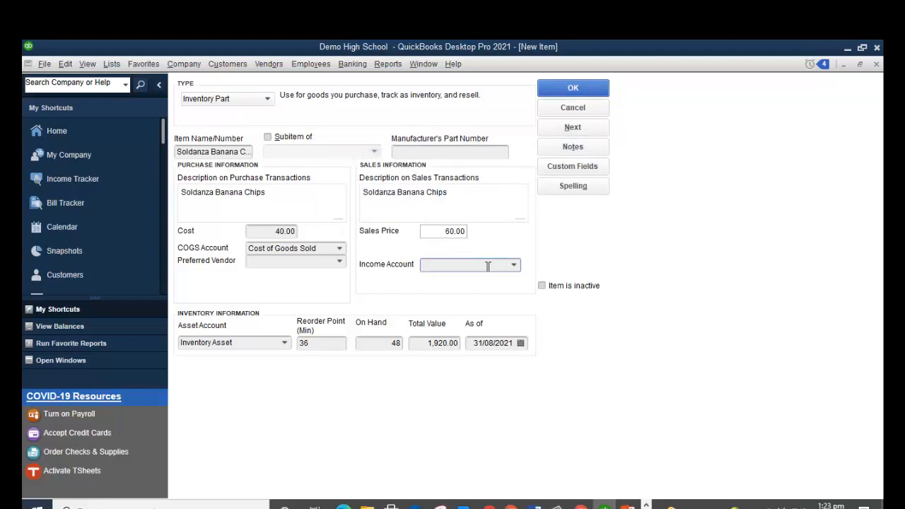
pyautogui.click(514, 266)
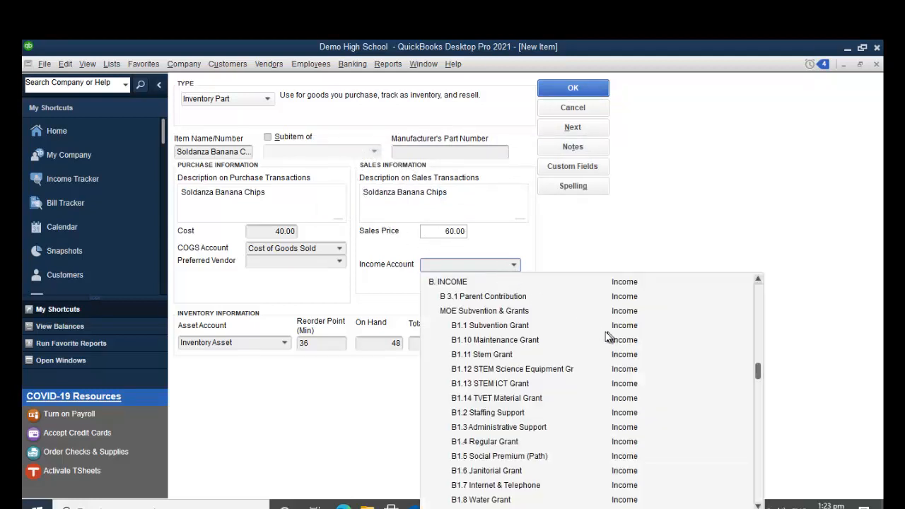
pyautogui.click(471, 282)
pyautogui.click(573, 88)
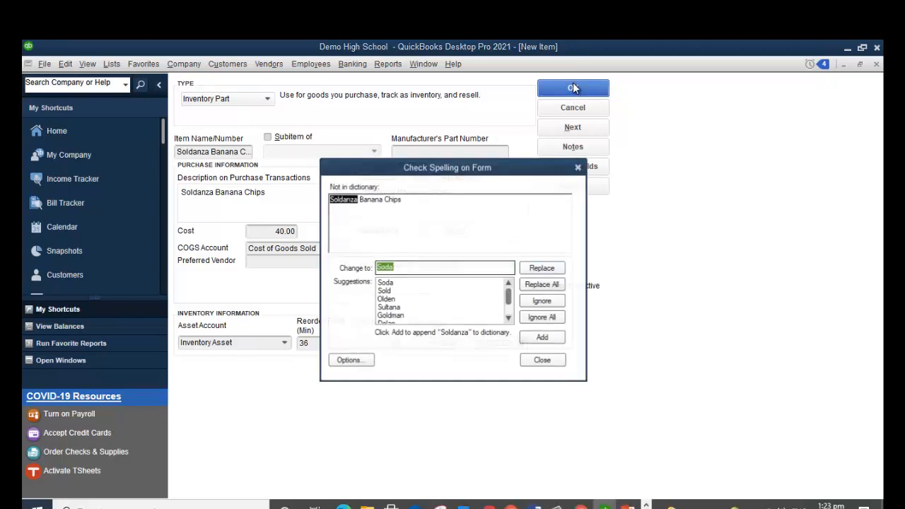
pyautogui.click(542, 360)
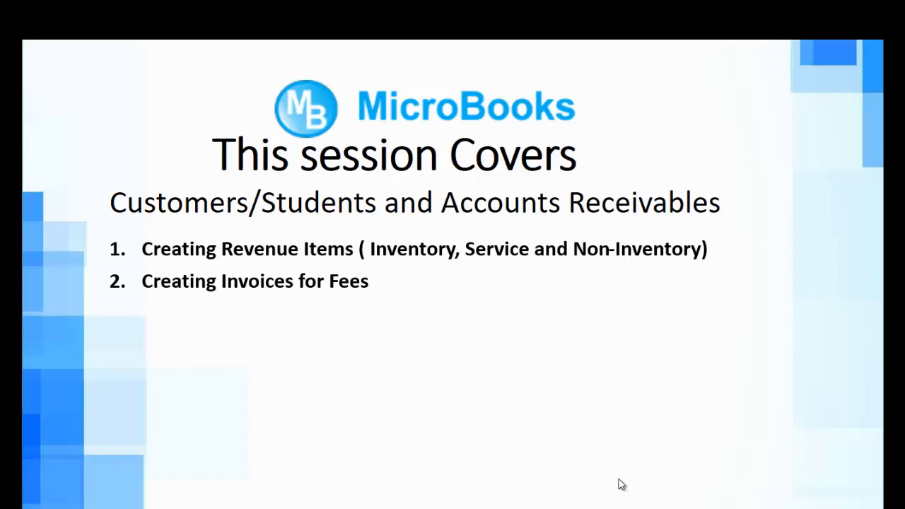
# Step: Switch from the slides to the QuickBooks Item List and widen its Name column slightly
pyautogui.hotkey('alt', 'Tab')
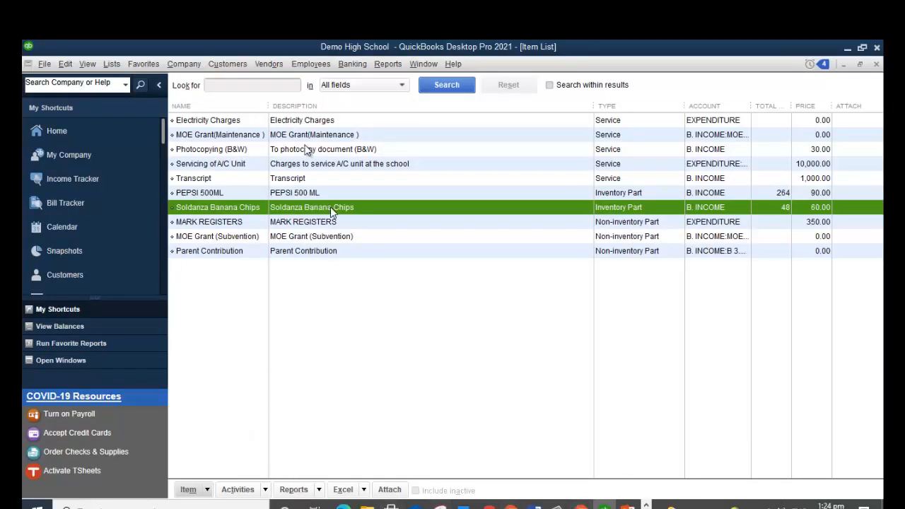
pyautogui.moveTo(268, 103); pyautogui.dragTo(279, 103)
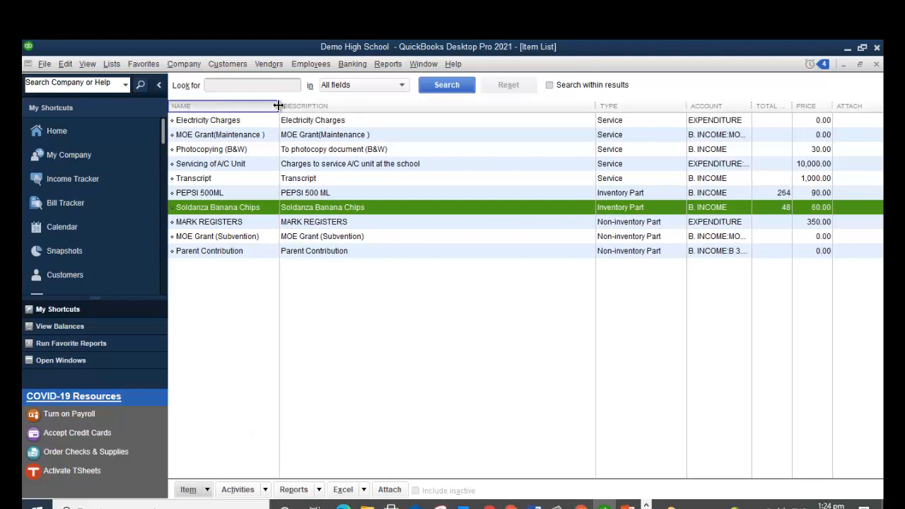
# Step: Start a new item of type Non-inventory Part from the Item List
pyautogui.rightClick(329, 289)
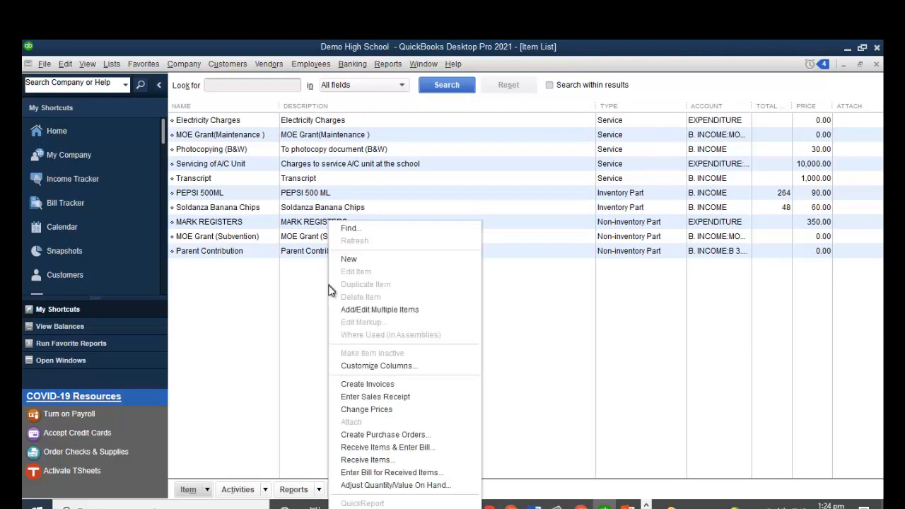
pyautogui.click(356, 260)
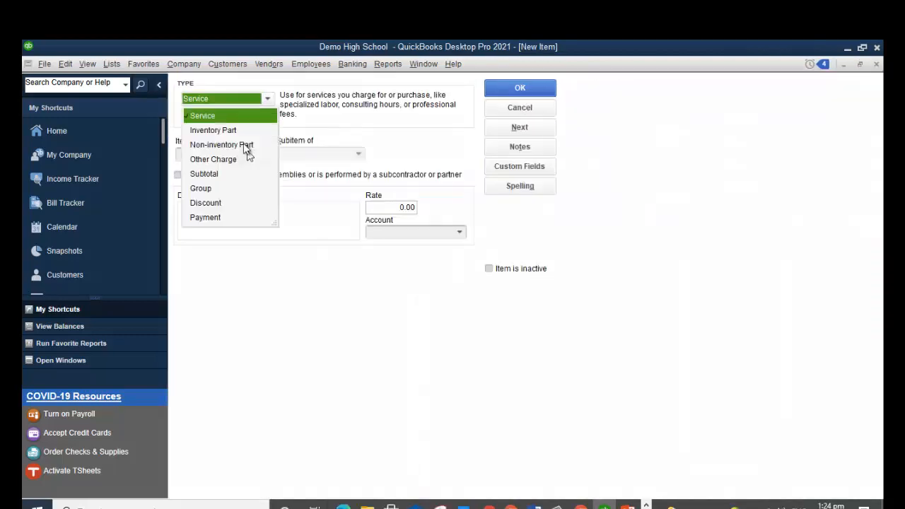
pyautogui.click(246, 145)
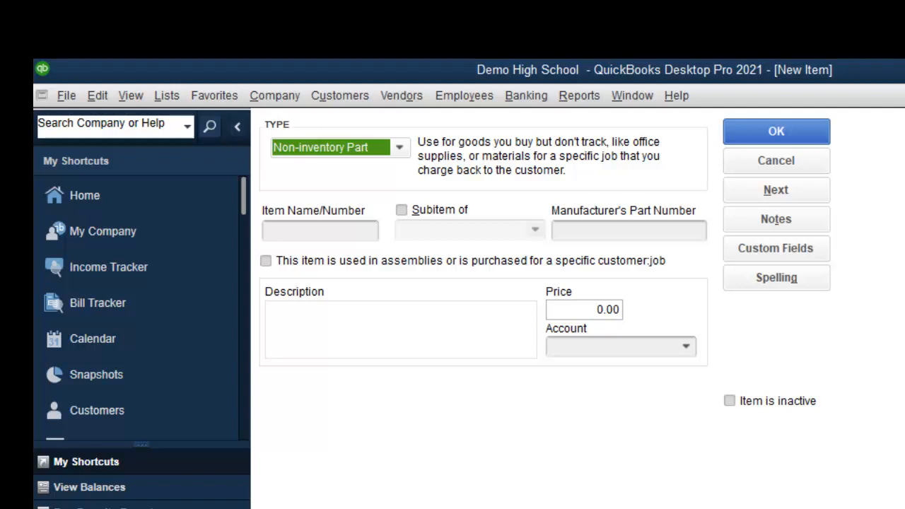
# Step: Name the new non-inventory item "Parent Contribution 2021"
pyautogui.press('Tab')
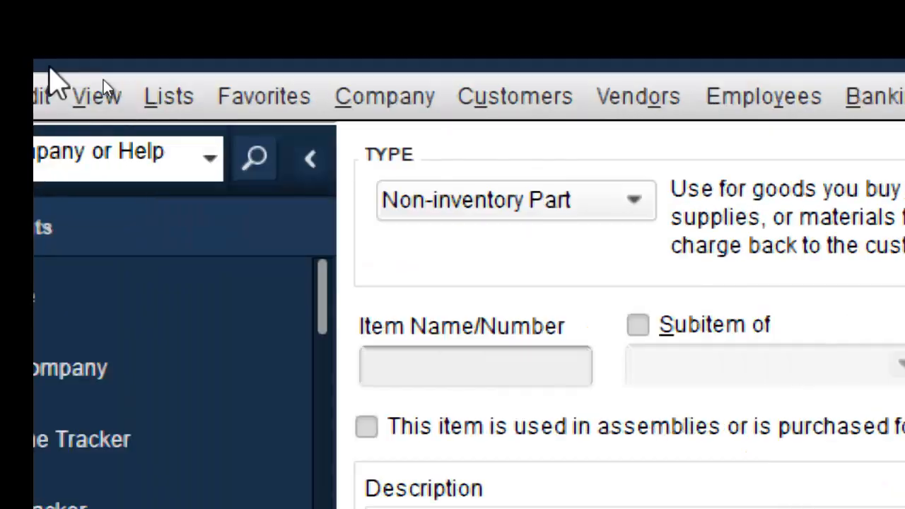
pyautogui.click(431, 362)
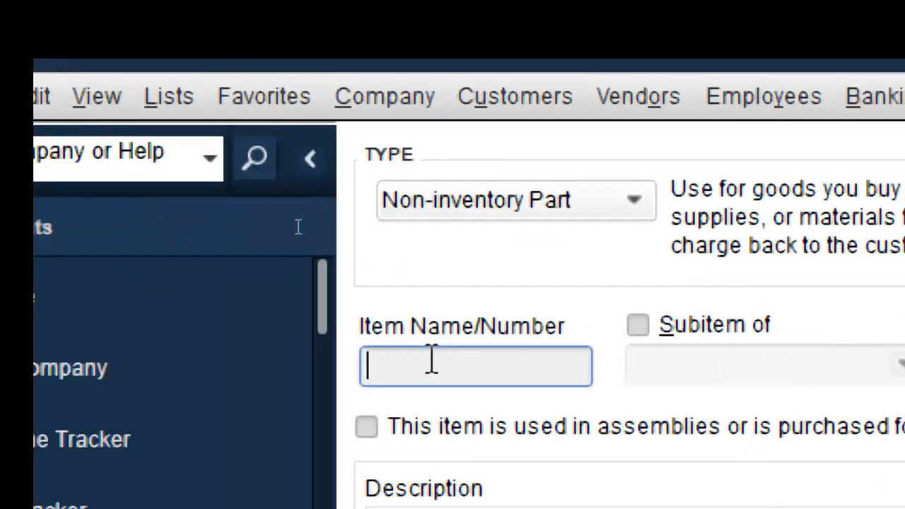
pyautogui.write('Pa')
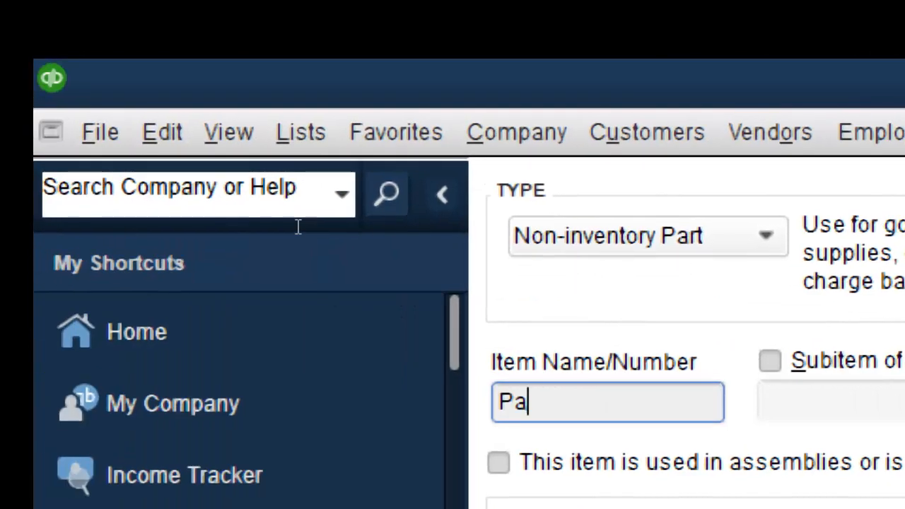
pyautogui.write('rent Contri')
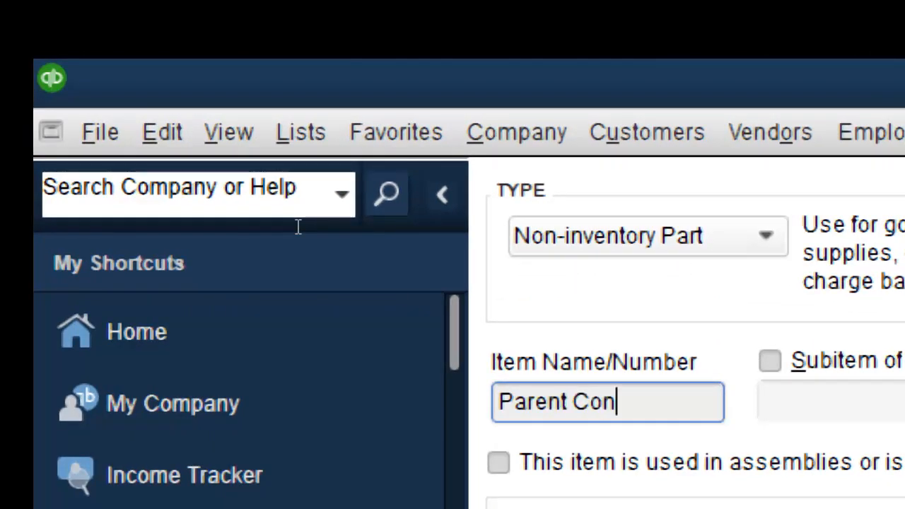
pyautogui.write('b')
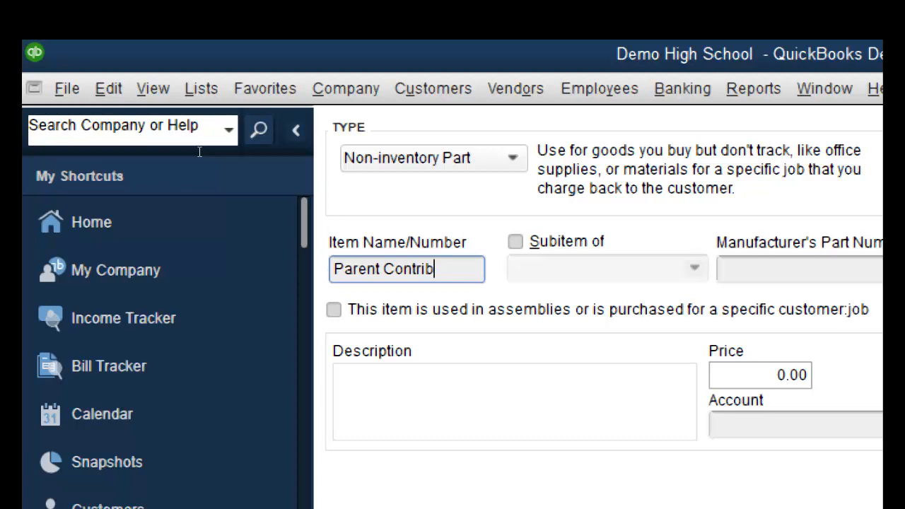
pyautogui.write('ution 2')
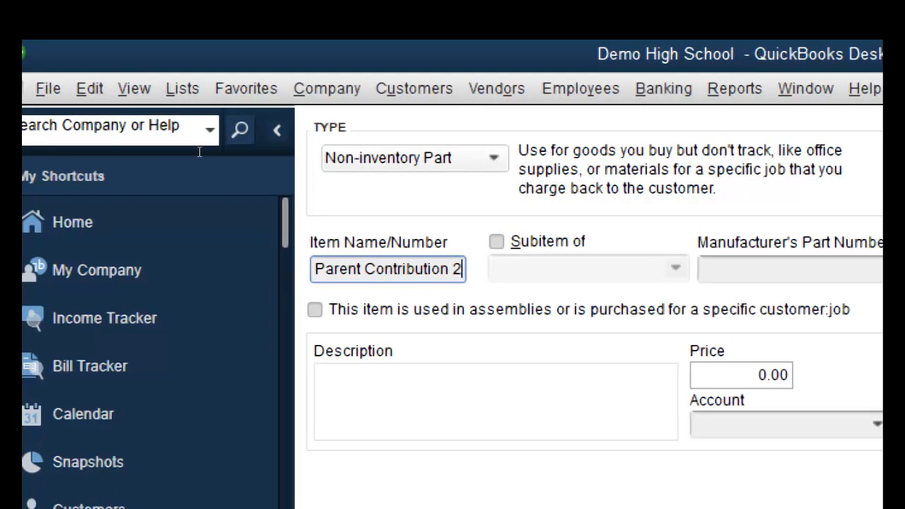
pyautogui.write('021')
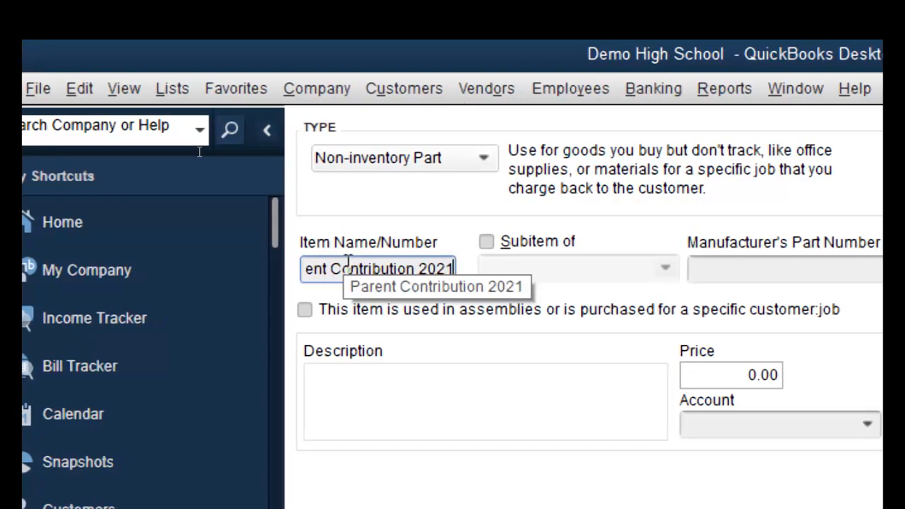
# Step: Remove the year 2021 from the end of the new item's name
pyautogui.press('BackSpace')
pyautogui.press('BackSpace')
pyautogui.press('BackSpace')
pyautogui.press('BackSpace')
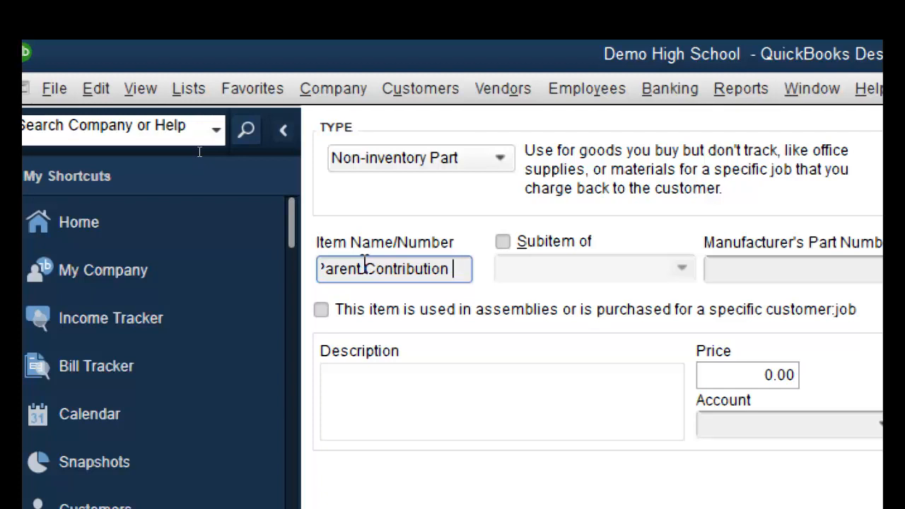
pyautogui.press('BackSpace')
pyautogui.write('-F')
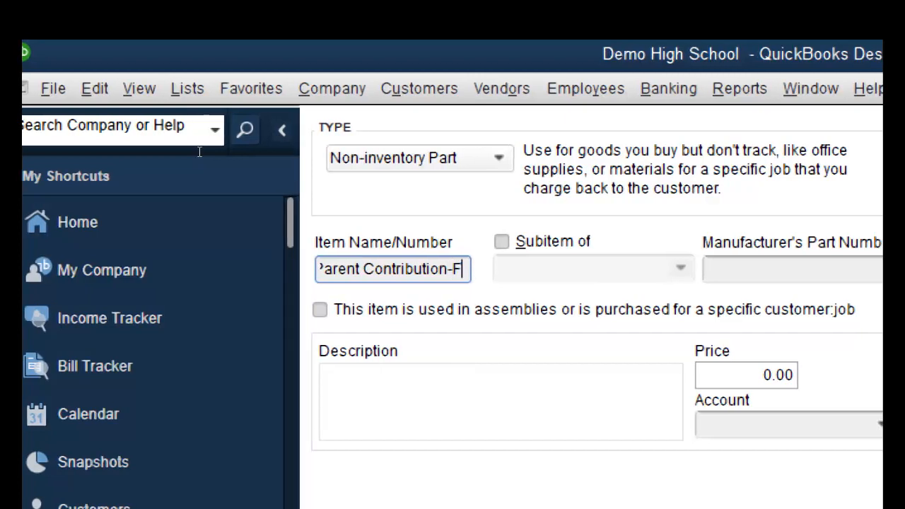
pyautogui.write('or')
pyautogui.press('BackSpace')
pyautogui.press('BackSpace')
pyautogui.press('BackSpace')
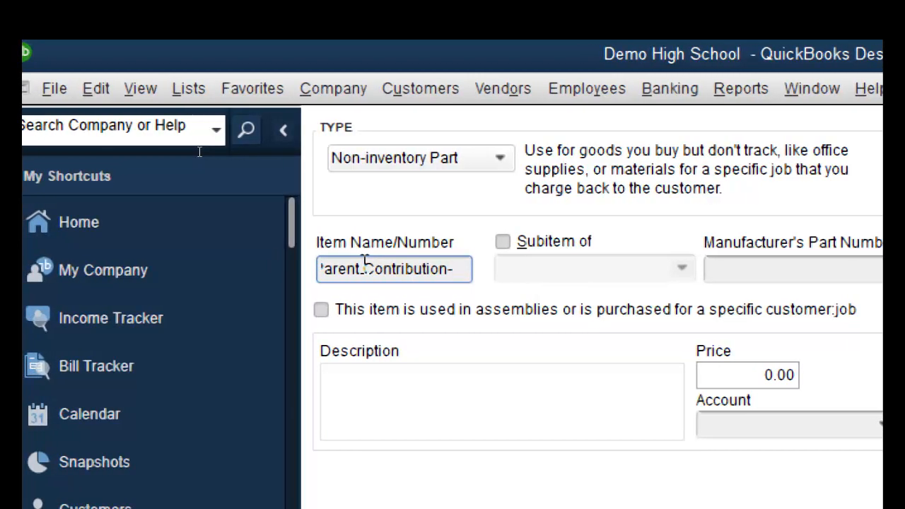
pyautogui.press('BackSpace')
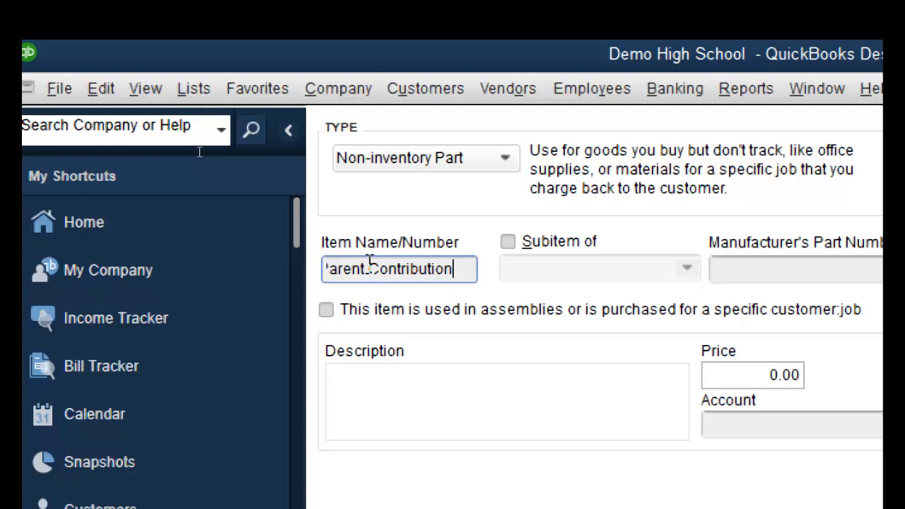
# Step: Append "Grade 7-11" to the Parent Contribution item's name
pyautogui.write('G')
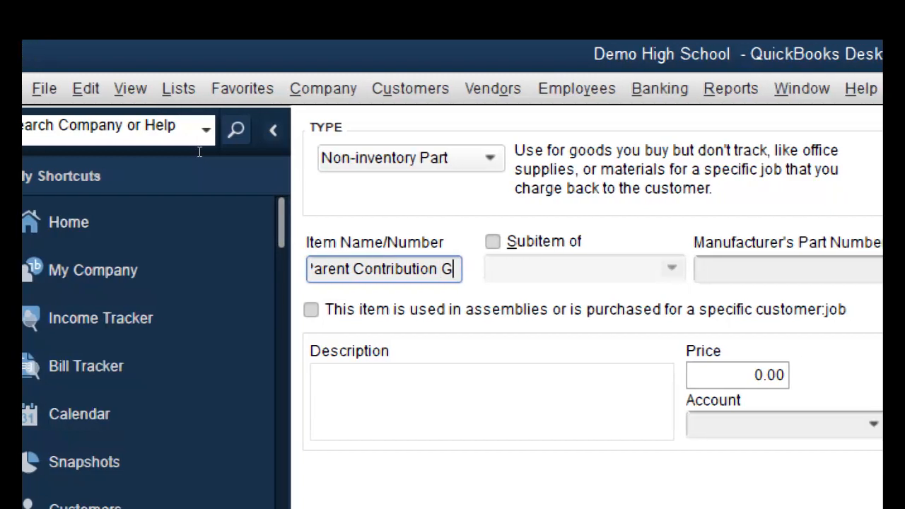
pyautogui.write('rade')
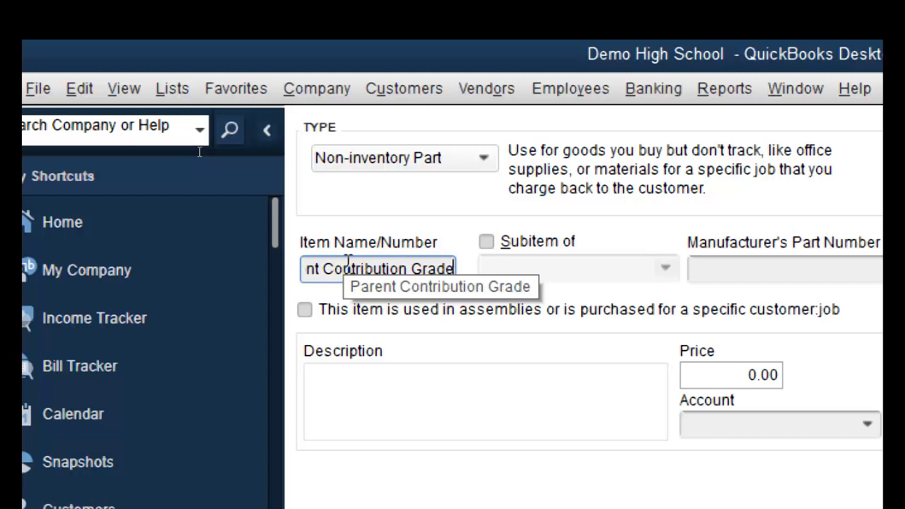
pyautogui.write(' 7-11')
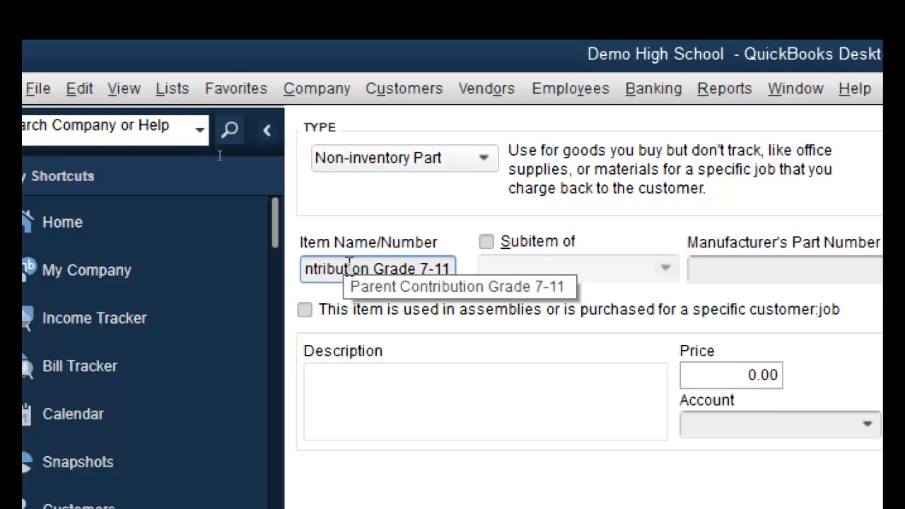
# Step: Shorten the item name to "Parent Contrib. 7-11" by abbreviating Contribution and removing the word Grade
pyautogui.click(373, 269)
pyautogui.press('BackSpace')
pyautogui.press('BackSpace')
pyautogui.press('BackSpace')
pyautogui.press('BackSpace')
pyautogui.press('BackSpace')
pyautogui.press('BackSpace')
pyautogui.press('BackSpace')
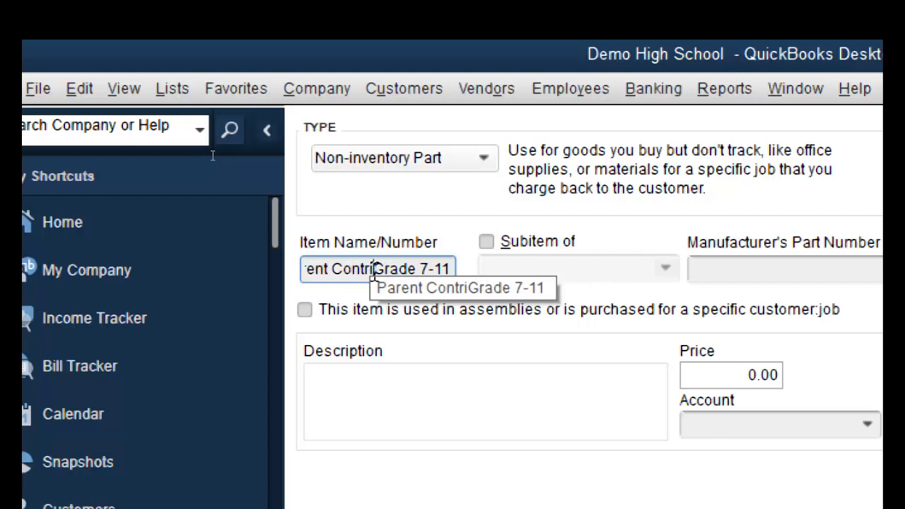
pyautogui.press('BackSpace')
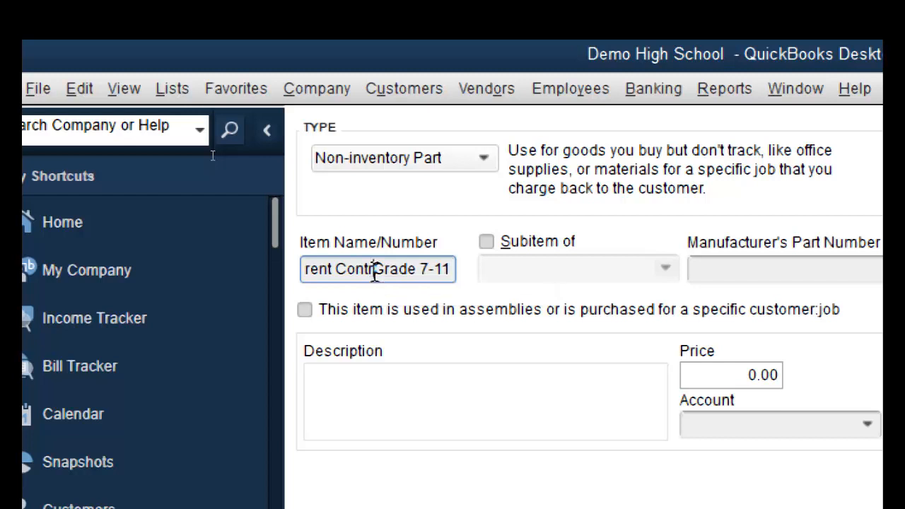
pyautogui.press('Delete')
pyautogui.press('Delete')
pyautogui.press('Delete')
pyautogui.press('Delete')
pyautogui.press('Delete')
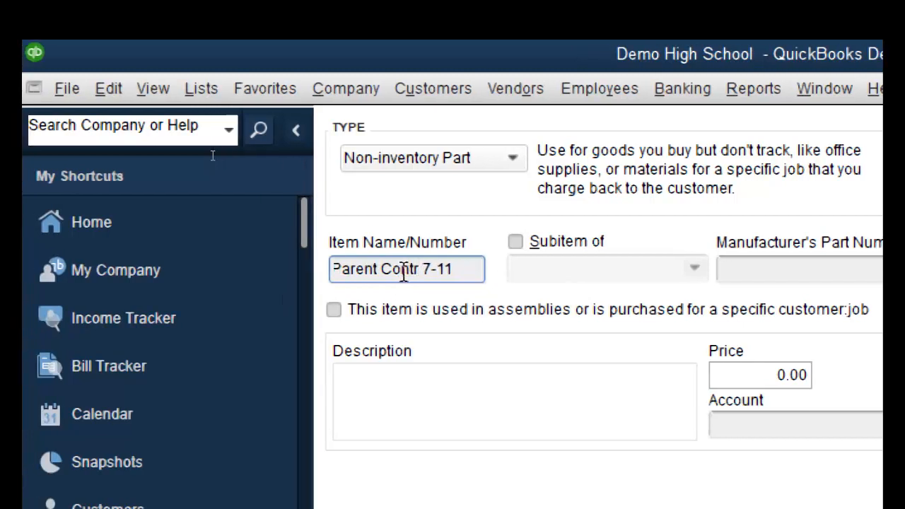
pyautogui.write('ibu')
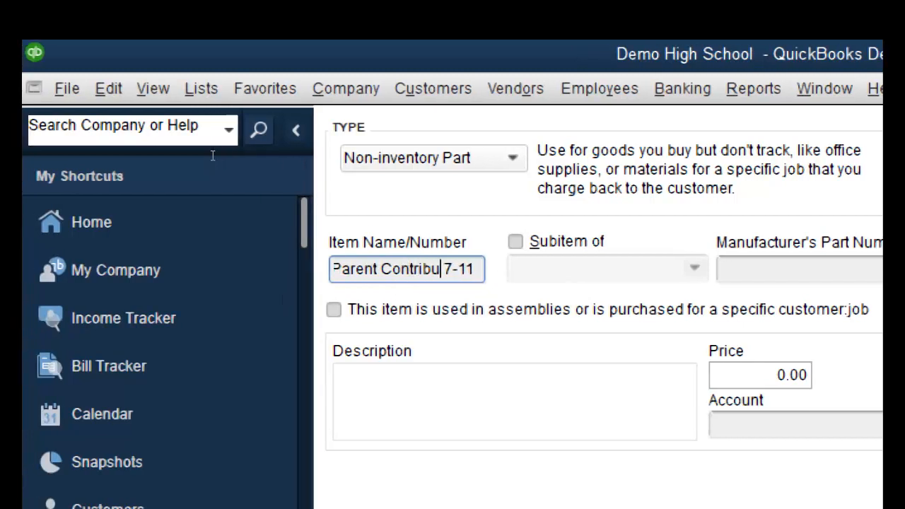
pyautogui.press('BackSpace')
pyautogui.write('.')
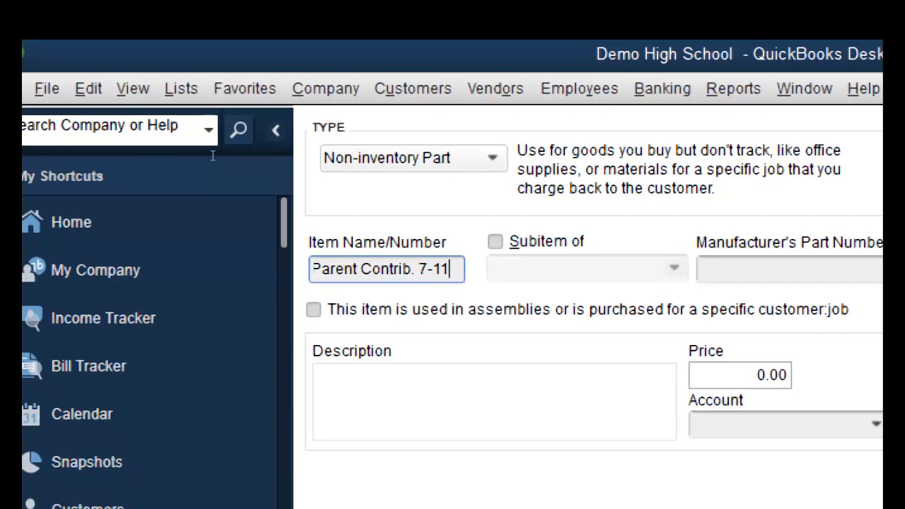
# Step: Append the school year "(2020-21)" to the item name
pyautogui.write(' 7-11 (')
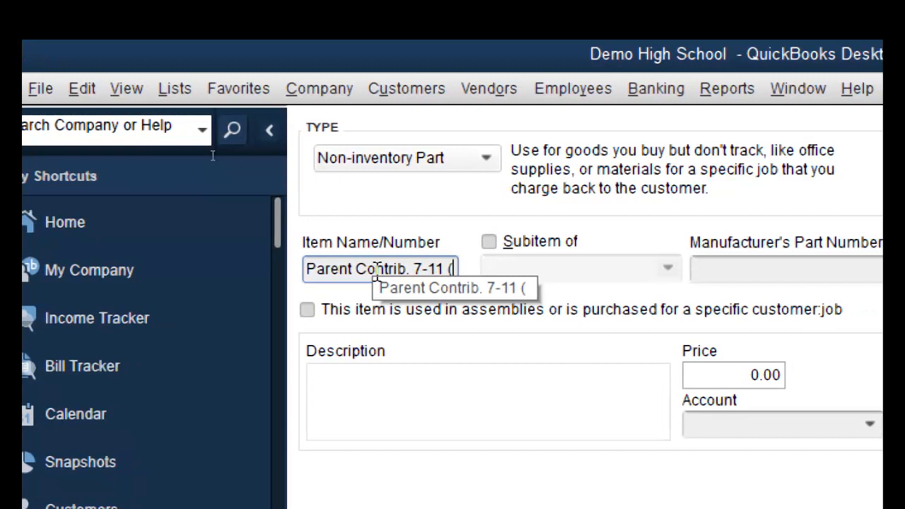
pyautogui.write('2')
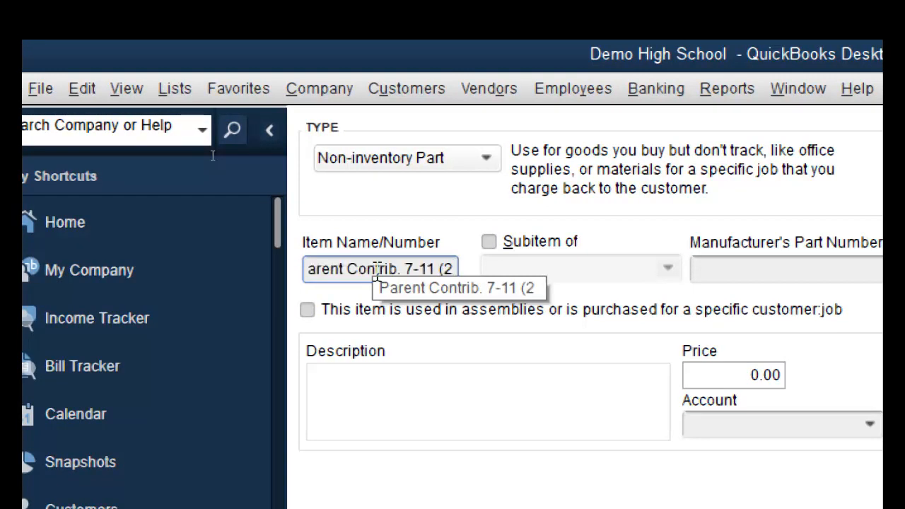
pyautogui.write('020')
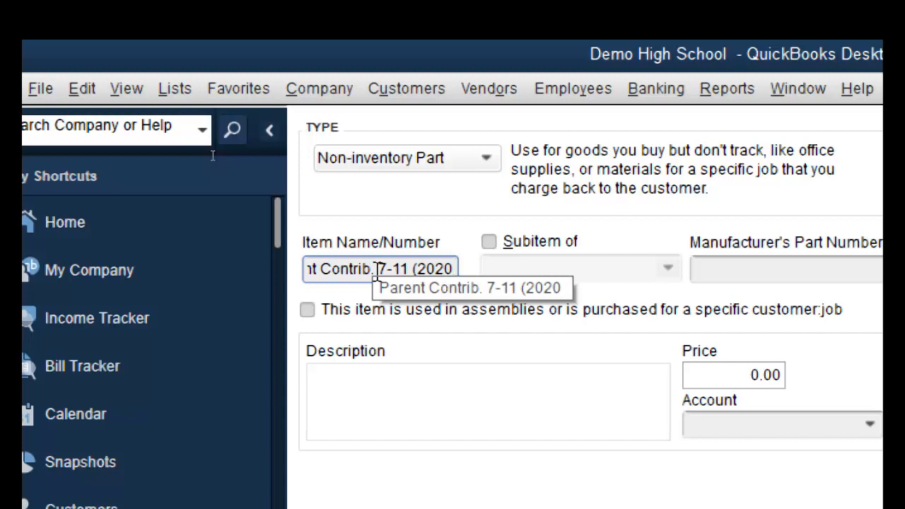
pyautogui.write('-2')
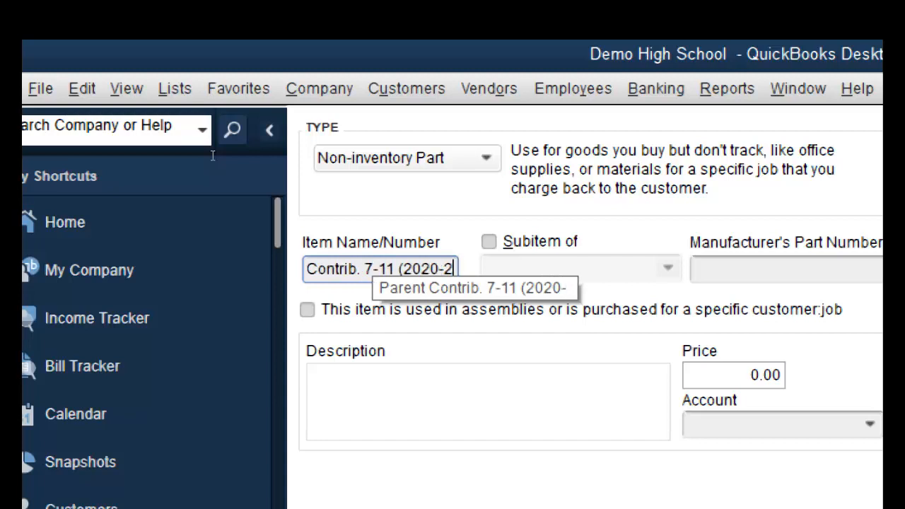
pyautogui.write('1)')
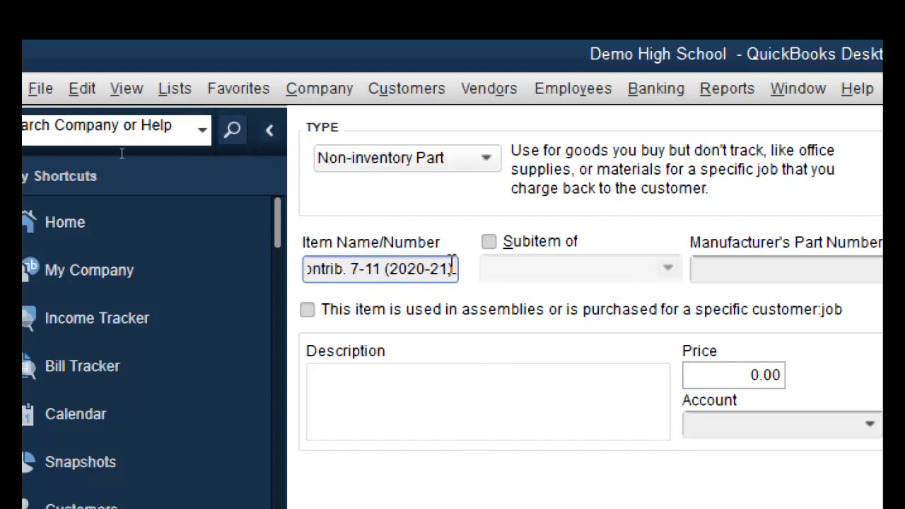
# Step: Copy the full item name into the item's description
pyautogui.hotkey('shift', 'Home')
pyautogui.hotkey('ctrl', 'c')
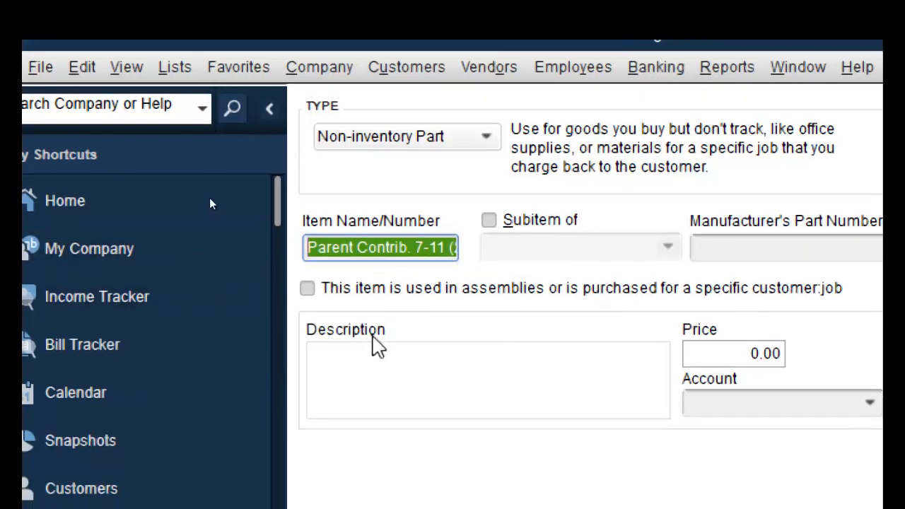
pyautogui.click(362, 381)
pyautogui.hotkey('ctrl', 'v')
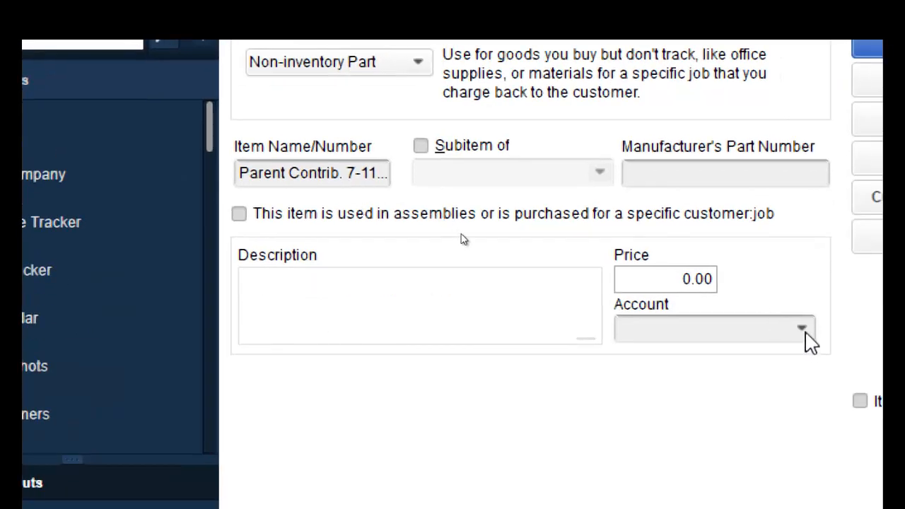
# Step: Assign B 3.1 Parent Contribution as the item's account and save it without changing its spelling
pyautogui.click(803, 331)
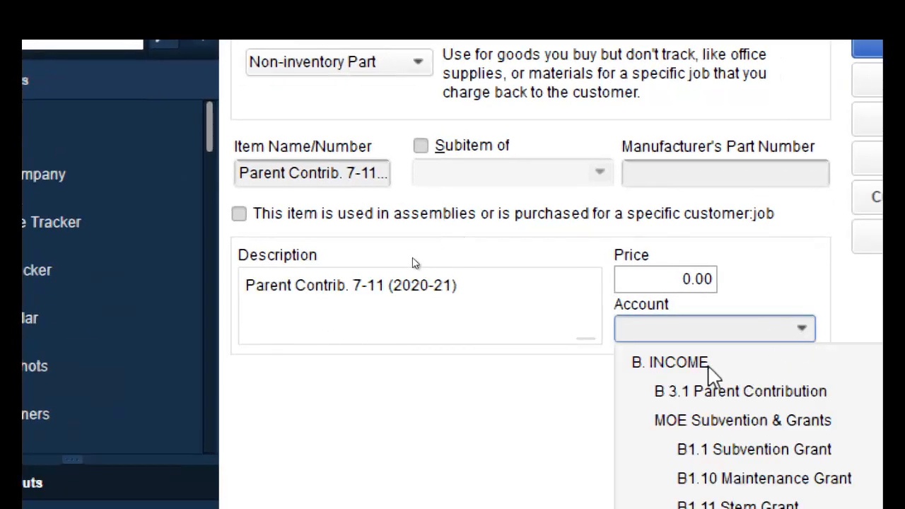
pyautogui.click(712, 392)
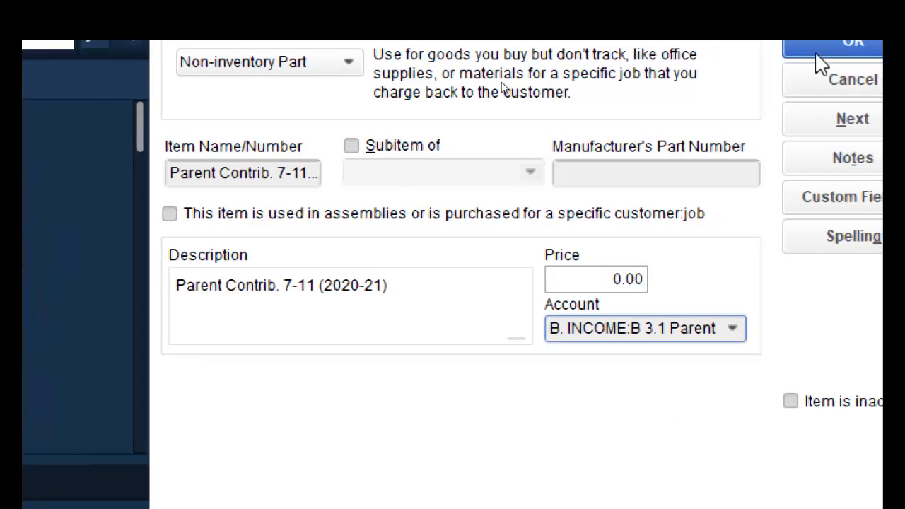
pyautogui.click(842, 44)
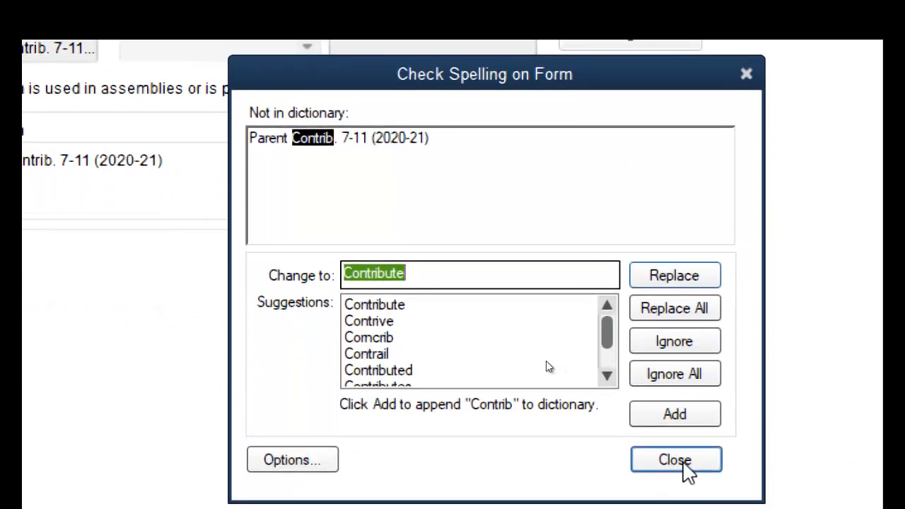
pyautogui.click(683, 464)
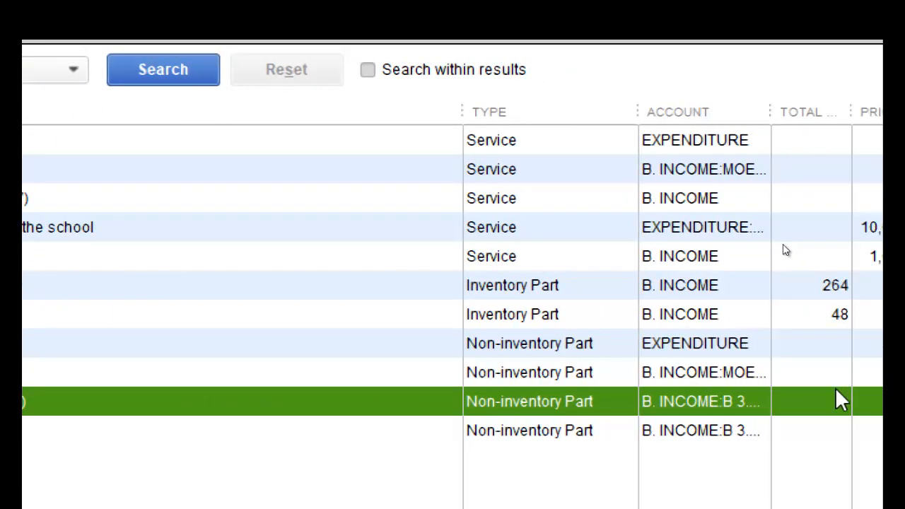
# Step: Reopen the Parent Contrib. 7-11 (2020-21) item, set its price to 7500.00 and save it without changing its spelling
pyautogui.doubleClick(836, 391)
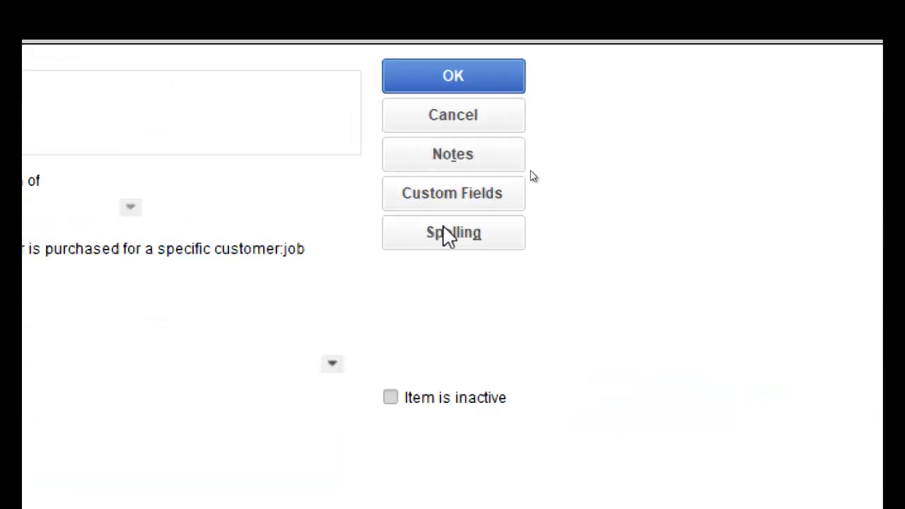
pyautogui.click(200, 315)
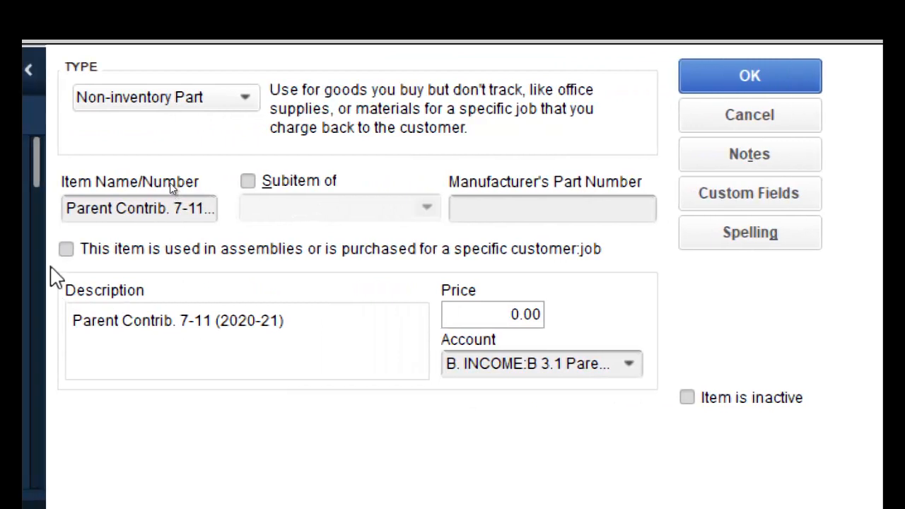
pyautogui.write('7500')
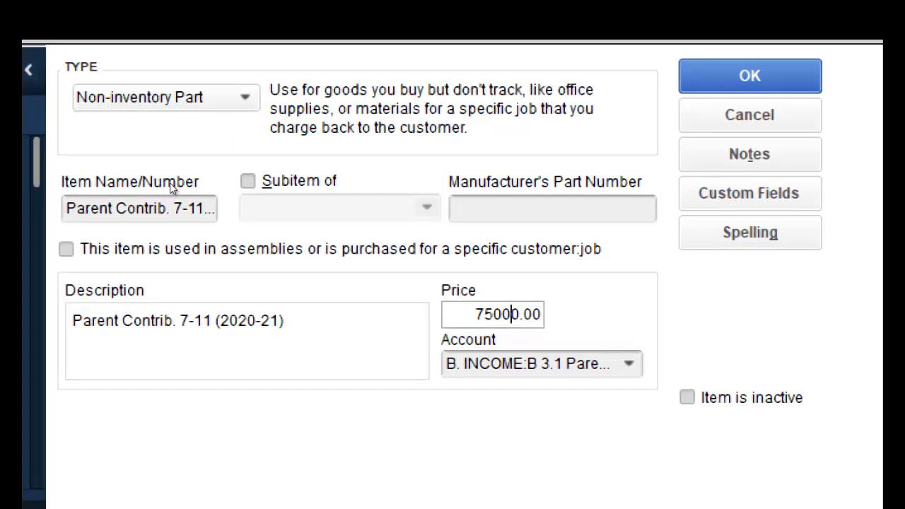
pyautogui.press('BackSpace')
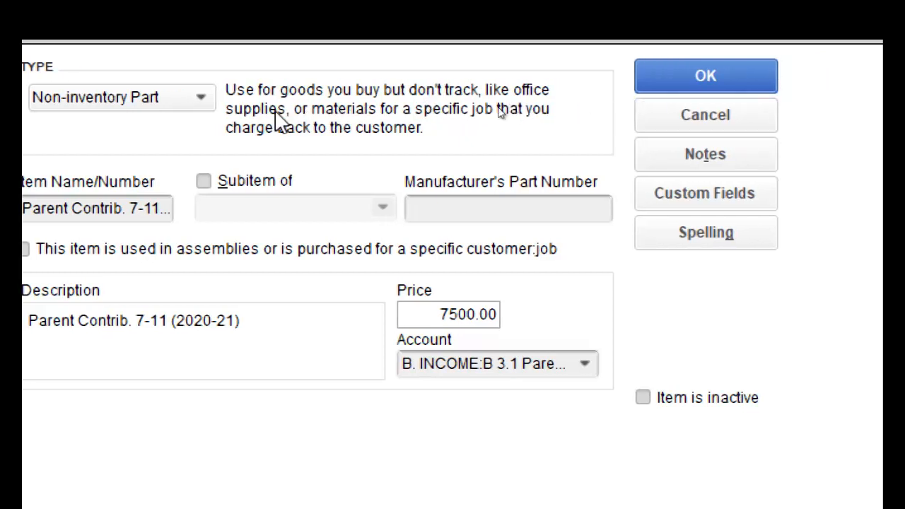
pyautogui.click(739, 82)
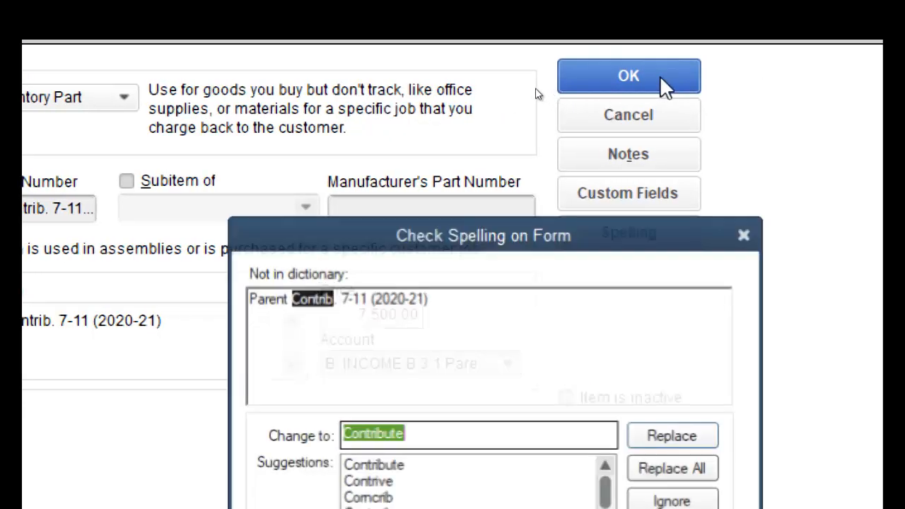
pyautogui.click(659, 483)
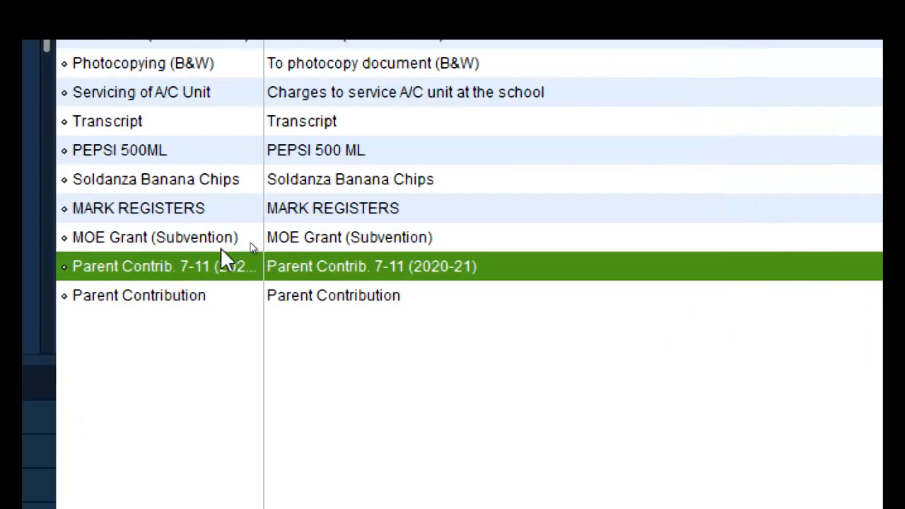
# Step: Duplicate the Parent Contrib. 7-11 (2020-21) item and open the duplicate's name for editing
pyautogui.rightClick(212, 262)
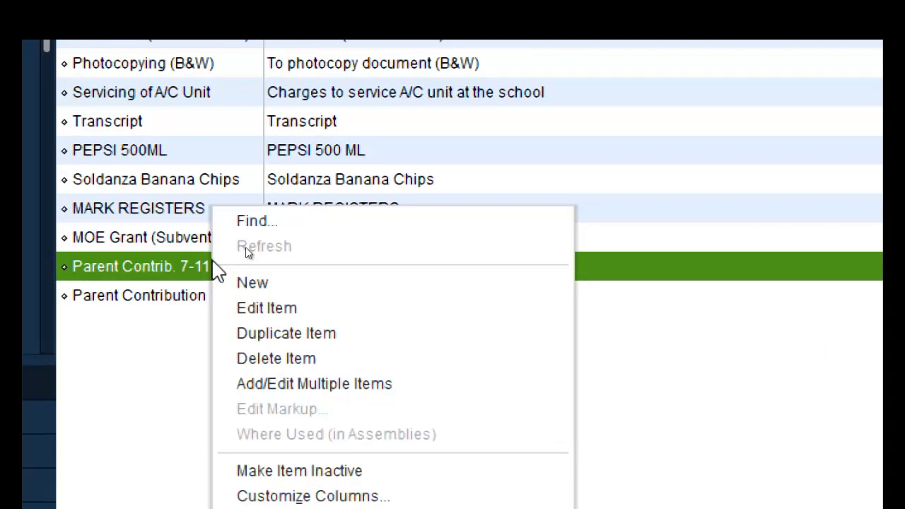
pyautogui.click(300, 333)
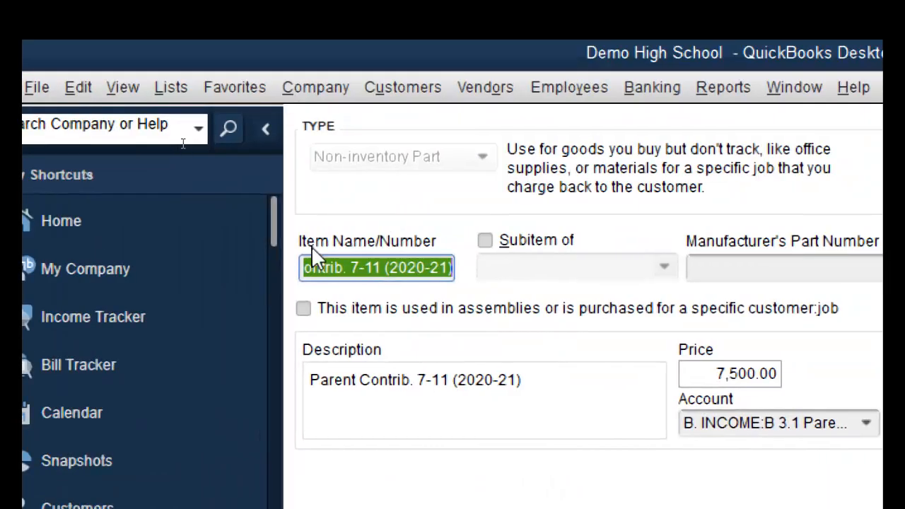
pyautogui.click(349, 272)
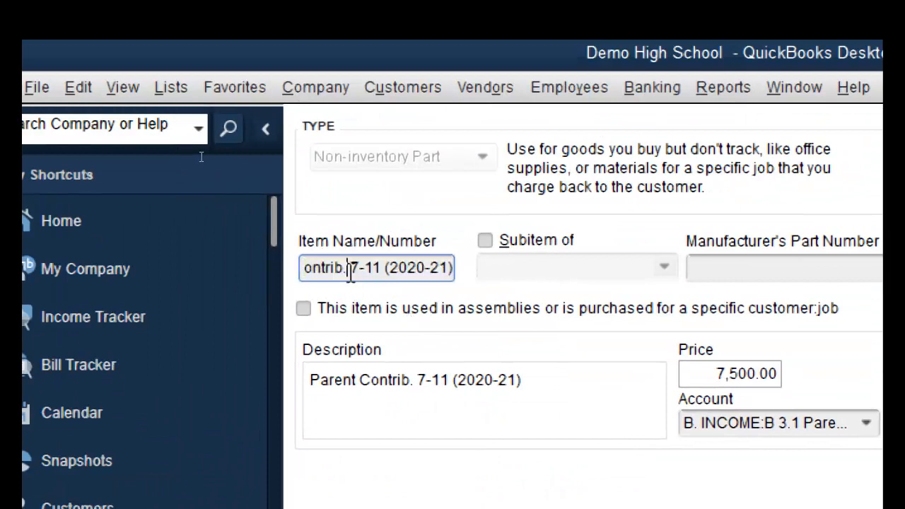
# Step: Read through the duplicated item's full name from beginning to end
pyautogui.press('Left')
pyautogui.press('Left')
pyautogui.press('Left')
pyautogui.press('Left')
pyautogui.press('Left')
pyautogui.press('Left')
pyautogui.press('Left')
pyautogui.press('Left')
pyautogui.press('Left')
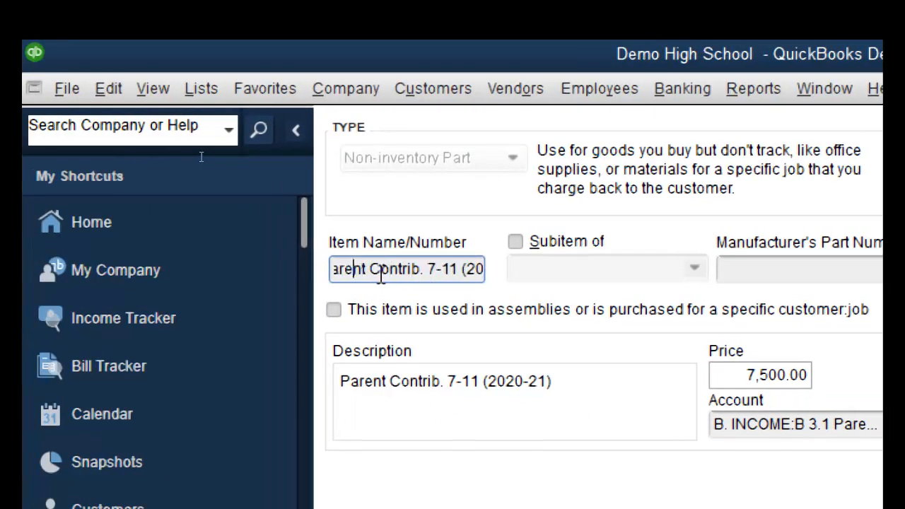
pyautogui.press('Left')
pyautogui.press('Left')
pyautogui.press('Left')
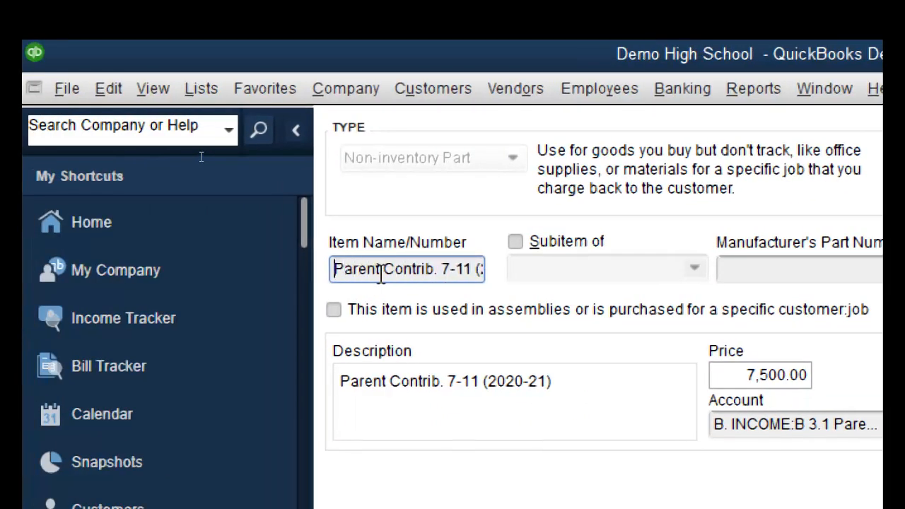
pyautogui.press('Right')
pyautogui.press('Right')
pyautogui.press('Right')
pyautogui.press('Right')
pyautogui.press('Right')
pyautogui.press('Right')
pyautogui.press('Right')
pyautogui.press('Right')
pyautogui.press('Right')
pyautogui.press('Right')
pyautogui.press('Right')
pyautogui.press('Right')
pyautogui.press('Right')
pyautogui.press('Right')
pyautogui.press('Right')
pyautogui.press('Right')
pyautogui.press('Right')
pyautogui.press('Right')
pyautogui.press('Right')
pyautogui.press('Right')
pyautogui.press('Left')
pyautogui.press('Left')
pyautogui.press('Left')
pyautogui.press('Left')
pyautogui.press('Left')
pyautogui.press('Left')
pyautogui.press('Left')
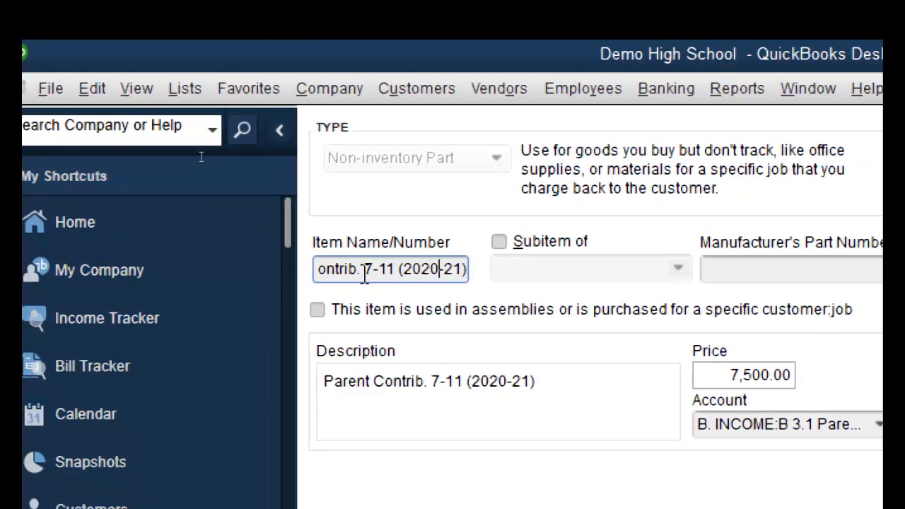
pyautogui.press('Left')
pyautogui.press('Left')
pyautogui.press('Left')
pyautogui.press('Left')
pyautogui.press('Left')
pyautogui.press('Left')
pyautogui.press('Left')
pyautogui.press('Left')
pyautogui.press('Left')
pyautogui.press('Left')
pyautogui.press('Left')
pyautogui.press('Left')
pyautogui.press('Left')
pyautogui.press('Left')
pyautogui.press('Left')
pyautogui.press('Left')
pyautogui.press('Left')
pyautogui.press('Left')
pyautogui.press('Left')
pyautogui.press('Left')
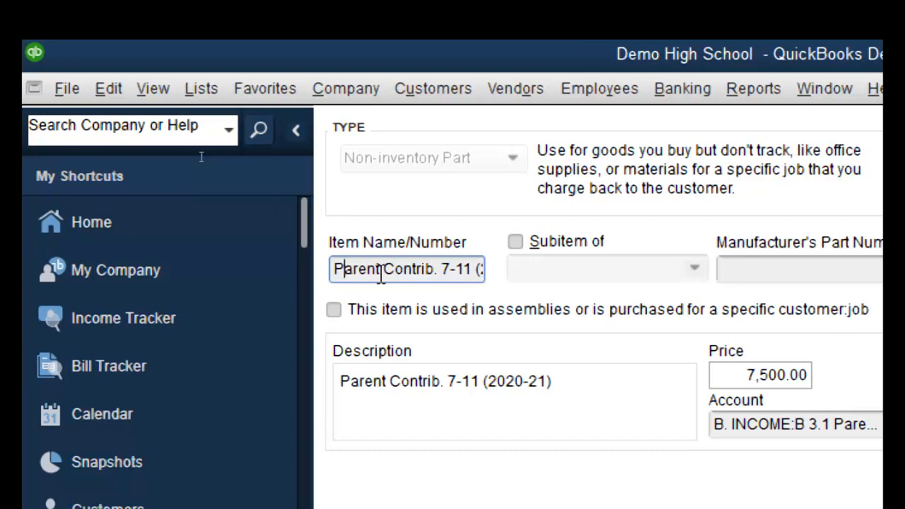
# Step: Rename the duplicated item as Parent Contrib. 7-11 (2021-22)
pyautogui.press('Right')
pyautogui.press('Right')
pyautogui.press('Right')
pyautogui.press('Right')
pyautogui.press('Right')
pyautogui.press('Right')
pyautogui.press('Right')
pyautogui.press('Right')
pyautogui.press('Right')
pyautogui.press('Right')
pyautogui.press('Right')
pyautogui.press('Right')
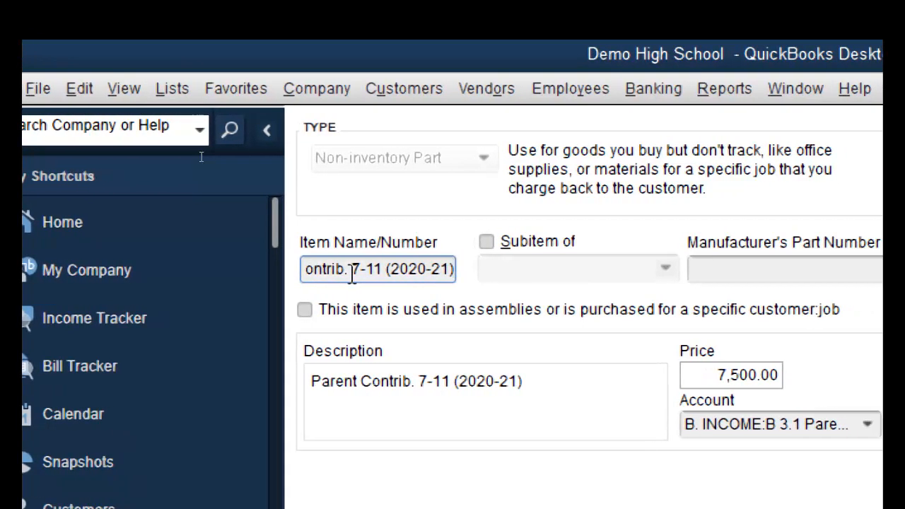
pyautogui.press('BackSpace')
pyautogui.press('BackSpace')
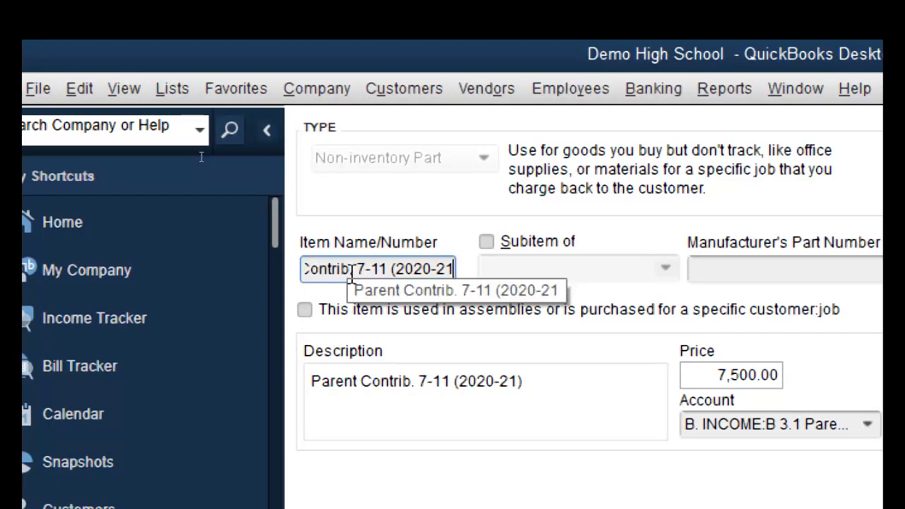
pyautogui.press('BackSpace')
pyautogui.press('BackSpace')
pyautogui.press('BackSpace')
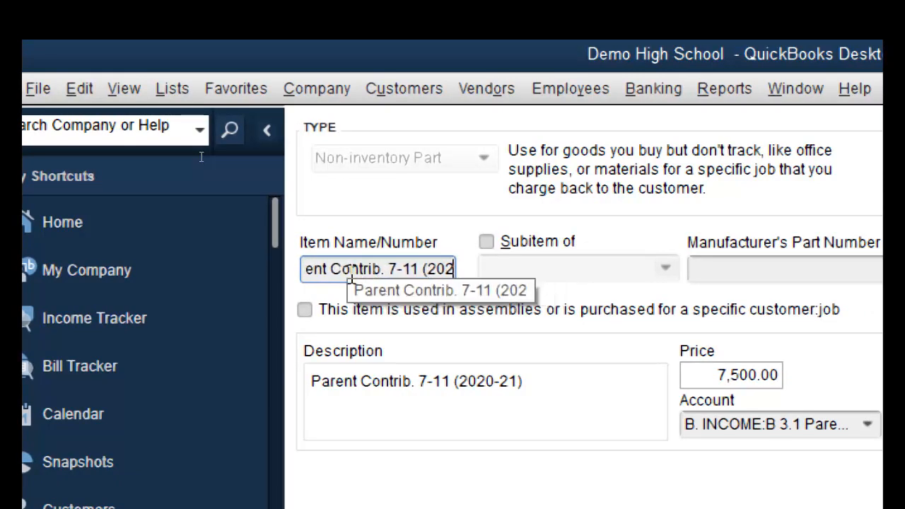
pyautogui.write('2')
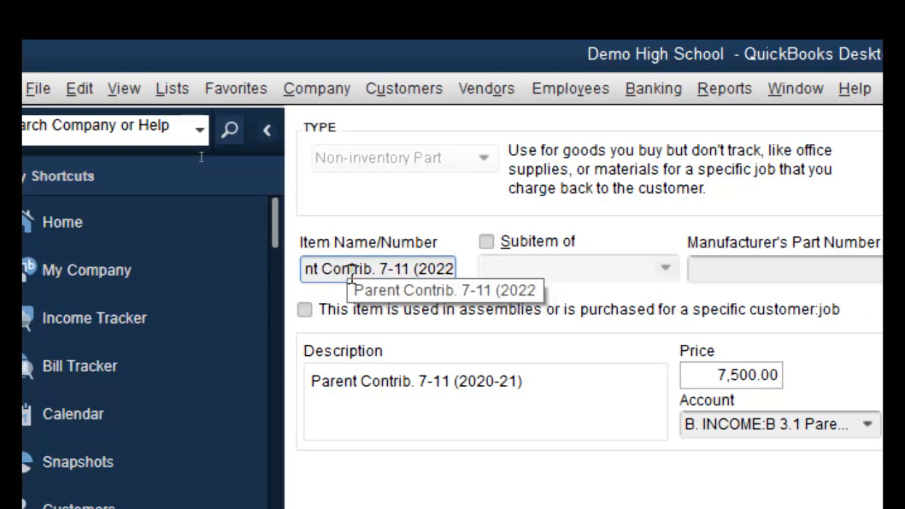
pyautogui.press('BackSpace')
pyautogui.write('1-')
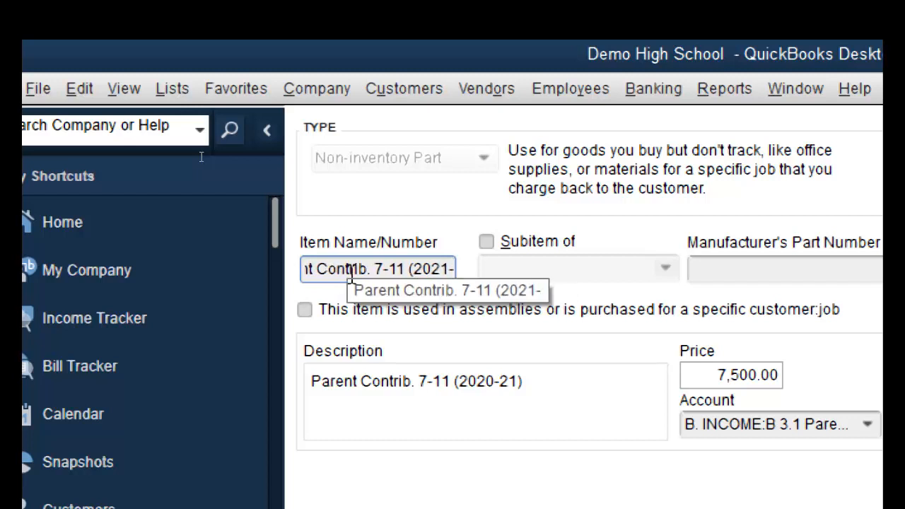
pyautogui.write('22)')
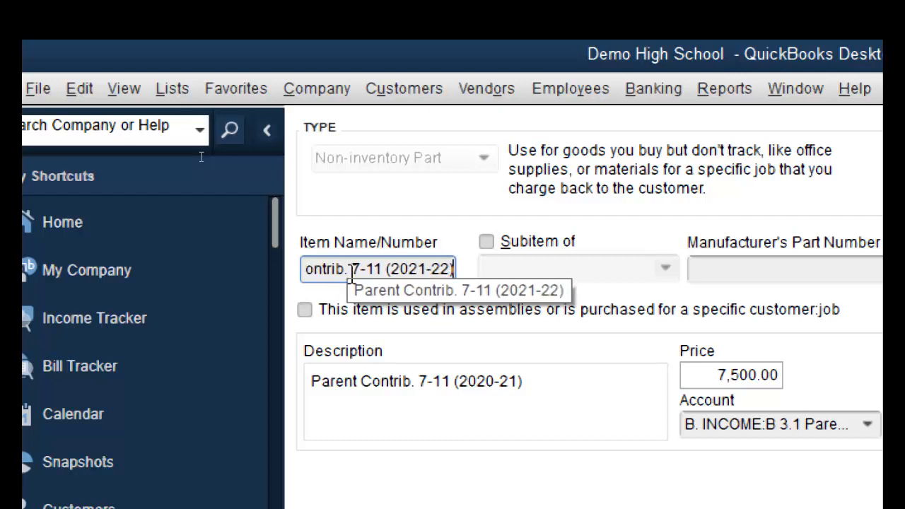
# Step: Update the school year in the duplicate's description so it reads Parent Contrib. 7-11 (2021-22)
pyautogui.click(486, 380)
pyautogui.press('Delete')
pyautogui.write('1')
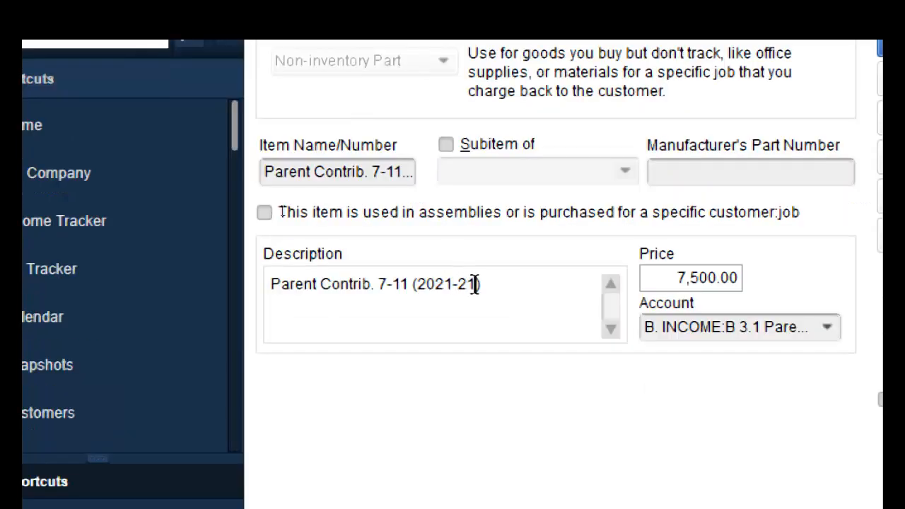
pyautogui.click(475, 283)
pyautogui.press('BackSpace')
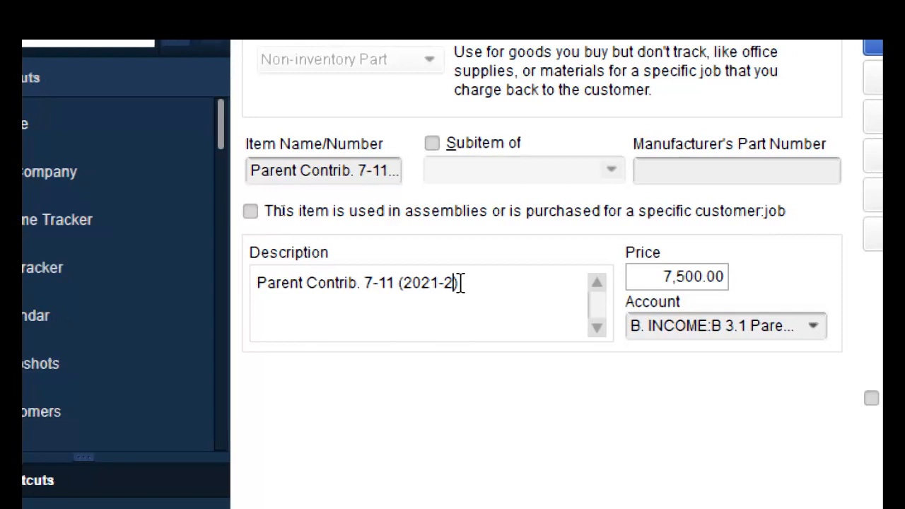
pyautogui.write('2')
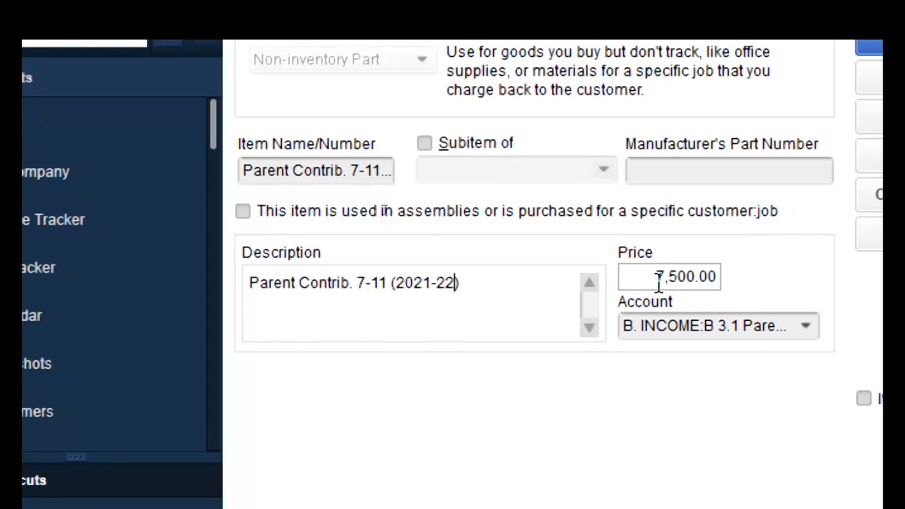
# Step: Set the price of the 2021-22 parent contribution item to 8000
pyautogui.moveTo(654, 279); pyautogui.dragTo(745, 287)
pyautogui.write('80')
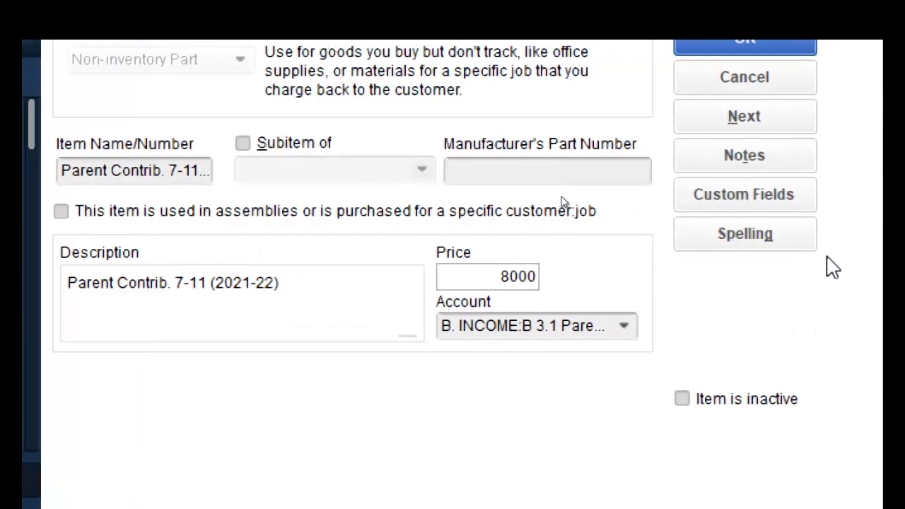
pyautogui.doubleClick(358, 309)
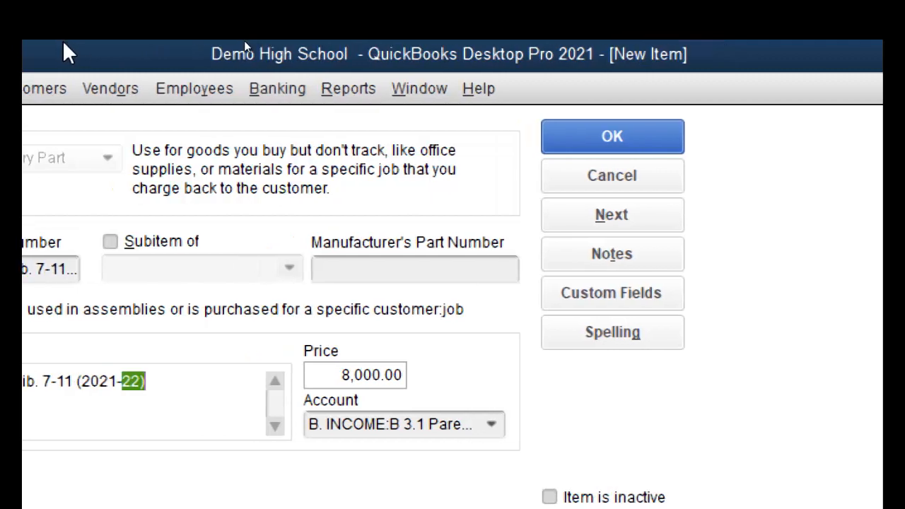
# Step: Save the item without changing its spelling and widen the Item List's Name column to fit the full names
pyautogui.click(640, 142)
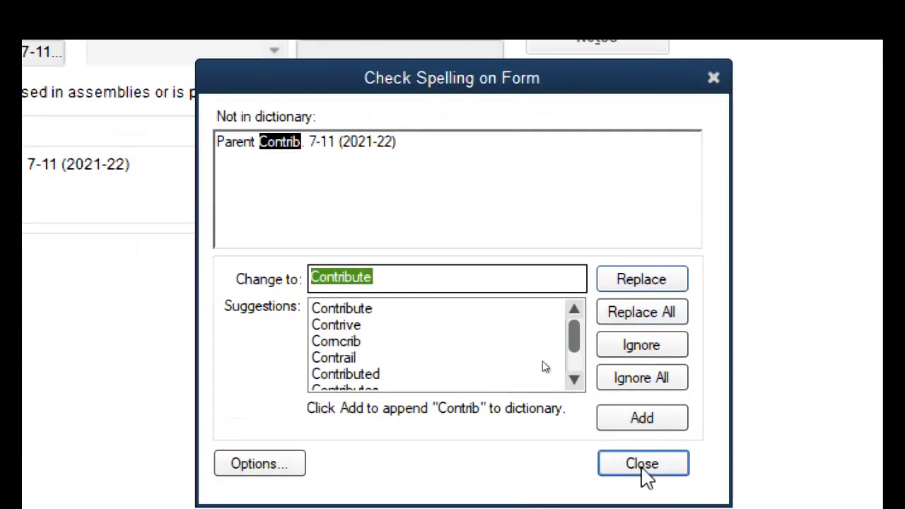
pyautogui.click(656, 466)
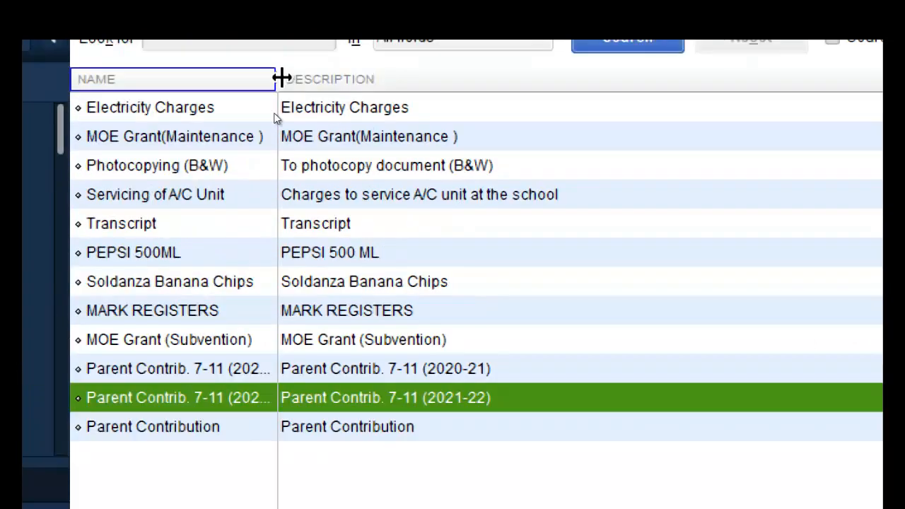
pyautogui.moveTo(300, 86); pyautogui.dragTo(325, 91)
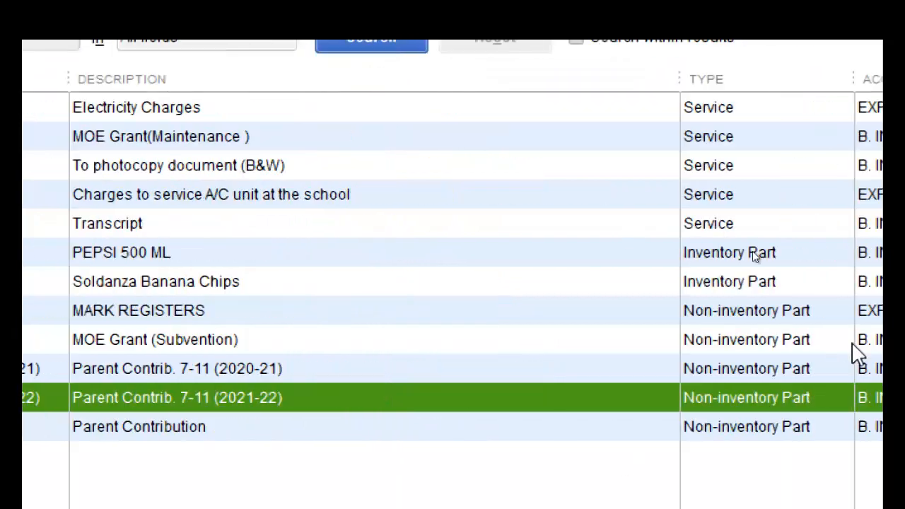
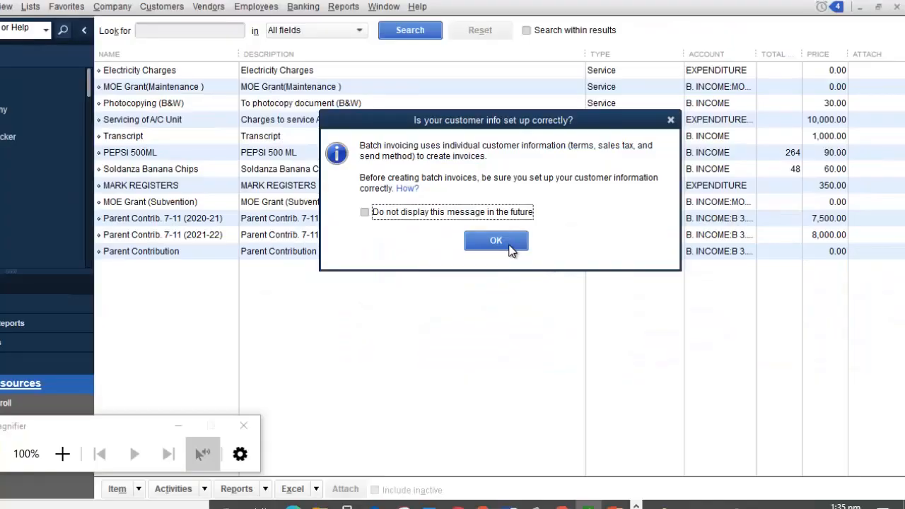
pyautogui.click(509, 243)
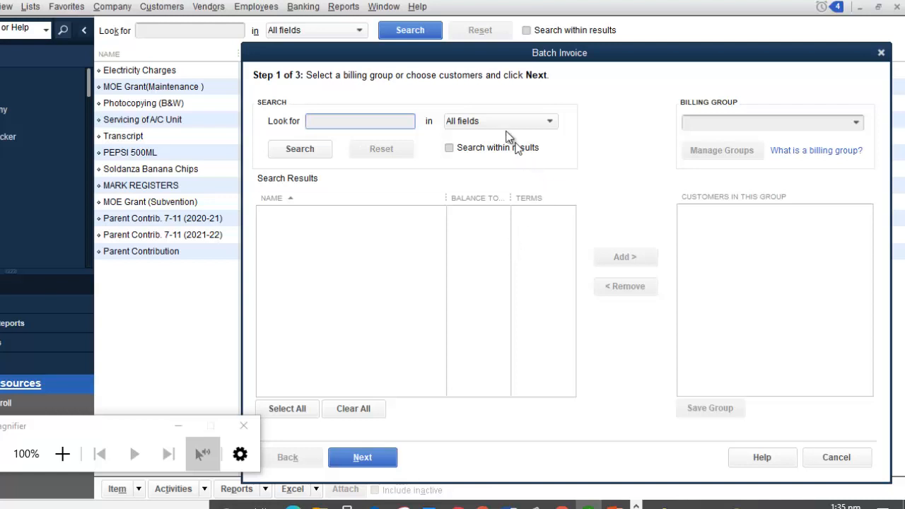
pyautogui.moveTo(532, 53); pyautogui.dragTo(518, 48)
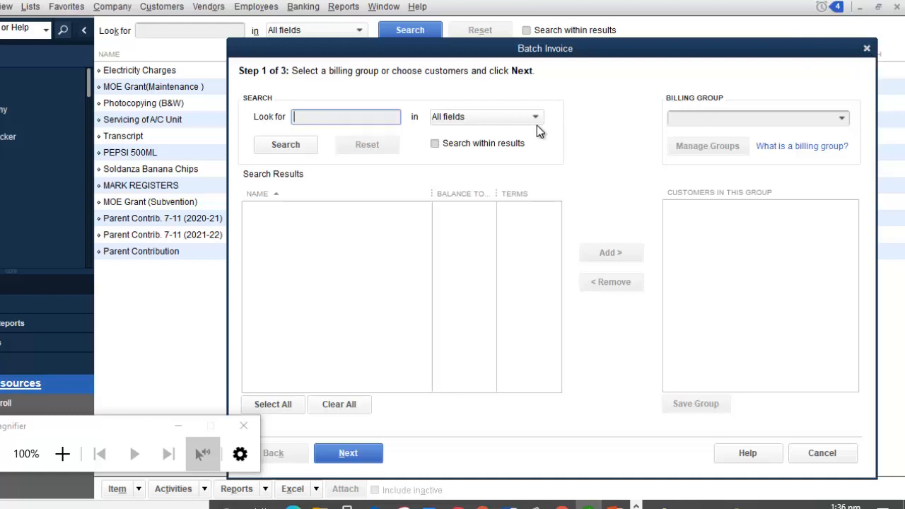
pyautogui.click(868, 49)
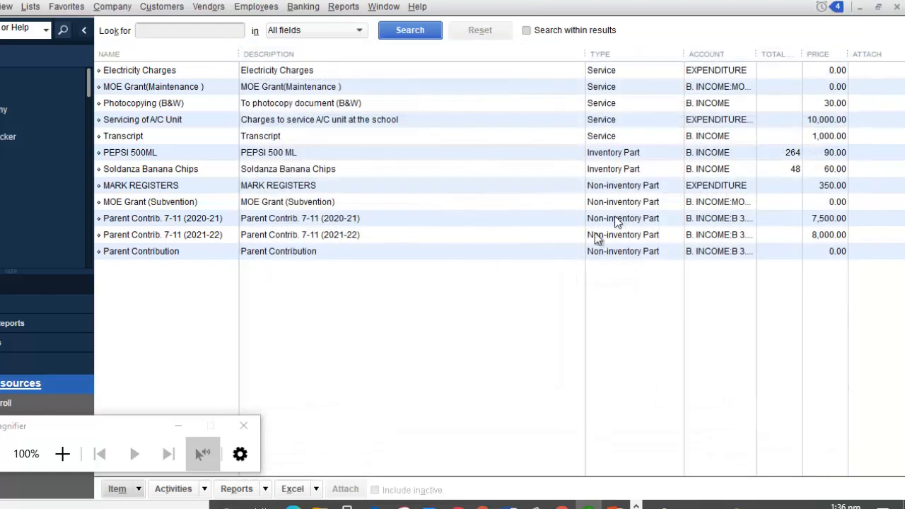
pyautogui.rightClick(388, 327)
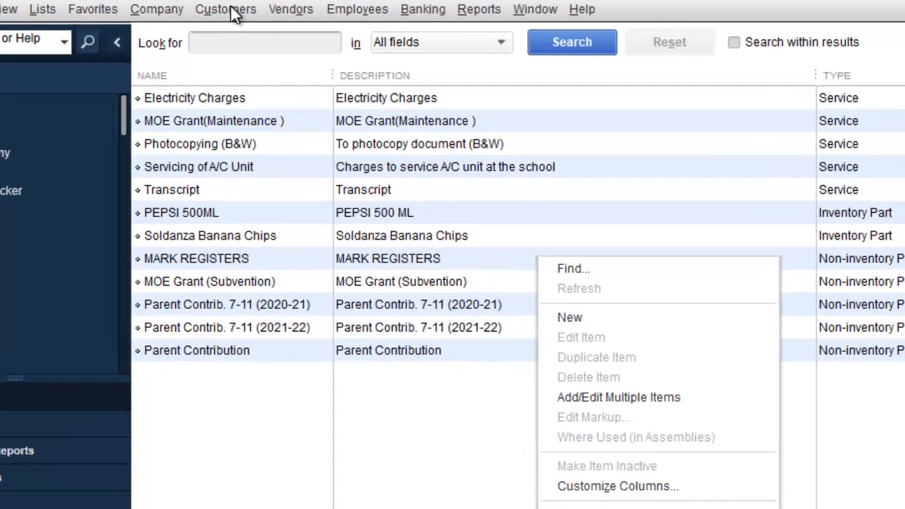
# Step: Open the Customer Center and start a new customer record
pyautogui.click(166, 7)
pyautogui.click(243, 9)
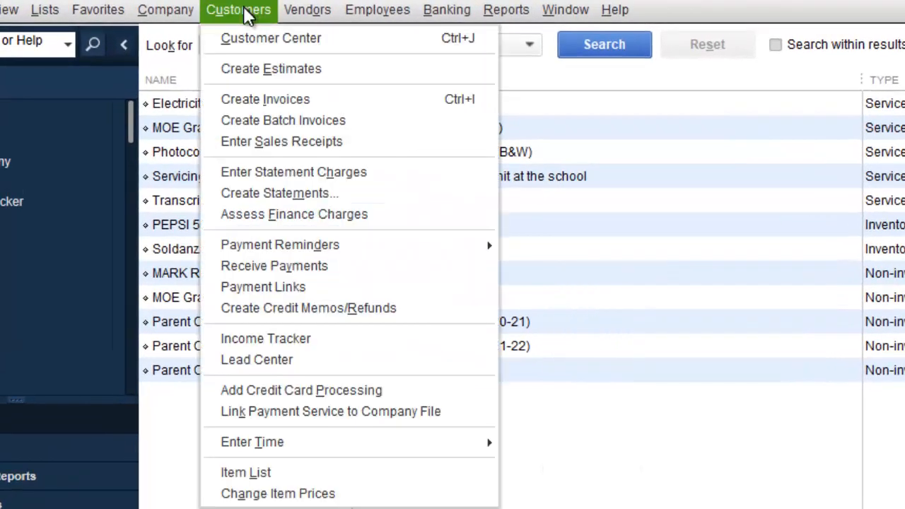
pyautogui.click(266, 48)
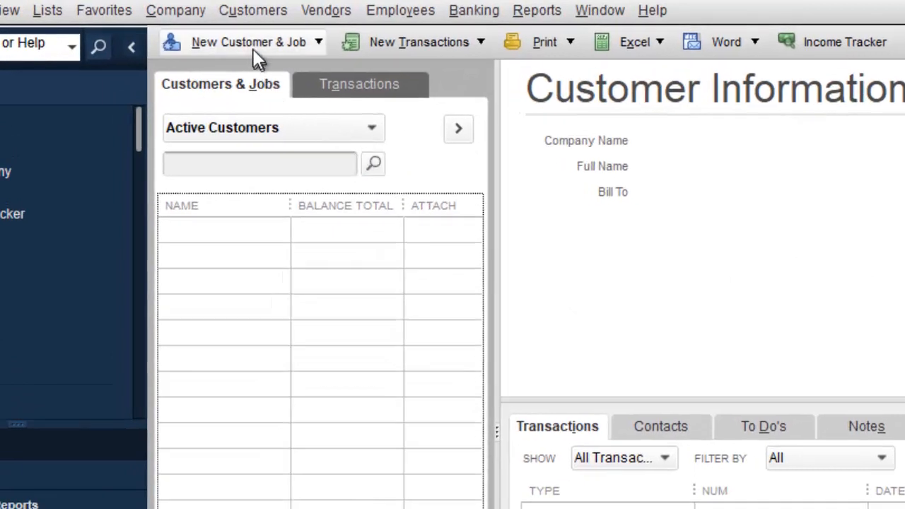
pyautogui.click(249, 45)
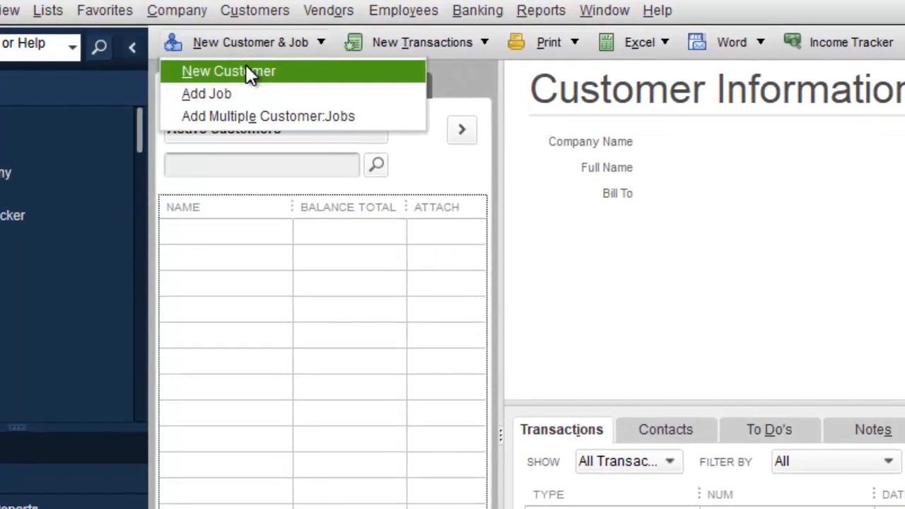
pyautogui.click(246, 70)
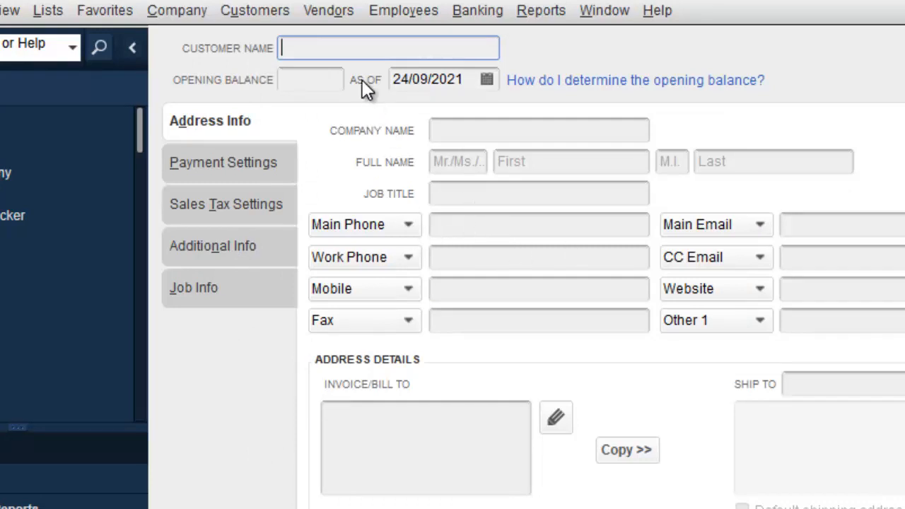
# Step: Enter the customer's full name in capitals as the new record's customer name
pyautogui.write('T')
pyautogui.press('BackSpace')
pyautogui.write('TOM S')
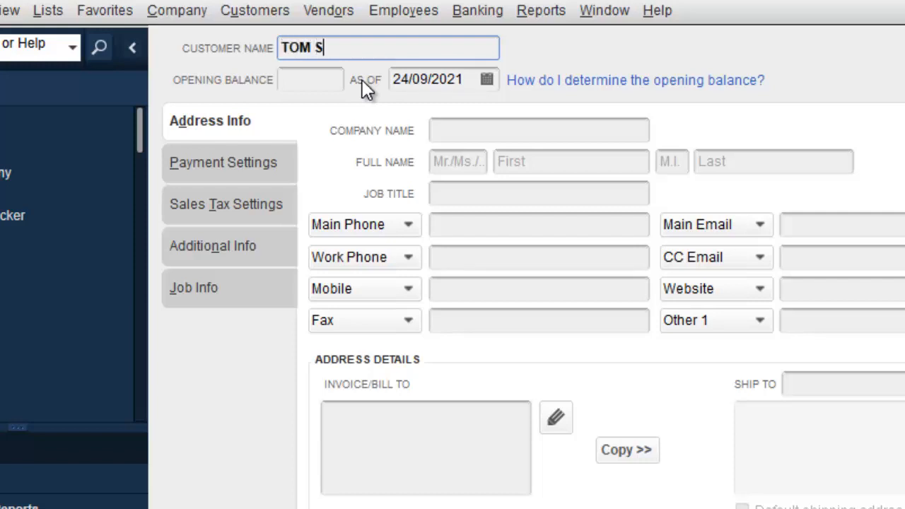
pyautogui.write('TROKES')
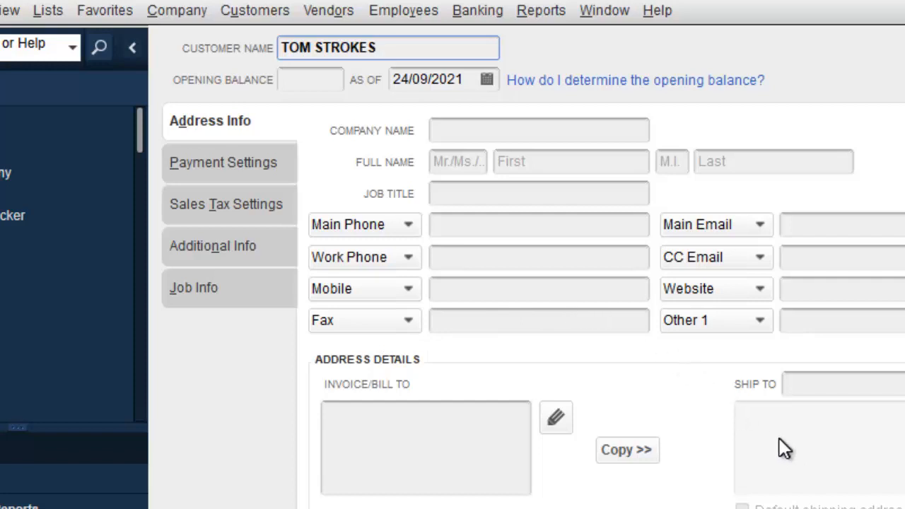
# Step: Enter the customer's full name in the Invoice/Bill To address details
pyautogui.click(439, 446)
pyautogui.write('TO')
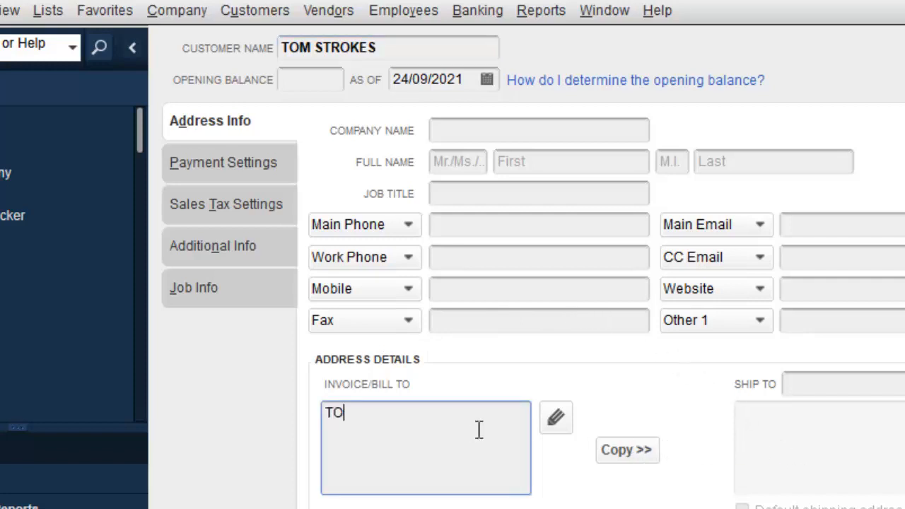
pyautogui.write('M STROK')
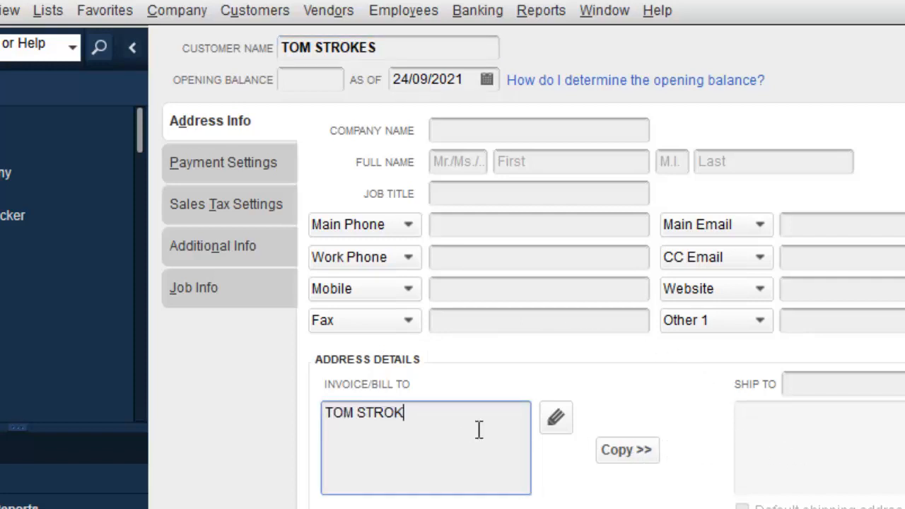
pyautogui.write('ES')
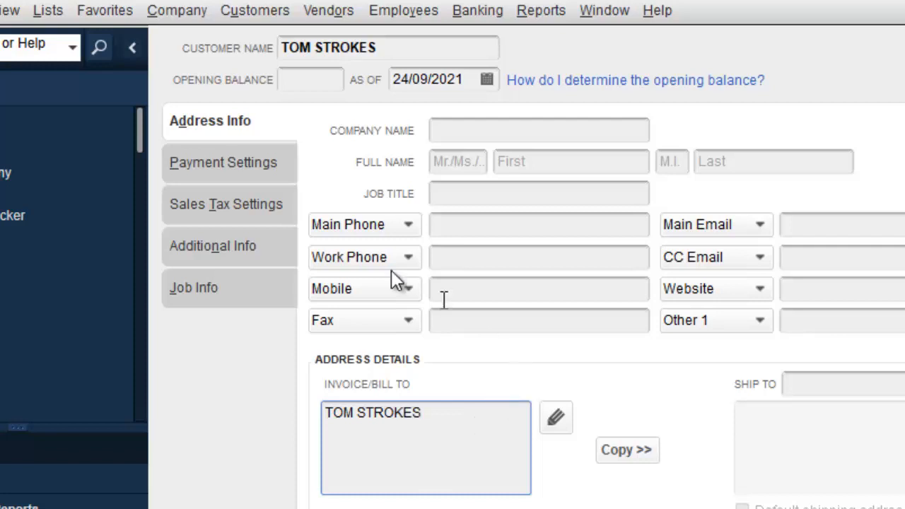
# Step: Look over the new customer's payment settings, sales tax settings and additional information
pyautogui.click(248, 169)
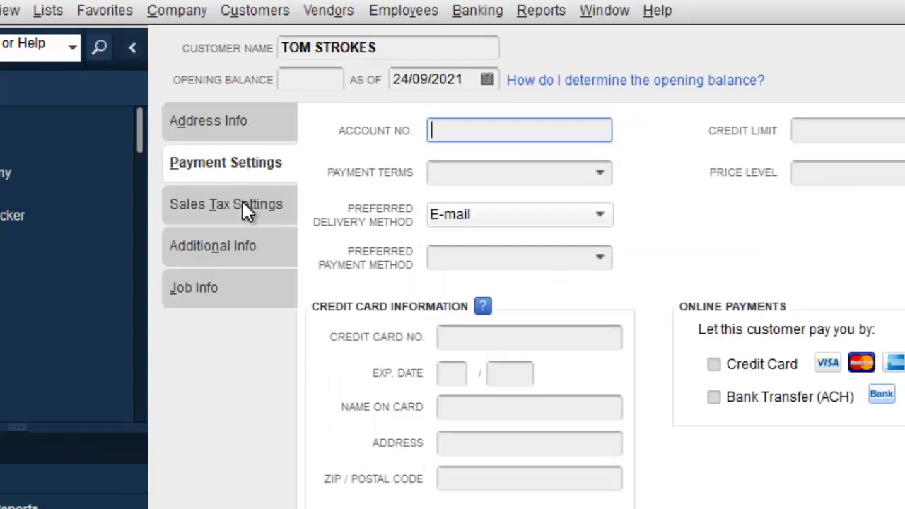
pyautogui.click(244, 206)
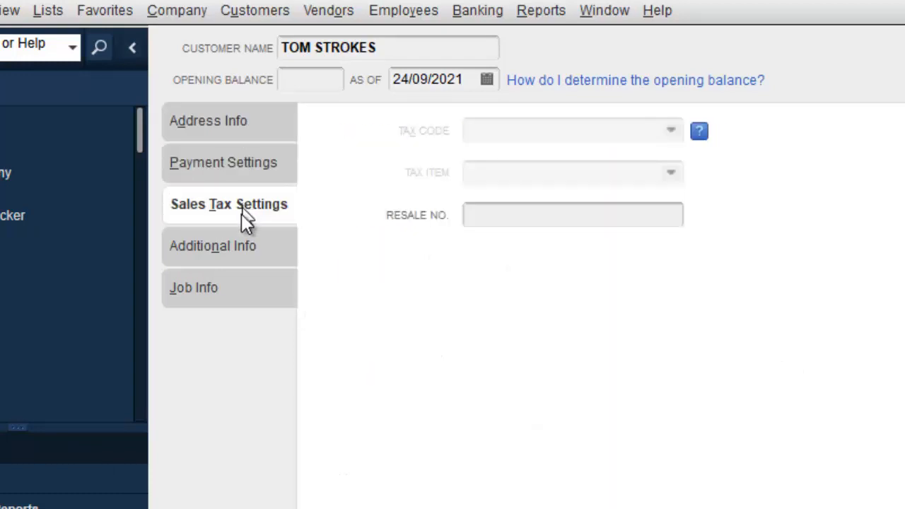
pyautogui.click(237, 256)
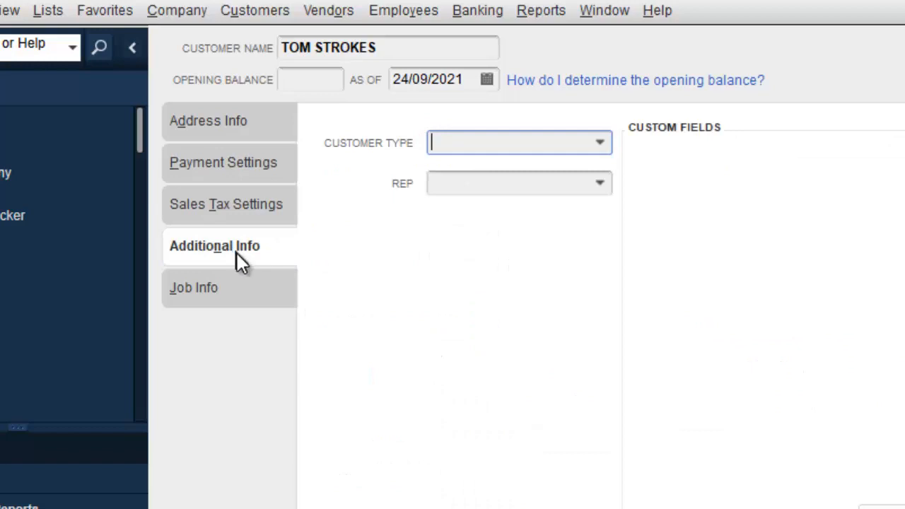
# Step: Define a custom field labelled GRADE for names and enable its use for customers
pyautogui.click(882, 506)
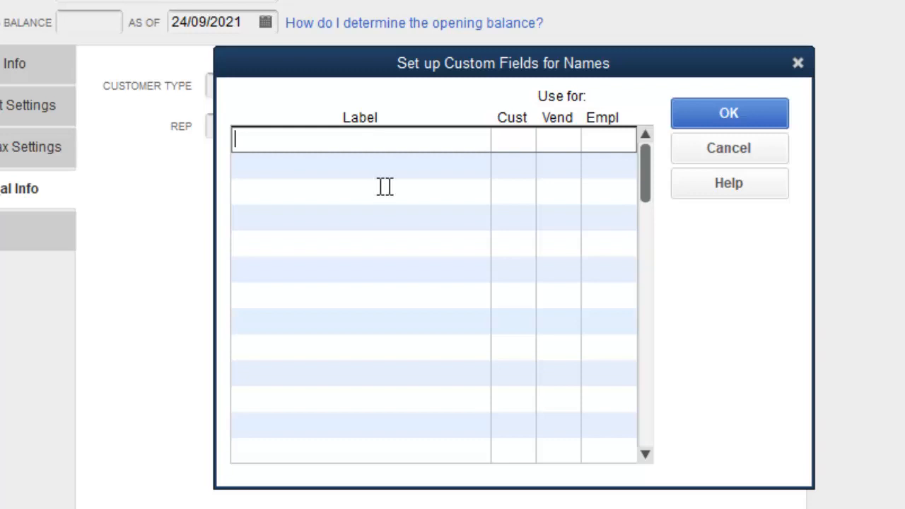
pyautogui.write('GRADE')
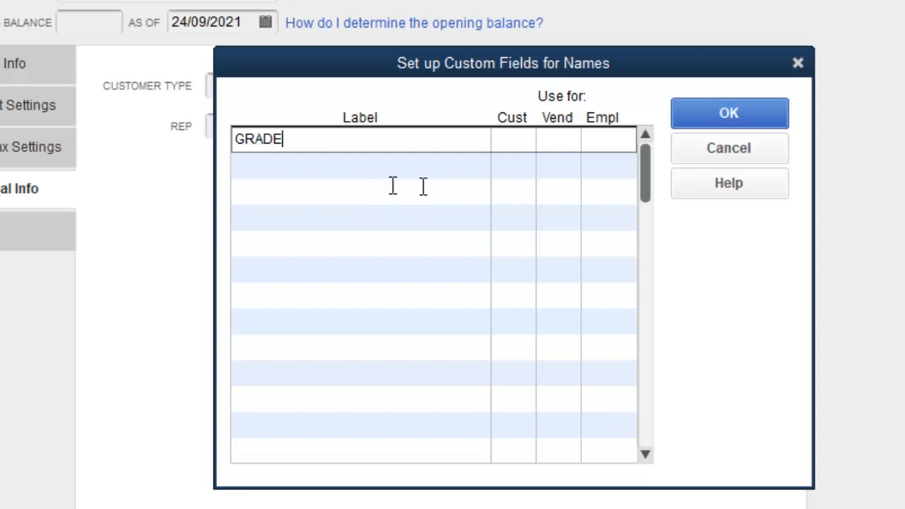
pyautogui.click(742, 118)
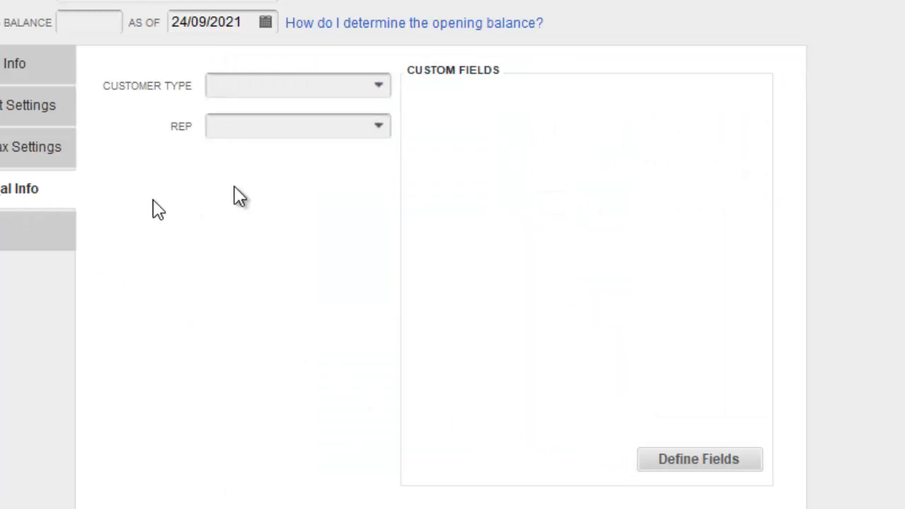
pyautogui.click(694, 458)
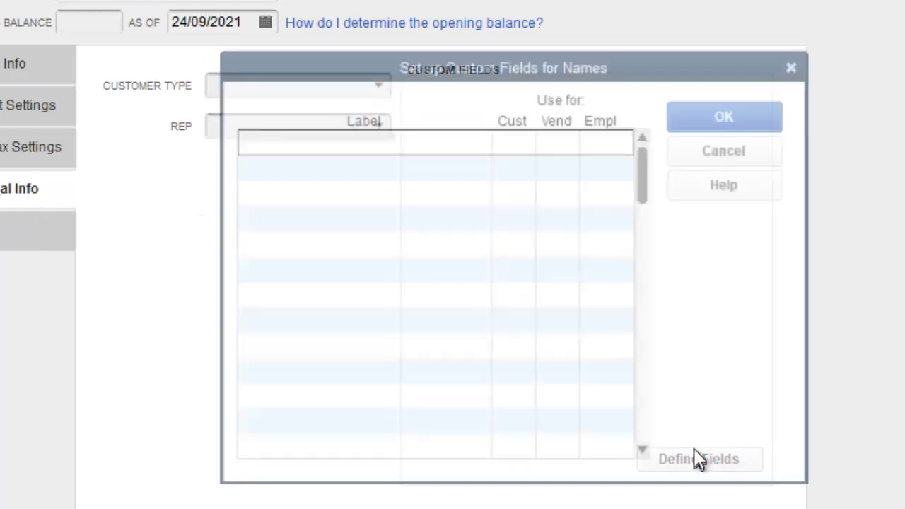
pyautogui.click(514, 141)
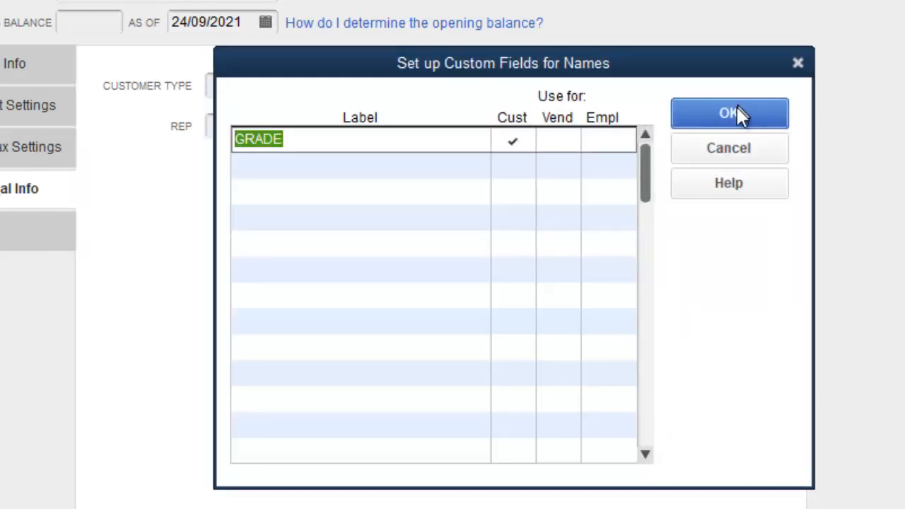
pyautogui.click(736, 114)
pyautogui.click(579, 295)
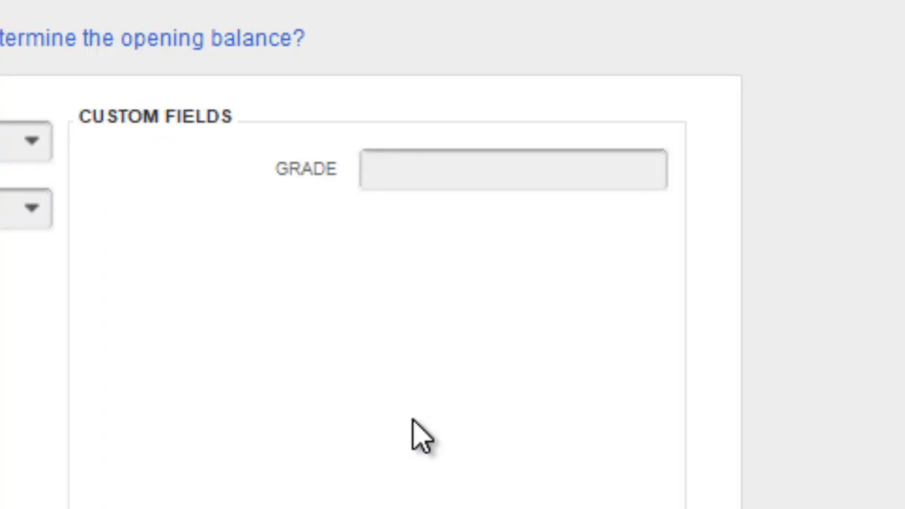
# Step: Set the customer's GRADE custom field to 7 and save the new customer record
pyautogui.click(488, 171)
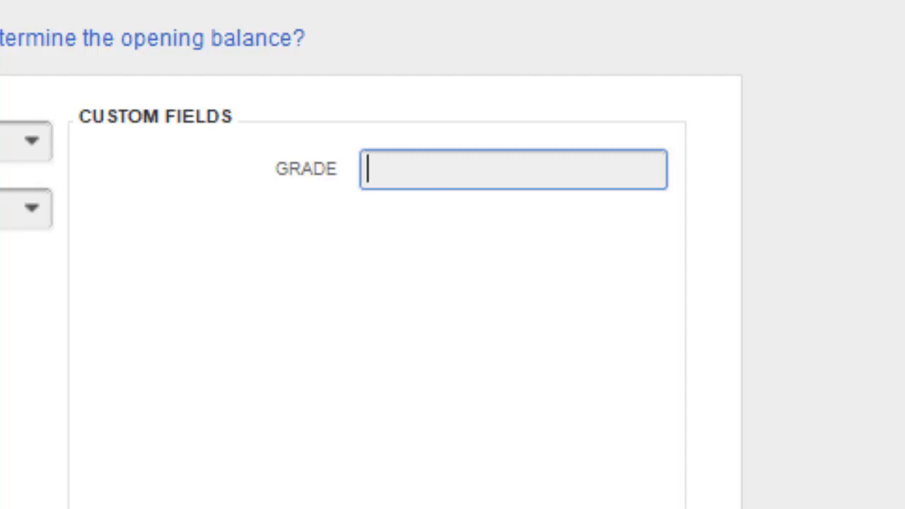
pyautogui.write('7')
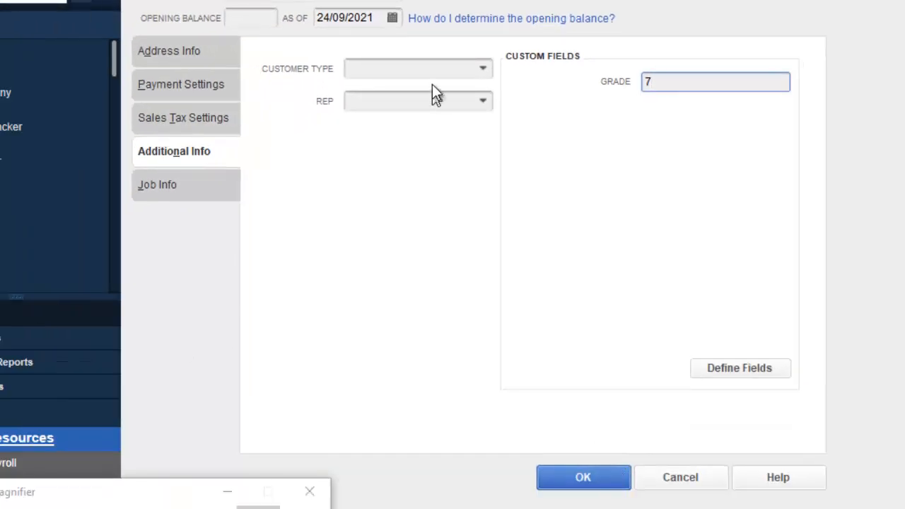
pyautogui.click(394, 20)
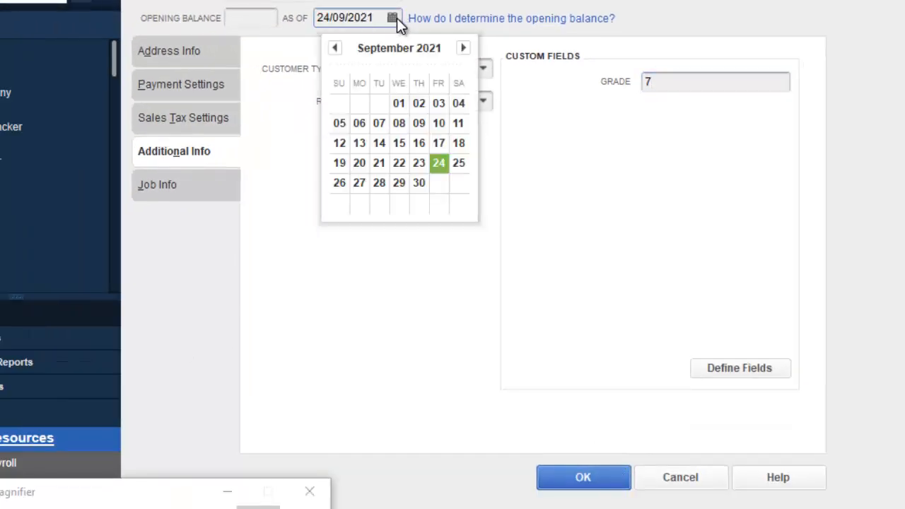
pyautogui.click(596, 335)
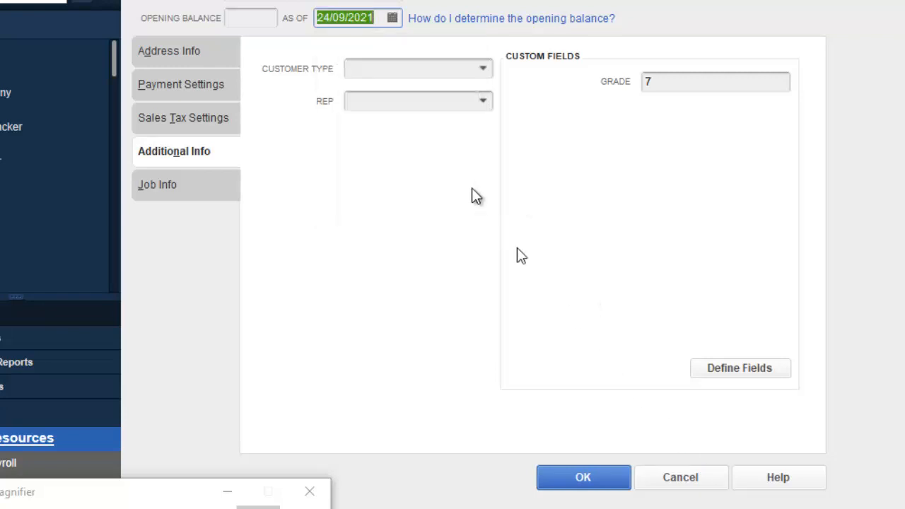
pyautogui.click(572, 476)
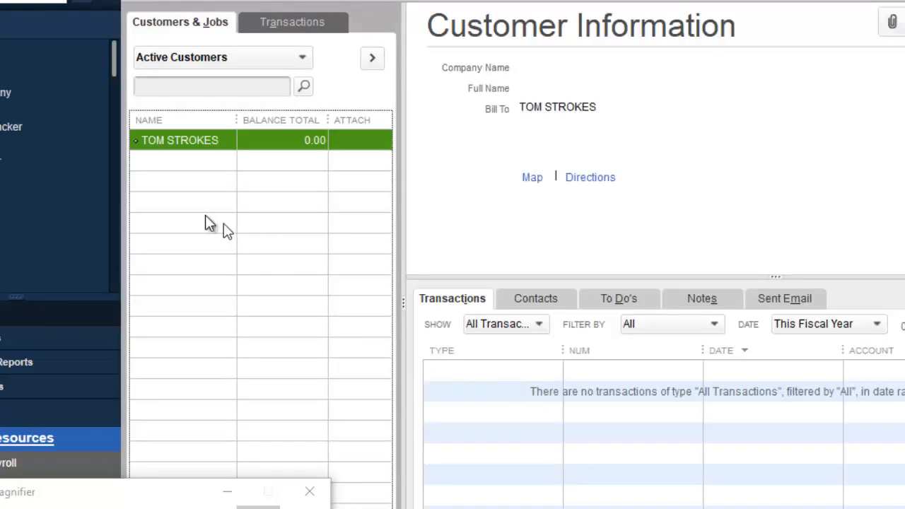
# Step: Add a second customer record with the customer's full name and GRADE 7, and save it
pyautogui.rightClick(194, 206)
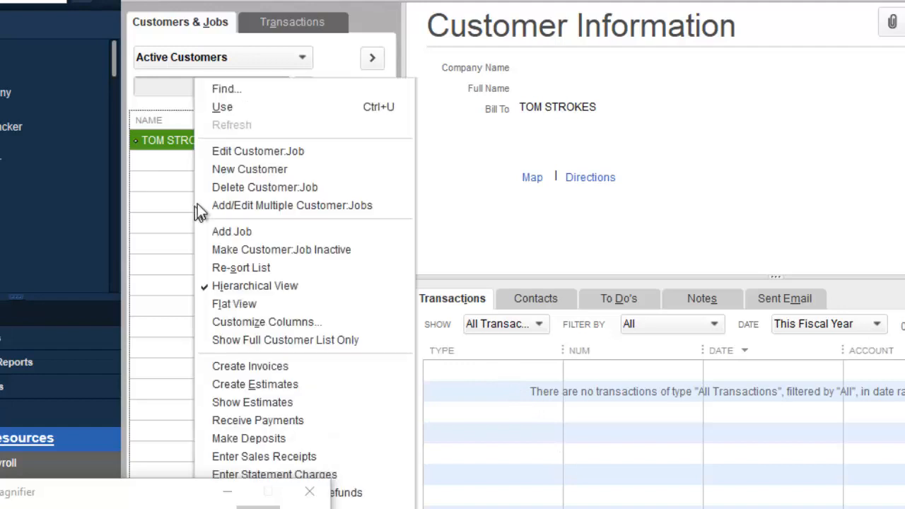
pyautogui.click(269, 170)
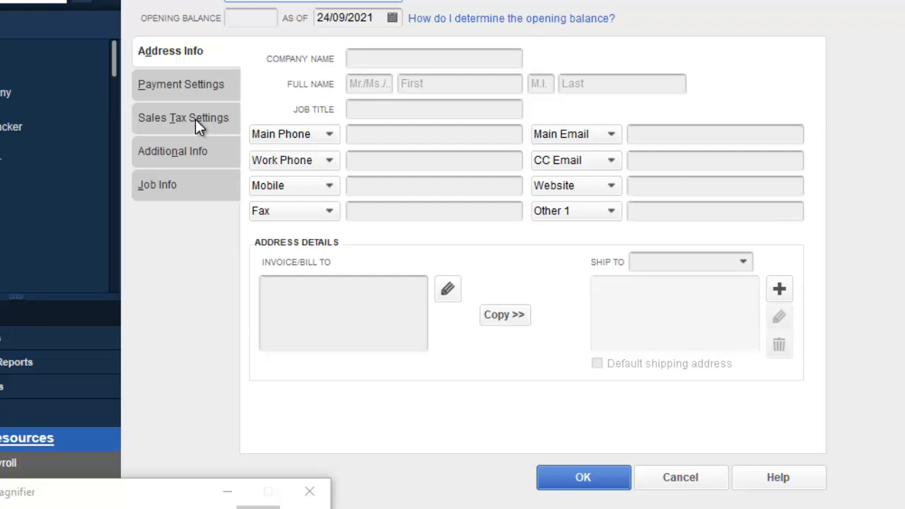
pyautogui.click(194, 149)
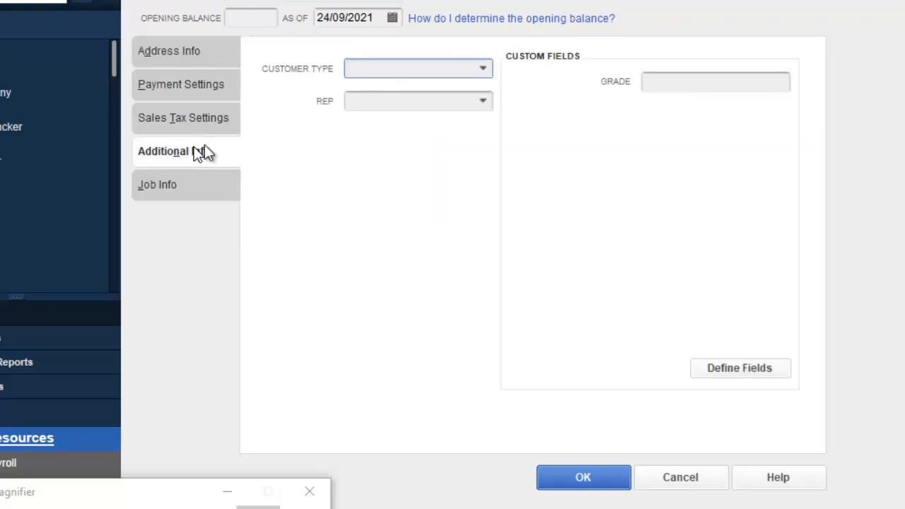
pyautogui.click(650, 82)
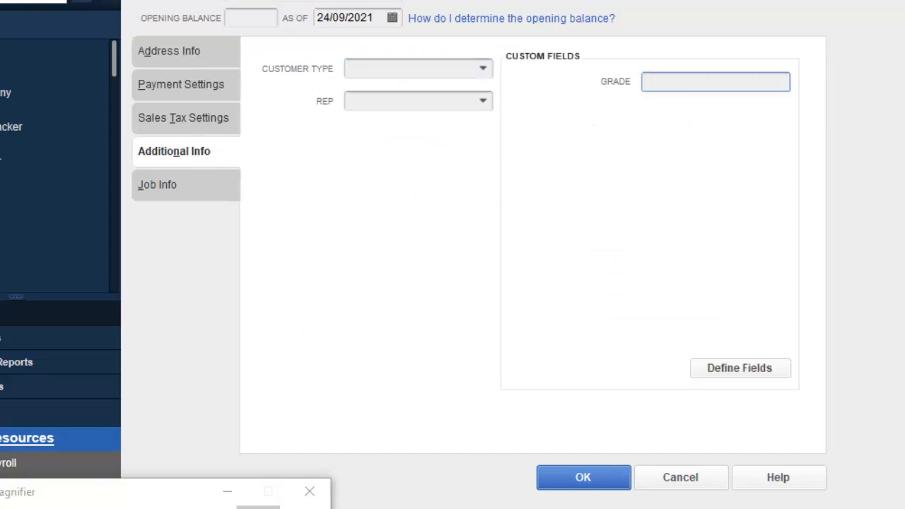
pyautogui.write('7')
pyautogui.click(583, 479)
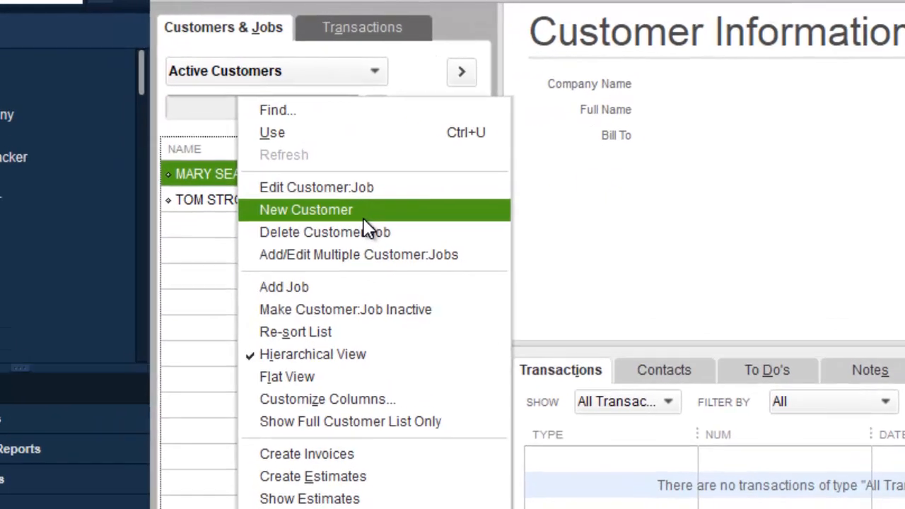
# Step: Create a third customer record with the customer's full name in capitals and GRADE 7, and save it
pyautogui.click(363, 218)
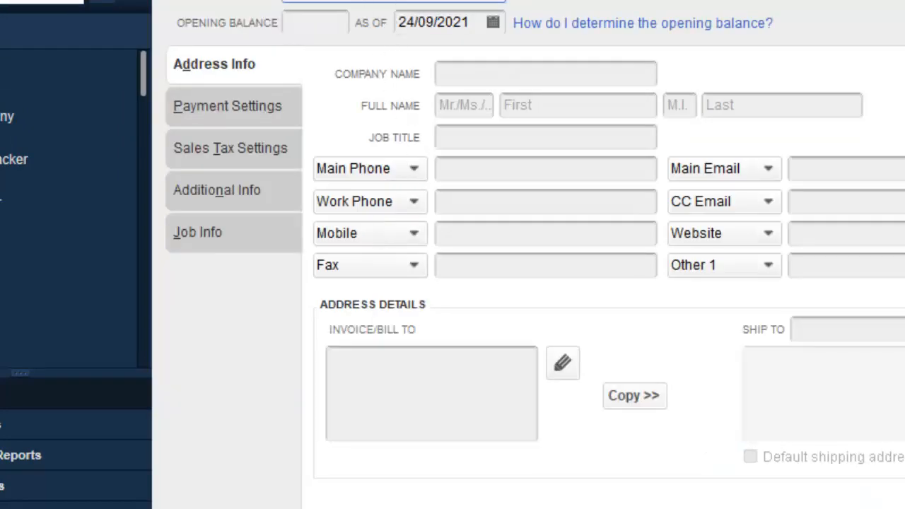
pyautogui.write('MAR')
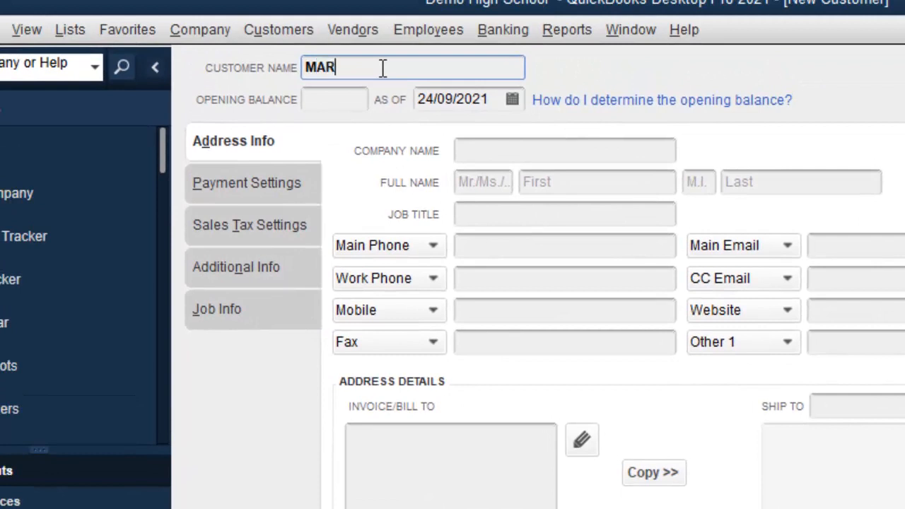
pyautogui.write('K MYRIE')
pyautogui.click(277, 276)
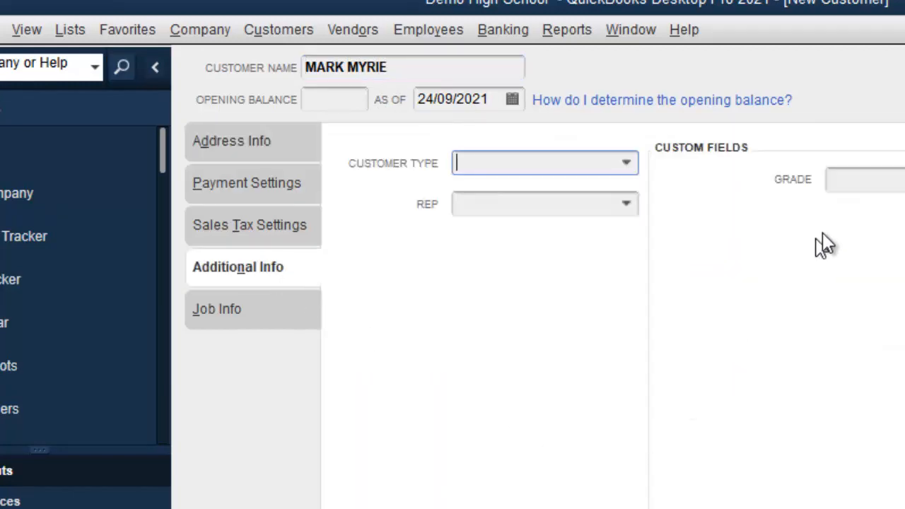
pyautogui.click(733, 175)
pyautogui.write('7')
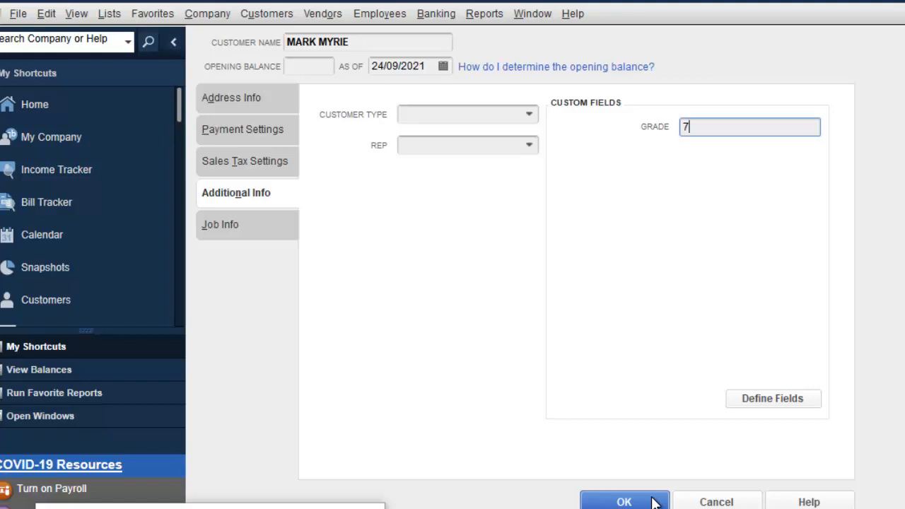
pyautogui.click(623, 502)
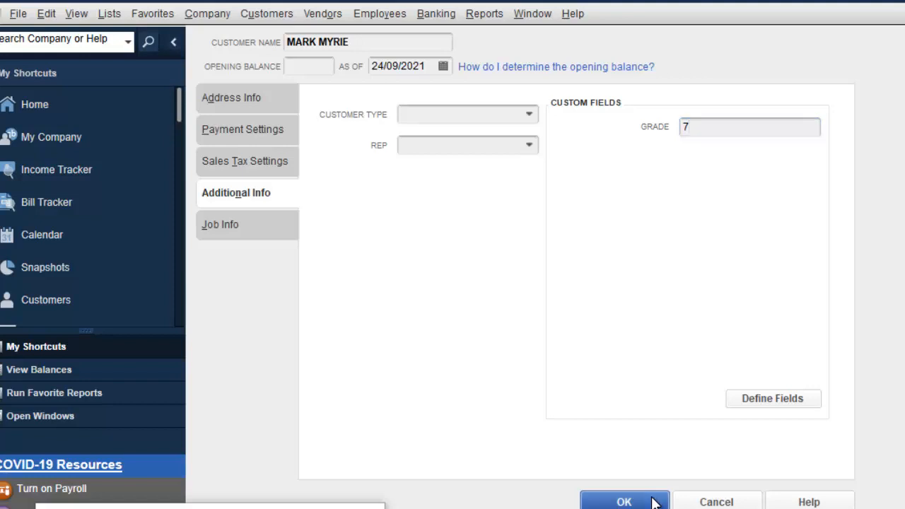
# Step: Start a fourth customer record with ELON MUSK as the customer name
pyautogui.rightClick(282, 274)
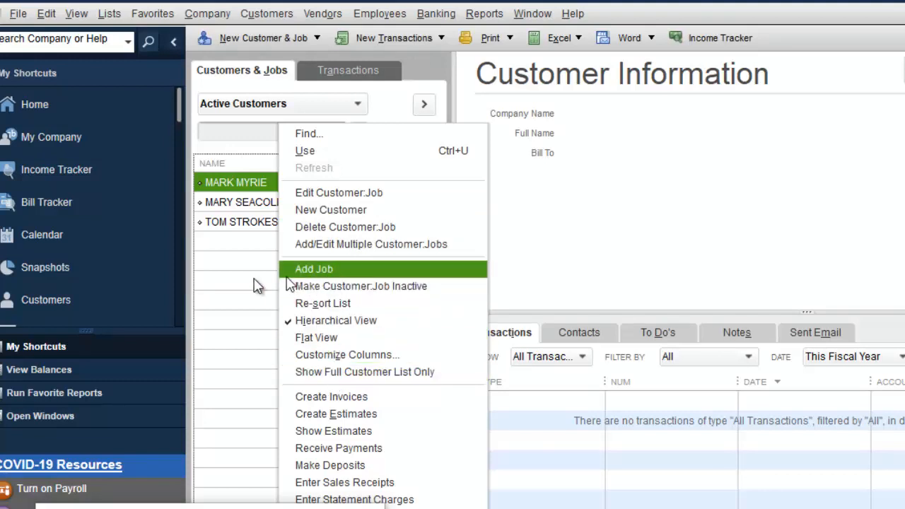
pyautogui.click(319, 212)
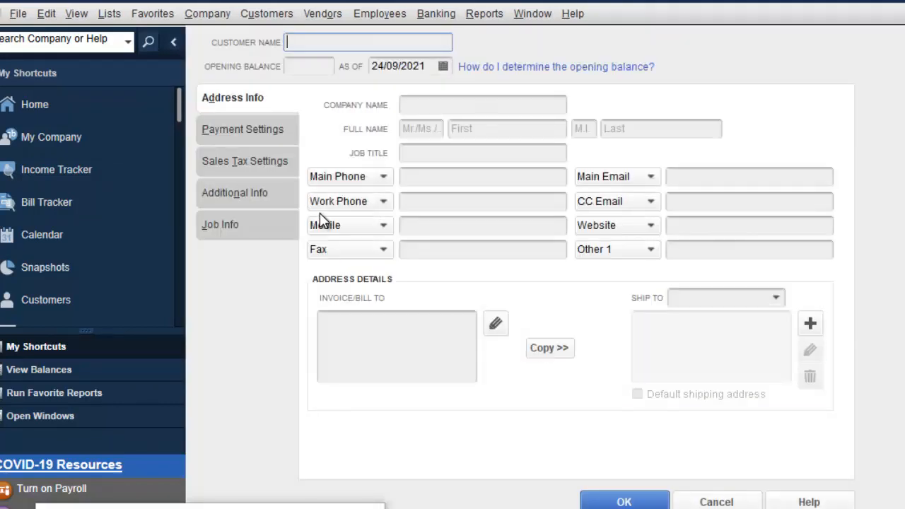
pyautogui.write('ELON MUSK')
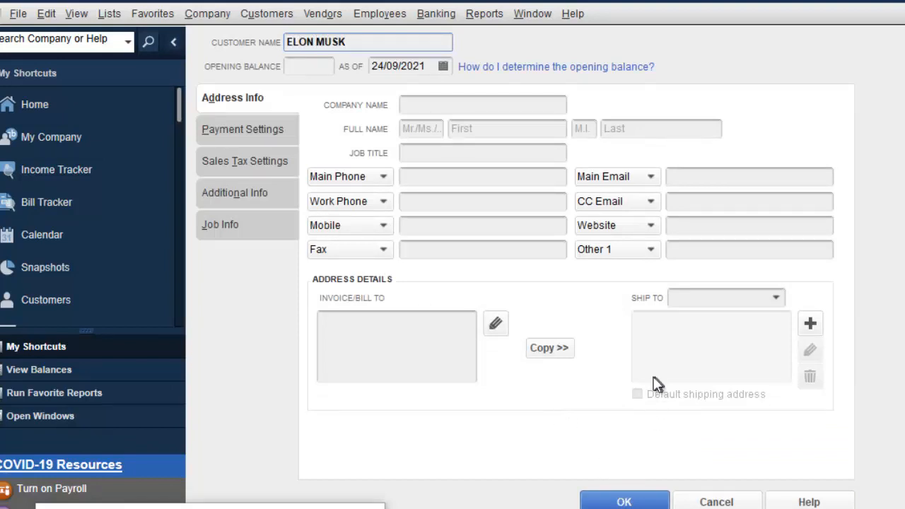
# Step: Set the new customer's custom GRADE field to 8 in the additional information
pyautogui.click(258, 198)
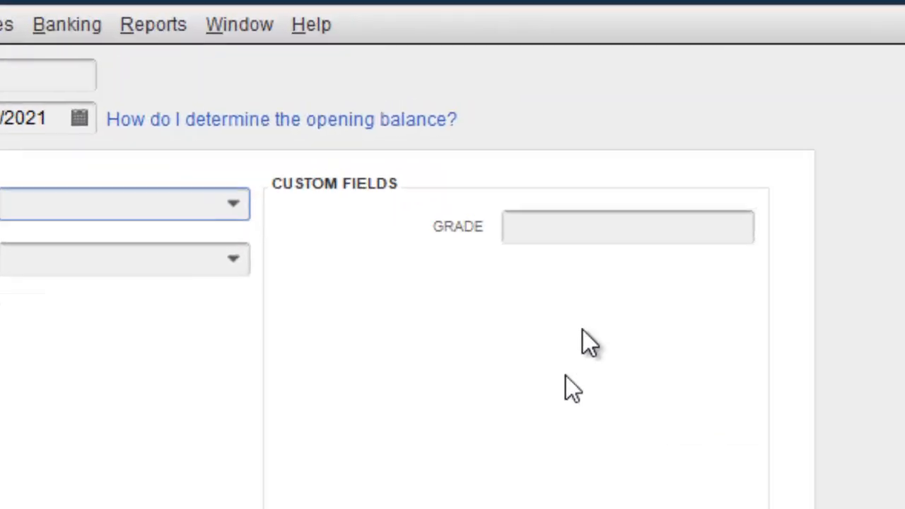
pyautogui.click(482, 293)
pyautogui.write('8')
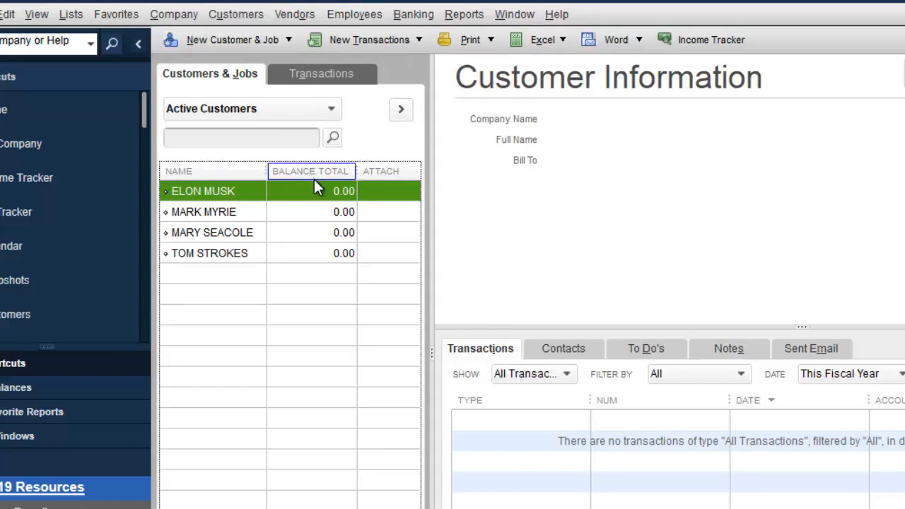
# Step: Start creating batch invoices and acknowledge the customer setup reminder
pyautogui.click(235, 15)
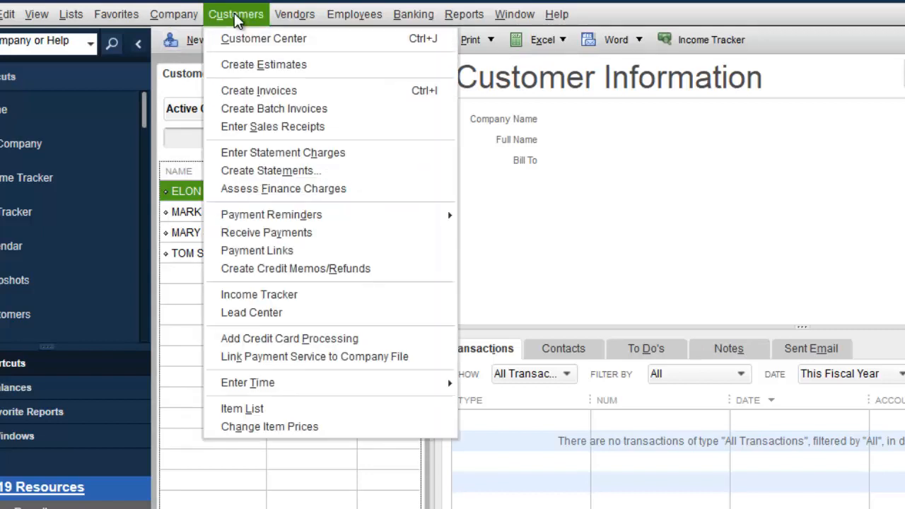
pyautogui.click(260, 109)
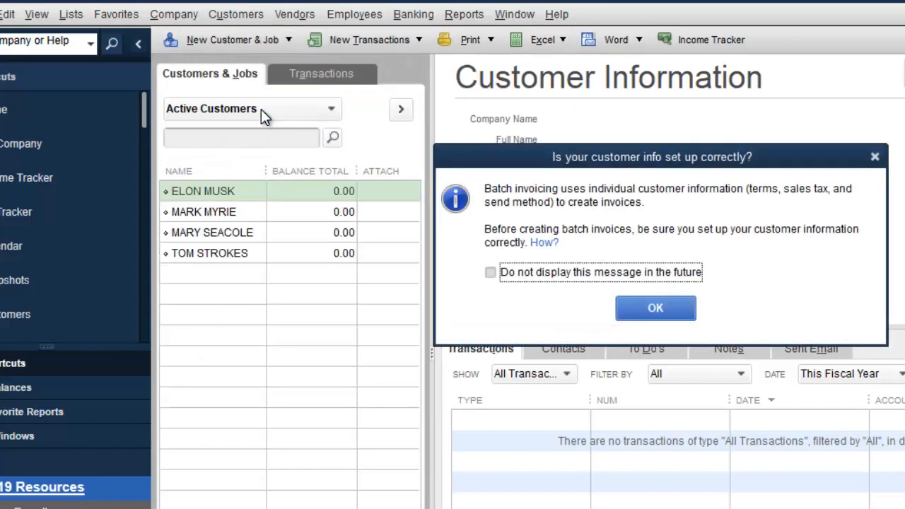
pyautogui.click(631, 307)
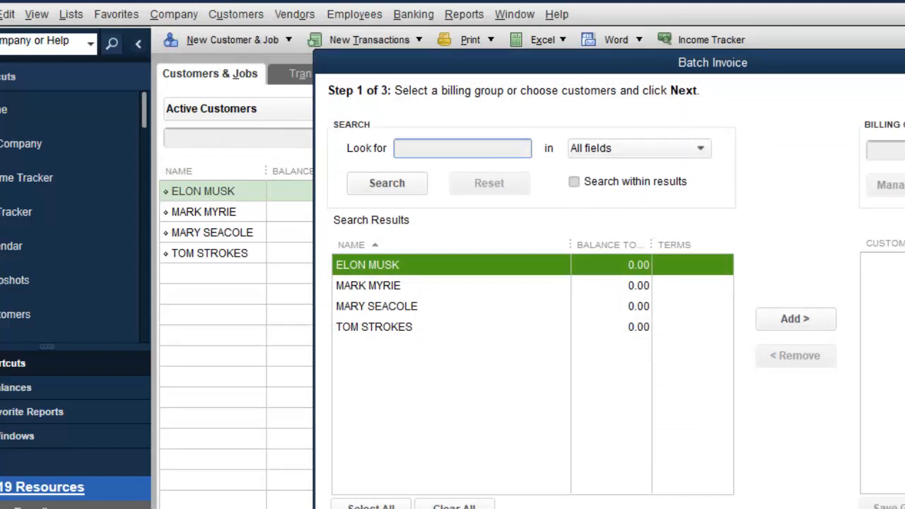
# Step: Try searching all fields of the batch invoice customers for GRADE
pyautogui.write('GRADE')
pyautogui.click(398, 185)
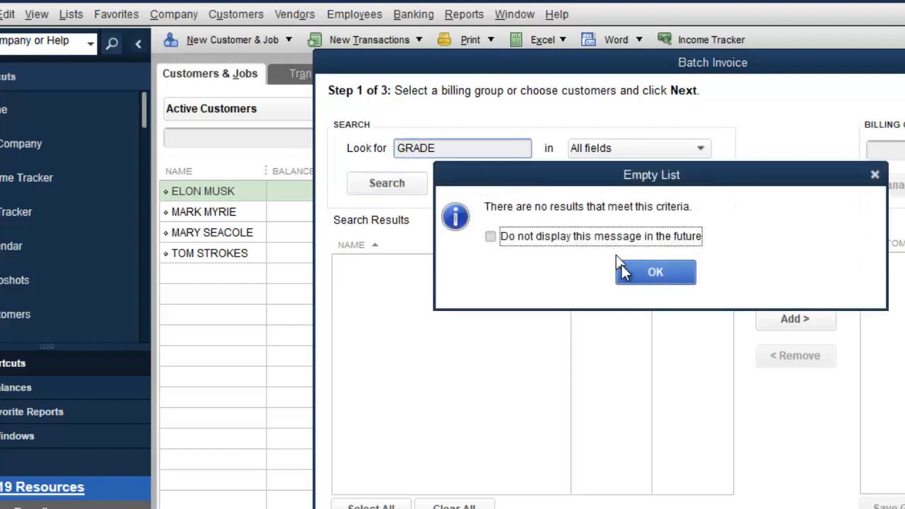
pyautogui.click(623, 268)
# Step: Search all customer fields for 7, then for 8, and again for 7
pyautogui.write('7')
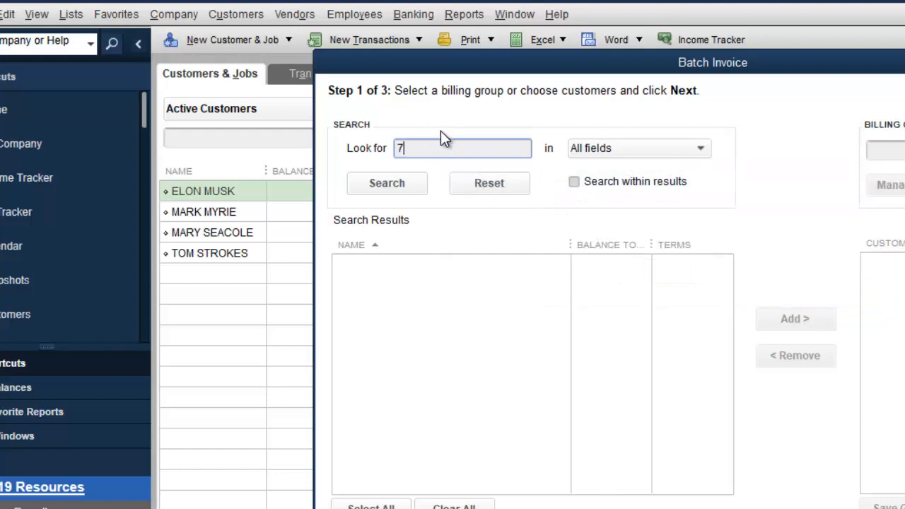
pyautogui.click(377, 188)
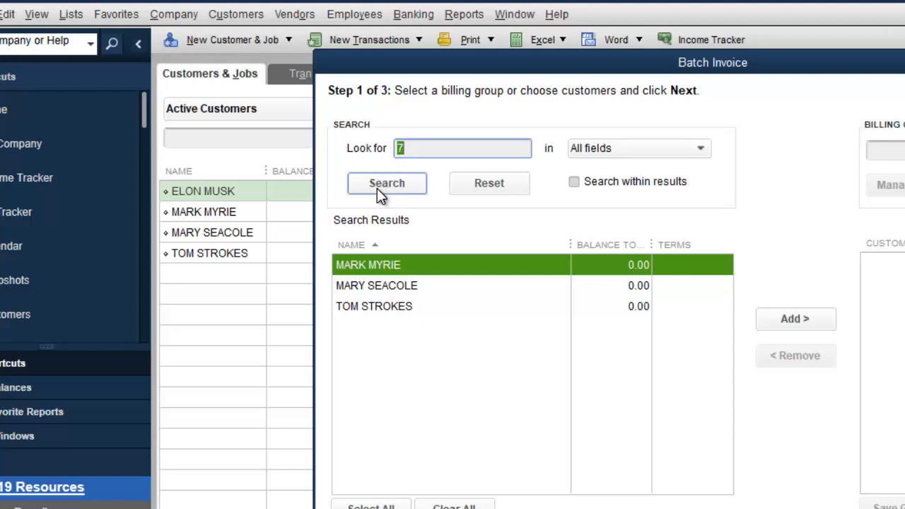
pyautogui.write('8')
pyautogui.click(404, 192)
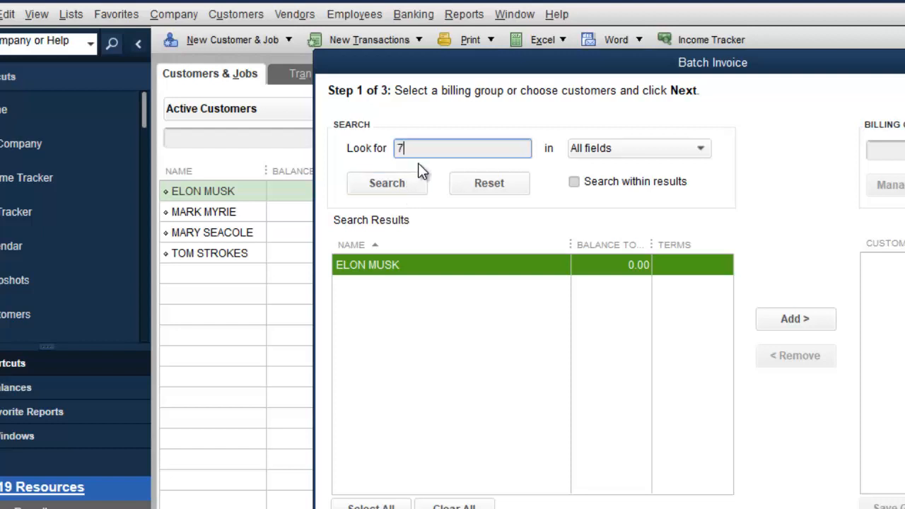
pyautogui.click(404, 185)
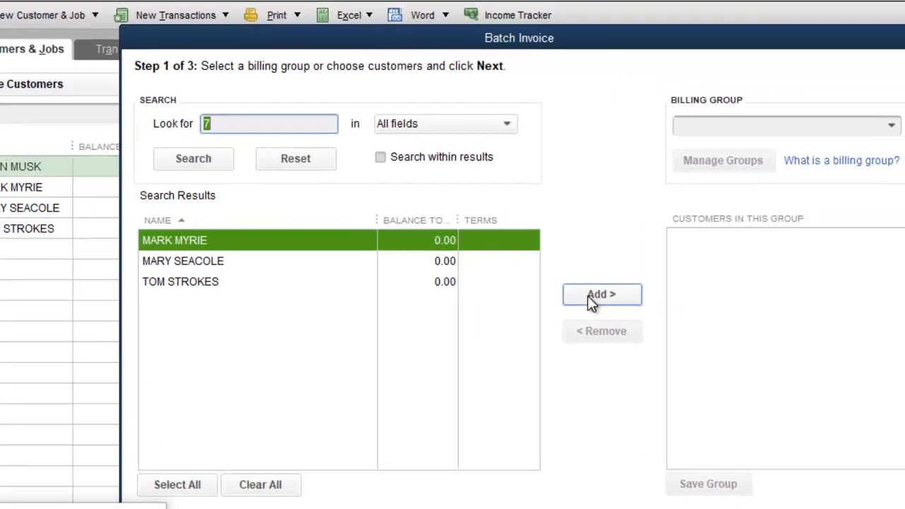
# Step: Add every customer in the search results to the batch invoice without a billing group
pyautogui.click(588, 296)
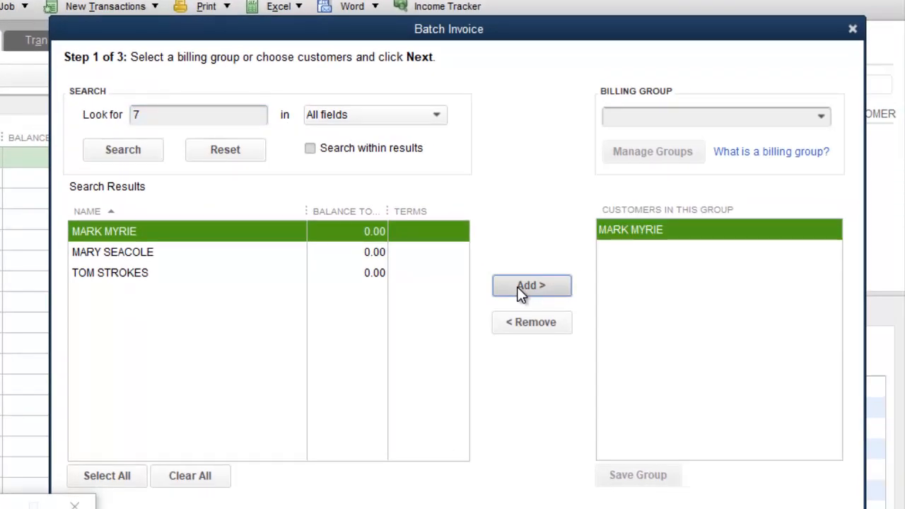
pyautogui.click(383, 256)
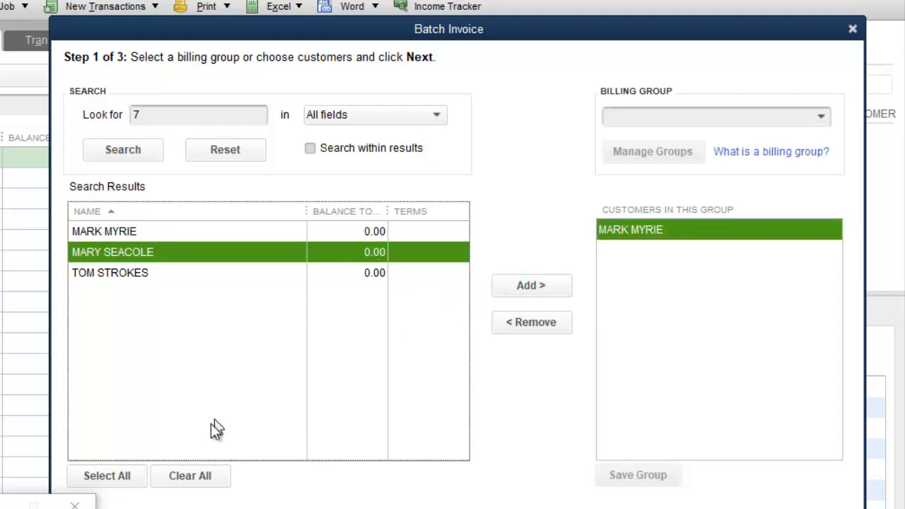
pyautogui.click(120, 480)
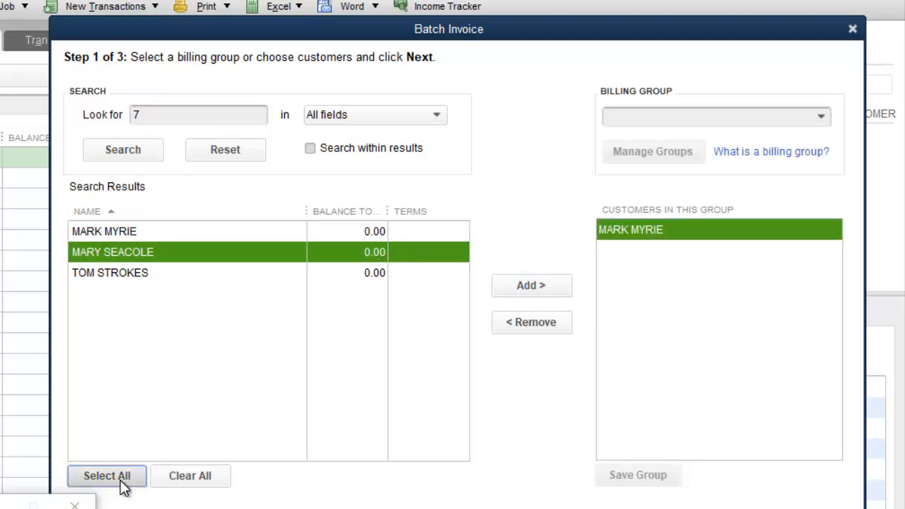
pyautogui.click(549, 285)
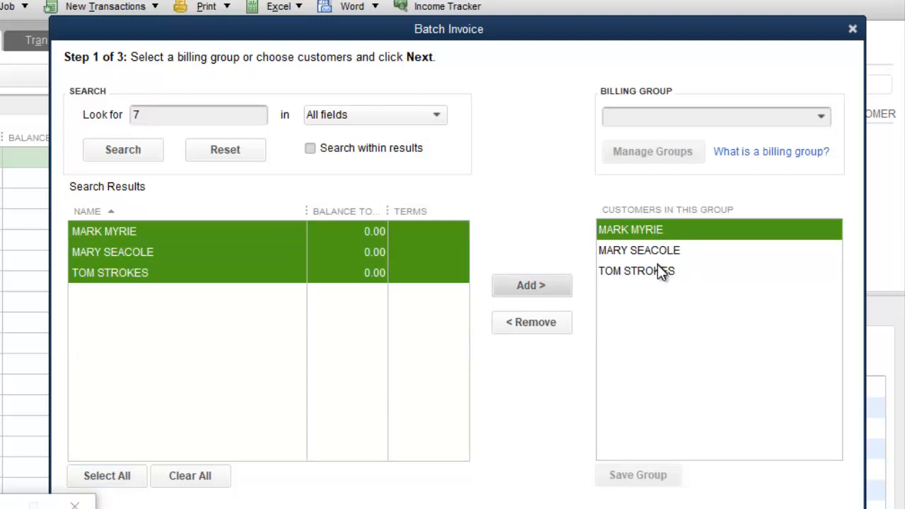
# Step: Create a new billing group named GRADE 7
pyautogui.click(821, 117)
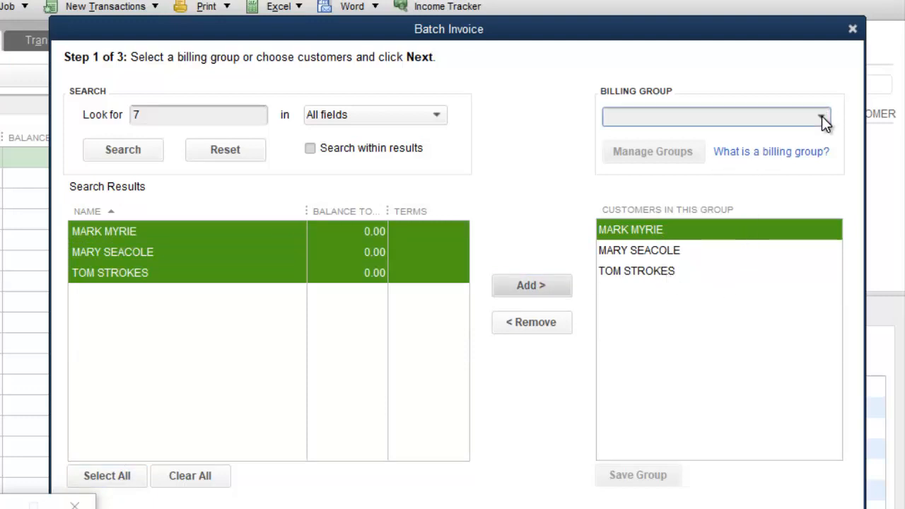
pyautogui.click(700, 140)
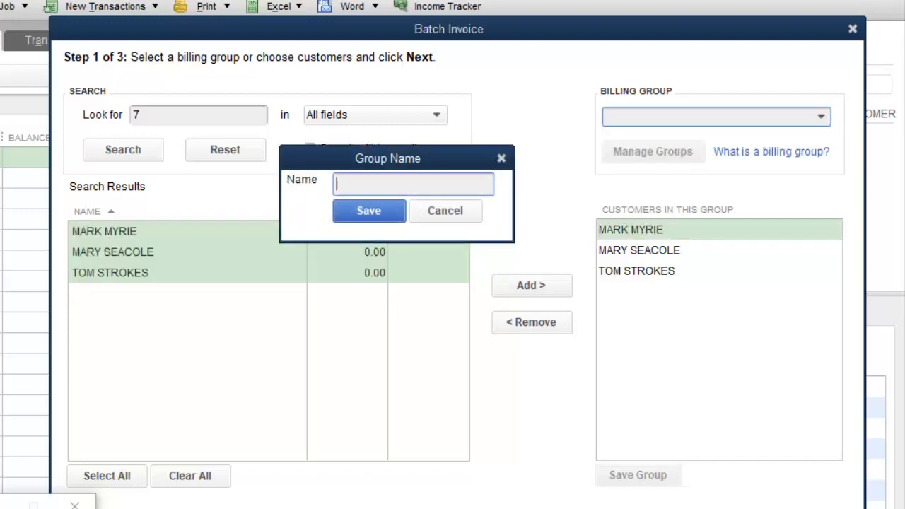
pyautogui.write('GRADE 7')
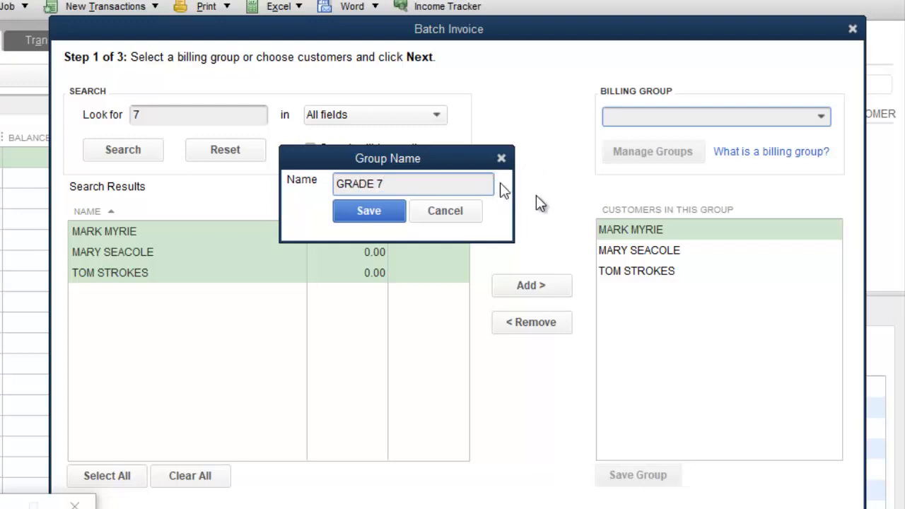
pyautogui.click(382, 214)
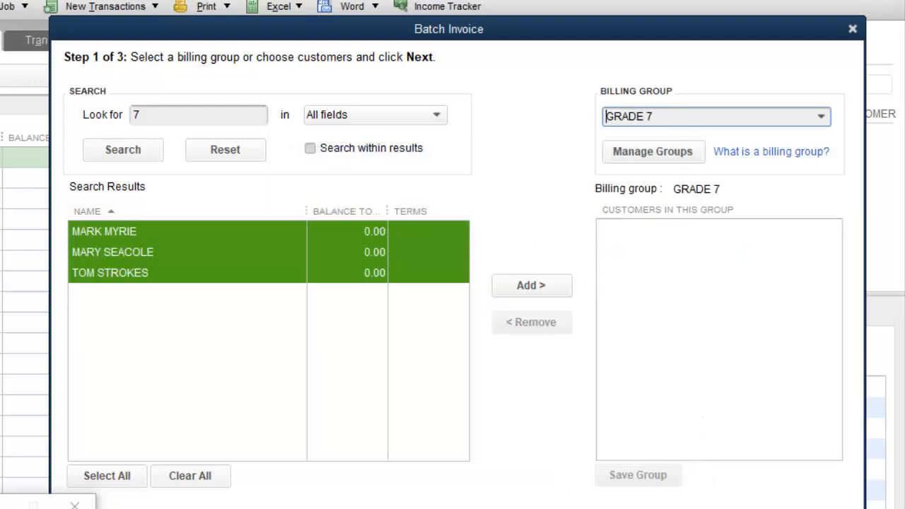
pyautogui.click(247, 508)
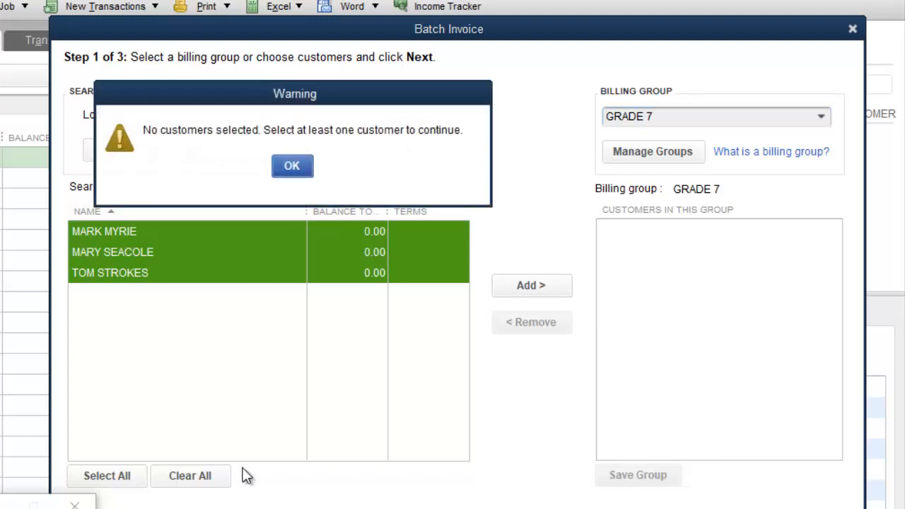
pyautogui.click(296, 165)
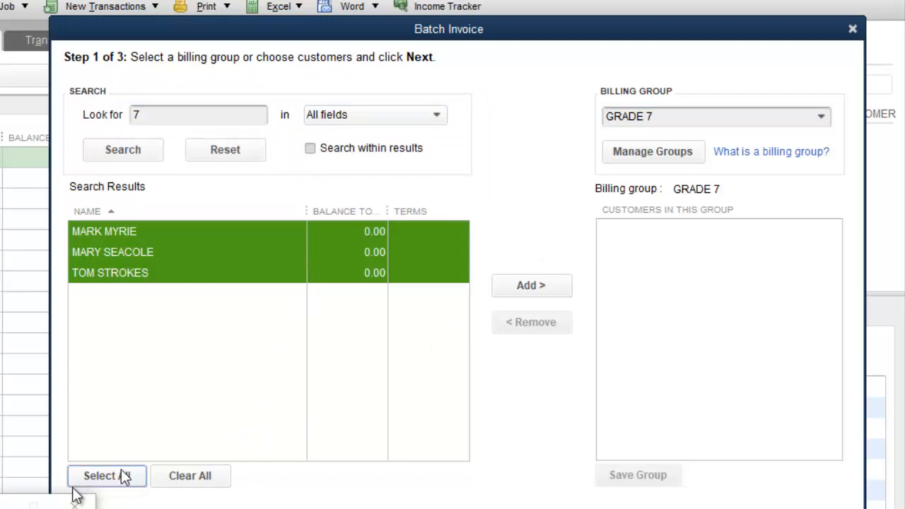
# Step: Add all customers from the search results to the GRADE 7 billing group and save the group
pyautogui.click(3, 506)
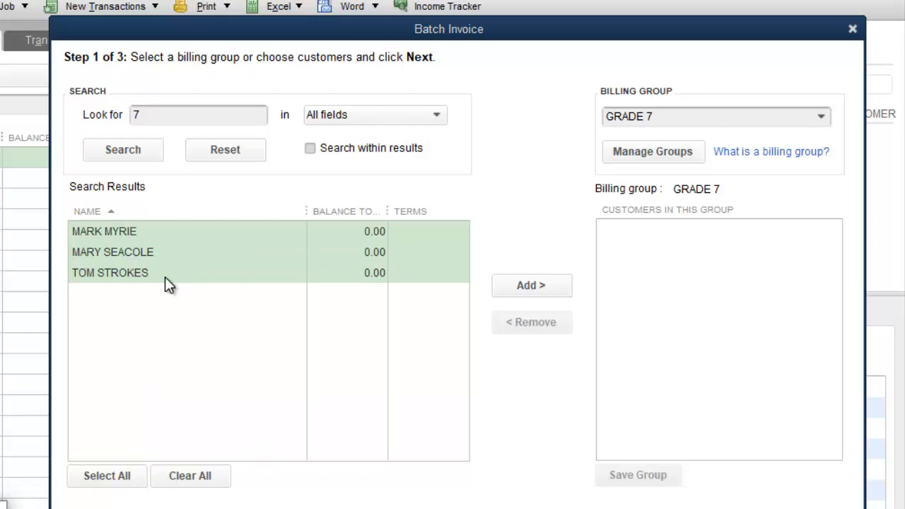
pyautogui.click(146, 230)
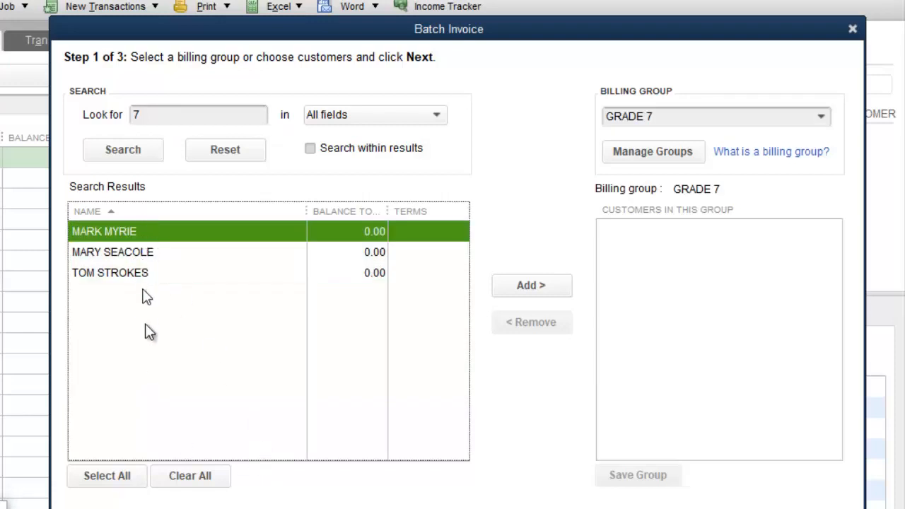
pyautogui.click(119, 478)
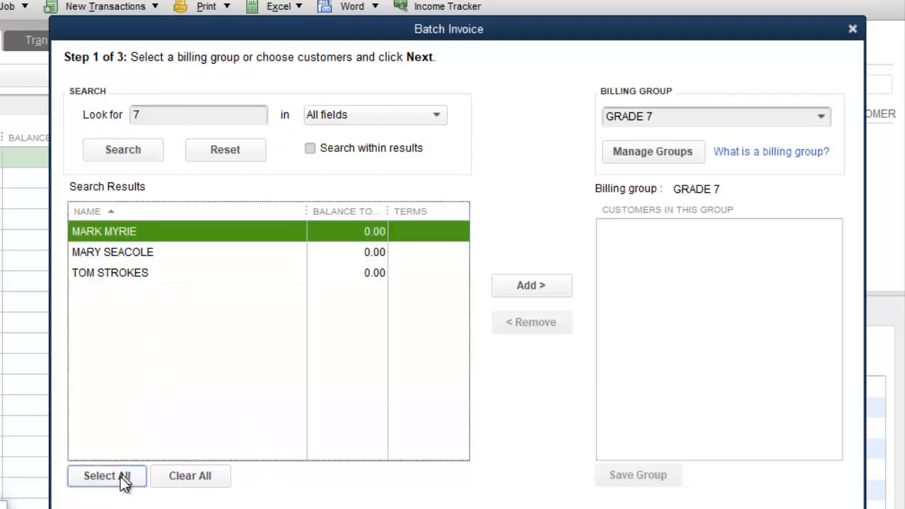
pyautogui.click(569, 290)
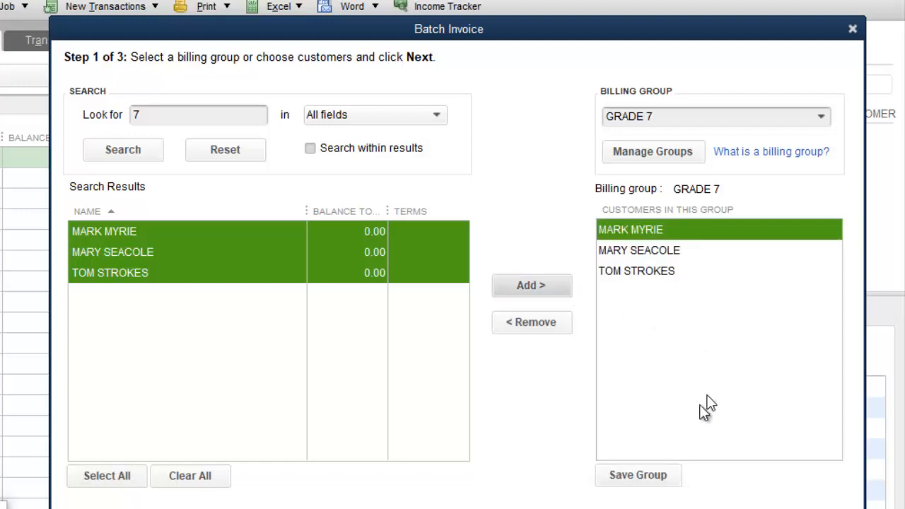
pyautogui.click(643, 476)
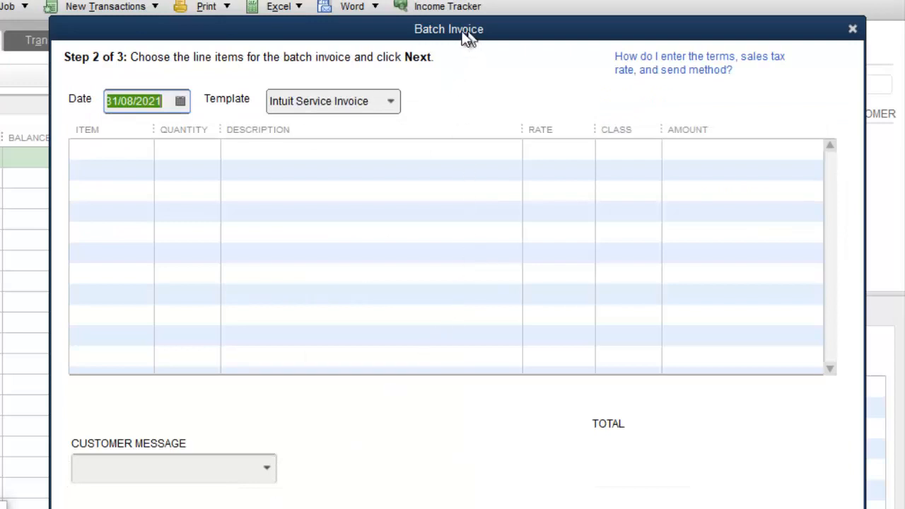
# Step: Add the item Parent Contrib. 7-11 (2021-22) to the first line of the batch invoice
pyautogui.moveTo(467, 37); pyautogui.dragTo(440, 33)
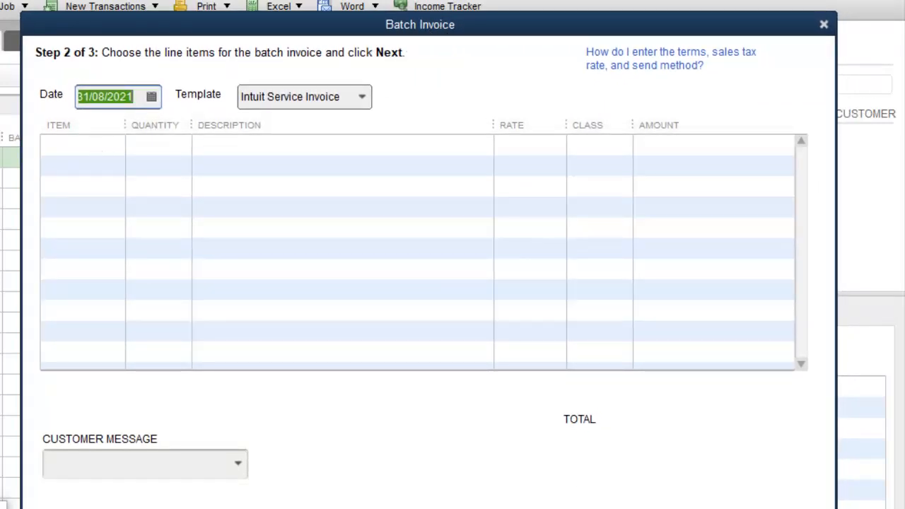
pyautogui.click(96, 144)
pyautogui.click(115, 145)
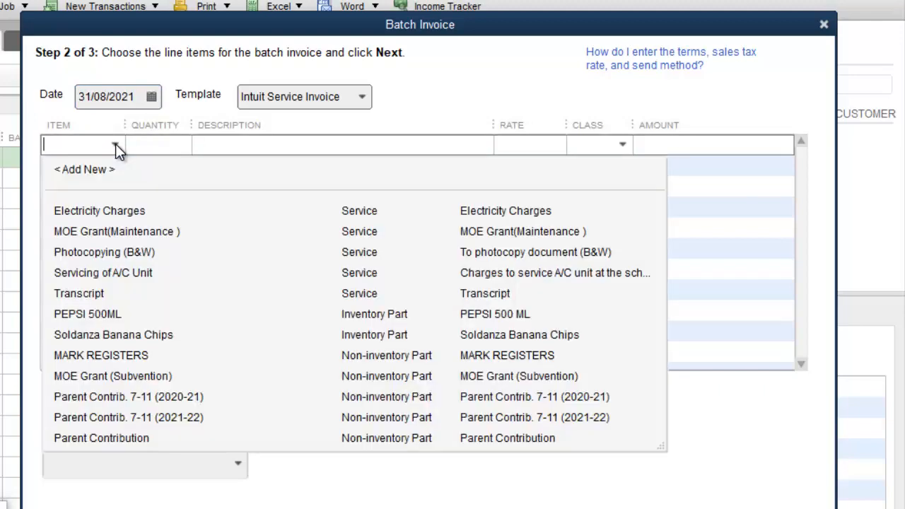
pyautogui.write('AU')
pyautogui.click(177, 420)
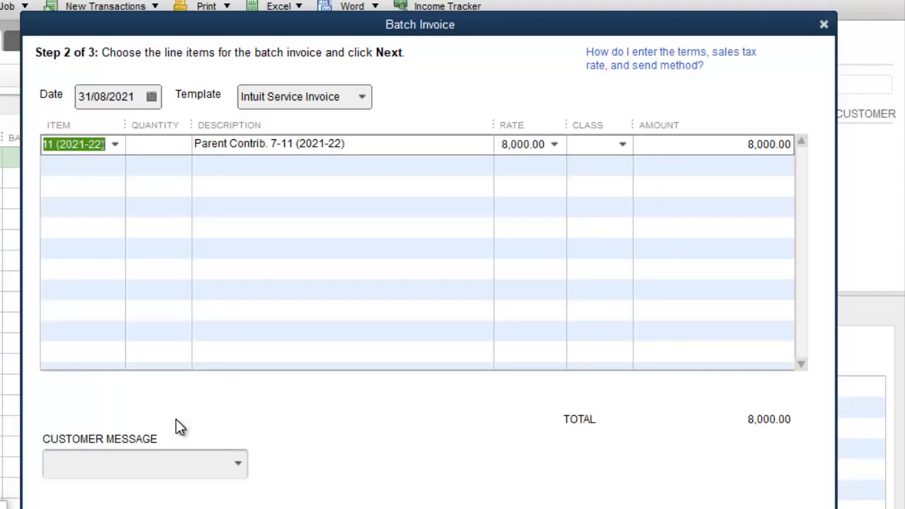
# Step: Enter the customer message PLEASE DEPOSIT TO DEMO HIGH SCHOOL NCB A/C followed by the bank account number
pyautogui.click(187, 466)
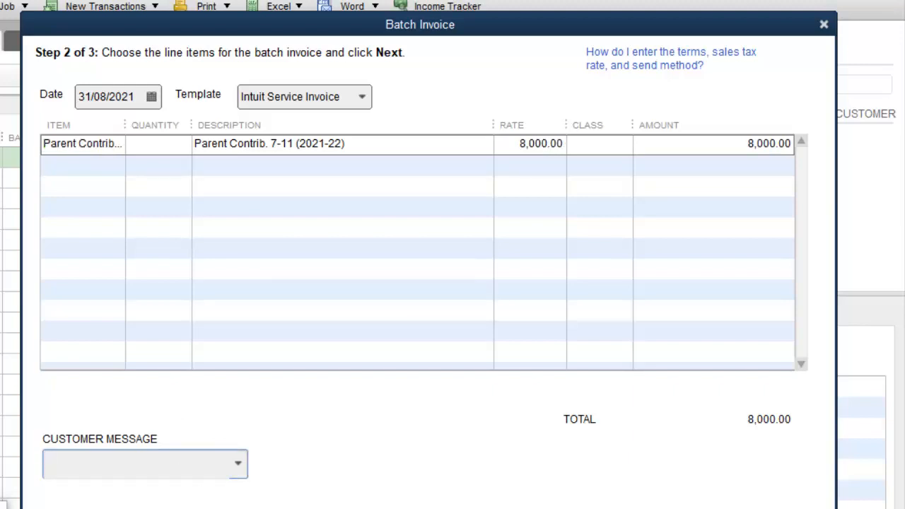
pyautogui.write('PleasE DEPO')
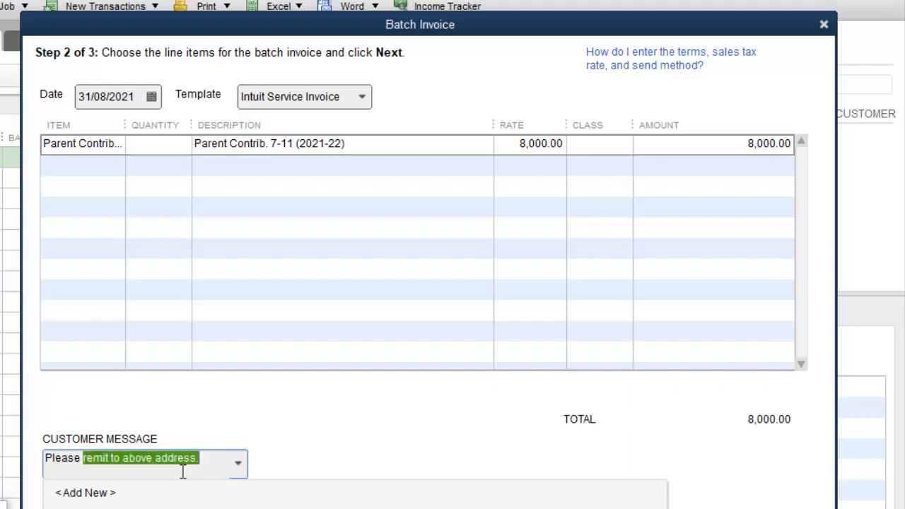
pyautogui.write('SI')
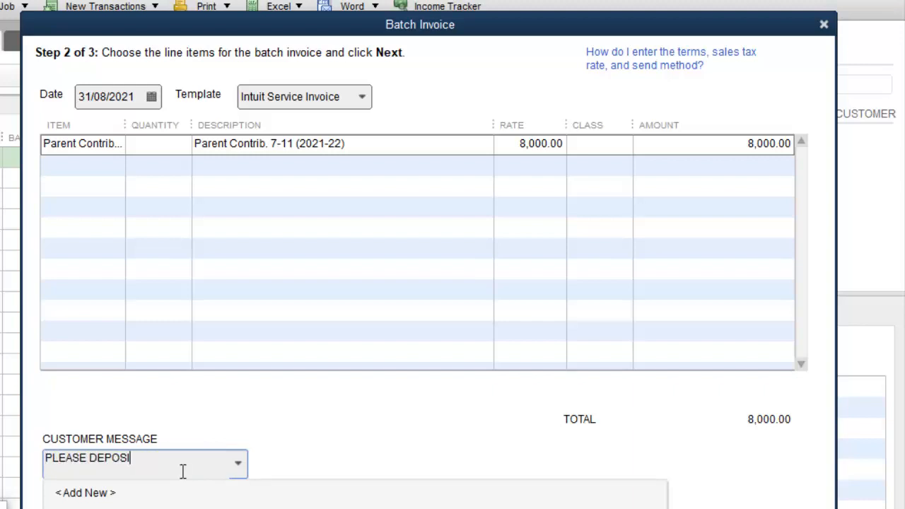
pyautogui.write('T TO DEMO HIGS')
pyautogui.press('BackSpace')
pyautogui.write('H SCHOOL')
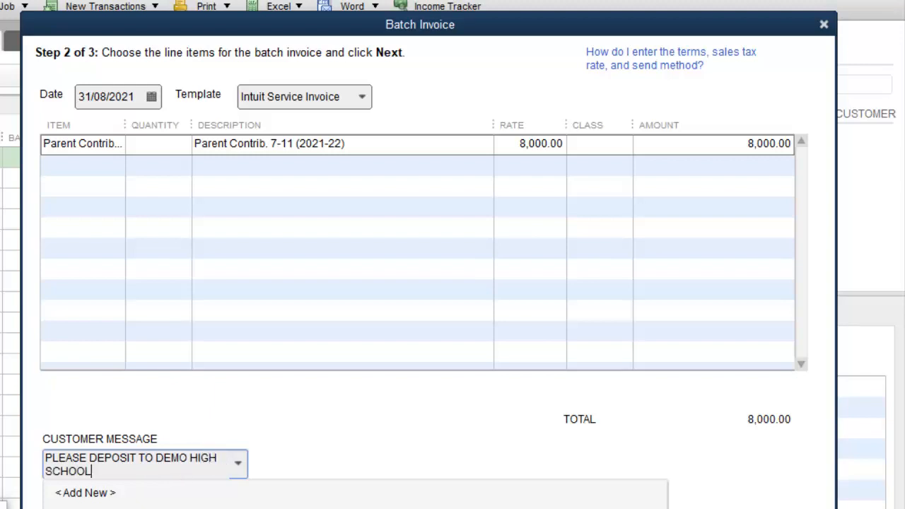
pyautogui.write(' NCB A/C 12345678')
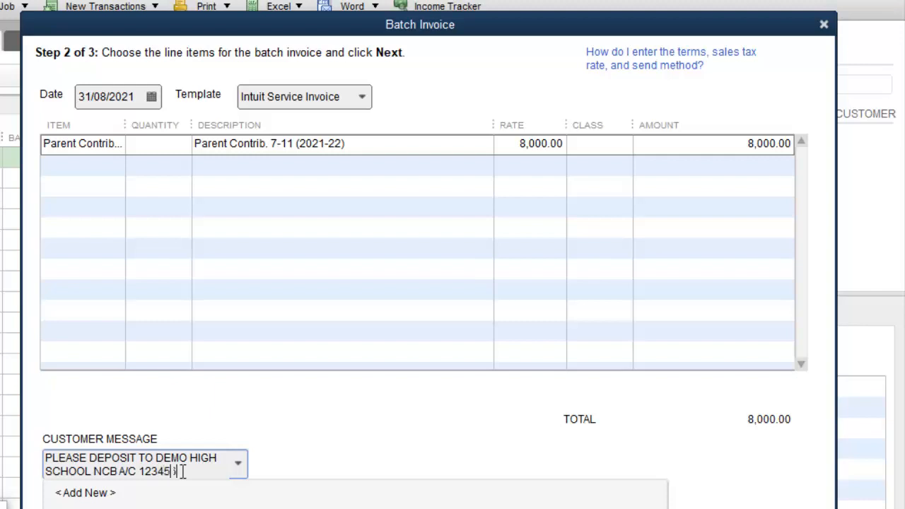
pyautogui.write('9')
# Step: Append USING VOUCHER to the end of the customer message
pyautogui.click(374, 435)
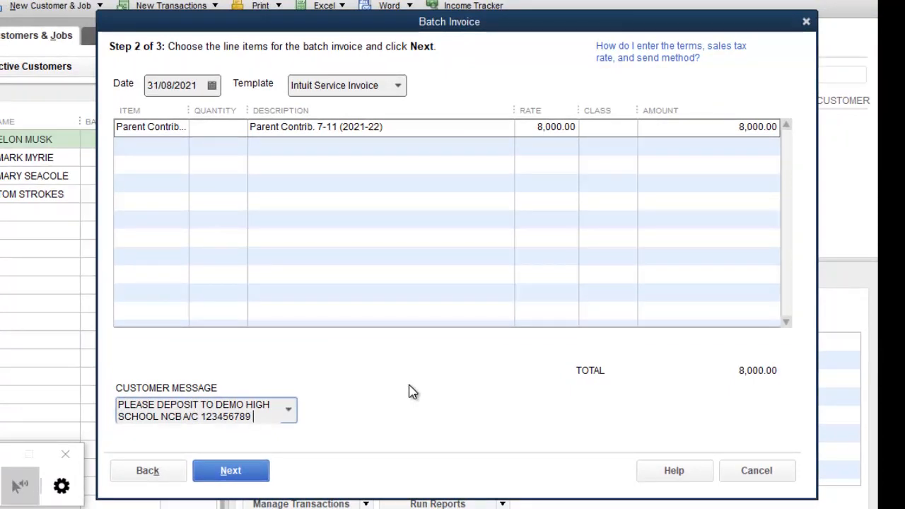
pyautogui.write('USING BO')
pyautogui.press('BackSpace')
pyautogui.press('BackSpace')
pyautogui.write('VOUCHER')
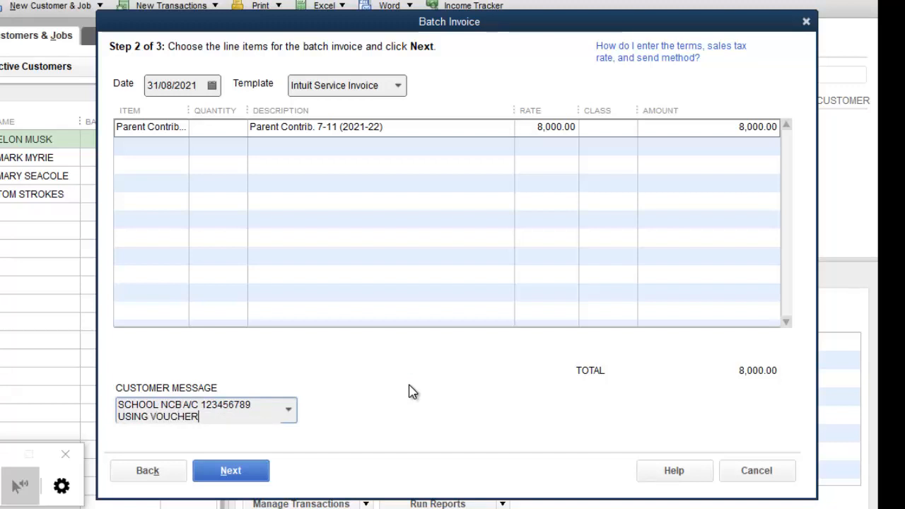
# Step: Append PROVIDED to the end of the customer message and add the message to the Customer Message list
pyautogui.write(' PROVIDED')
pyautogui.click(243, 471)
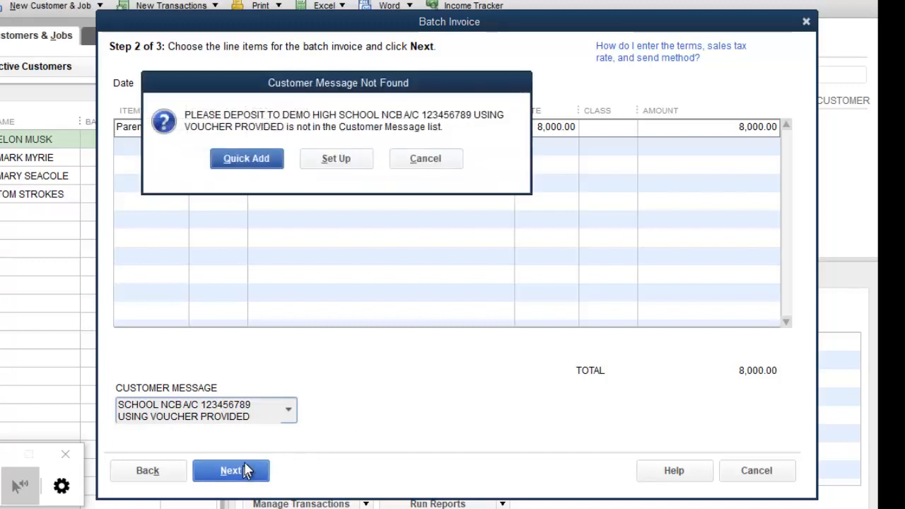
pyautogui.click(262, 172)
pyautogui.click(443, 355)
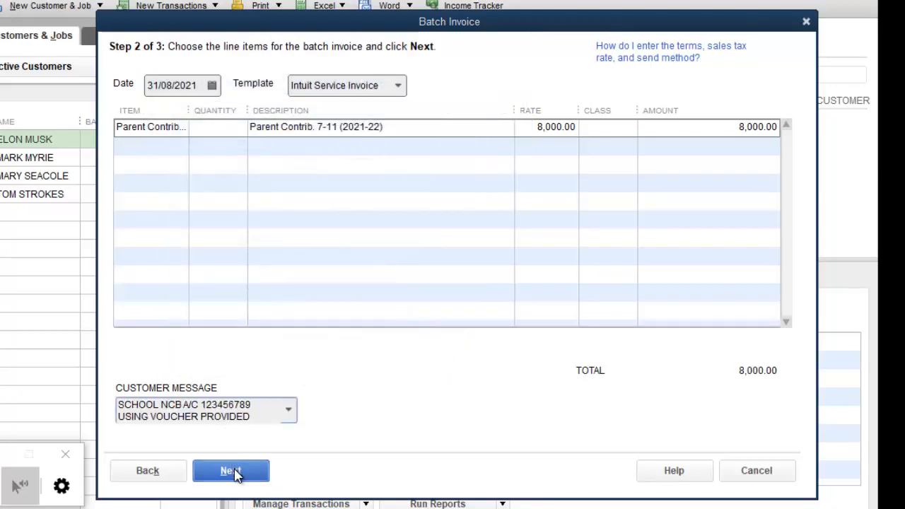
# Step: Assign the class FEES to the Parent Contrib. 7-11 (2021-22) line and proceed to the batch invoice review
pyautogui.click(233, 471)
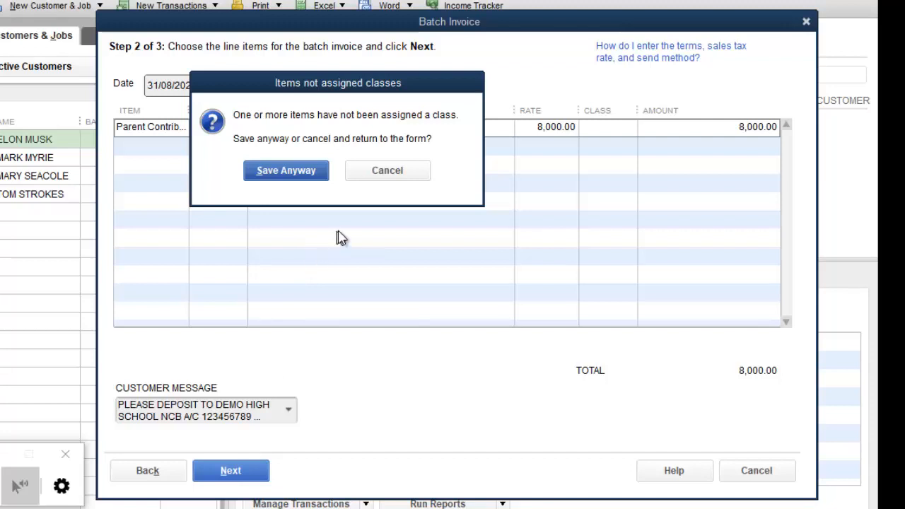
pyautogui.click(410, 176)
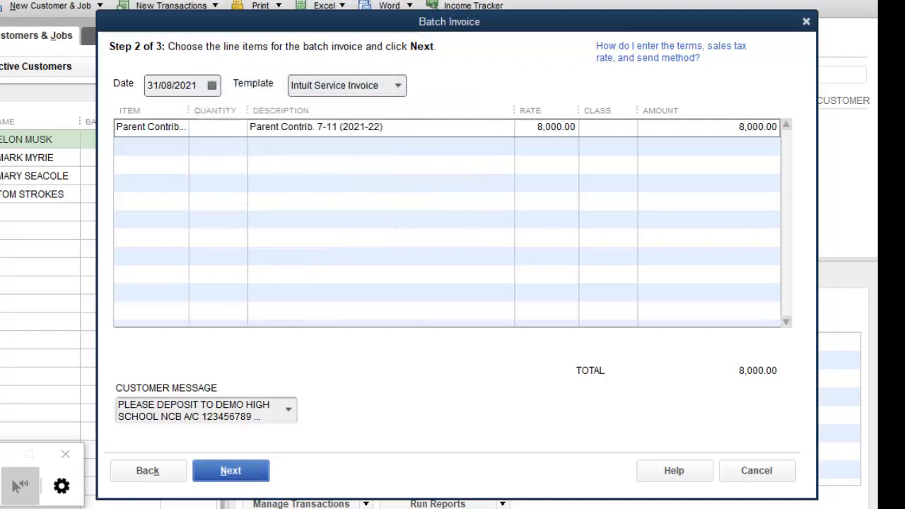
pyautogui.click(620, 131)
pyautogui.click(626, 133)
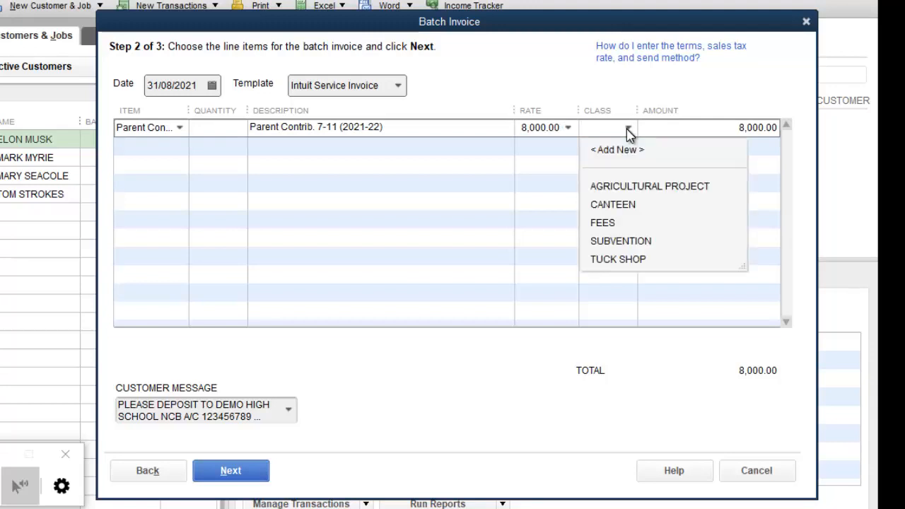
pyautogui.click(613, 223)
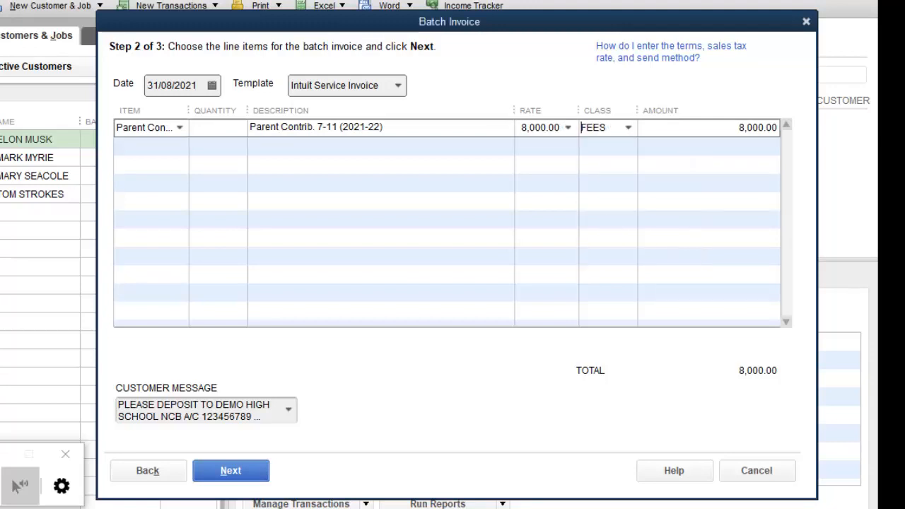
pyautogui.click(246, 474)
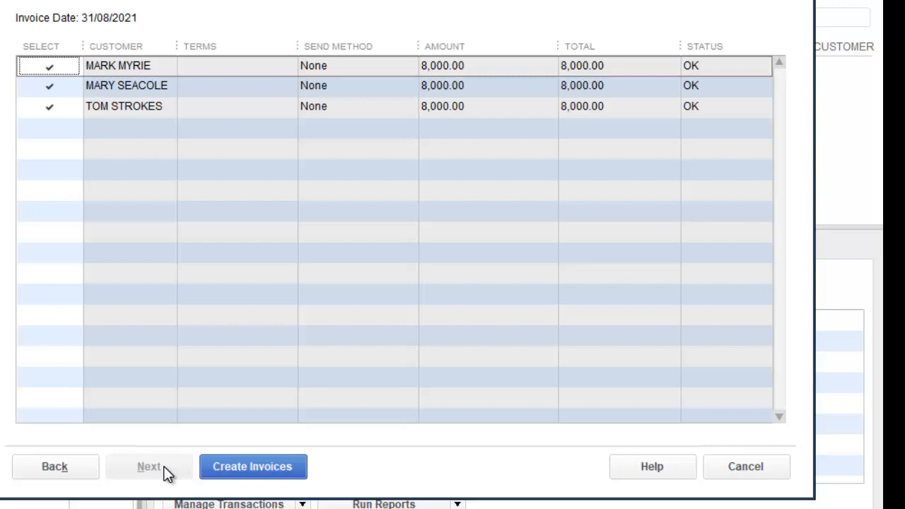
# Step: Create the batch invoices for the selected customers and close the batch invoice summary without printing
pyautogui.click(236, 475)
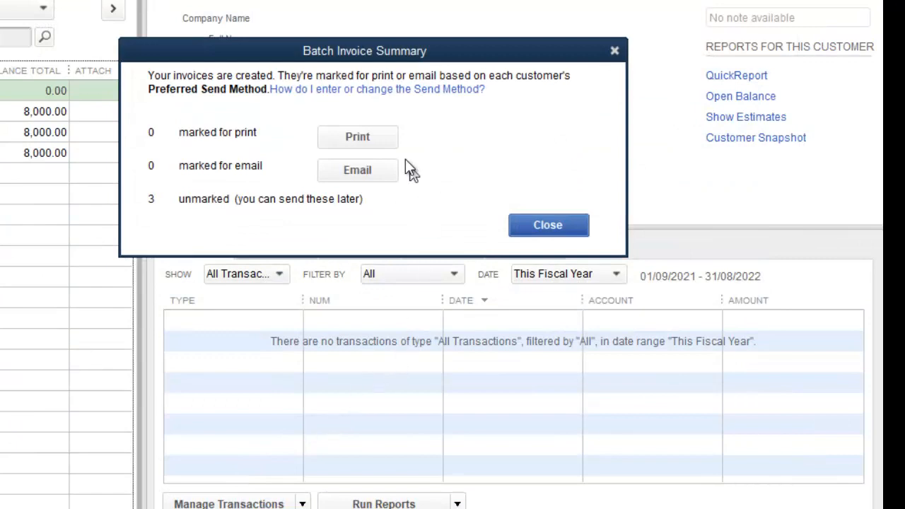
pyautogui.click(380, 140)
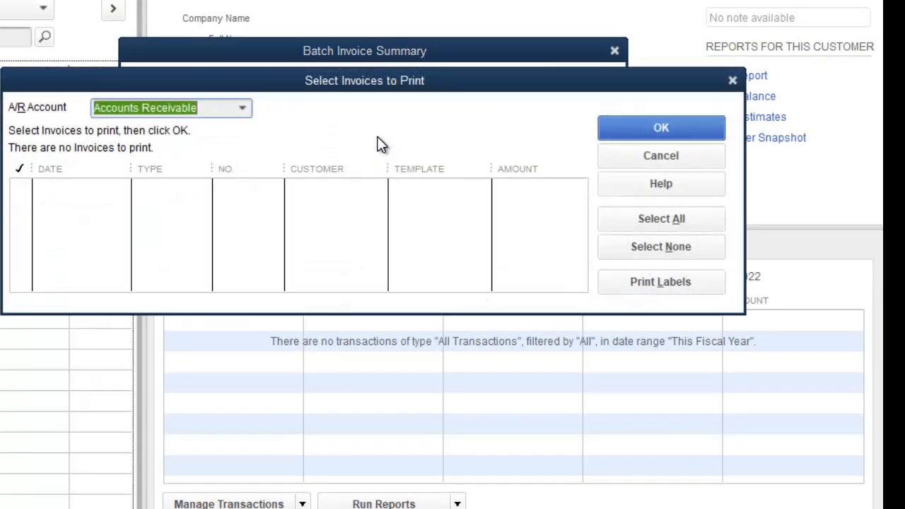
pyautogui.click(684, 160)
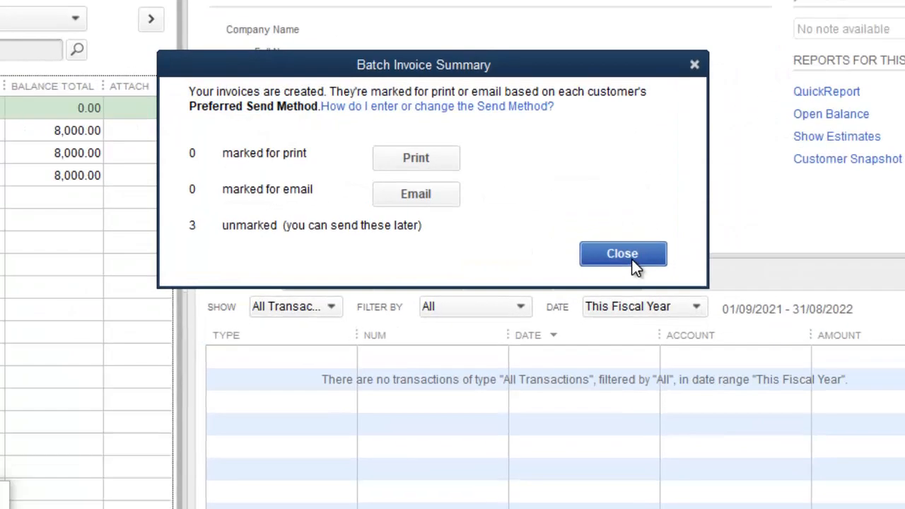
pyautogui.click(574, 233)
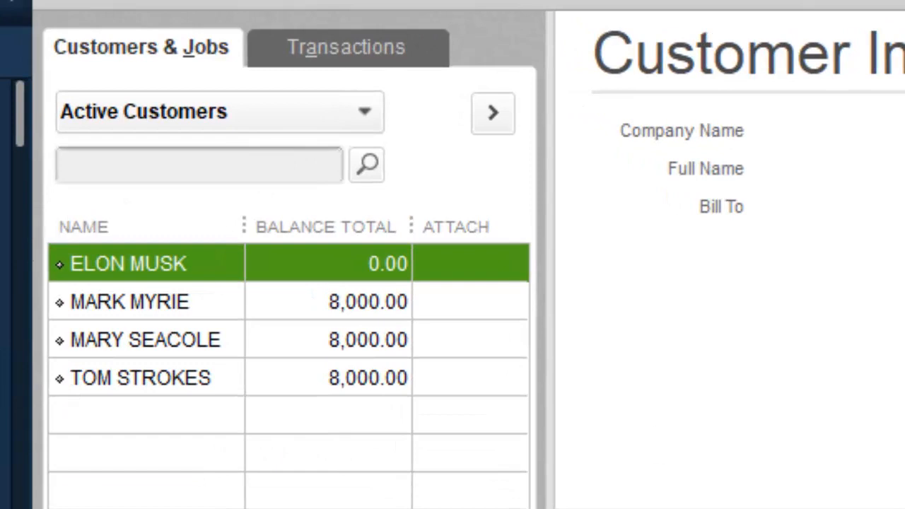
# Step: Return to the home page, open the invoice form and page back through the created invoices to invoice 2
pyautogui.click(198, 0)
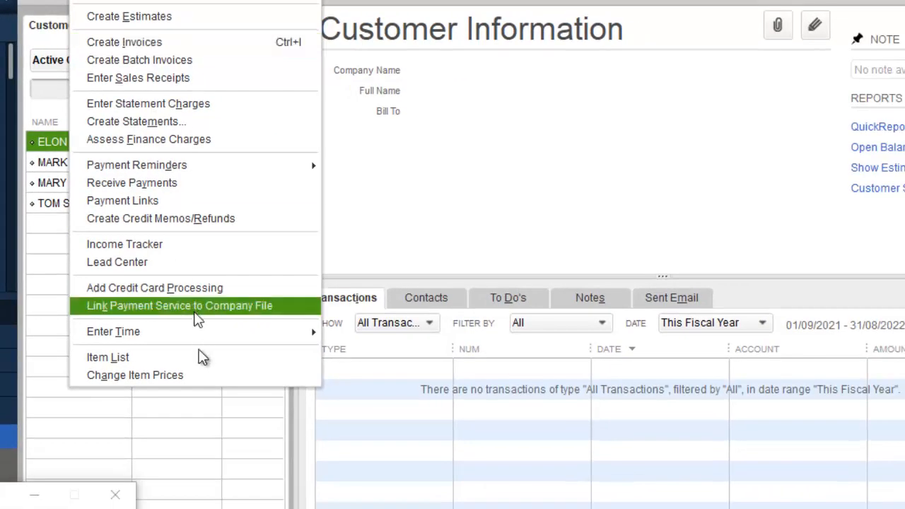
pyautogui.click(203, 418)
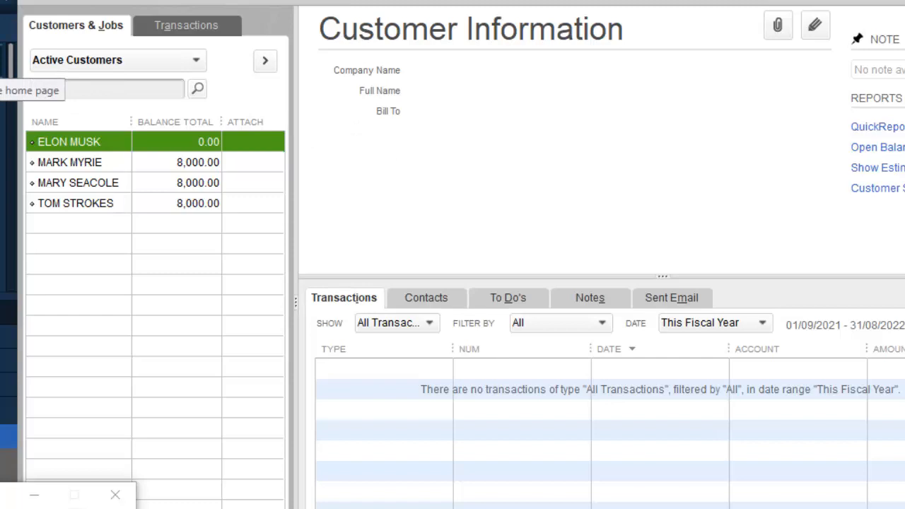
pyautogui.click(0, 65)
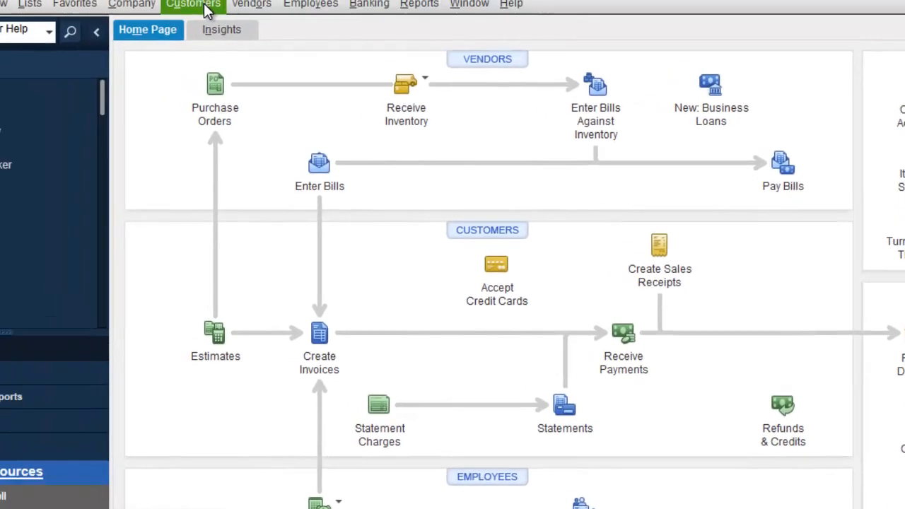
pyautogui.click(257, 27)
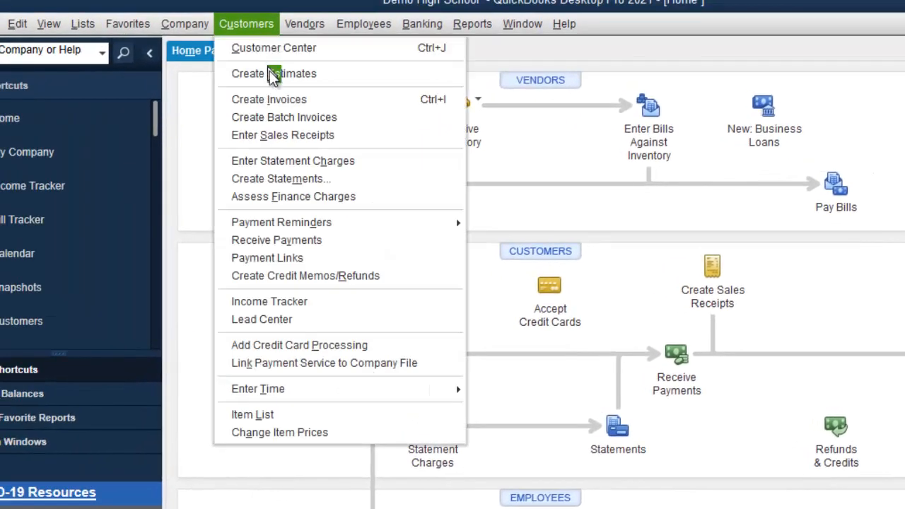
pyautogui.click(276, 100)
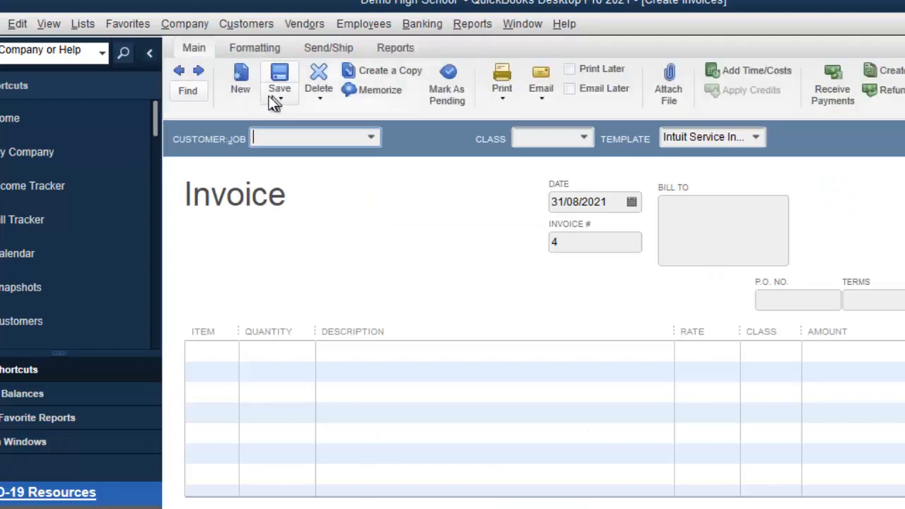
pyautogui.click(179, 72)
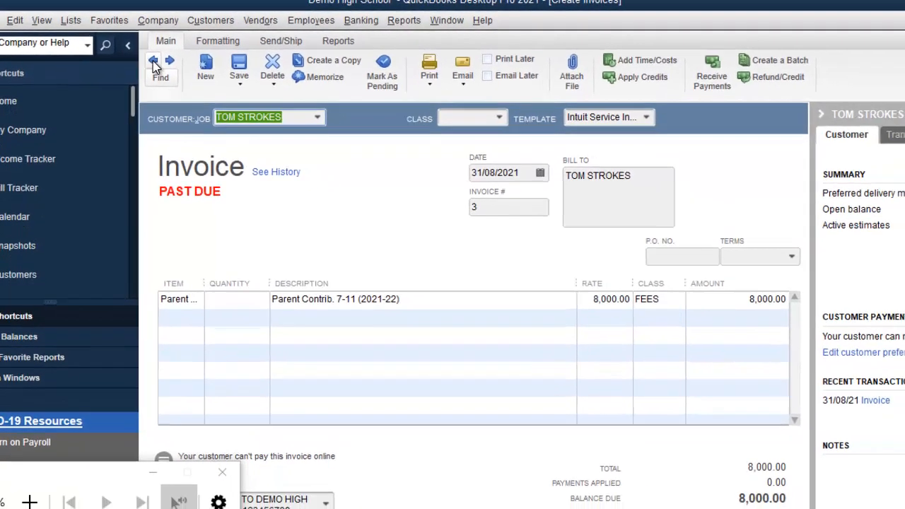
pyautogui.click(179, 73)
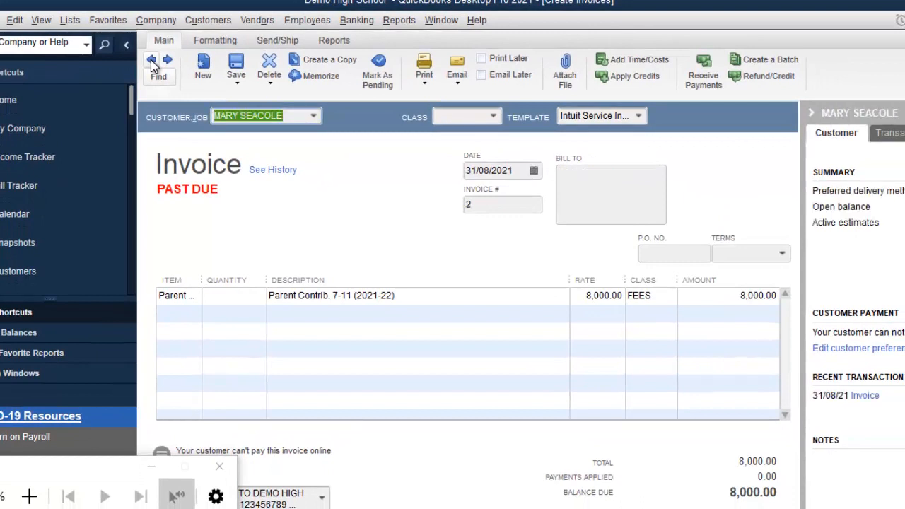
pyautogui.click(152, 62)
pyautogui.click(167, 61)
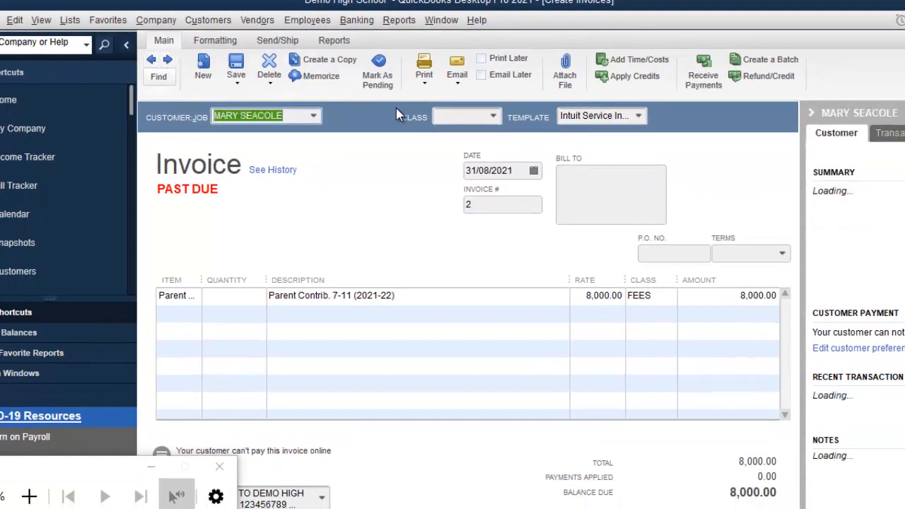
# Step: Preview the printed layout of invoice 2, examining its header and details up close, and close the preview
pyautogui.click(428, 83)
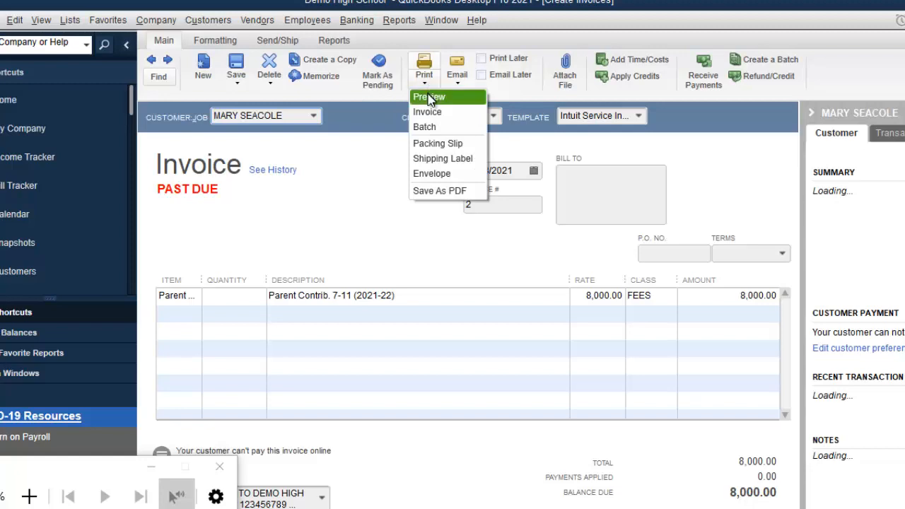
pyautogui.click(430, 98)
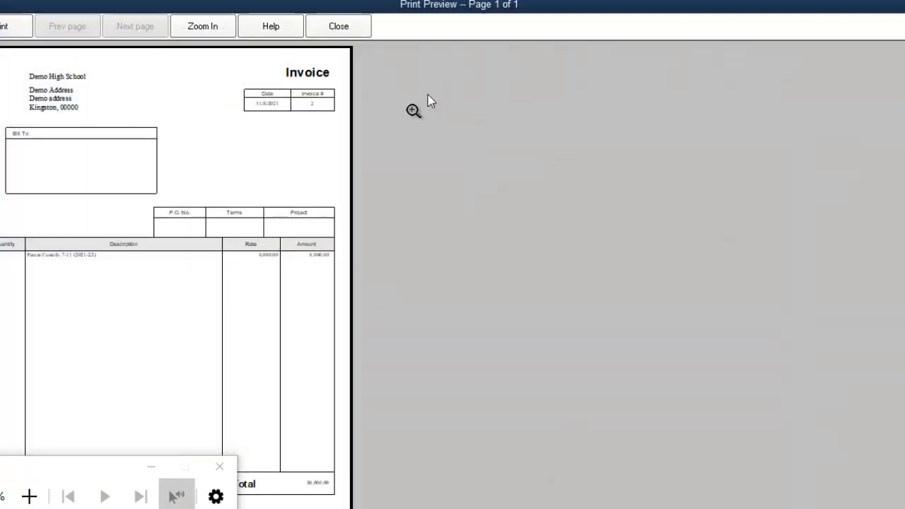
pyautogui.click(246, 302)
pyautogui.click(246, 302)
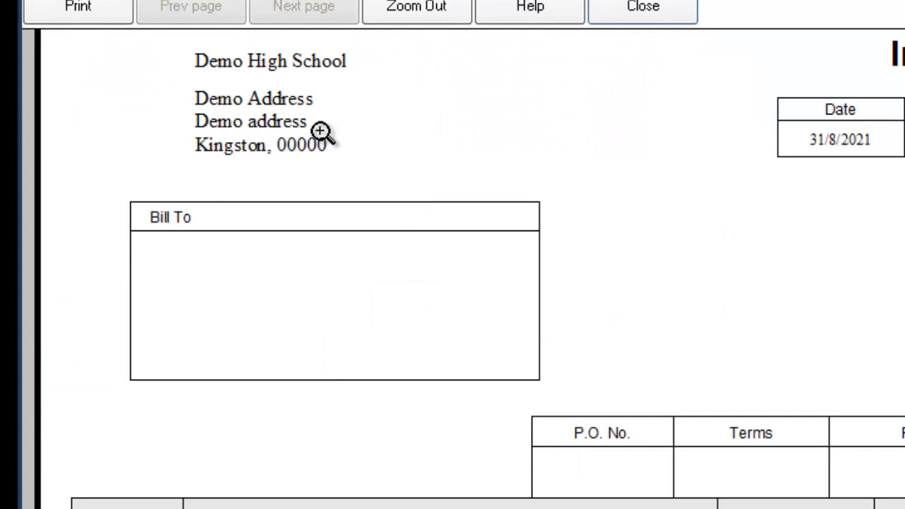
pyautogui.click(320, 132)
pyautogui.click(346, 506)
pyautogui.click(346, 505)
pyautogui.click(371, 257)
pyautogui.click(372, 257)
pyautogui.click(372, 253)
pyautogui.click(612, 115)
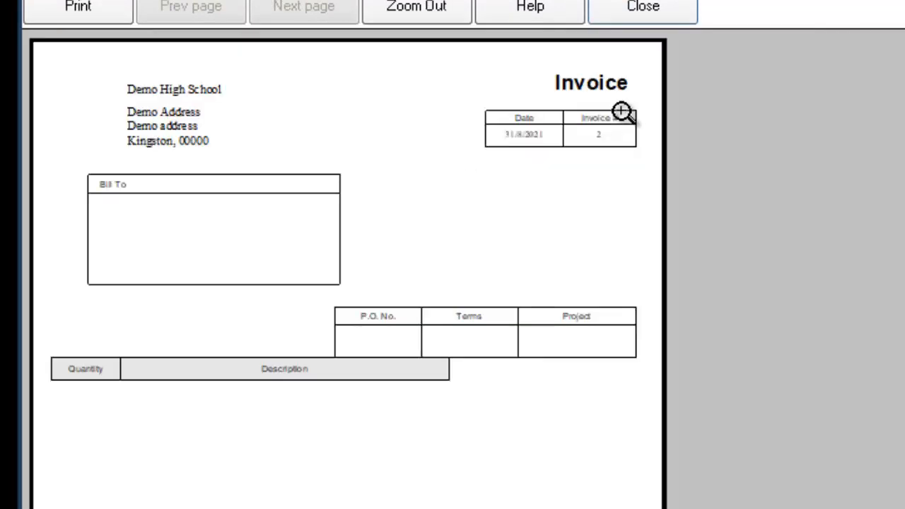
pyautogui.click(694, 23)
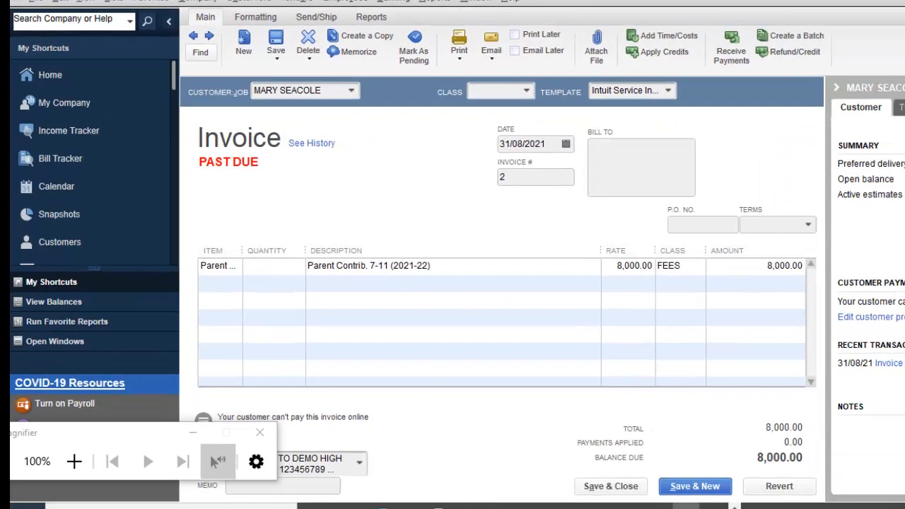
# Step: Set the Parent Contrib. 7-11 (2021-22) line amount on invoice 2 to 4,000 and save and close the invoice
pyautogui.click(400, 283)
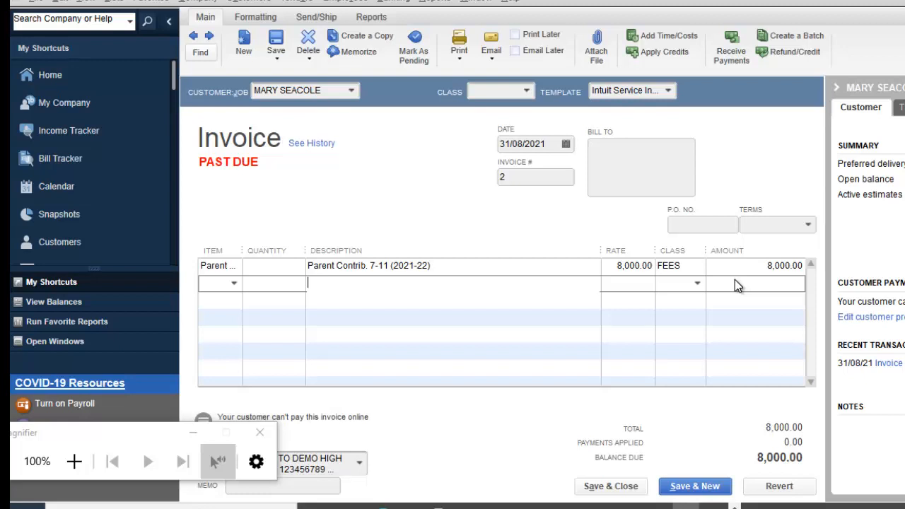
pyautogui.click(760, 265)
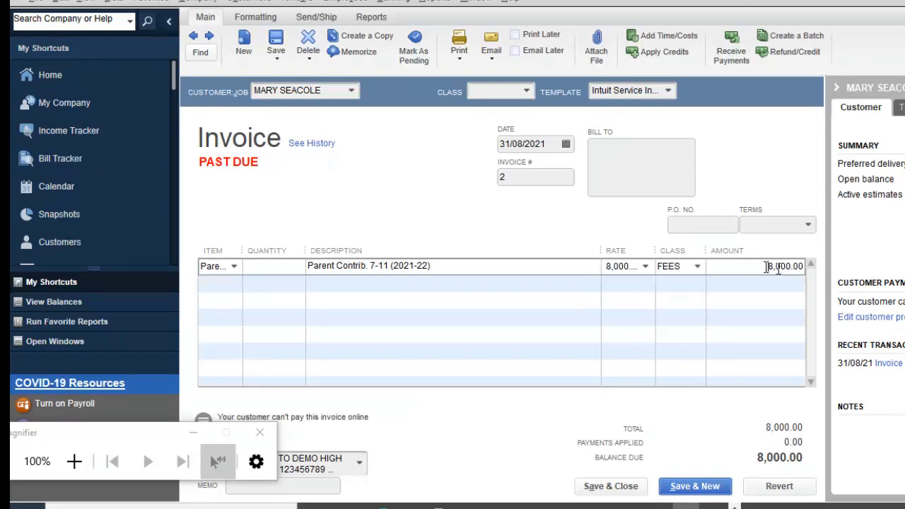
pyautogui.doubleClick(762, 265)
pyautogui.write('4000')
pyautogui.click(614, 266)
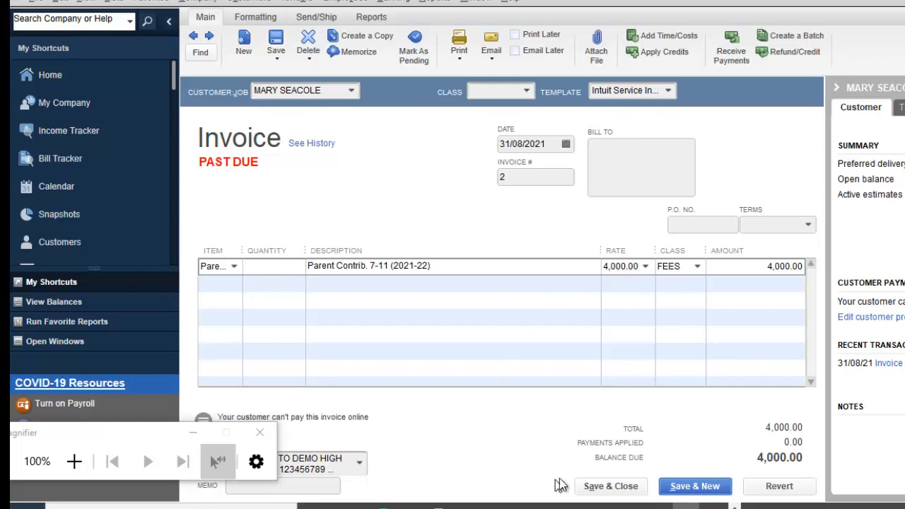
pyautogui.click(627, 487)
pyautogui.click(453, 151)
pyautogui.click(612, 340)
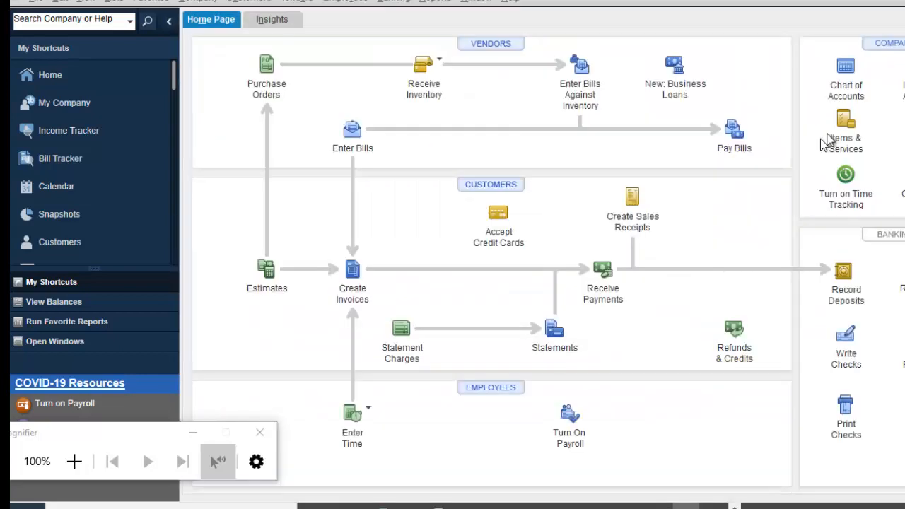
# Step: Open the Customer Center and start a customer payment for the second customer in the active customers list
pyautogui.click(252, 2)
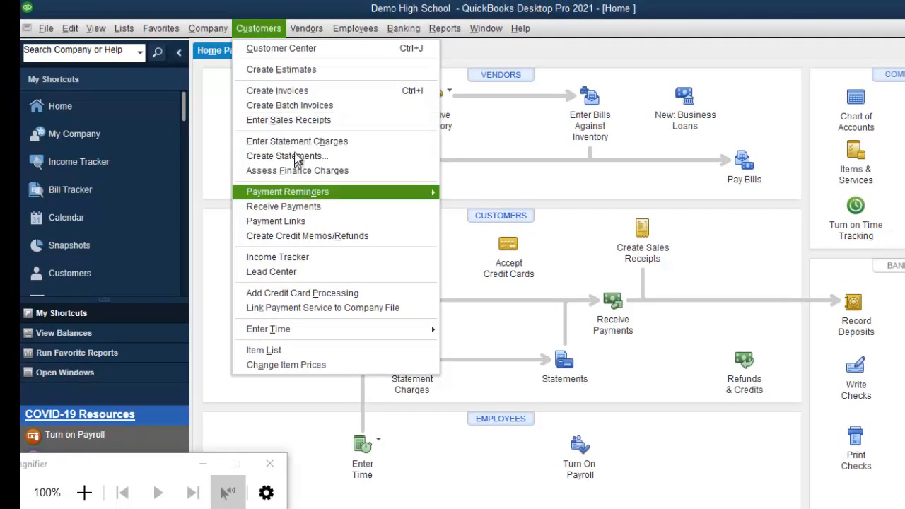
pyautogui.click(303, 57)
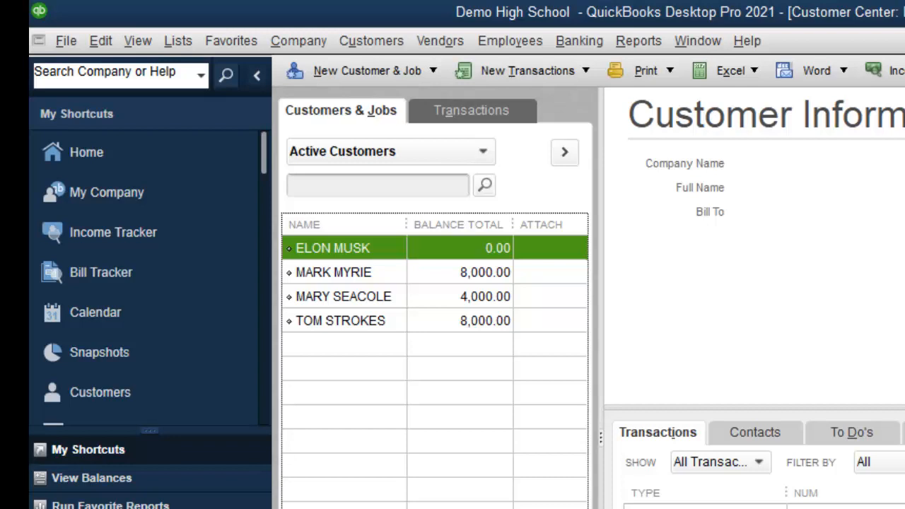
pyautogui.click(351, 273)
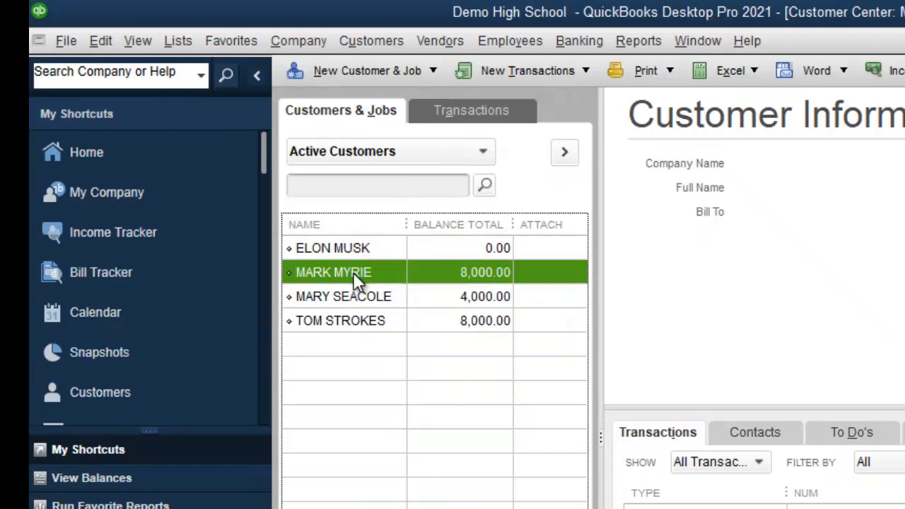
pyautogui.rightClick(353, 275)
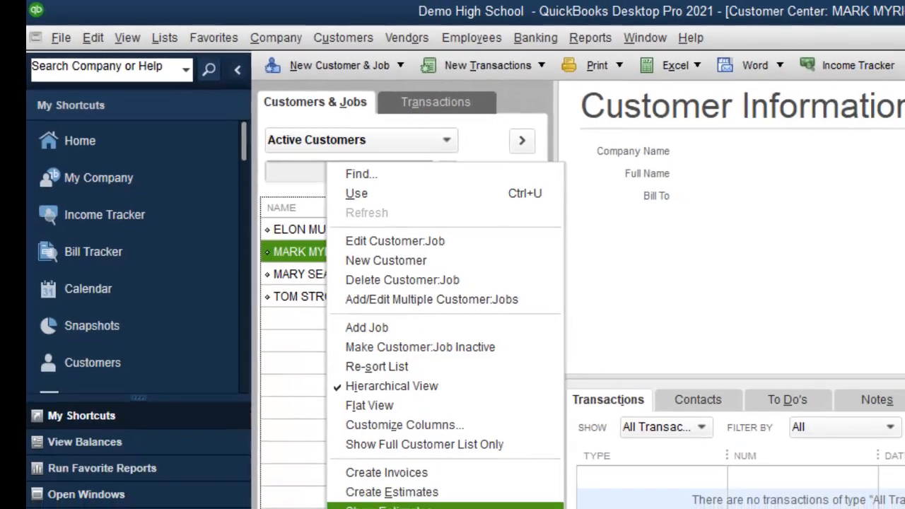
pyautogui.click(344, 466)
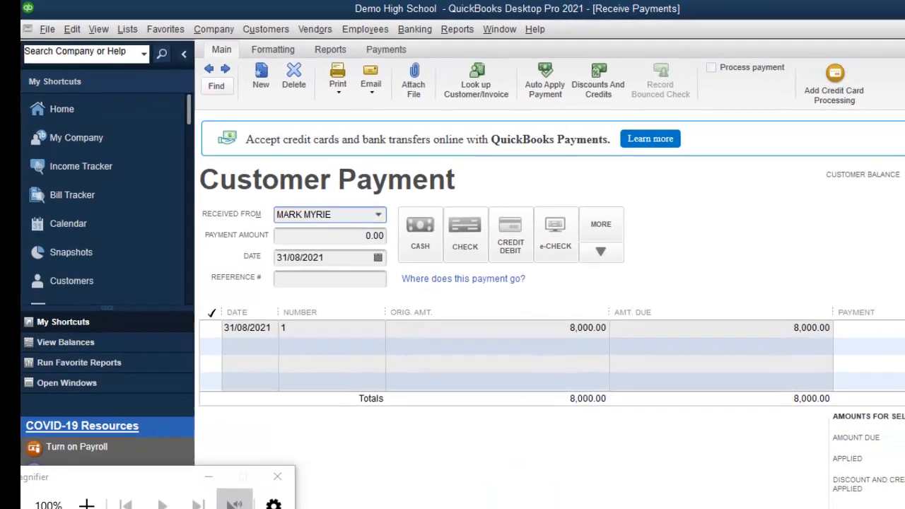
# Step: Try to apply a 4,000 payment to invoice 1 and dismiss the automatic payment calculation message
pyautogui.click(877, 290)
pyautogui.write('400')
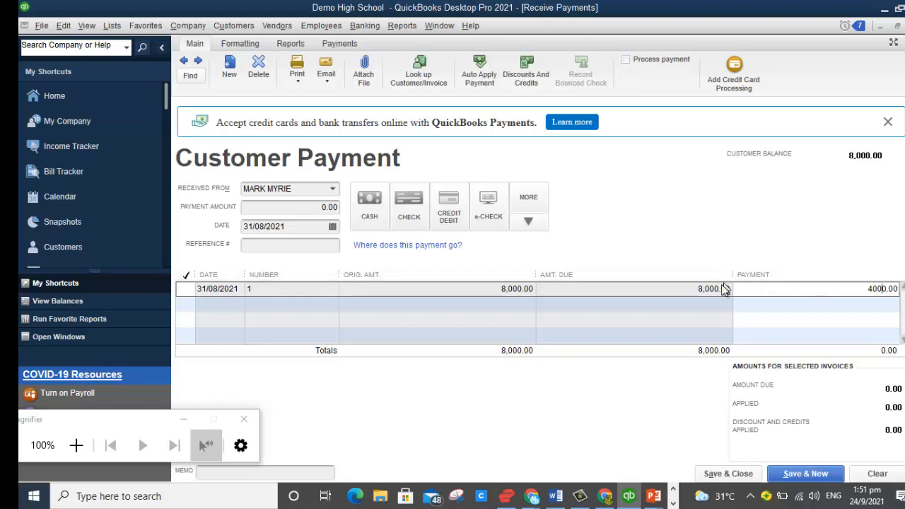
pyautogui.click(748, 302)
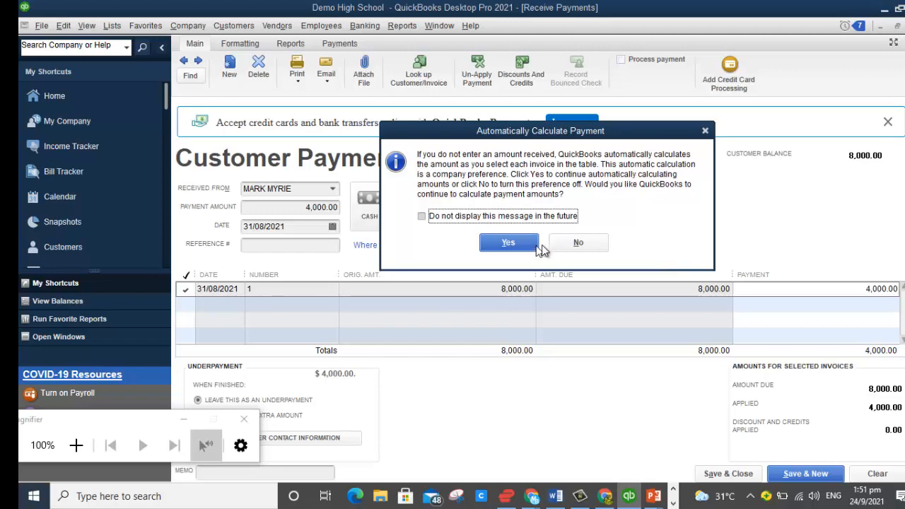
pyautogui.click(705, 132)
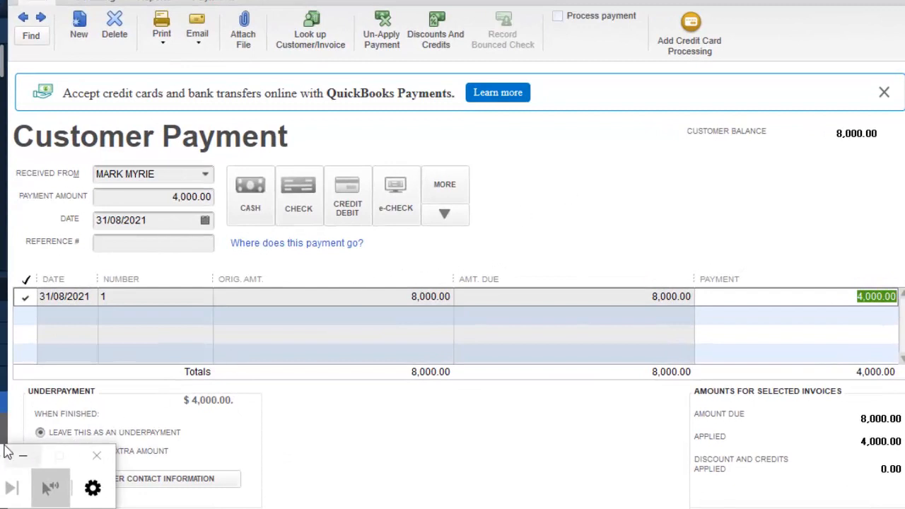
# Step: Choose to write off the extra amount of the underpayment, and close the customer payment without recording it
pyautogui.moveTo(2, 455); pyautogui.dragTo(453, 446)
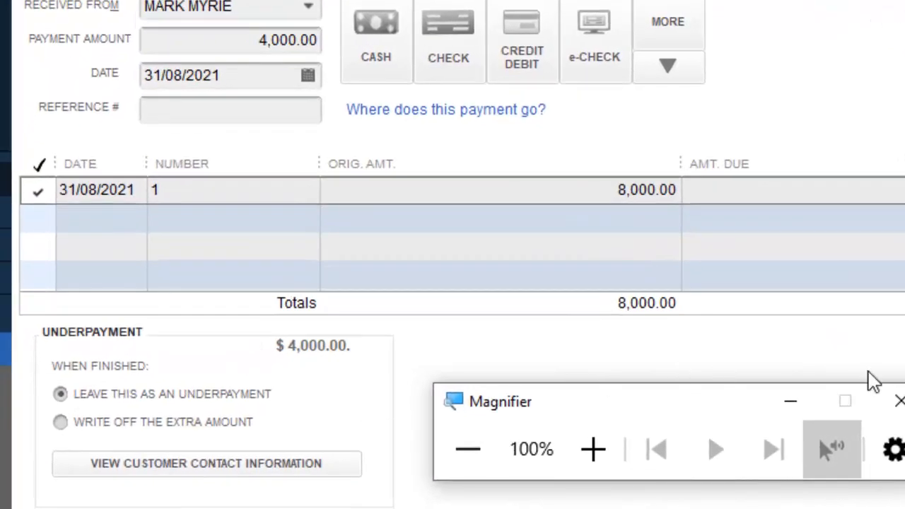
pyautogui.click(61, 422)
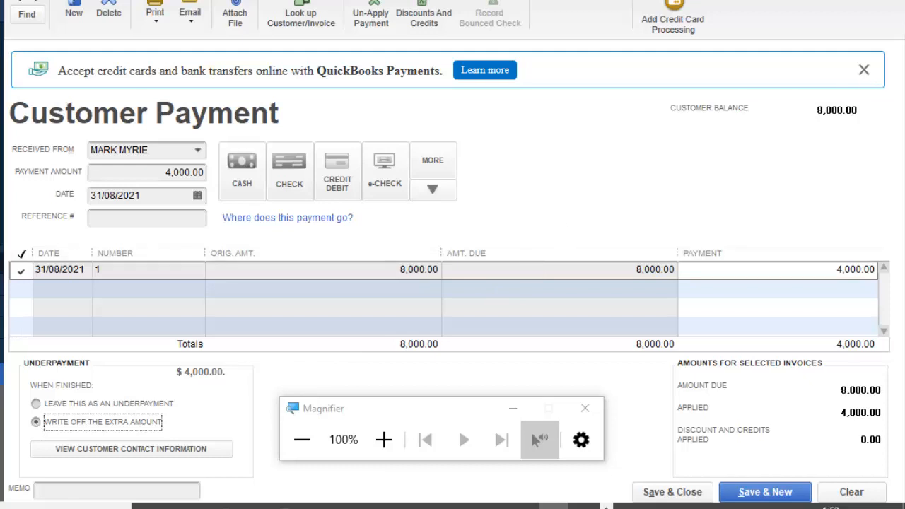
pyautogui.press('Escape')
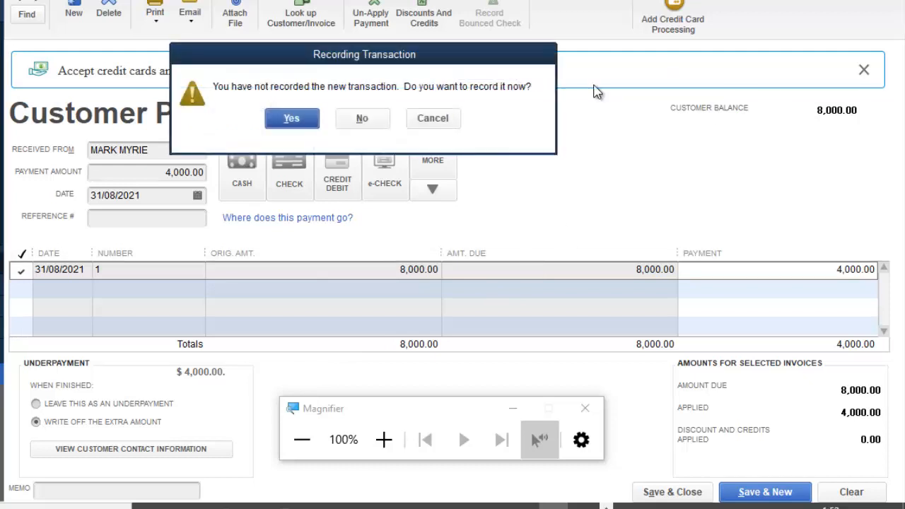
pyautogui.click(362, 120)
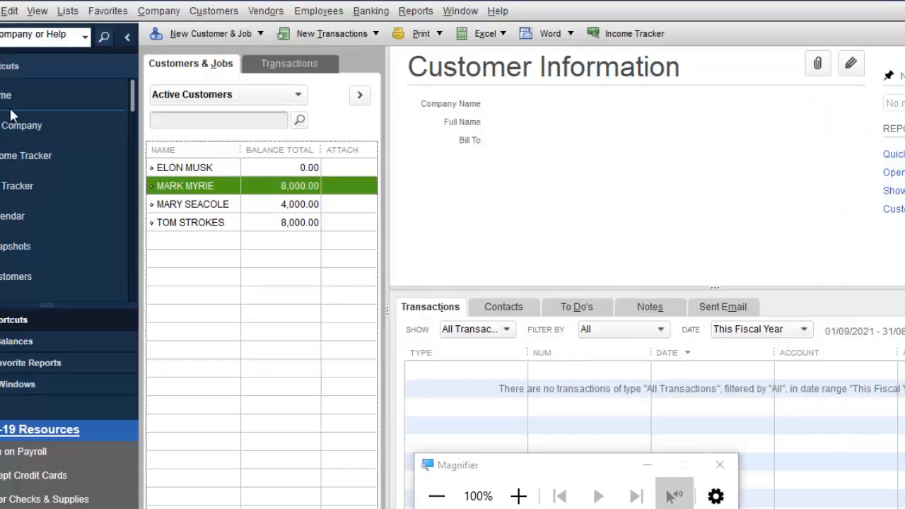
# Step: Return to the home page, open the Item List and start a new item of type Inventory Part
pyautogui.click(28, 95)
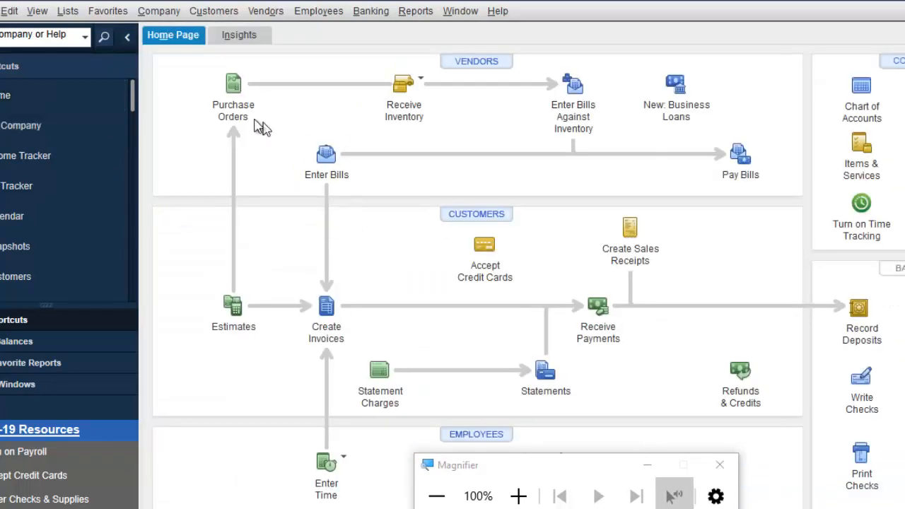
pyautogui.click(70, 11)
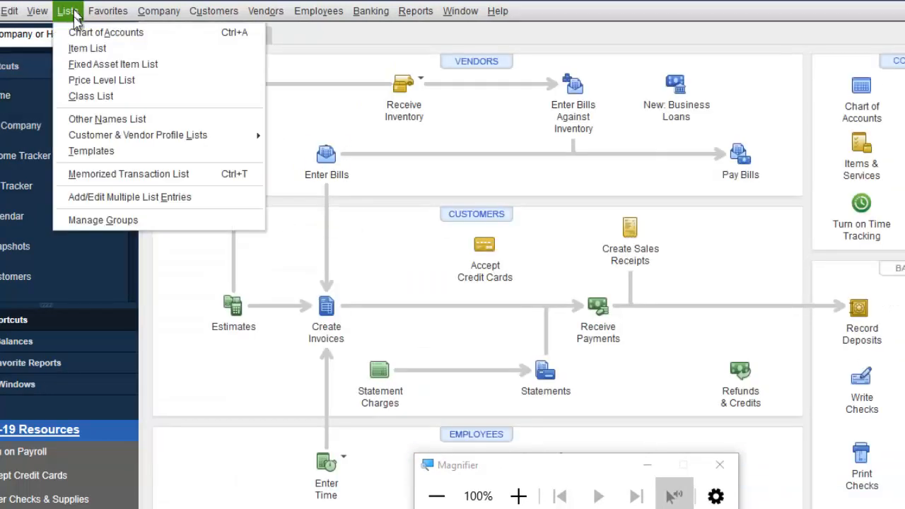
pyautogui.click(123, 51)
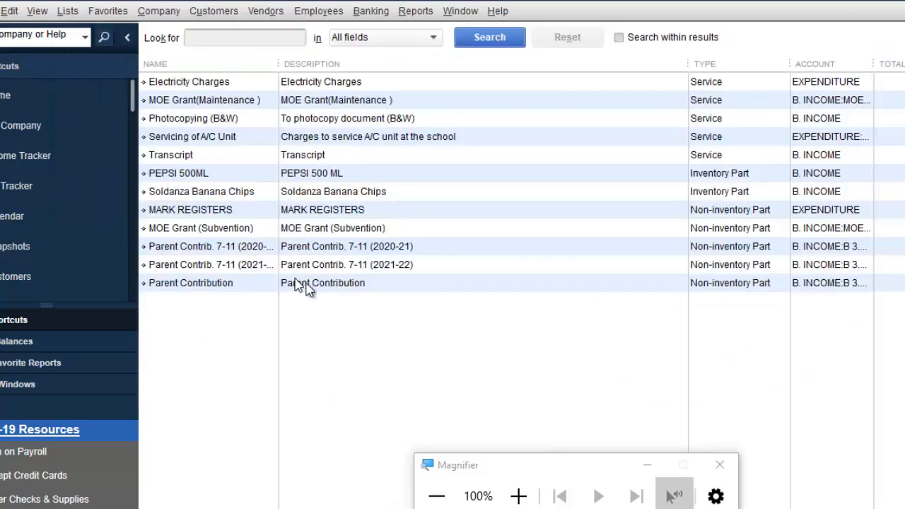
pyautogui.rightClick(252, 340)
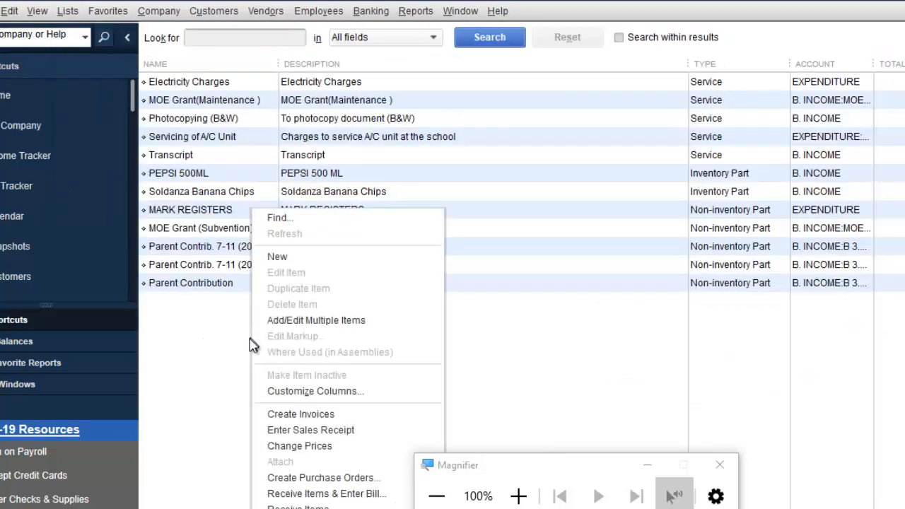
pyautogui.click(323, 261)
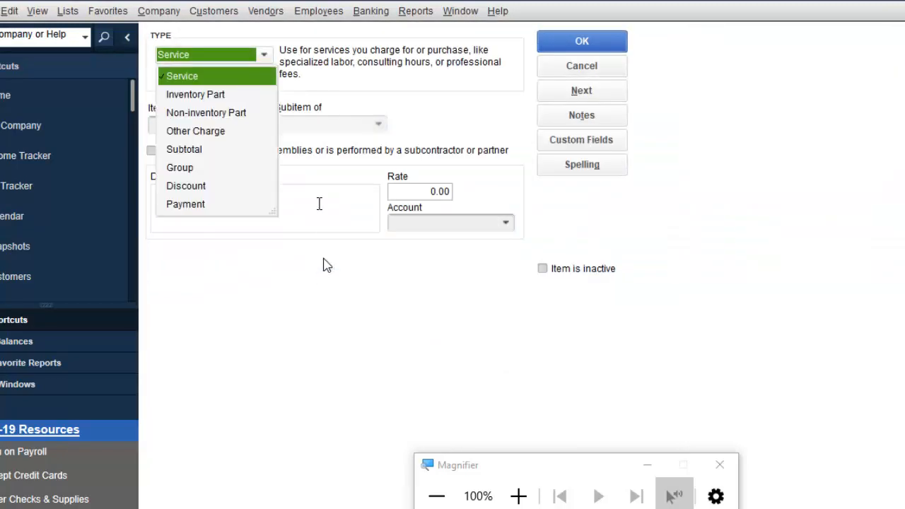
pyautogui.click(219, 95)
# Step: Name the new item Crest and enter Crest as its purchase and sales descriptions
pyautogui.click(202, 122)
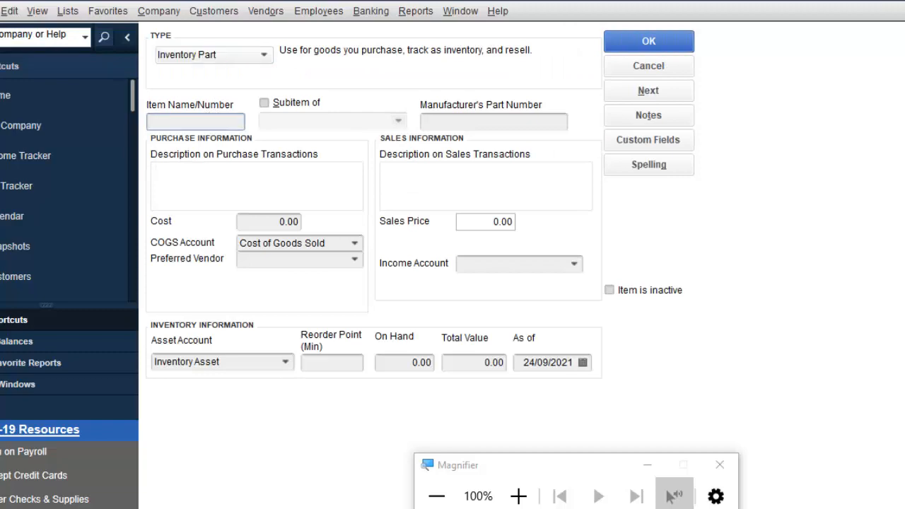
pyautogui.write('cRES')
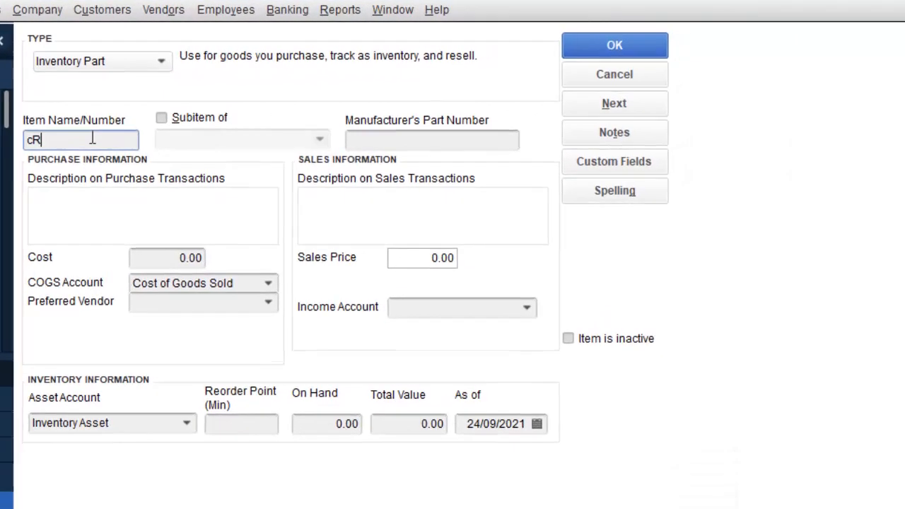
pyautogui.press('BackSpace')
pyautogui.press('BackSpace')
pyautogui.press('BackSpace')
pyautogui.press('BackSpace')
pyautogui.write('Crest')
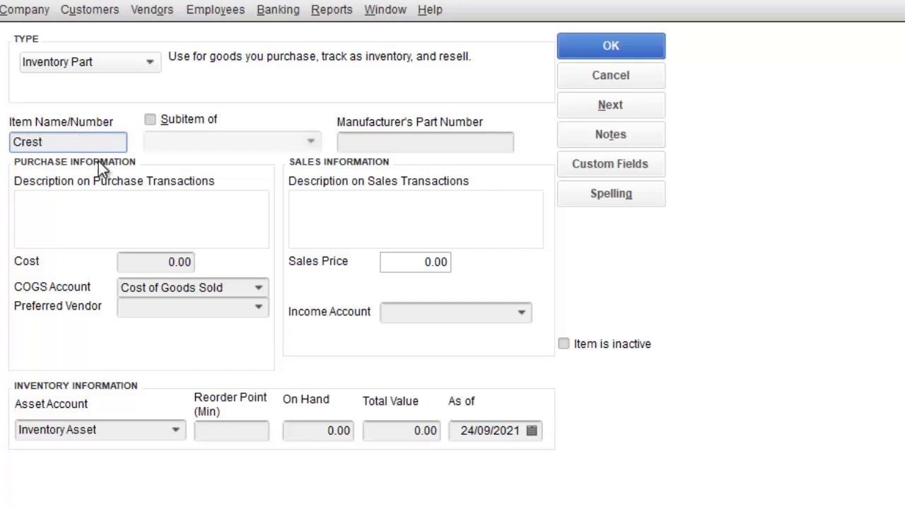
pyautogui.click(71, 212)
pyautogui.write('Crest')
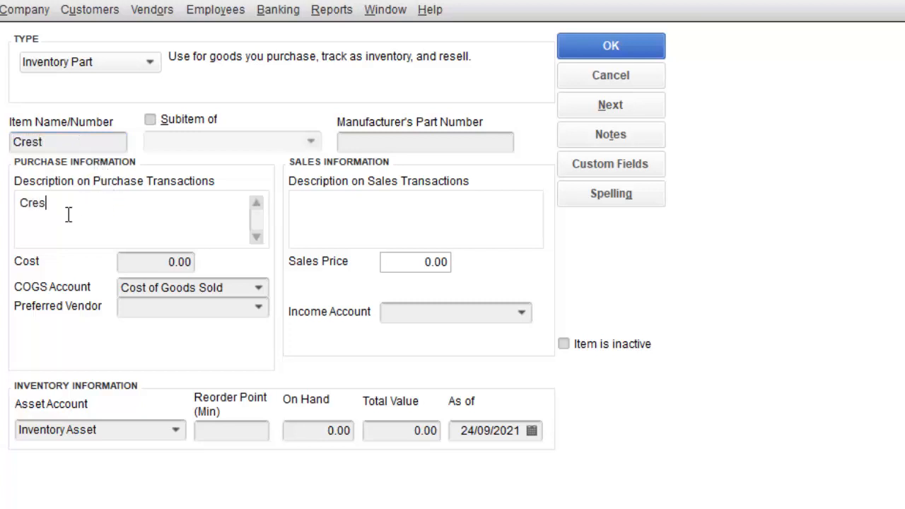
pyautogui.click(384, 237)
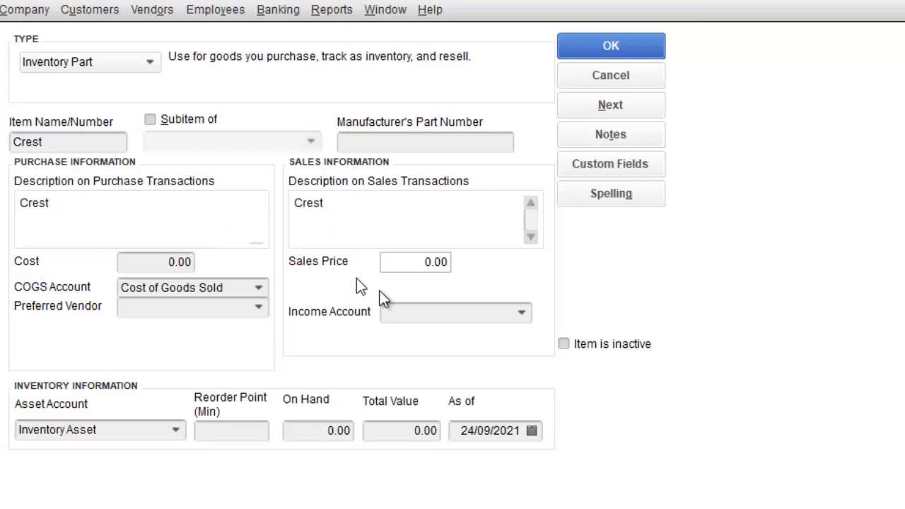
# Step: Set the Crest item's income account to B. INCOME
pyautogui.click(434, 313)
pyautogui.write('in')
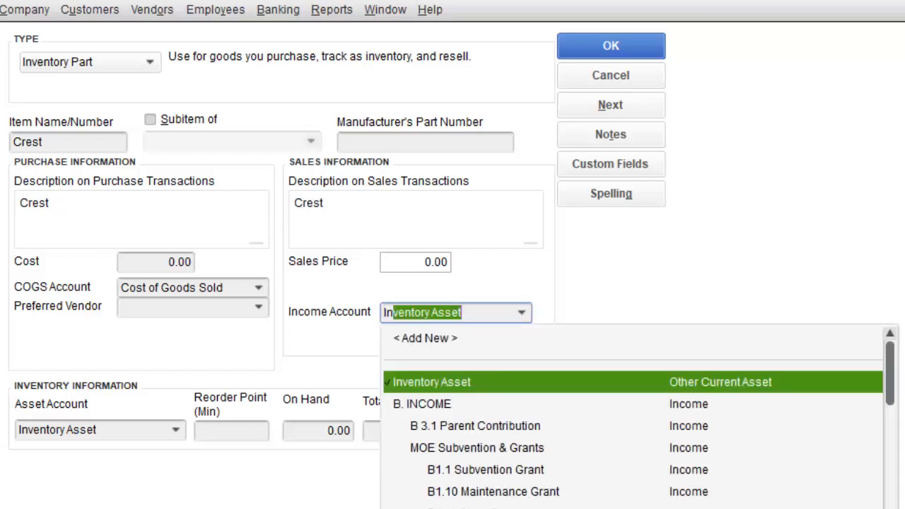
pyautogui.click(450, 397)
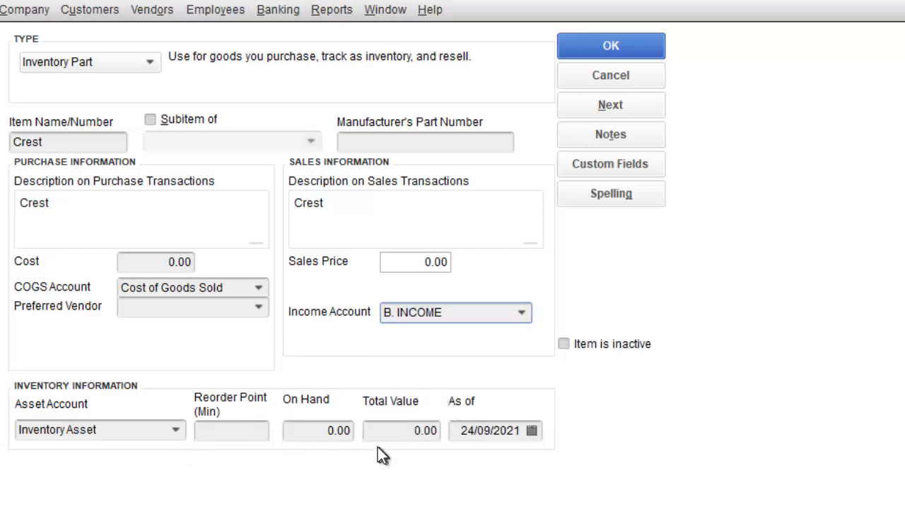
# Step: Set the Crest item's on-hand quantity to 1,000 and its cost to 50, leaving the preferred vendor blank
pyautogui.click(328, 430)
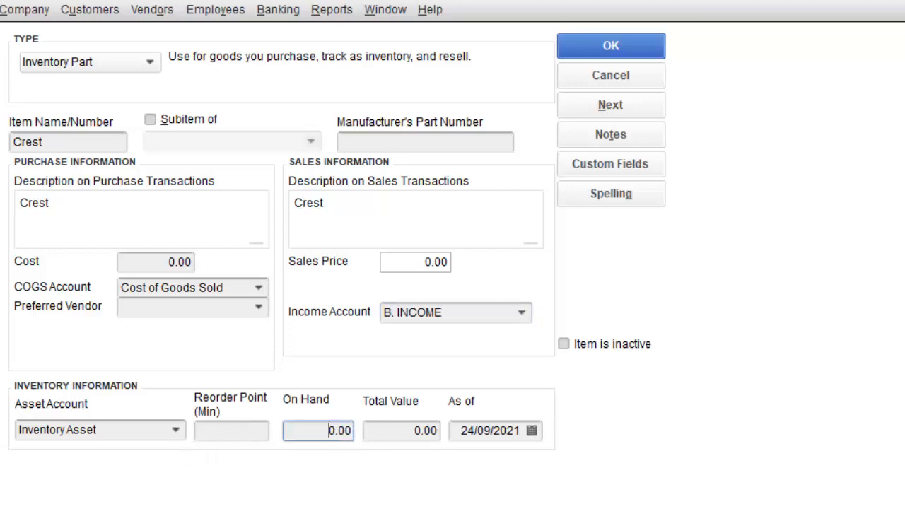
pyautogui.write('1000')
pyautogui.press('BackSpace')
pyautogui.click(169, 262)
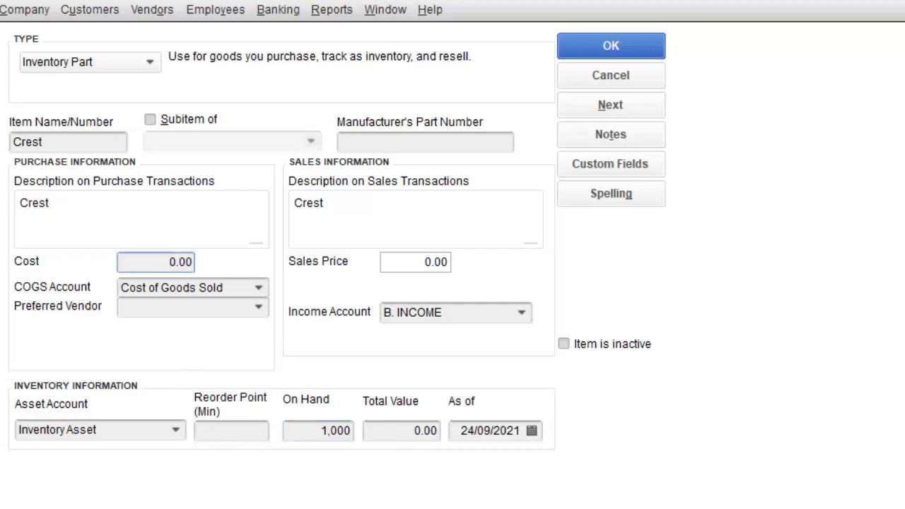
pyautogui.write('5')
pyautogui.click(242, 311)
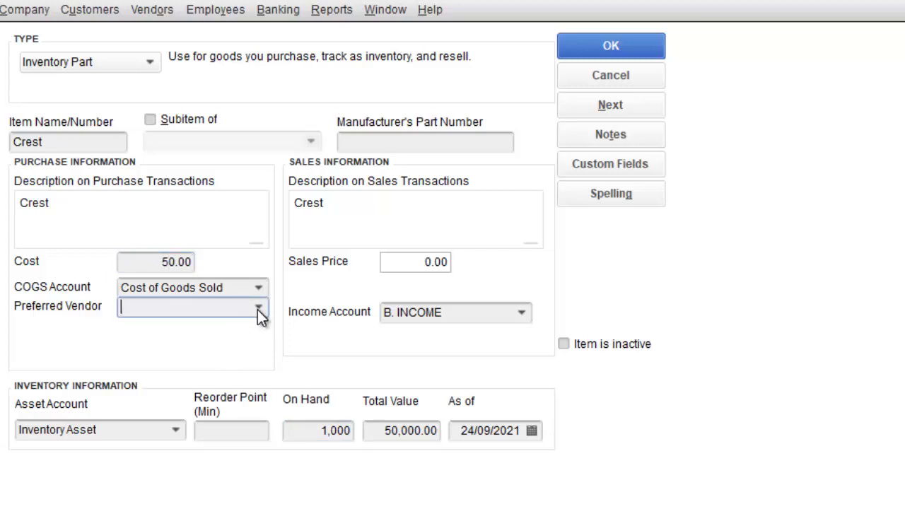
pyautogui.click(258, 309)
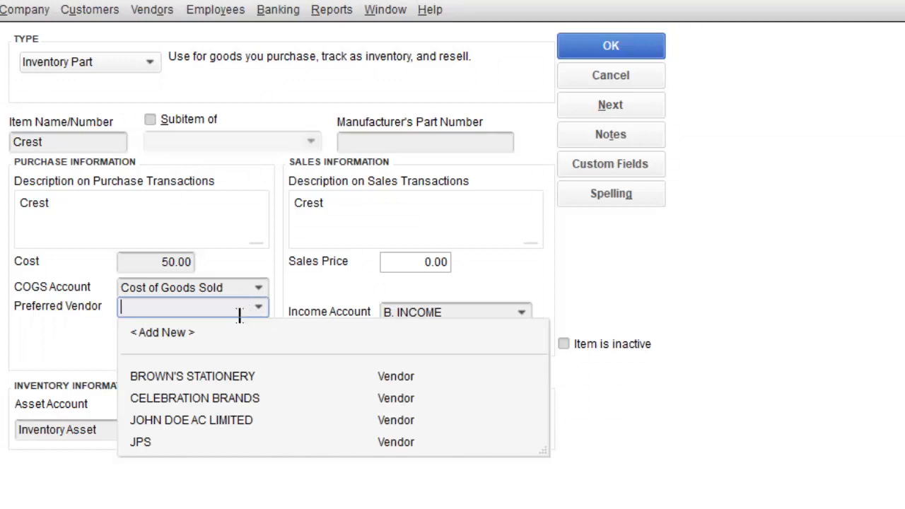
pyautogui.click(318, 297)
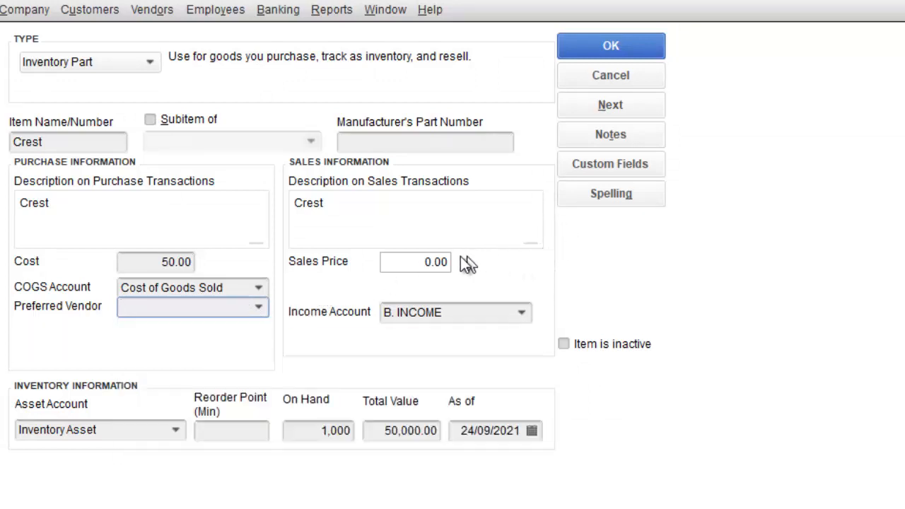
# Step: Set the Crest item's sales price to 250 and save the item
pyautogui.click(424, 262)
pyautogui.write('25')
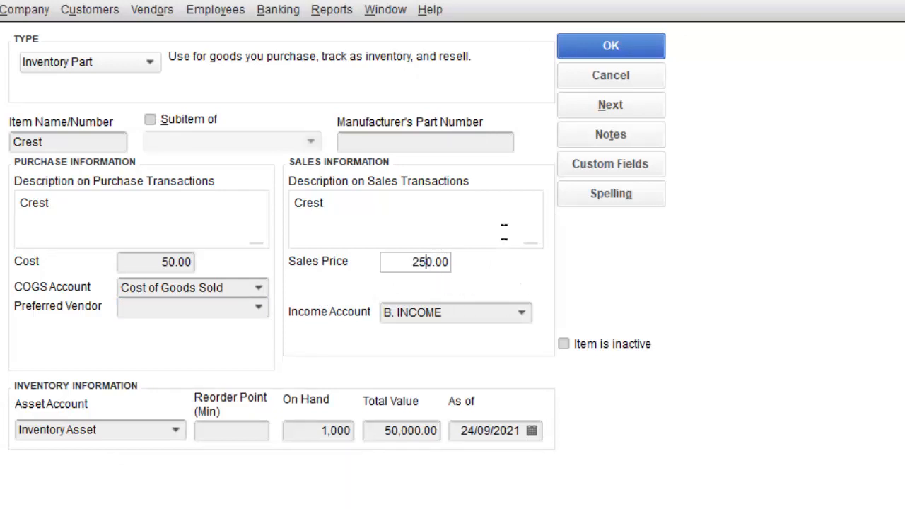
pyautogui.click(502, 232)
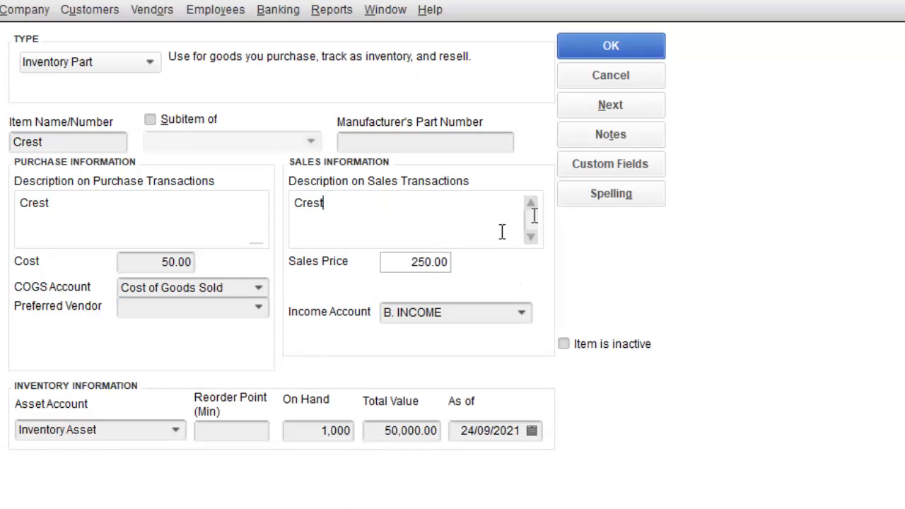
pyautogui.click(591, 41)
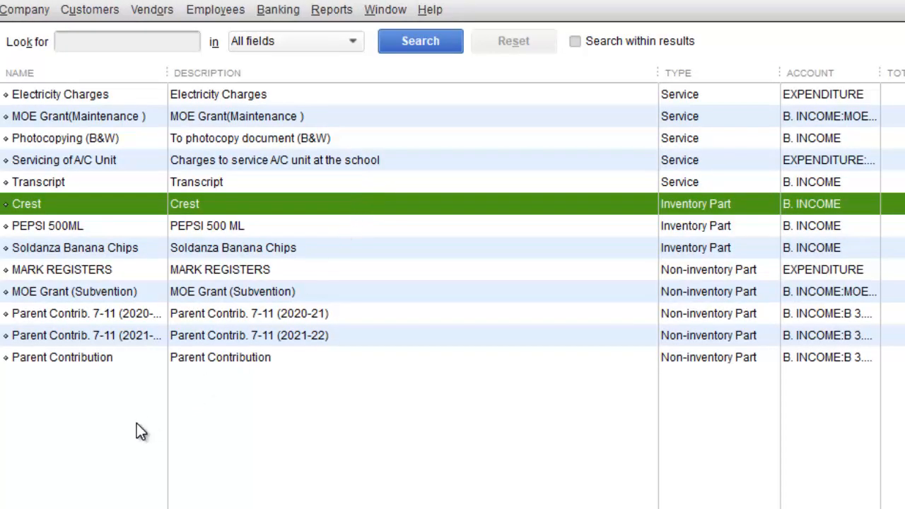
# Step: Start another Inventory Part item named Tie, with Tie as its purchase and sales descriptions
pyautogui.rightClick(139, 413)
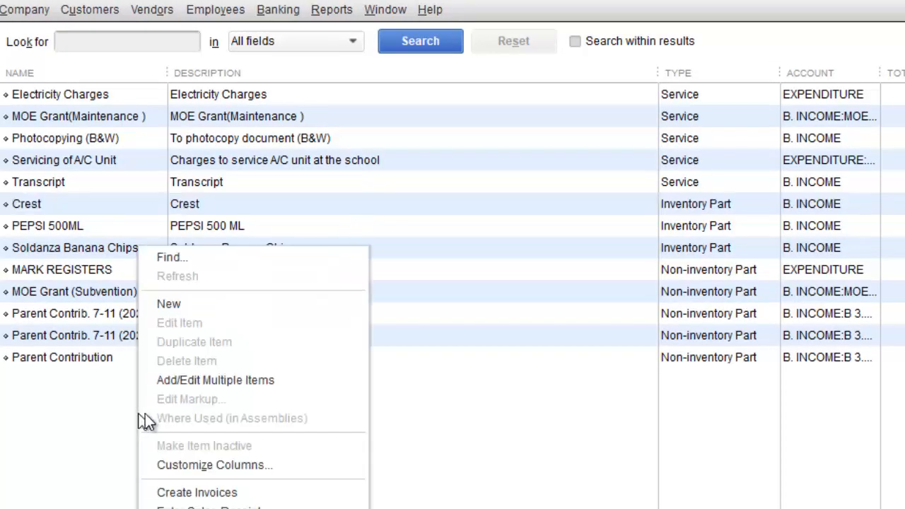
pyautogui.click(213, 296)
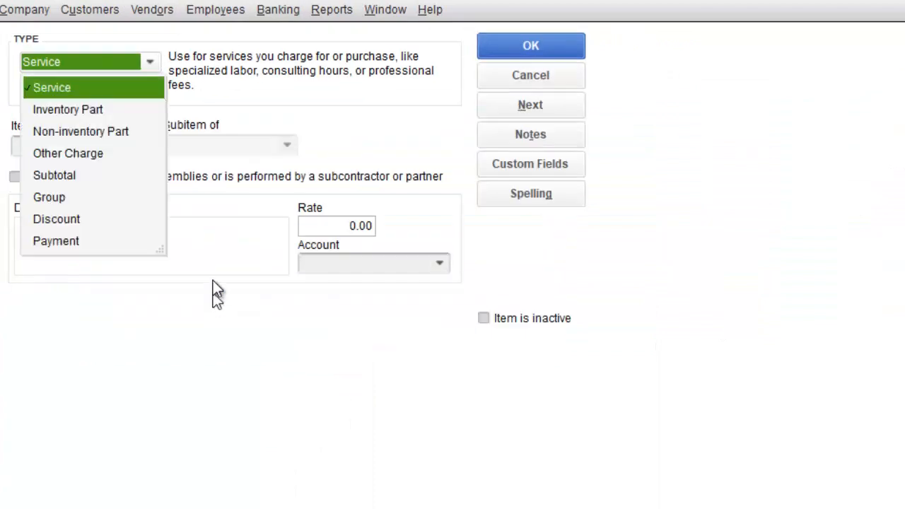
pyautogui.click(78, 109)
pyautogui.click(67, 141)
pyautogui.write('Tie')
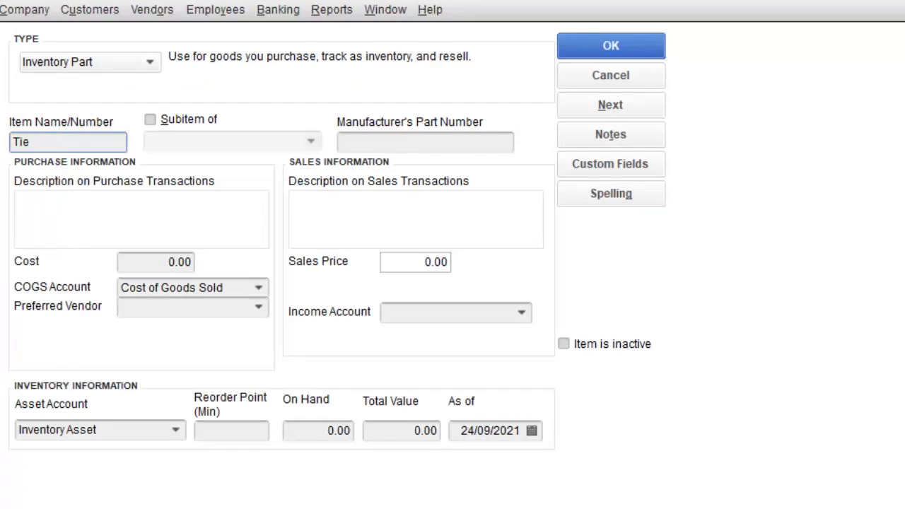
pyautogui.click(49, 202)
pyautogui.write('Tie')
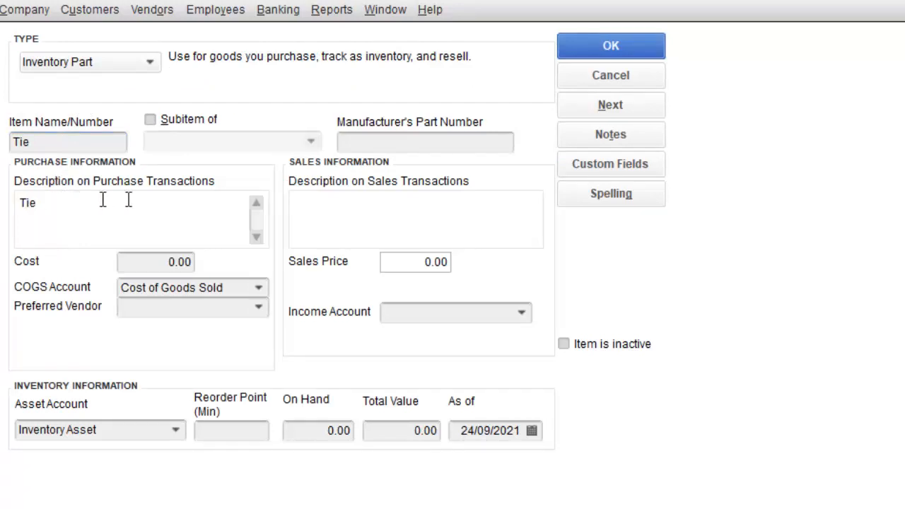
pyautogui.click(322, 226)
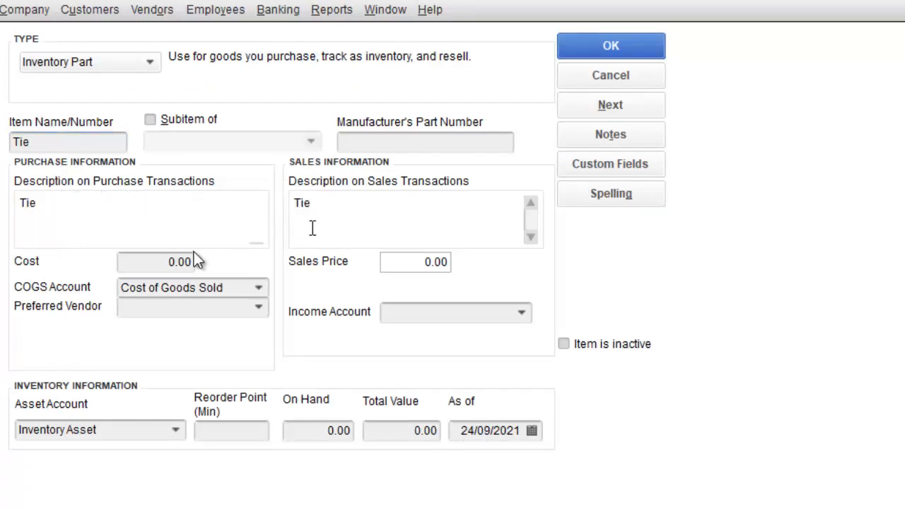
# Step: Set the Tie item's cost to 500 and its sales price to 1,000
pyautogui.click(141, 263)
pyautogui.write('50')
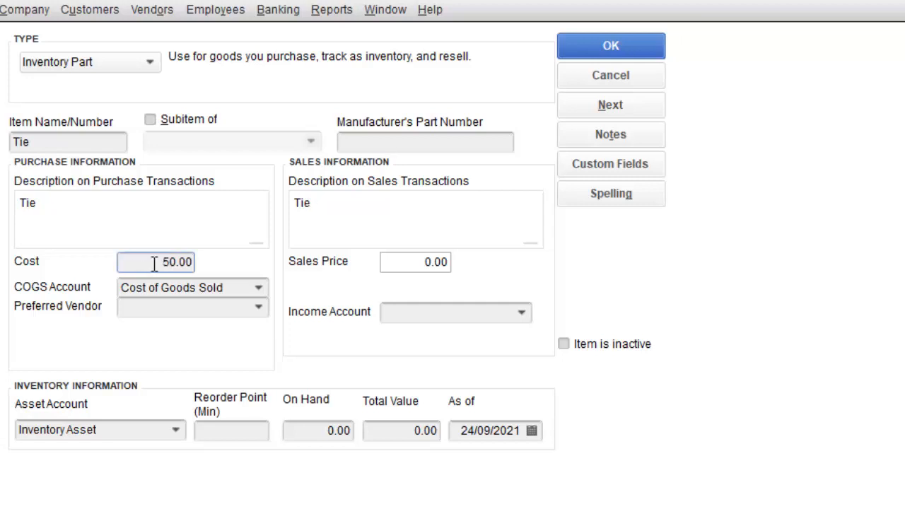
pyautogui.click(391, 260)
pyautogui.write('100')
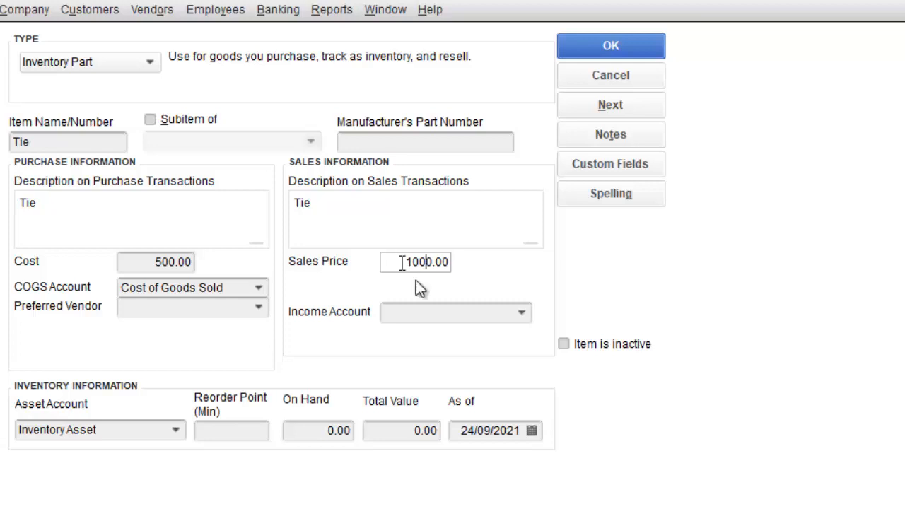
# Step: Assign the Tie item's income account to B. INCOME and set its on-hand quantity to 1,000
pyautogui.click(521, 313)
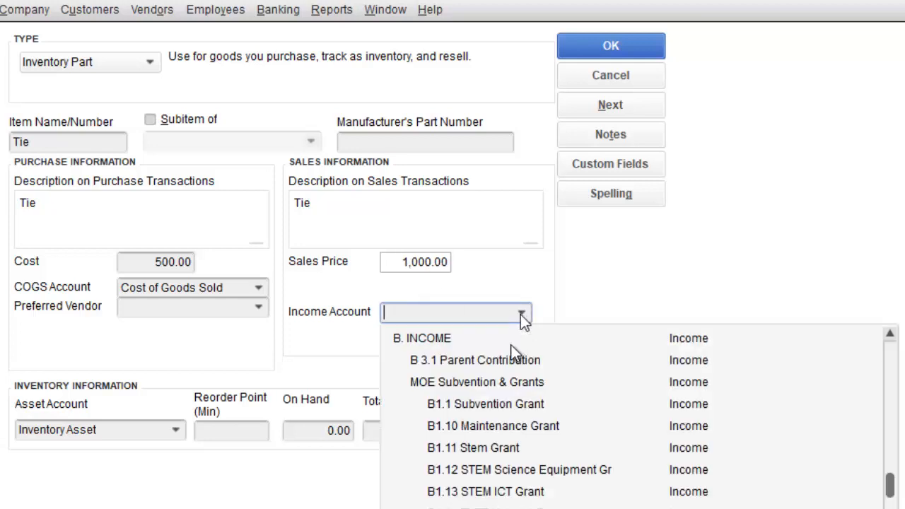
pyautogui.click(497, 338)
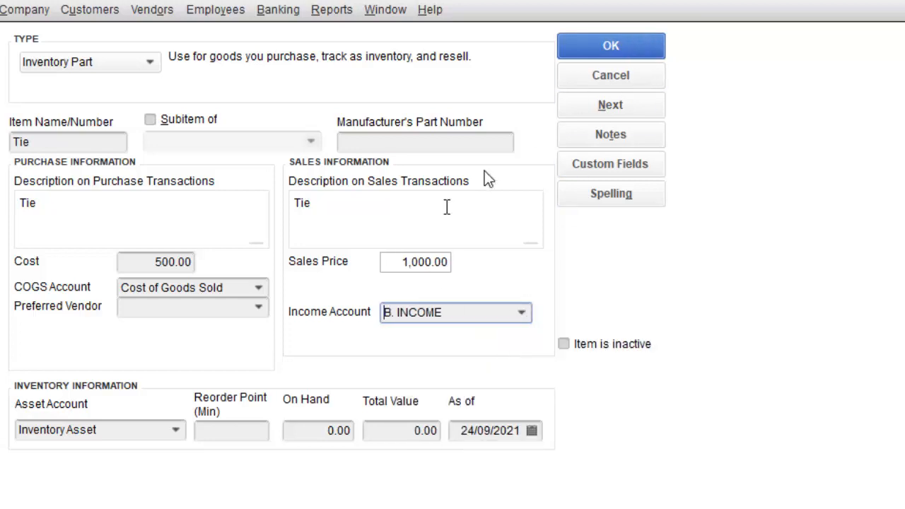
pyautogui.click(323, 432)
pyautogui.click(307, 432)
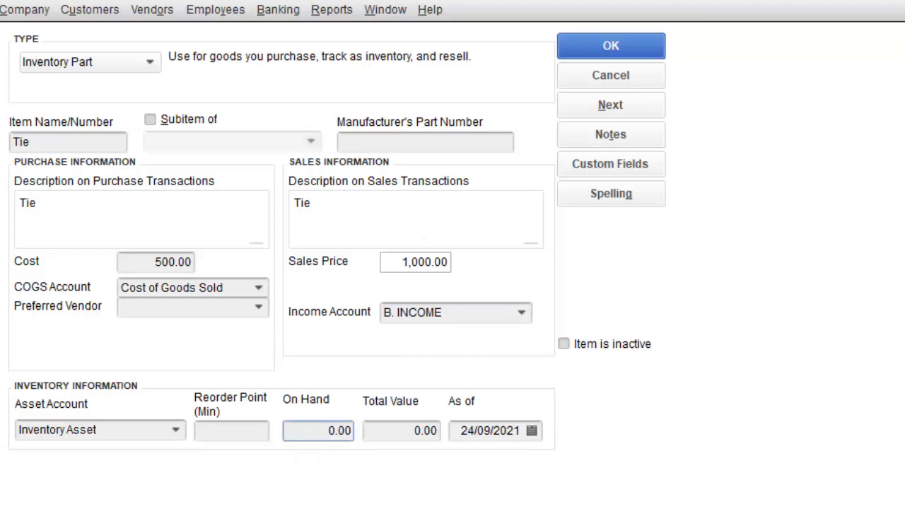
pyautogui.write('1,0')
pyautogui.write('00')
pyautogui.click(406, 432)
pyautogui.click(532, 430)
pyautogui.click(472, 462)
pyautogui.rightClick(465, 508)
pyautogui.click(465, 507)
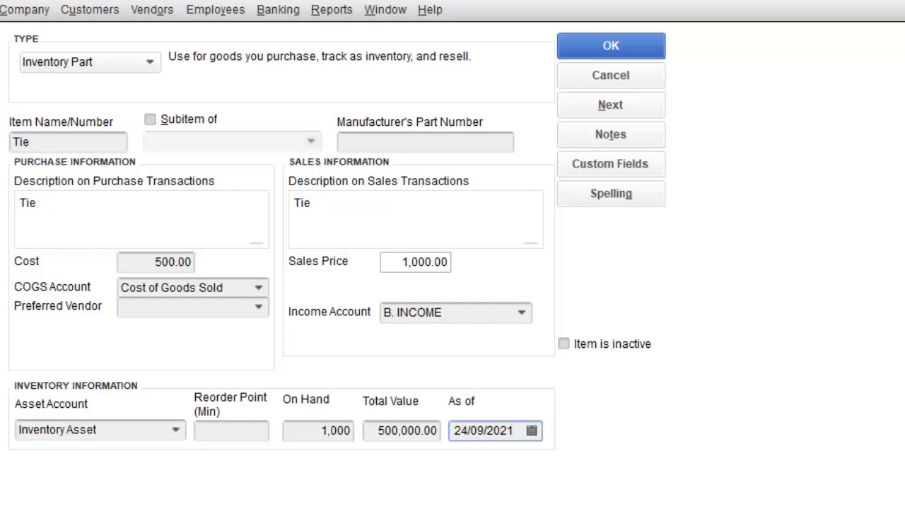
pyautogui.click(623, 502)
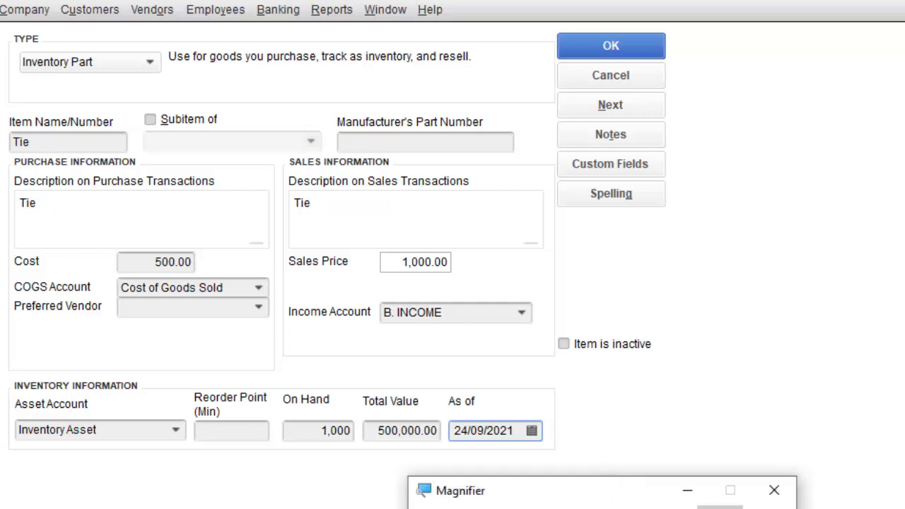
pyautogui.click(533, 432)
pyautogui.click(470, 463)
pyautogui.click(469, 463)
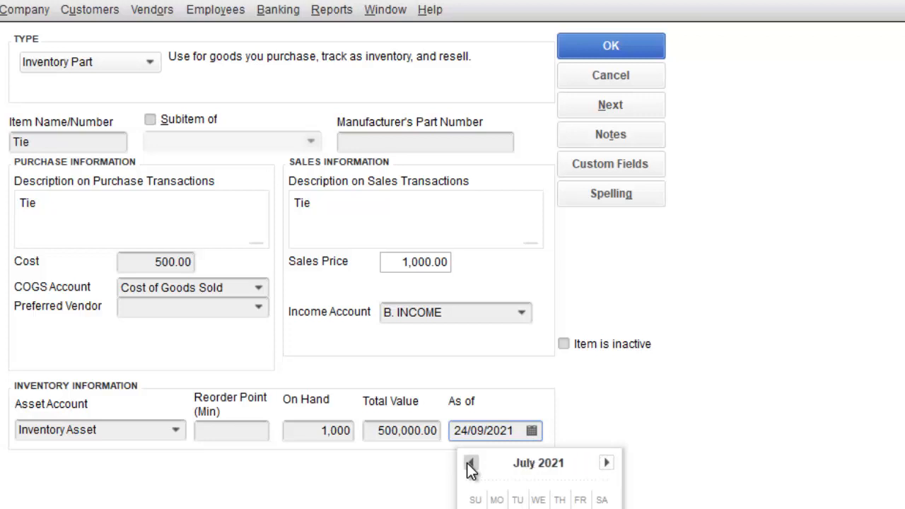
pyautogui.click(559, 507)
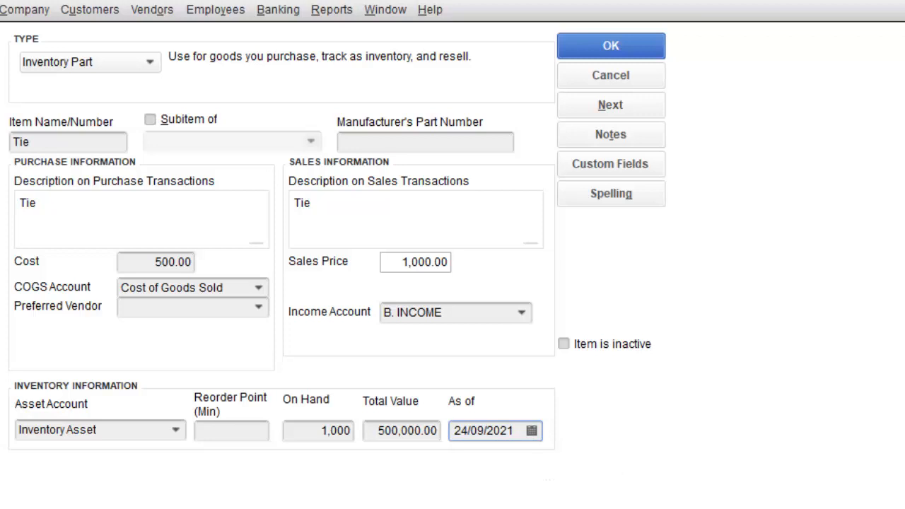
# Step: Set the Tie item's as-of date to 31/08/2021 and save the item
pyautogui.click(533, 433)
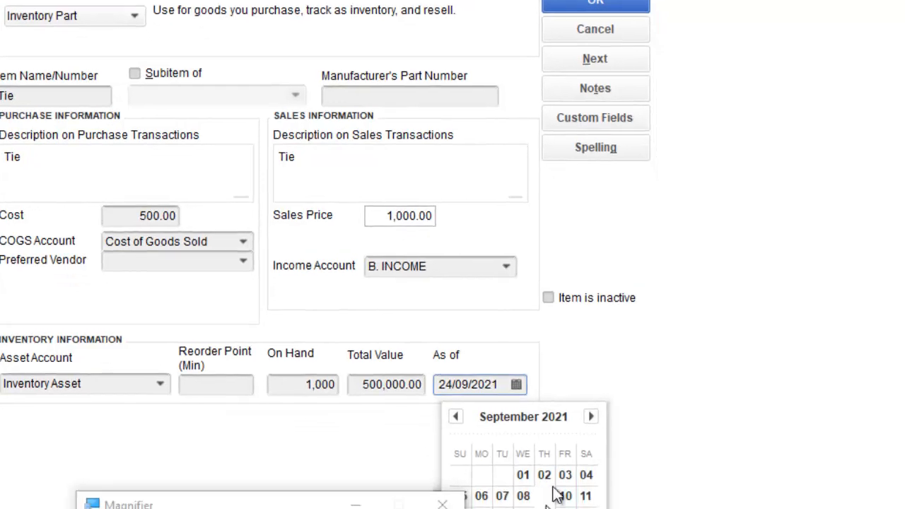
pyautogui.click(593, 420)
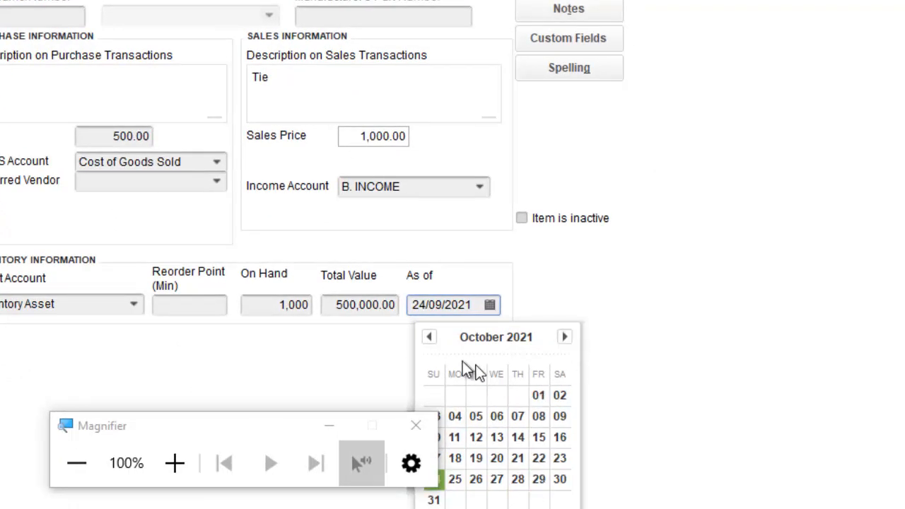
pyautogui.click(429, 337)
pyautogui.click(429, 337)
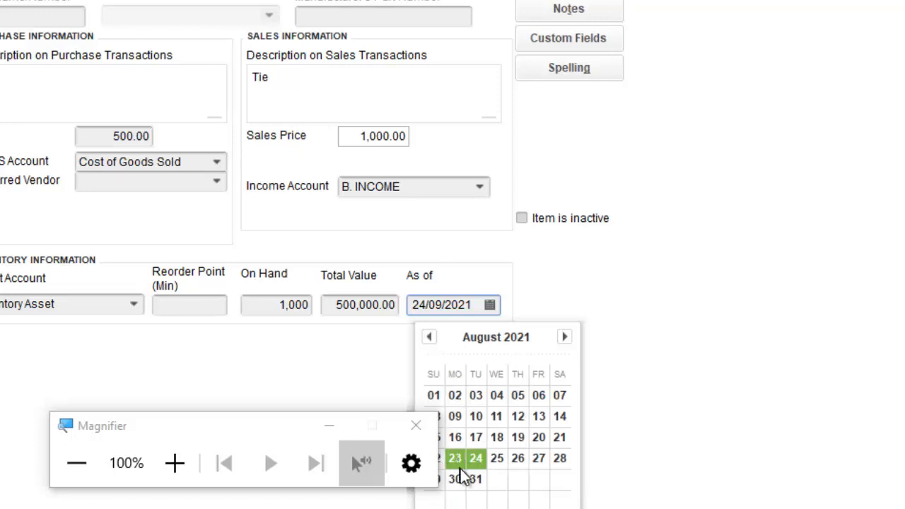
pyautogui.click(476, 483)
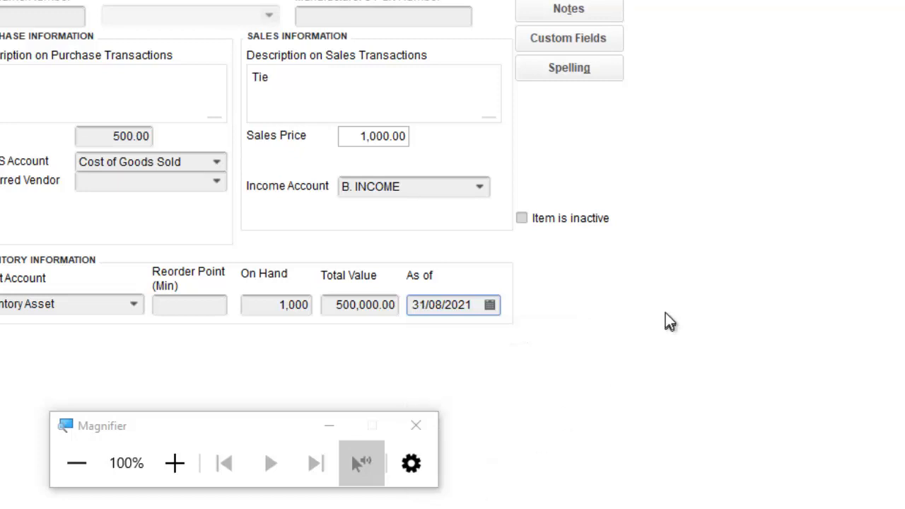
pyautogui.click(535, 16)
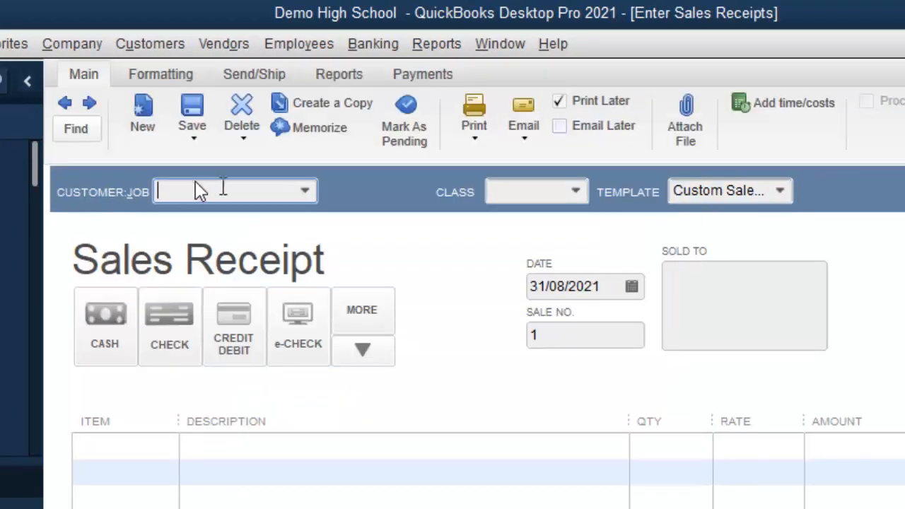
# Step: On a new sales receipt, choose the last customer in the list, assign the FEES class and date it 24/09/2021
pyautogui.click(306, 192)
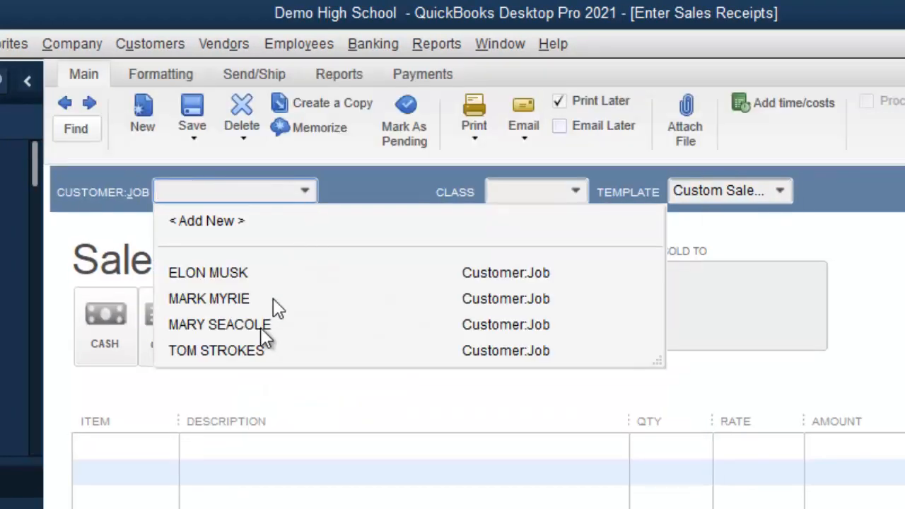
pyautogui.click(241, 350)
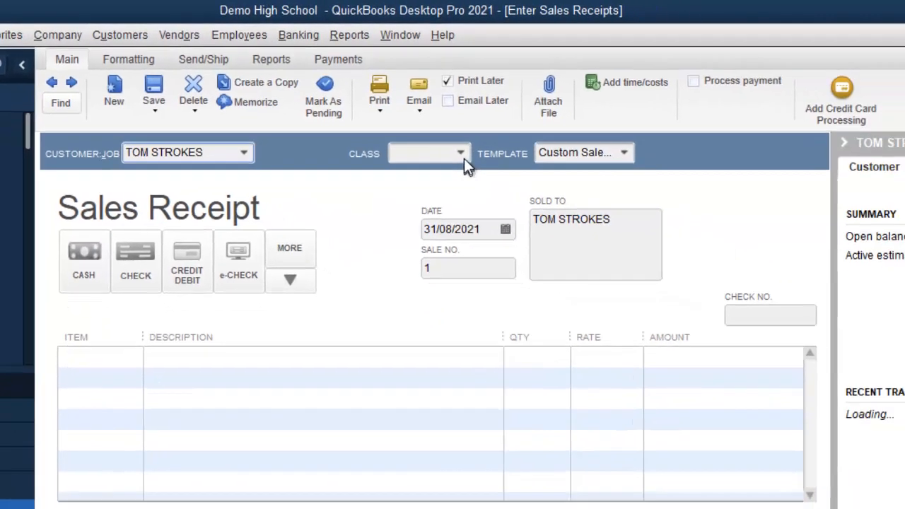
pyautogui.click(576, 191)
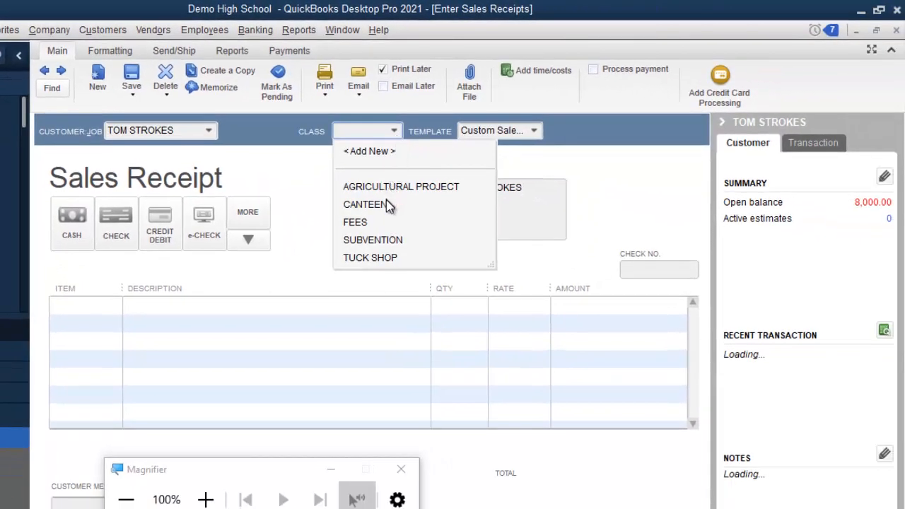
pyautogui.click(375, 222)
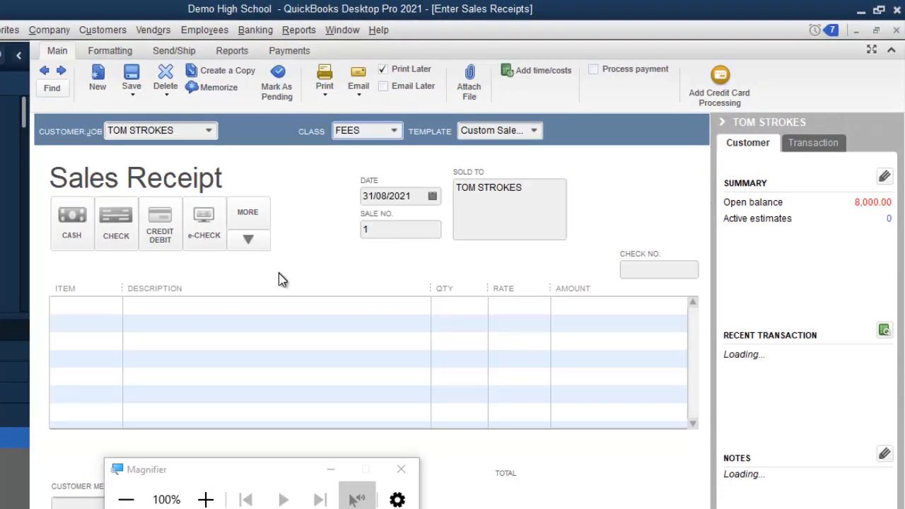
pyautogui.click(432, 196)
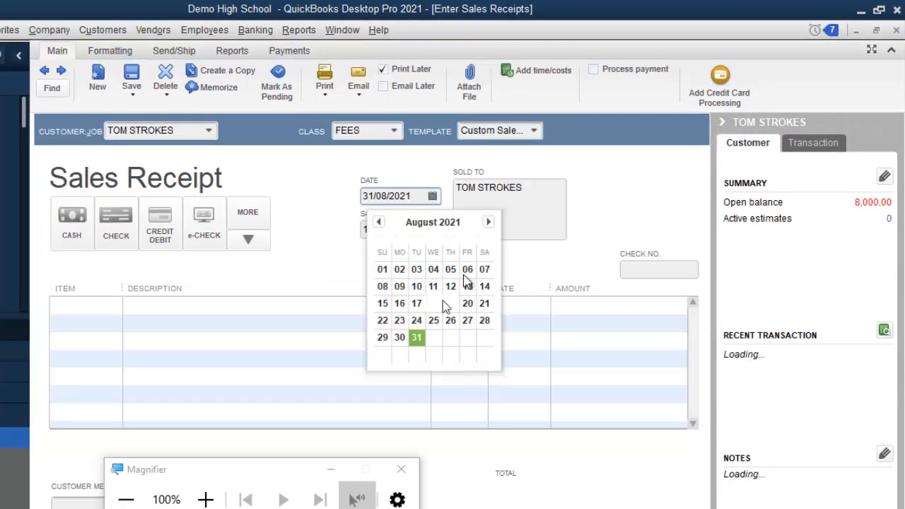
pyautogui.click(489, 222)
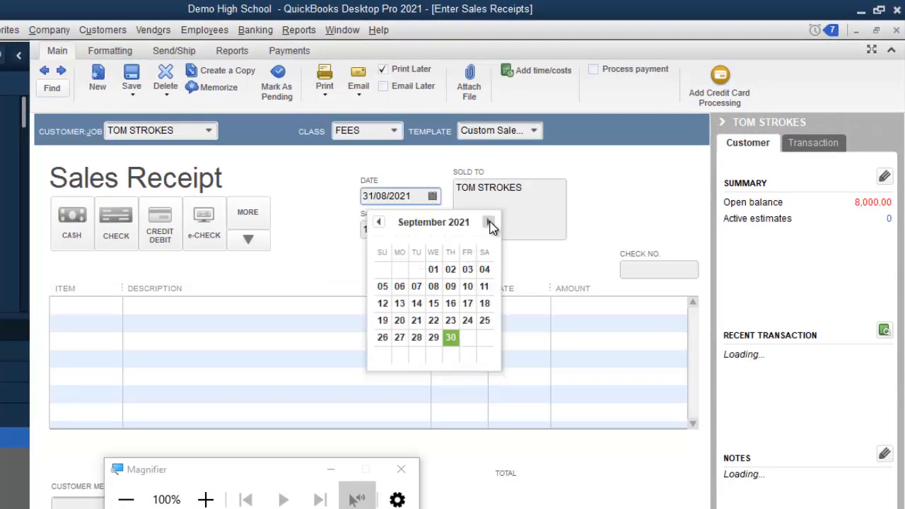
pyautogui.click(468, 320)
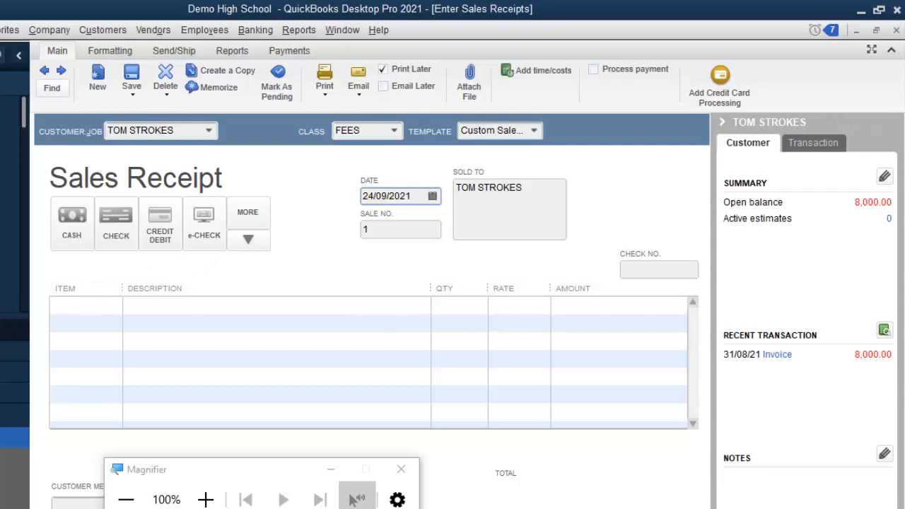
# Step: Add Tie and Crest as line items on the sales receipt, then save and close it
pyautogui.click(87, 317)
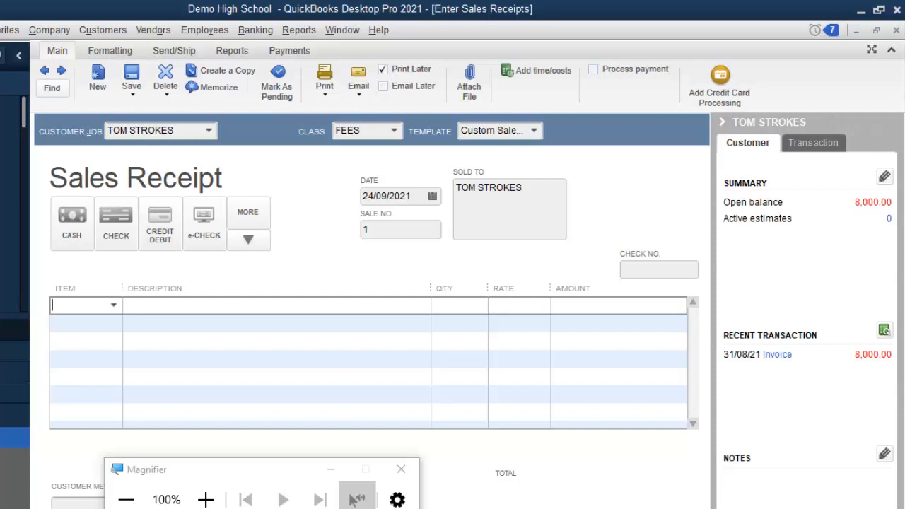
pyautogui.write('Tie')
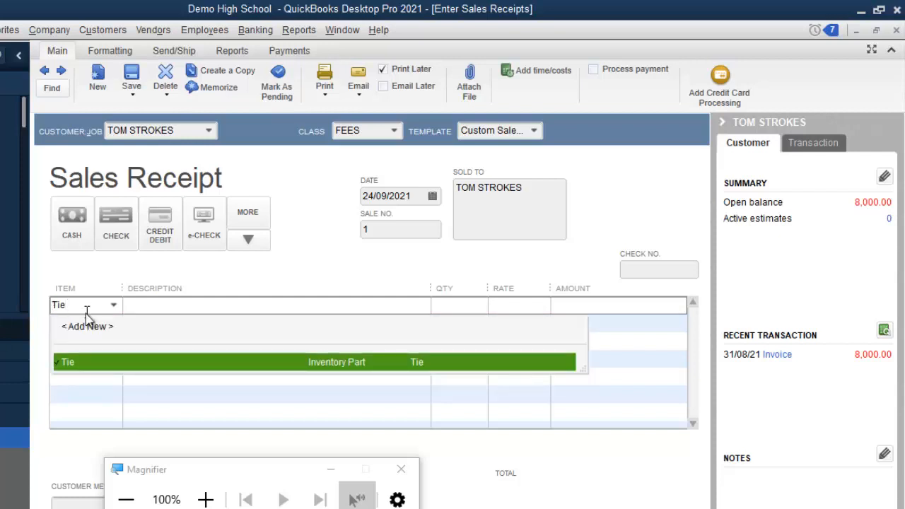
pyautogui.click(75, 362)
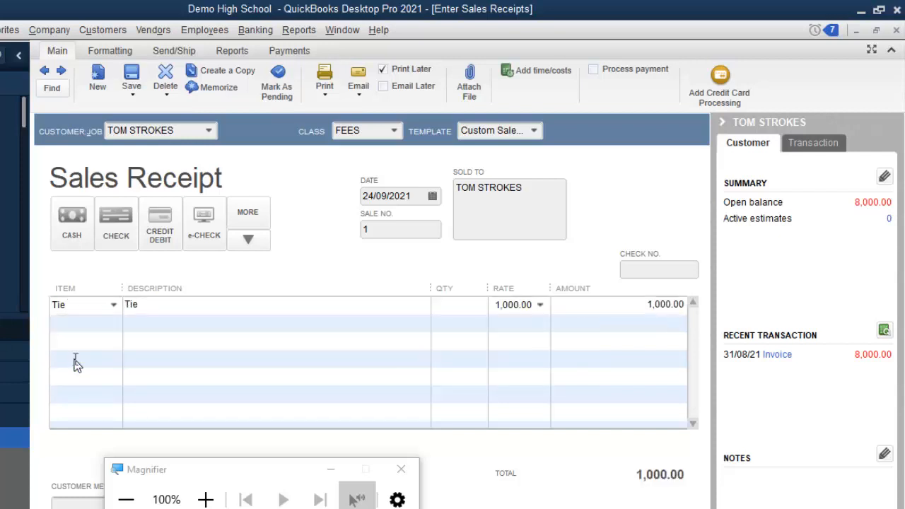
pyautogui.click(99, 324)
pyautogui.write('Crest')
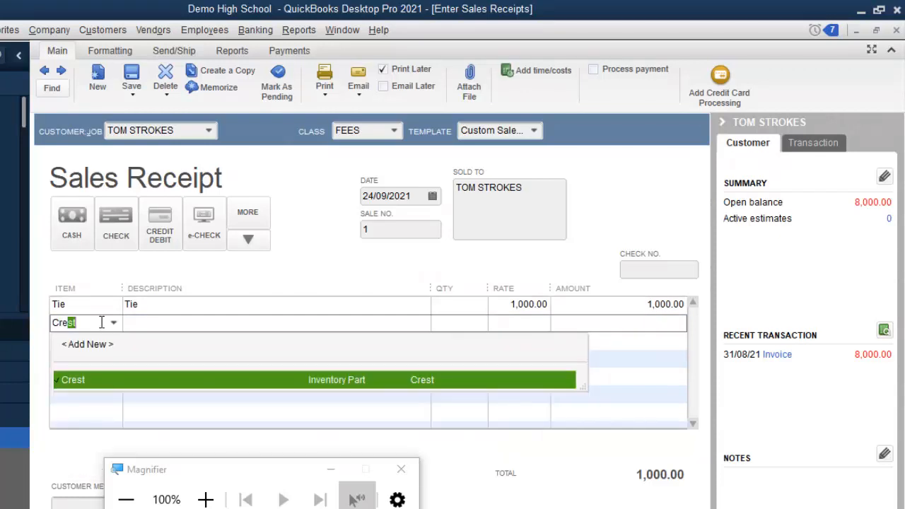
pyautogui.click(115, 381)
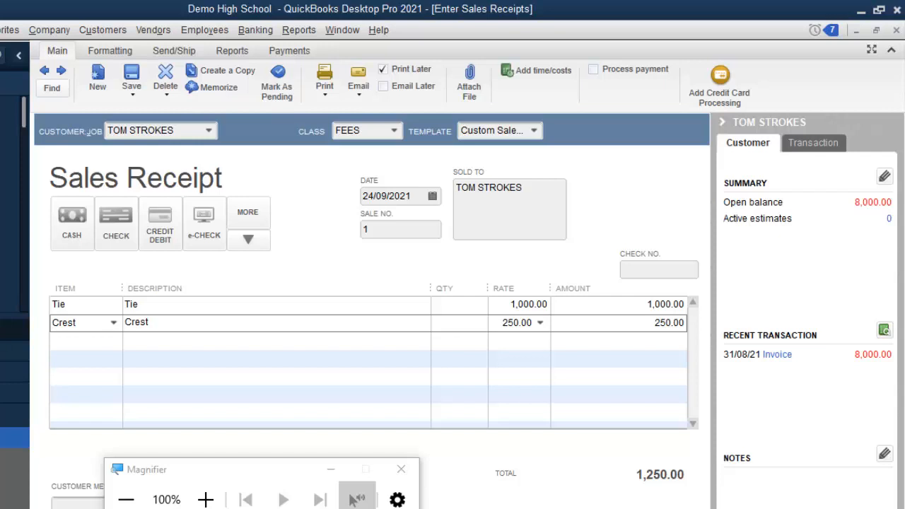
pyautogui.hotkey('alt', 'a')
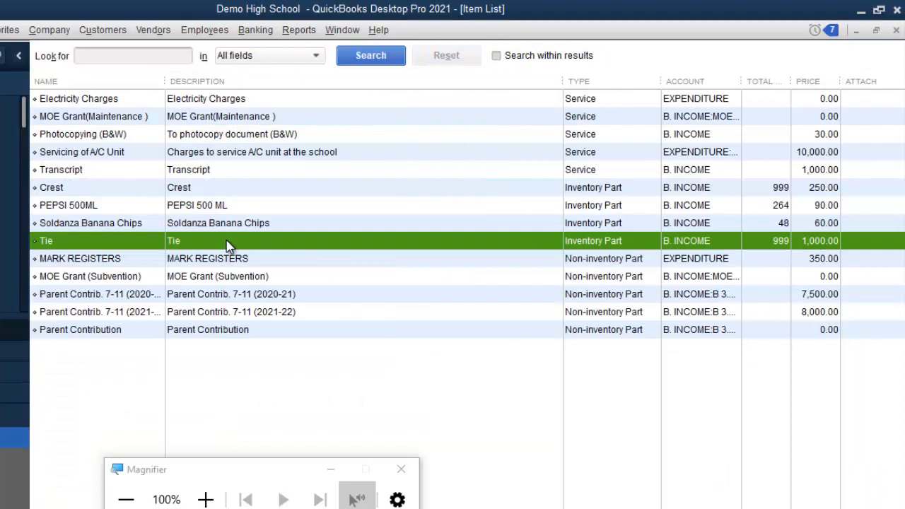
# Step: Check the Tie item's on-hand quantity in its item record, leaving the record unedited
pyautogui.doubleClick(227, 245)
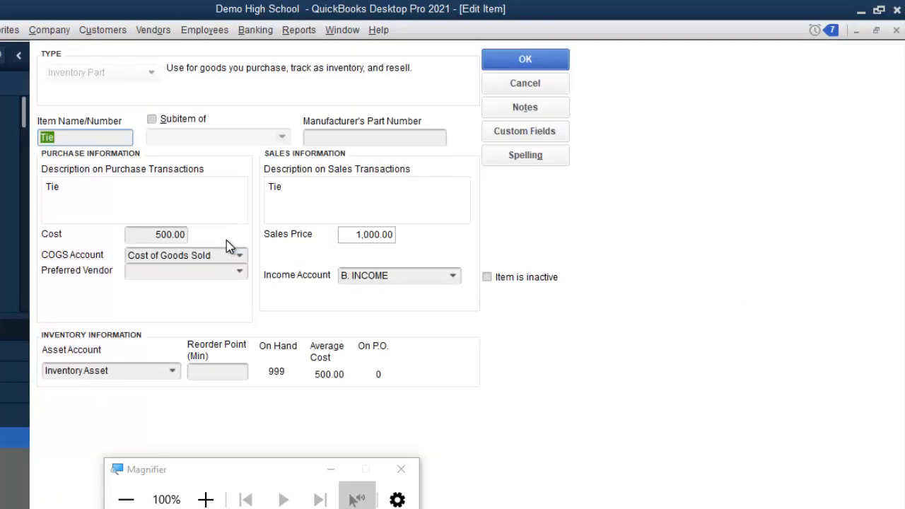
pyautogui.click(546, 85)
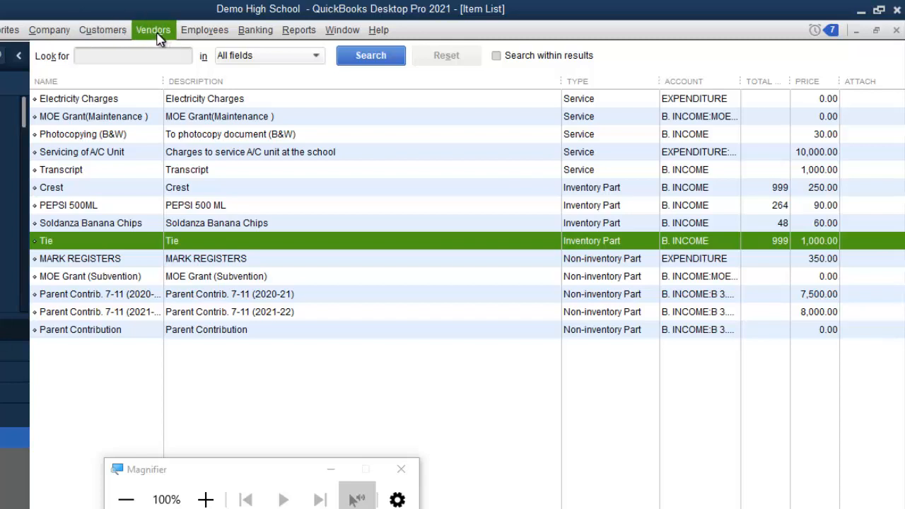
# Step: Reopen the saved Tie and Crest sales receipt and change its sale number to 18562
pyautogui.click(112, 32)
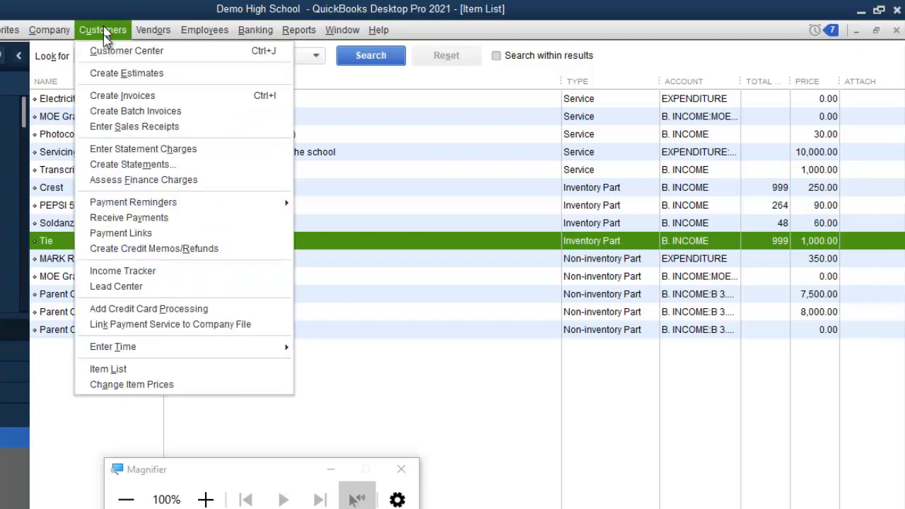
pyautogui.click(124, 128)
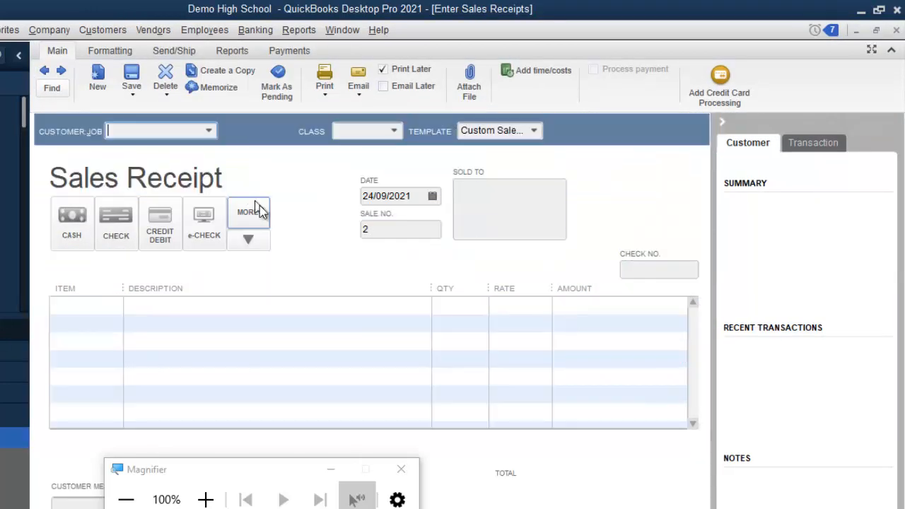
pyautogui.click(44, 72)
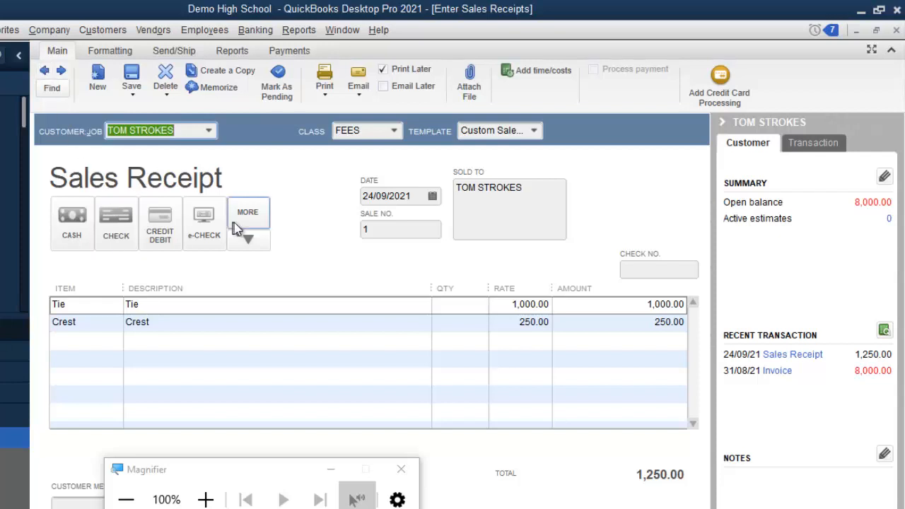
pyautogui.click(372, 230)
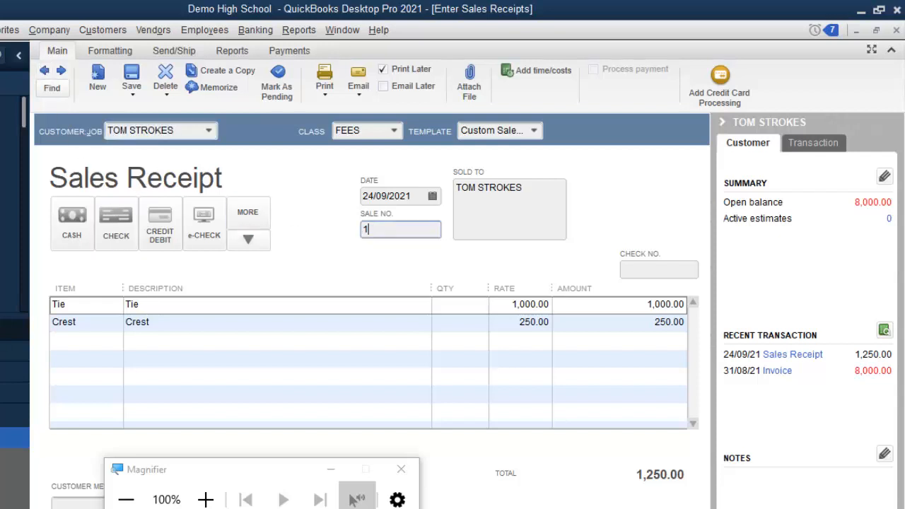
pyautogui.press('BackSpace')
pyautogui.write('18562')
# Step: Open the Custom Sales Receipt template for basic customization and move the Magnifier window off its options
pyautogui.click(110, 51)
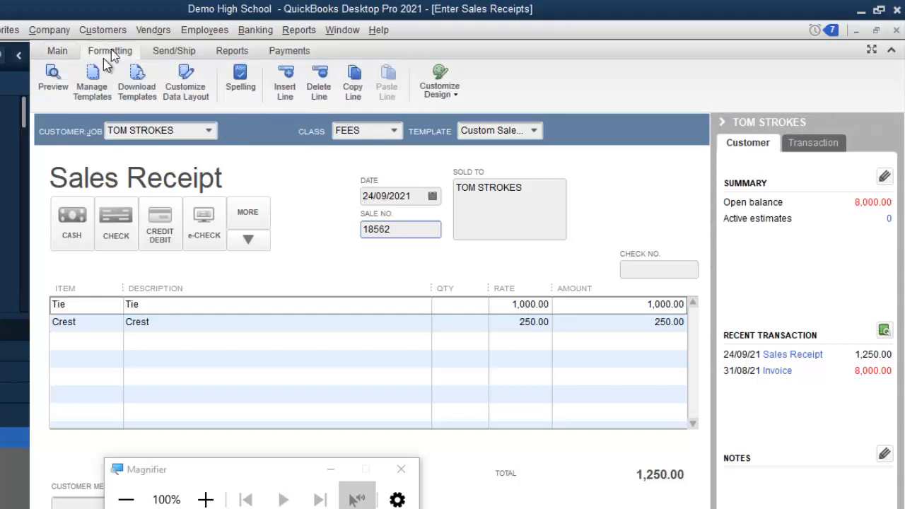
pyautogui.click(87, 95)
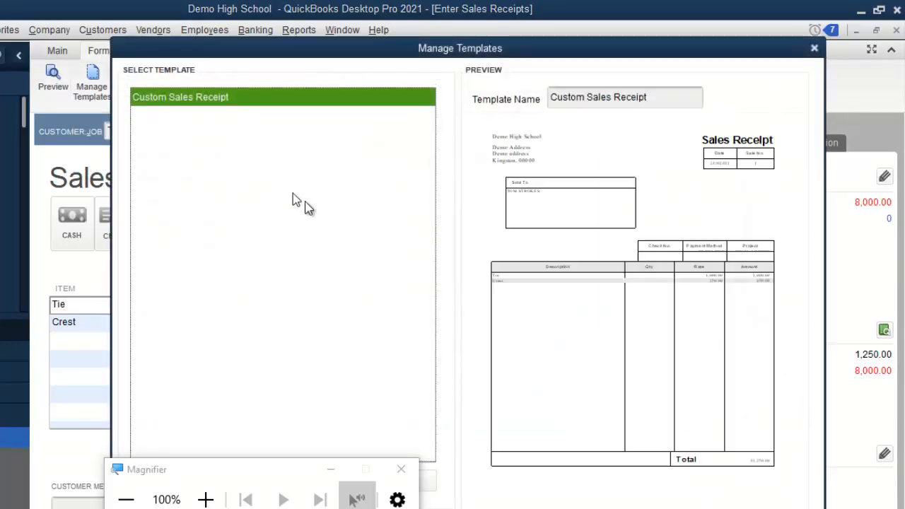
pyautogui.click(624, 507)
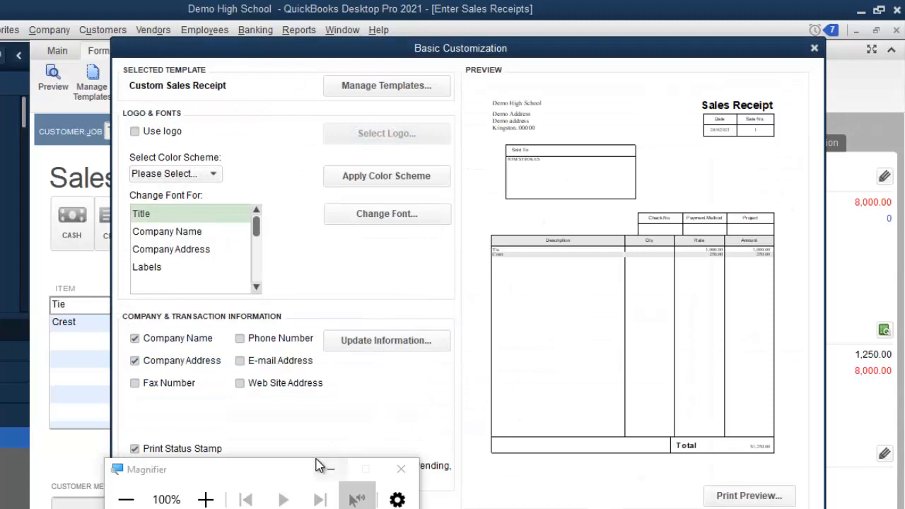
pyautogui.moveTo(292, 471); pyautogui.dragTo(73, 454)
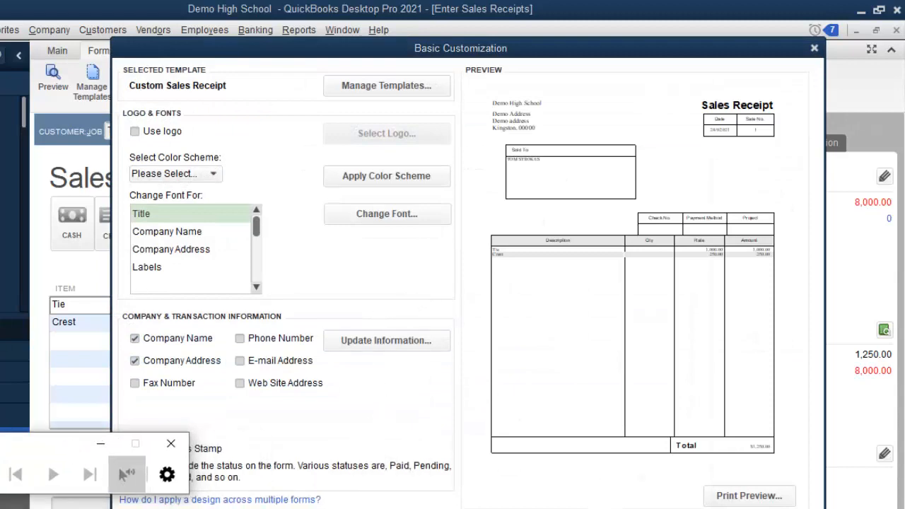
# Step: Retitle the template's Sale Number header field as Receipt#, apply the customization, and save and close the sales receipt
pyautogui.click(352, 507)
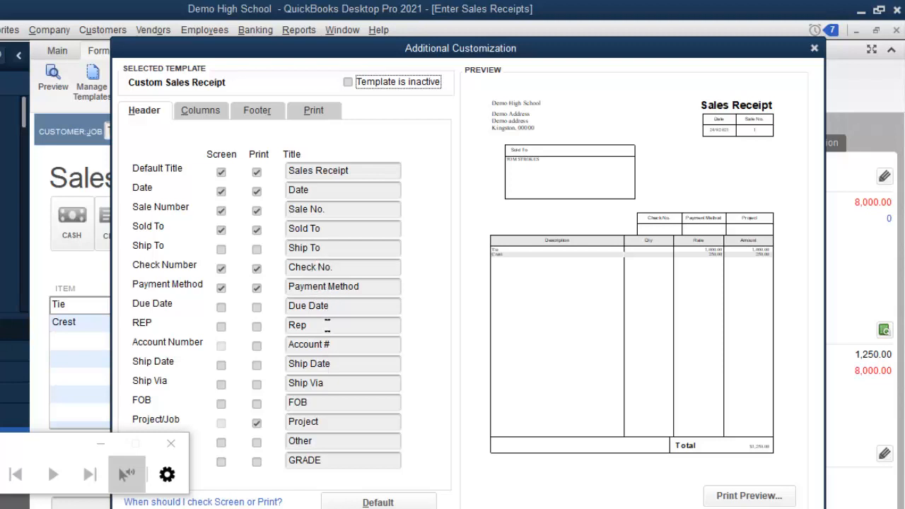
pyautogui.click(305, 209)
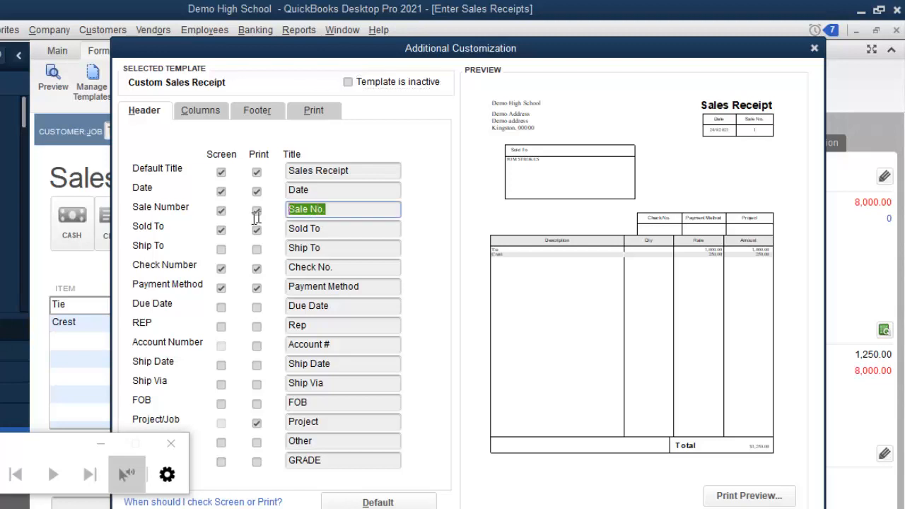
pyautogui.write('Rece')
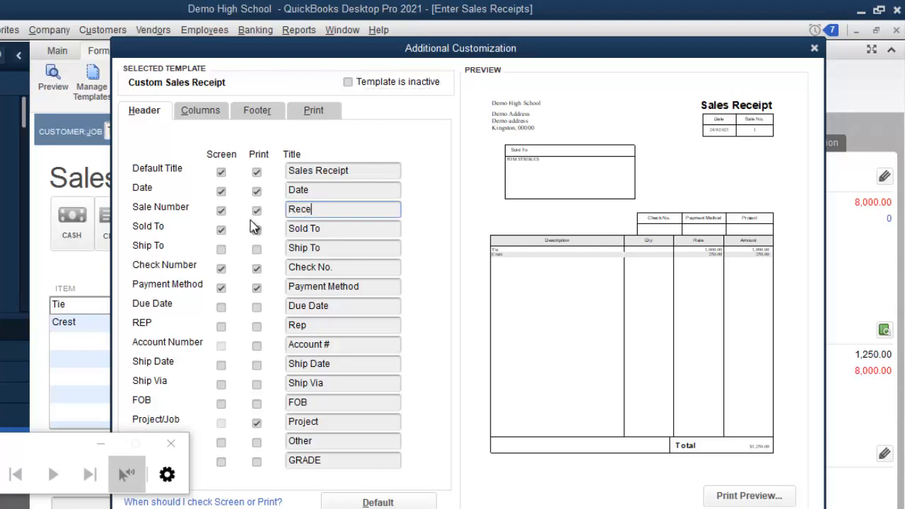
pyautogui.write('ipt#')
pyautogui.press('Tab')
pyautogui.click(478, 265)
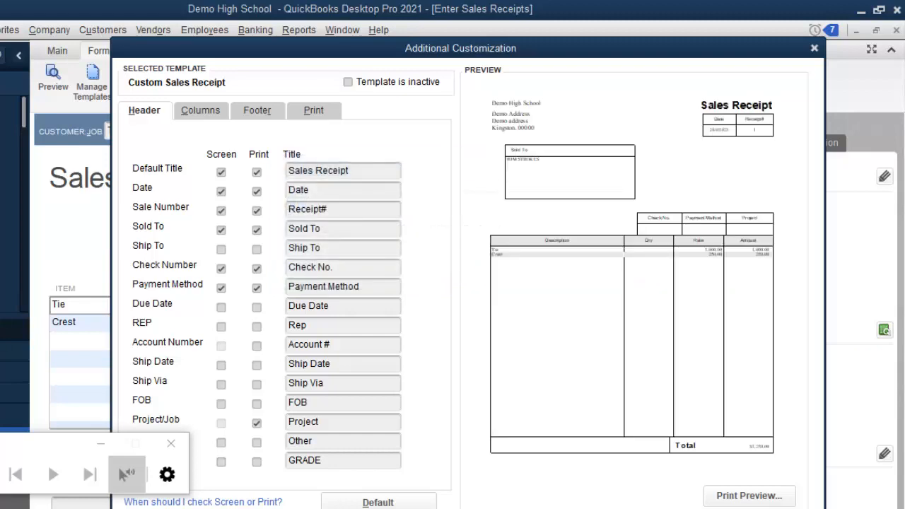
pyautogui.click(552, 508)
pyautogui.click(601, 508)
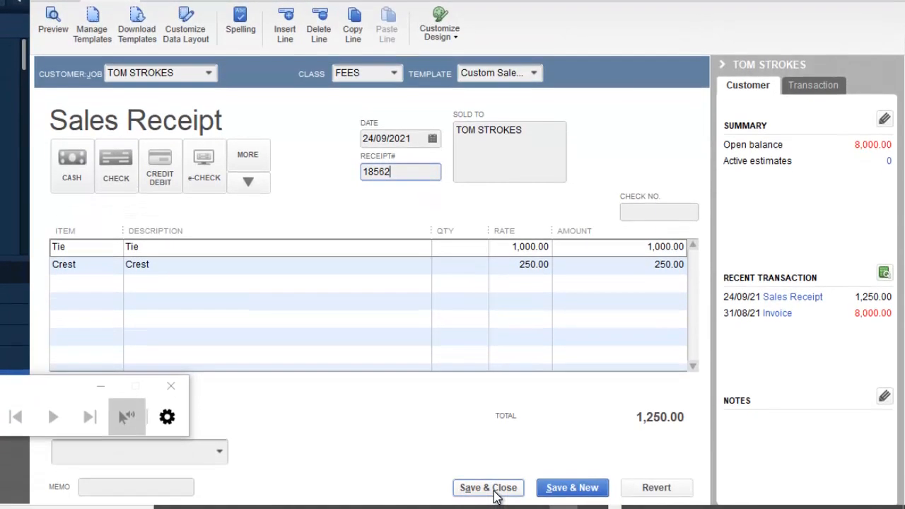
pyautogui.click(489, 488)
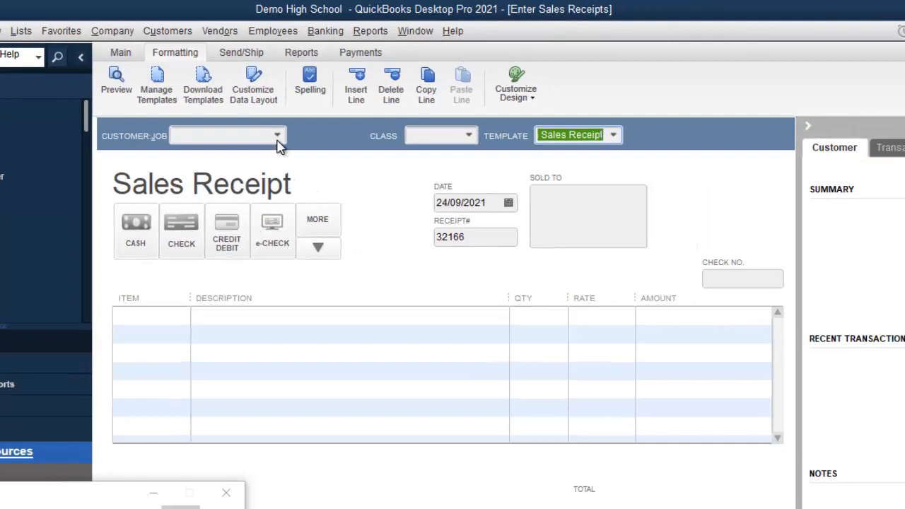
# Step: Add a new customer from the blank sales receipt, entering the customer's full name in capitals, and save the record
pyautogui.click(277, 139)
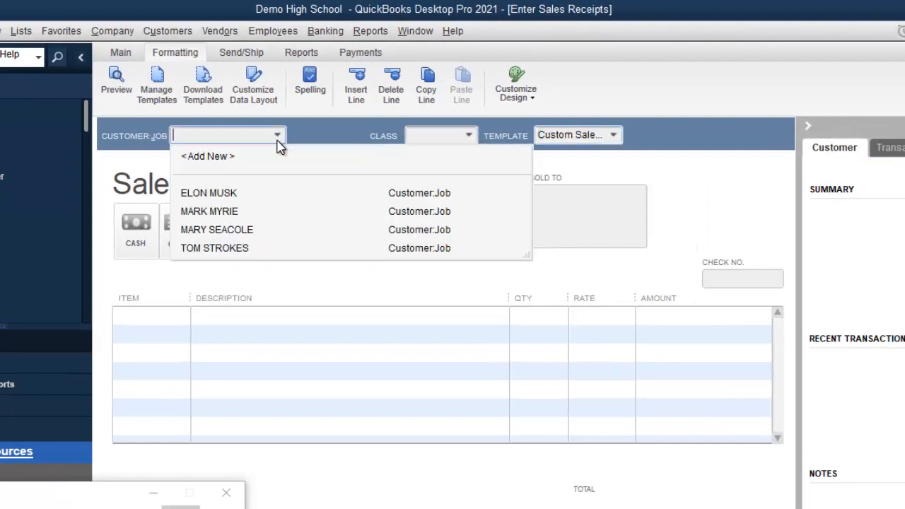
pyautogui.click(231, 158)
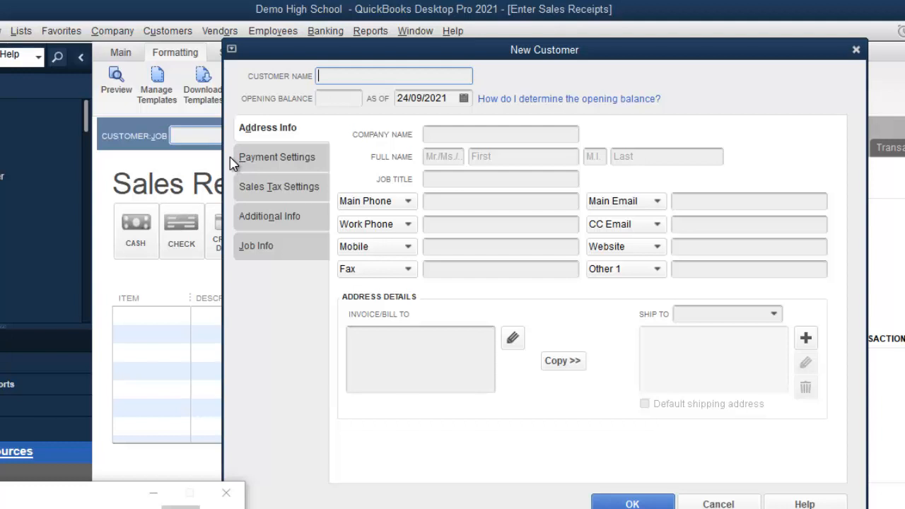
pyautogui.write('mar')
pyautogui.press('BackSpace')
pyautogui.press('BackSpace')
pyautogui.press('BackSpace')
pyautogui.write('MARIE')
pyautogui.press('BackSpace')
pyautogui.write('A CAREY')
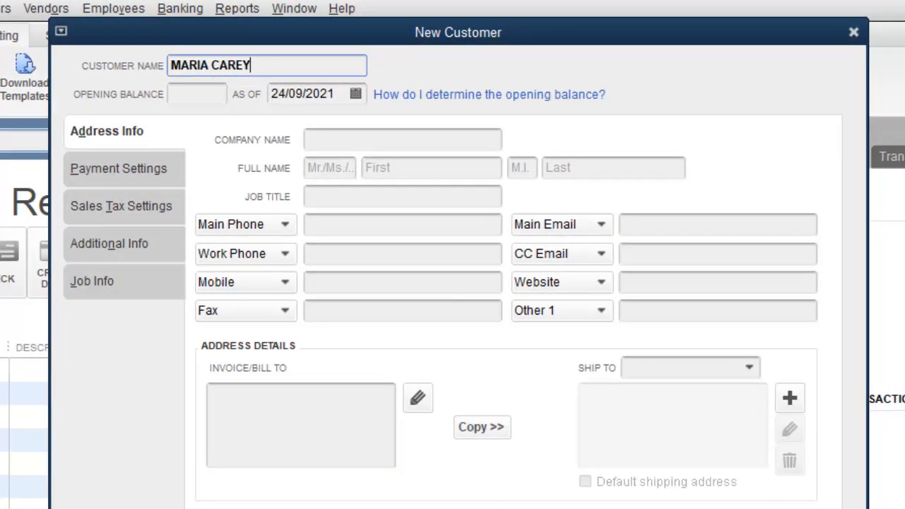
pyautogui.press('Return')
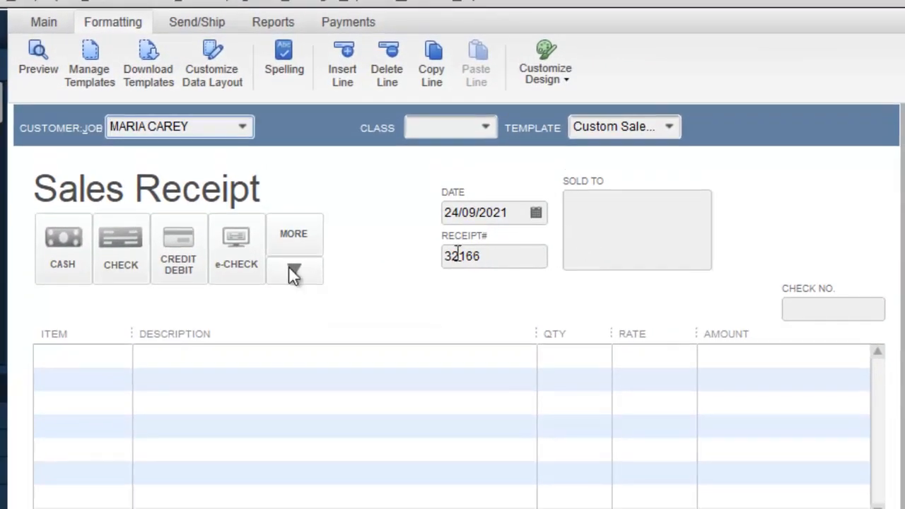
# Step: Add Soldanza Banana Chips as the first line item on the sales receipt
pyautogui.click(69, 358)
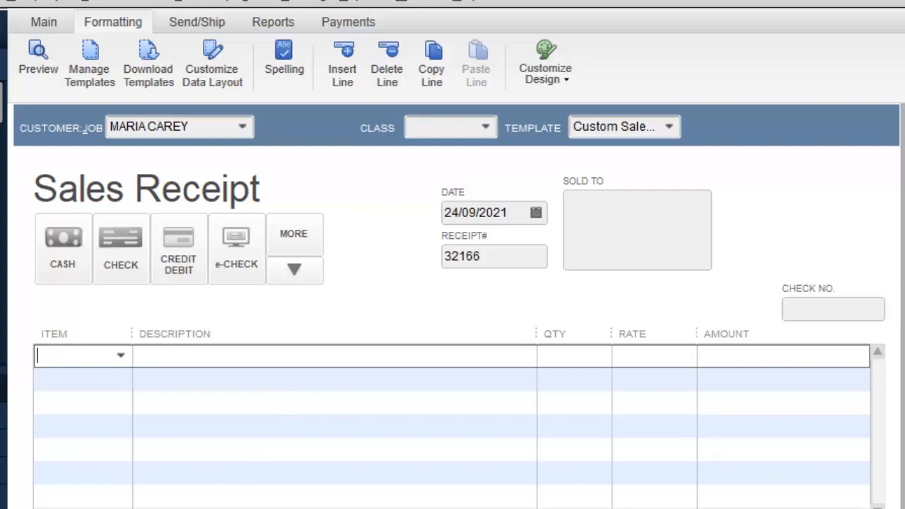
pyautogui.write('s')
pyautogui.click(275, 430)
# Step: Try to set the Soldanza Banana Chips quantity to 50
pyautogui.click(581, 362)
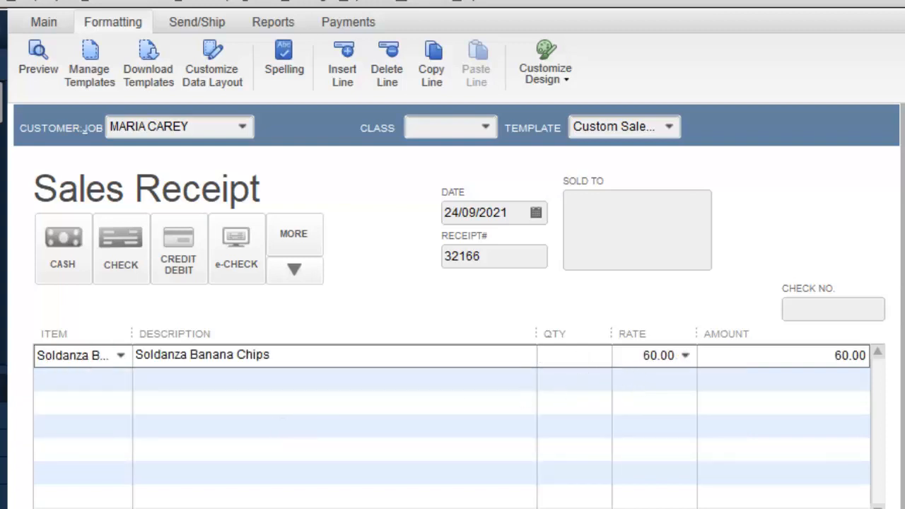
pyautogui.write('60')
pyautogui.press('BackSpace')
pyautogui.write('50')
pyautogui.press('BackSpace')
pyautogui.press('BackSpace')
pyautogui.press('BackSpace')
pyautogui.write('50')
pyautogui.press('Tab')
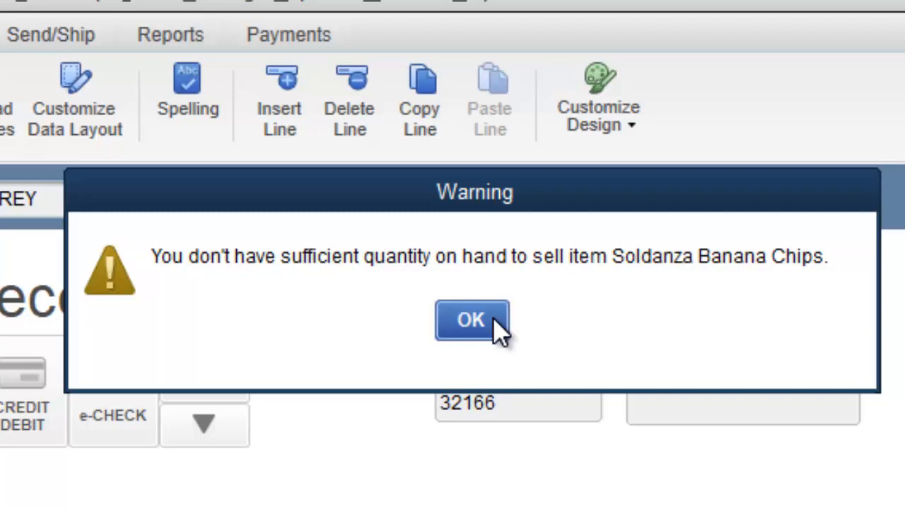
pyautogui.click(493, 318)
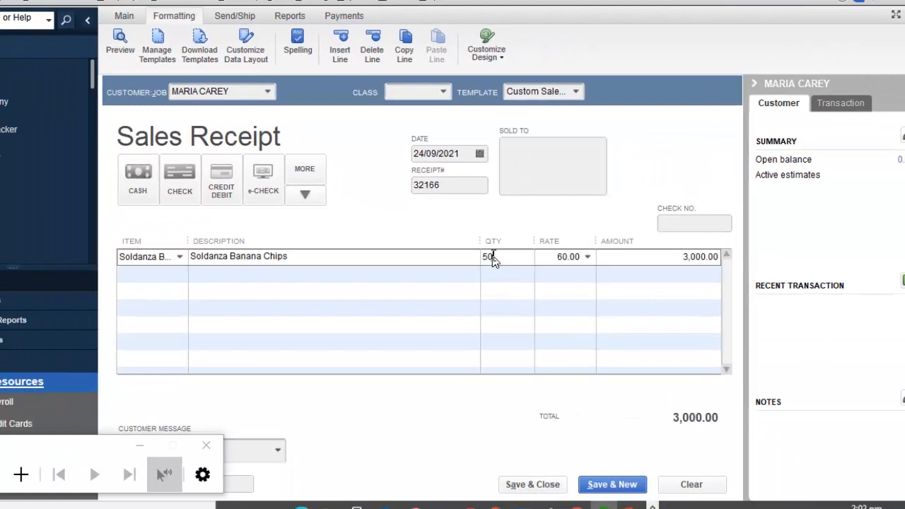
# Step: Set the Soldanza Banana Chips quantity to 35 on the sales receipt
pyautogui.doubleClick(488, 256)
pyautogui.write('35')
pyautogui.click(178, 278)
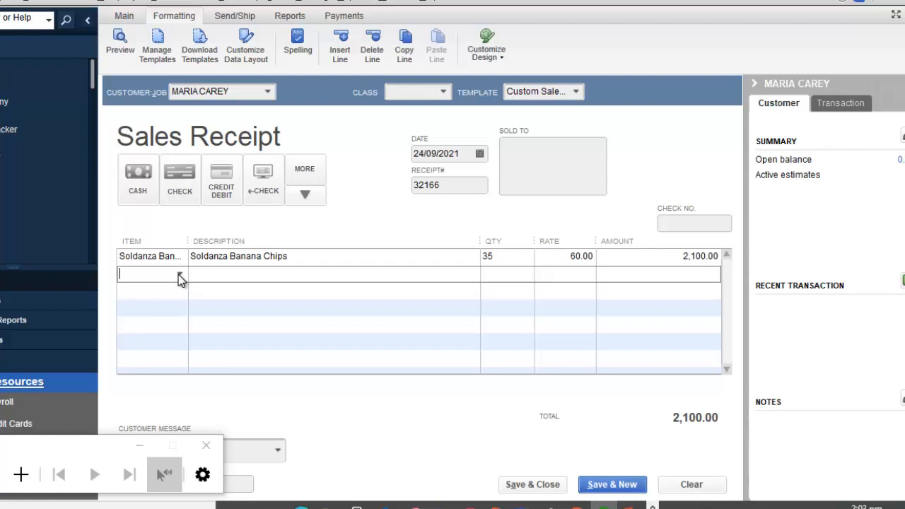
# Step: Add PEPSI 500ML as the second line item on the sales receipt with a quantity of 35
pyautogui.click(178, 274)
pyautogui.click(178, 274)
pyautogui.write('PEPSI 500ML')
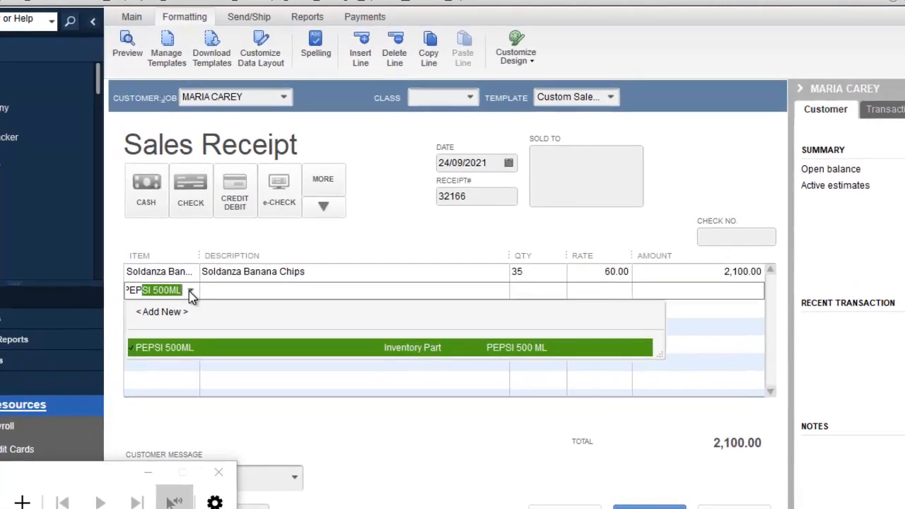
pyautogui.press('Tab')
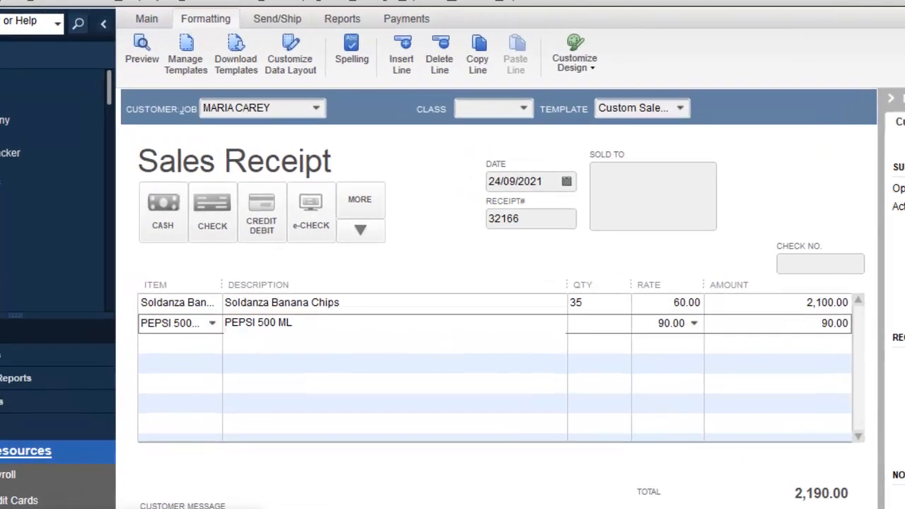
pyautogui.click(582, 322)
pyautogui.write('35')
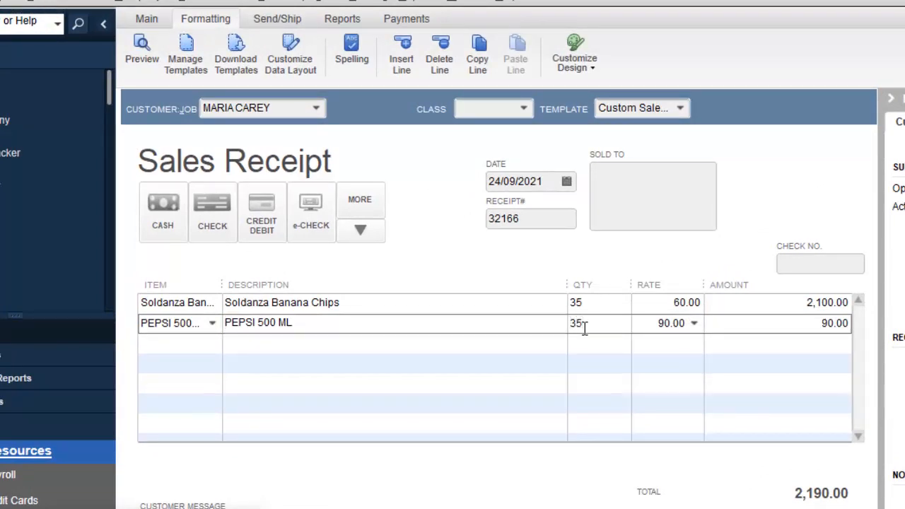
pyautogui.click(607, 308)
pyautogui.press('Down')
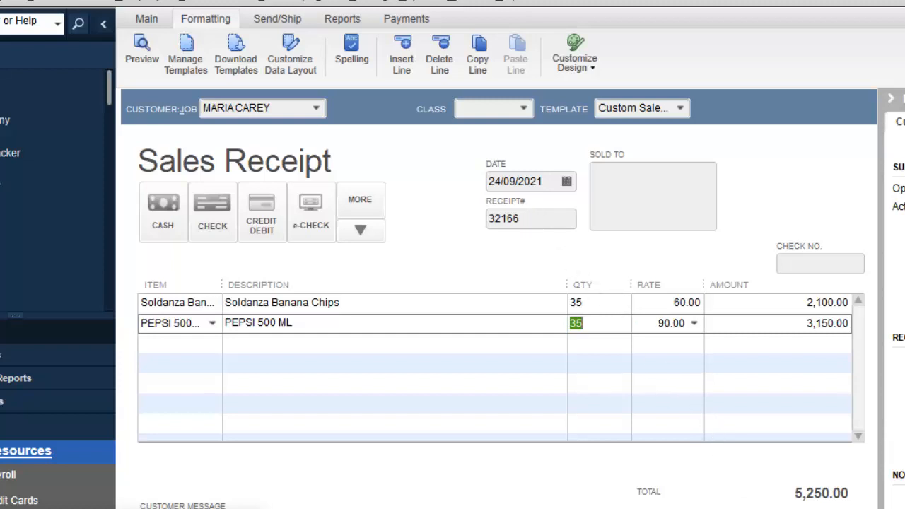
# Step: Assign the TUCK SHOP class to the sales receipt, then save and close it
pyautogui.click(608, 507)
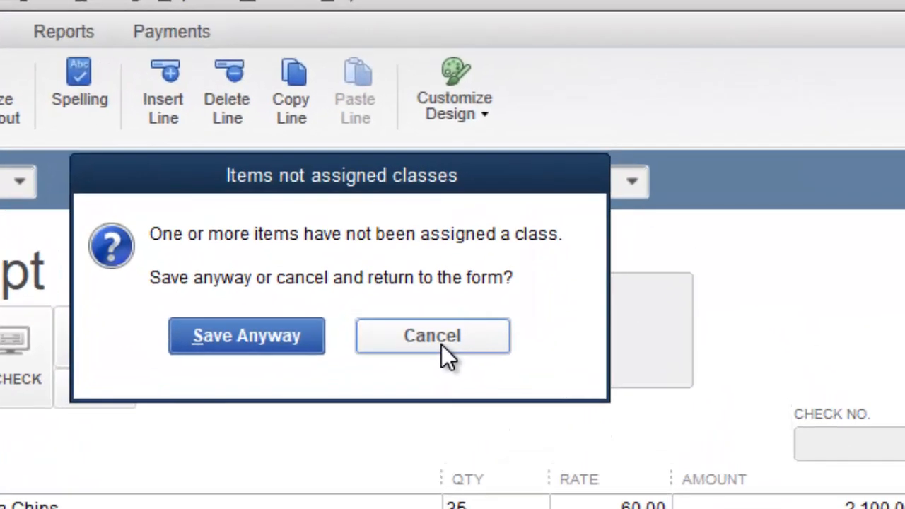
pyautogui.click(564, 205)
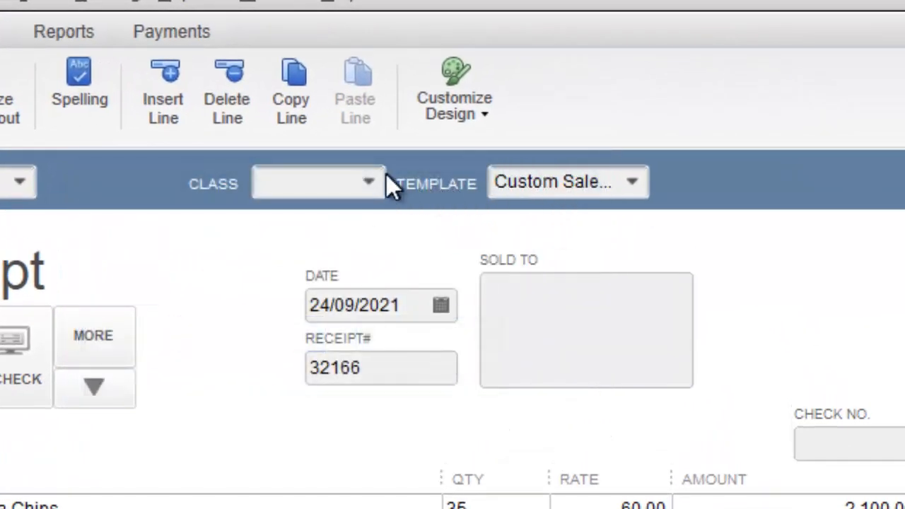
pyautogui.click(368, 182)
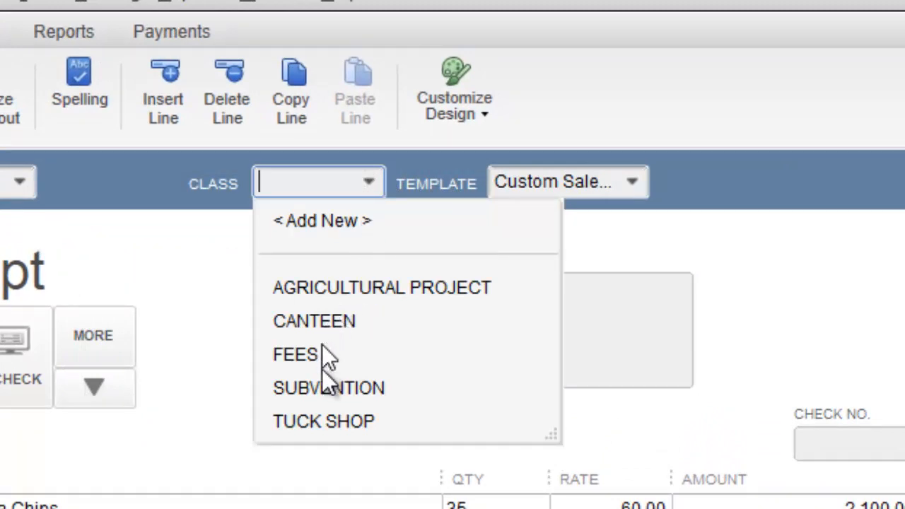
pyautogui.click(330, 423)
pyautogui.click(609, 507)
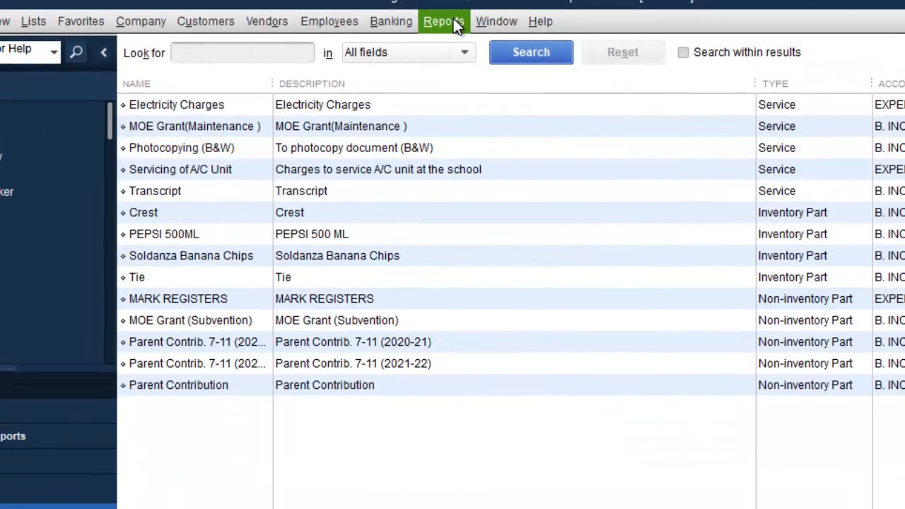
# Step: Open the Profit & Loss by Class report
pyautogui.click(454, 20)
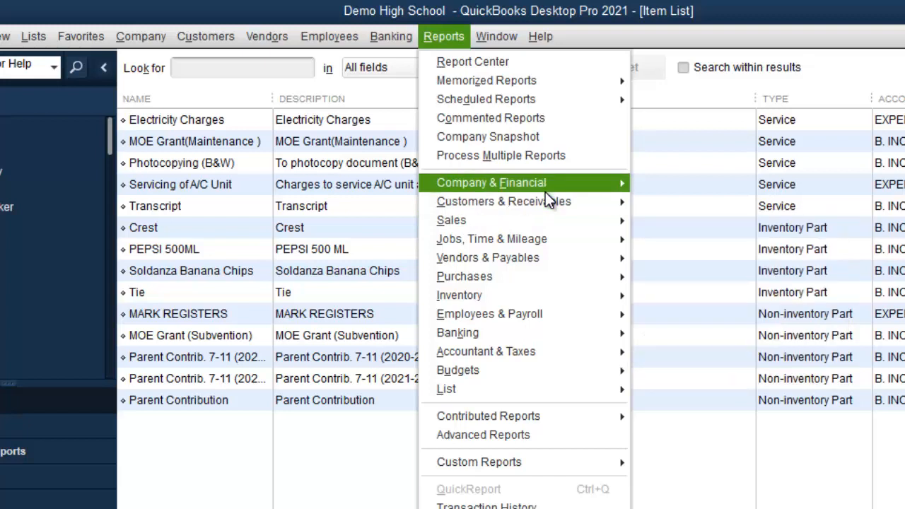
pyautogui.moveTo(541, 220)
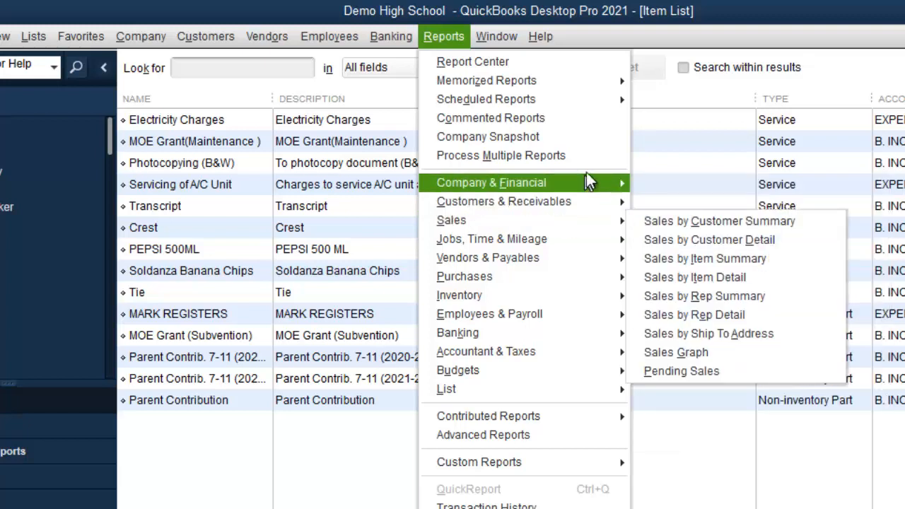
pyautogui.moveTo(590, 183)
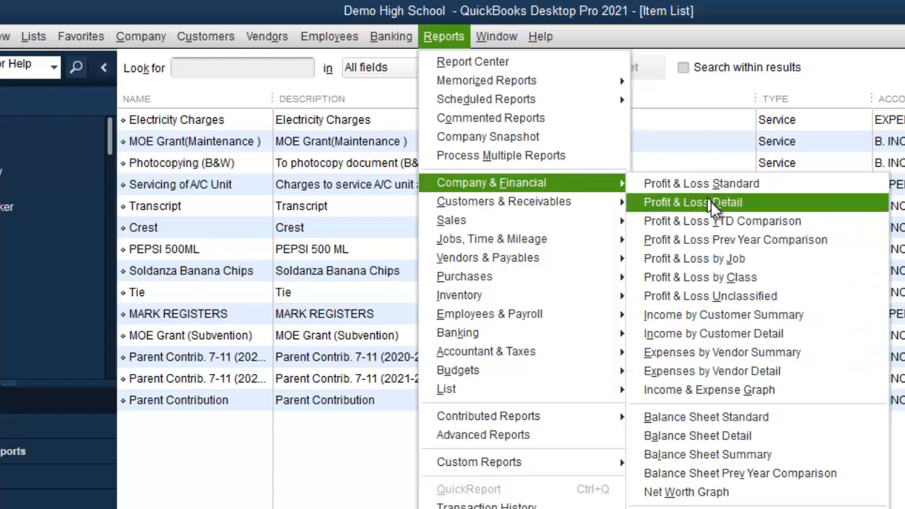
pyautogui.click(717, 276)
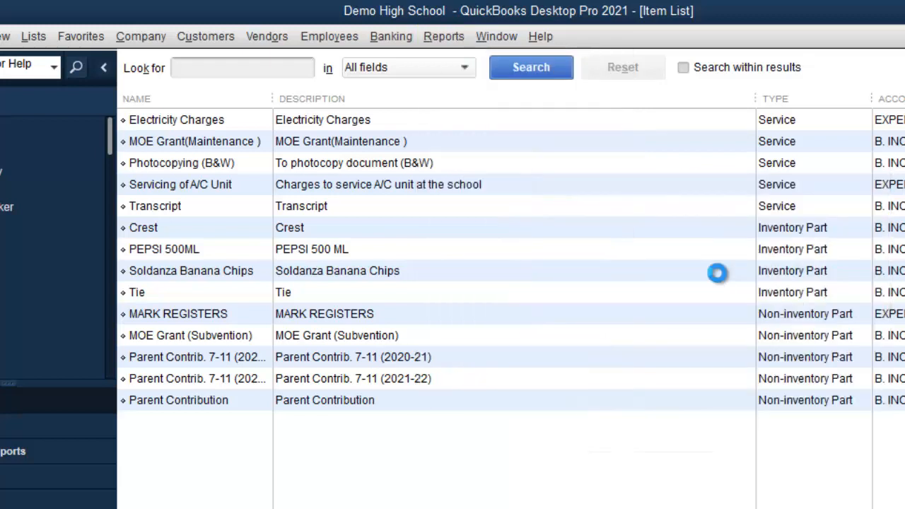
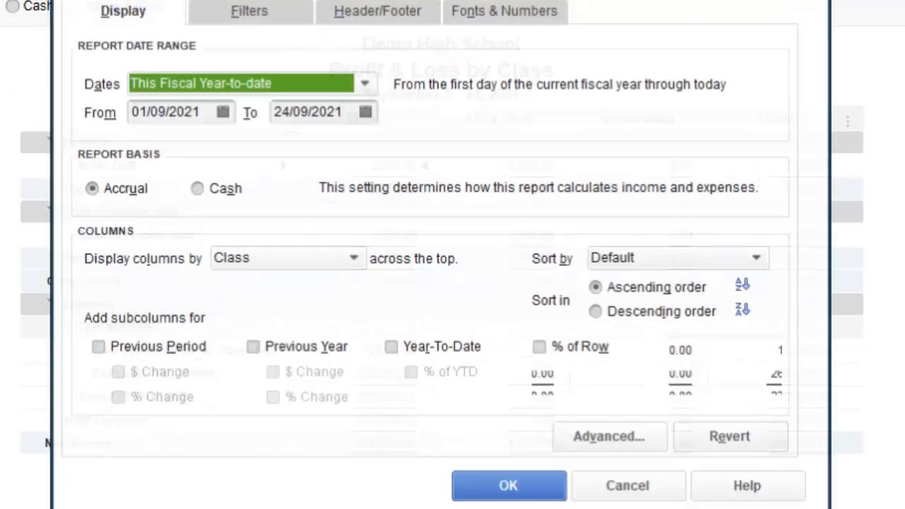
# Step: Filter the Profit & Loss by Class report to the TUCK SHOP class only
pyautogui.click(252, 11)
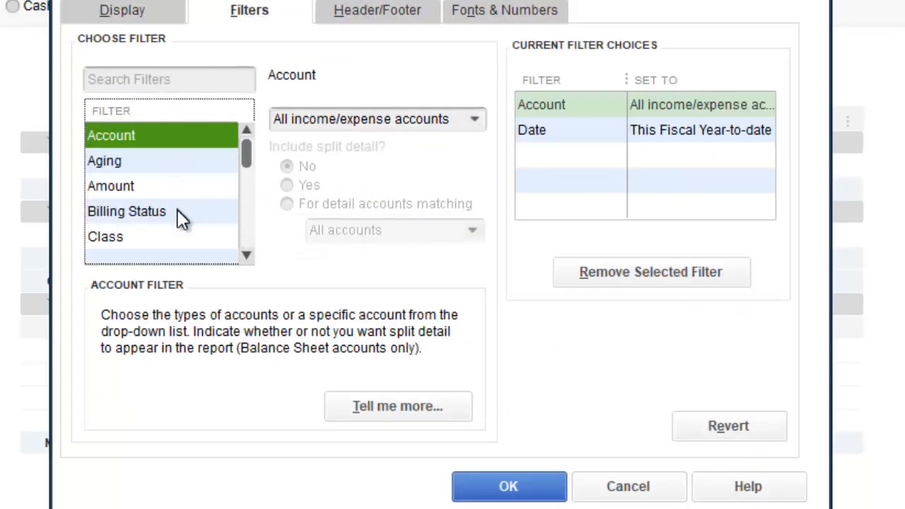
pyautogui.click(142, 239)
pyautogui.click(478, 119)
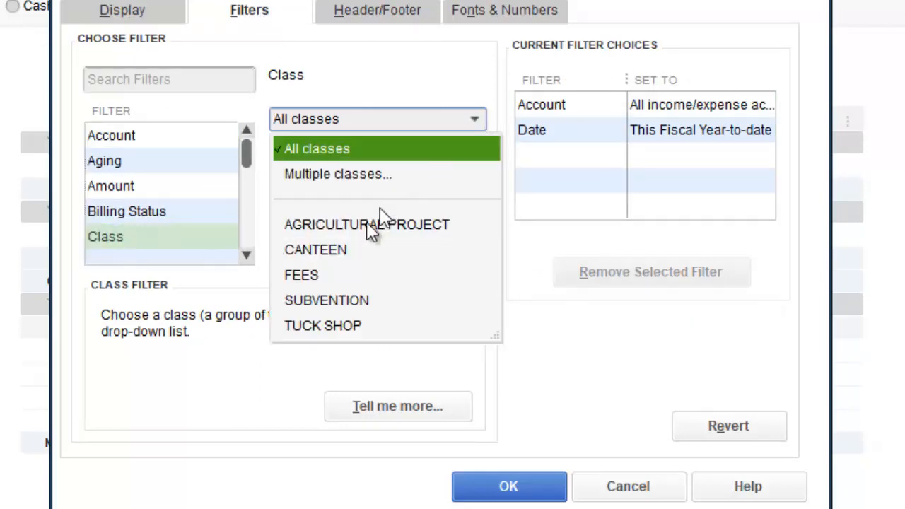
pyautogui.click(340, 326)
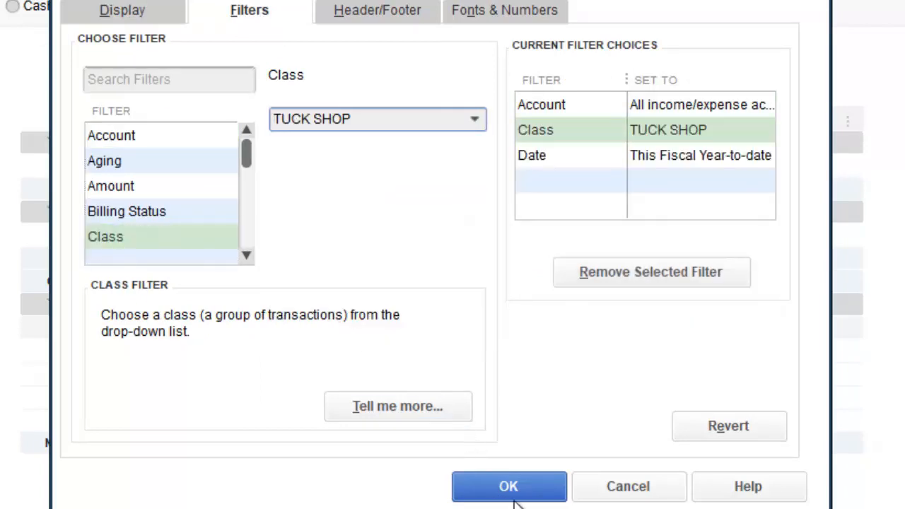
pyautogui.click(509, 491)
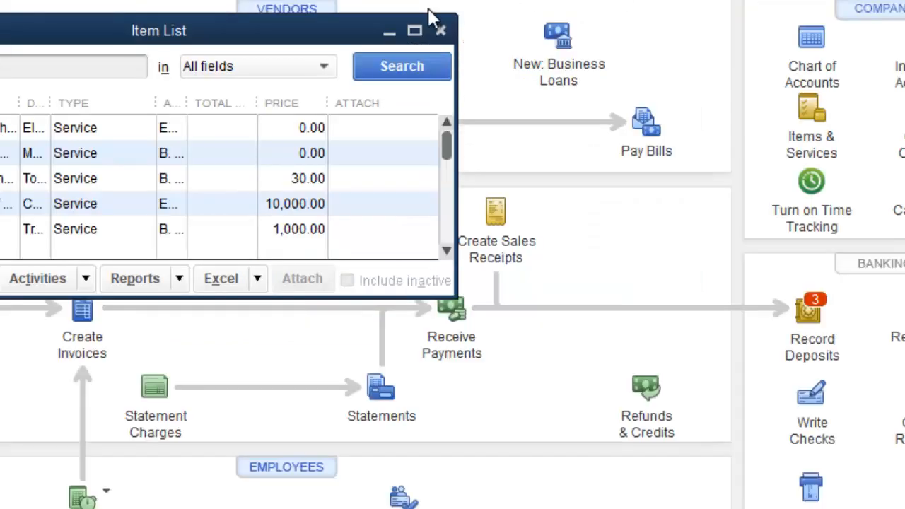
# Step: Maximize the Item List in QuickBooks and move the Magnifier window off the sidebar shortcuts
pyautogui.click(418, 31)
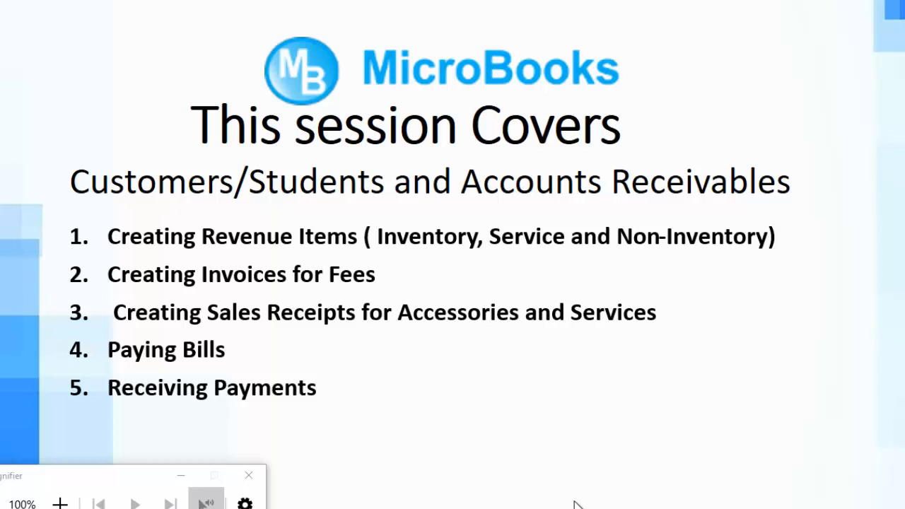
pyautogui.hotkey('alt', 'Tab')
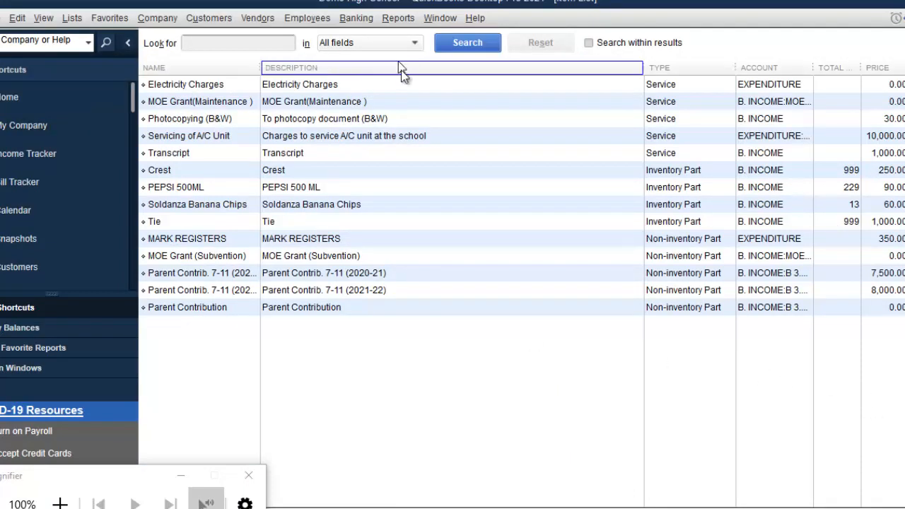
pyautogui.moveTo(116, 475); pyautogui.dragTo(530, 409)
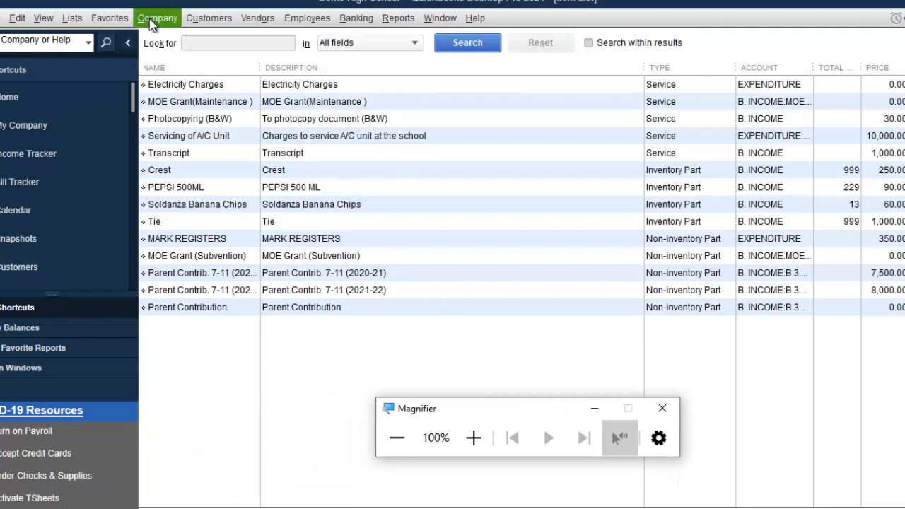
pyautogui.click(44, 100)
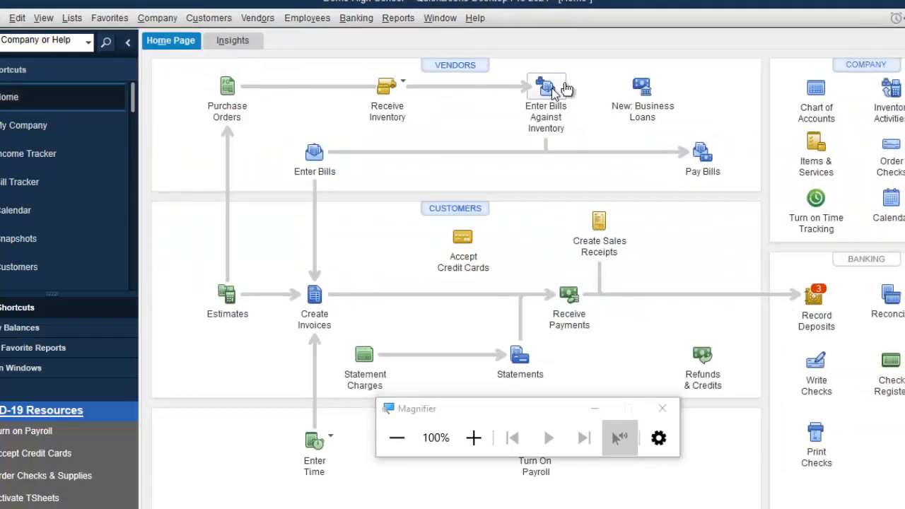
pyautogui.click(199, 24)
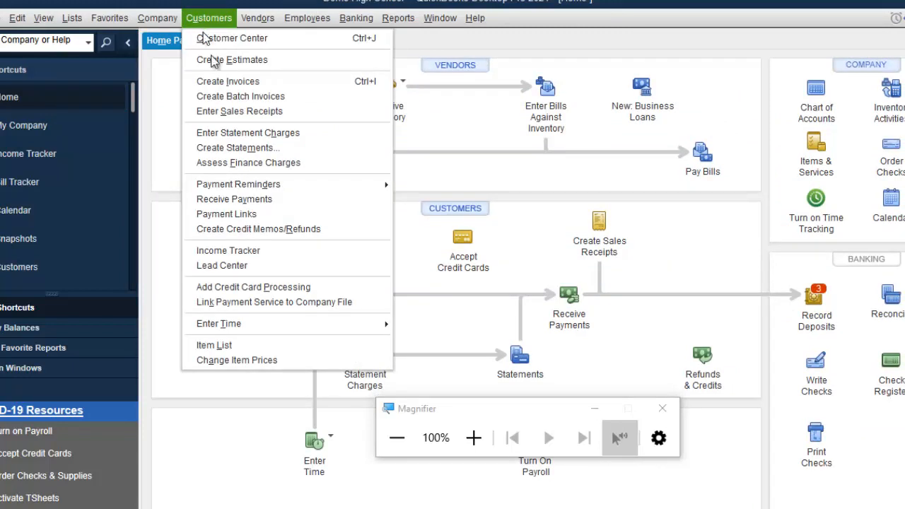
pyautogui.click(241, 201)
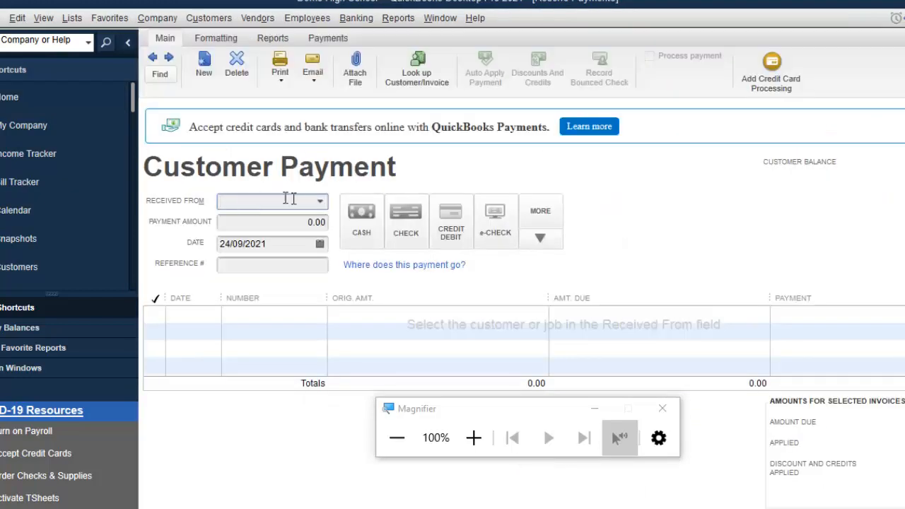
pyautogui.click(321, 203)
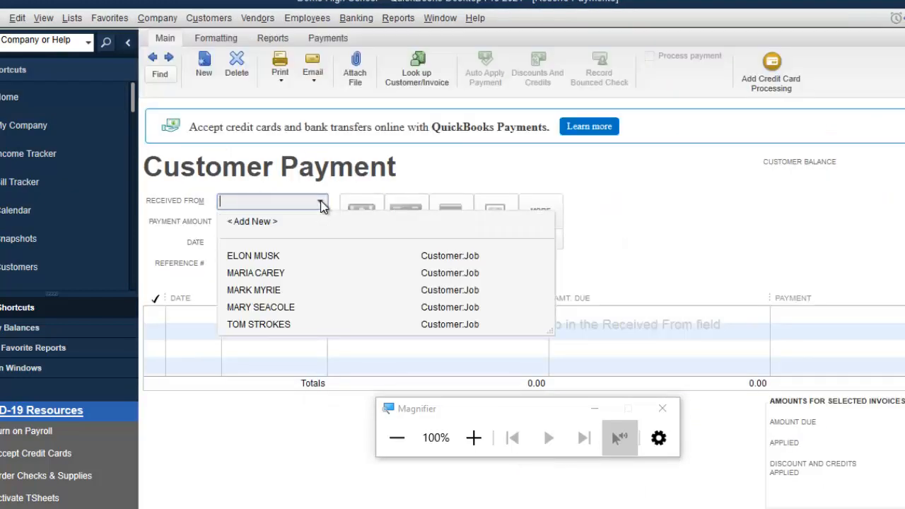
pyautogui.click(272, 291)
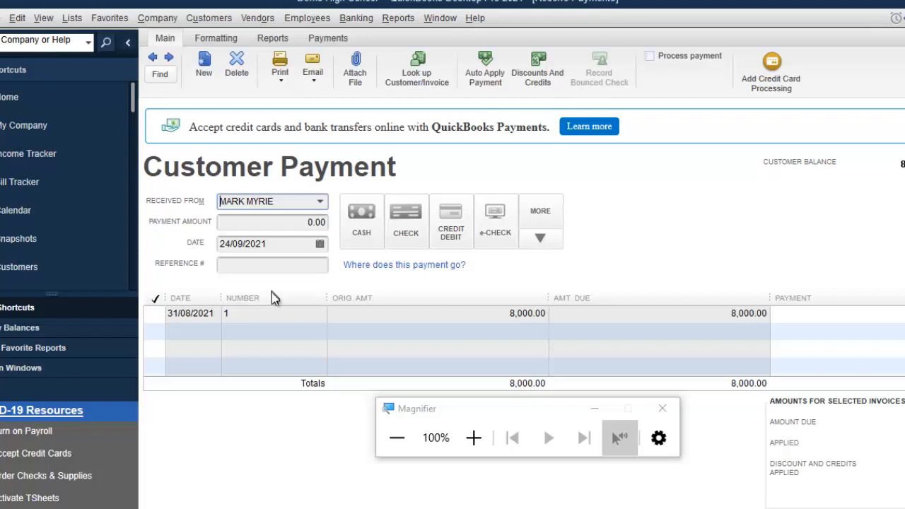
pyautogui.moveTo(445, 403); pyautogui.dragTo(408, 460)
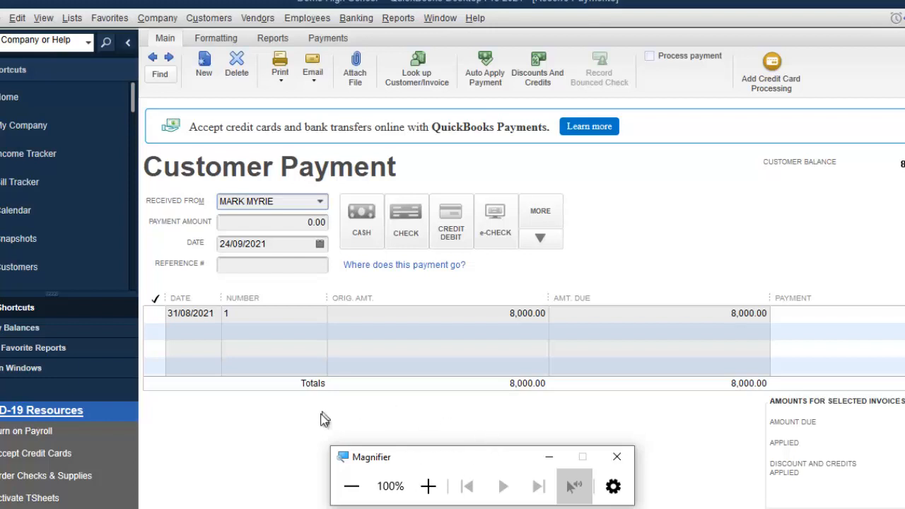
pyautogui.click(291, 222)
pyautogui.write('800')
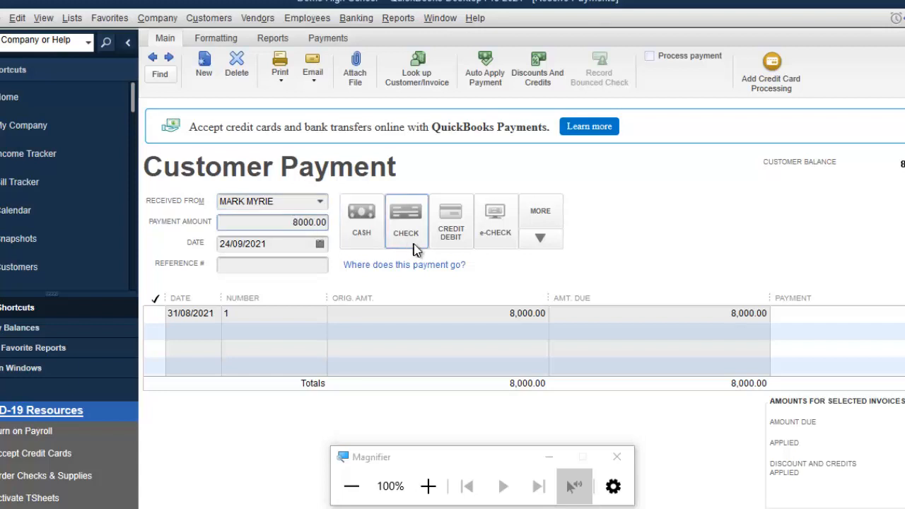
pyautogui.click(366, 235)
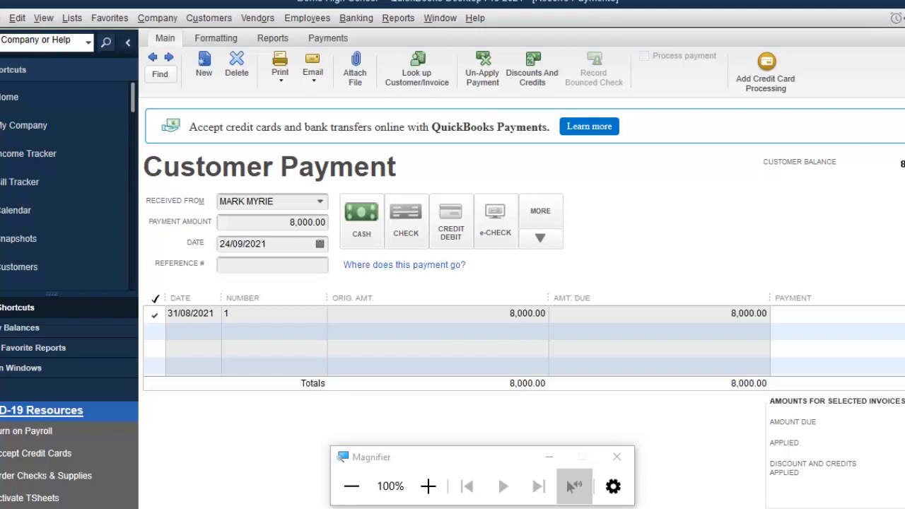
pyautogui.press('Escape')
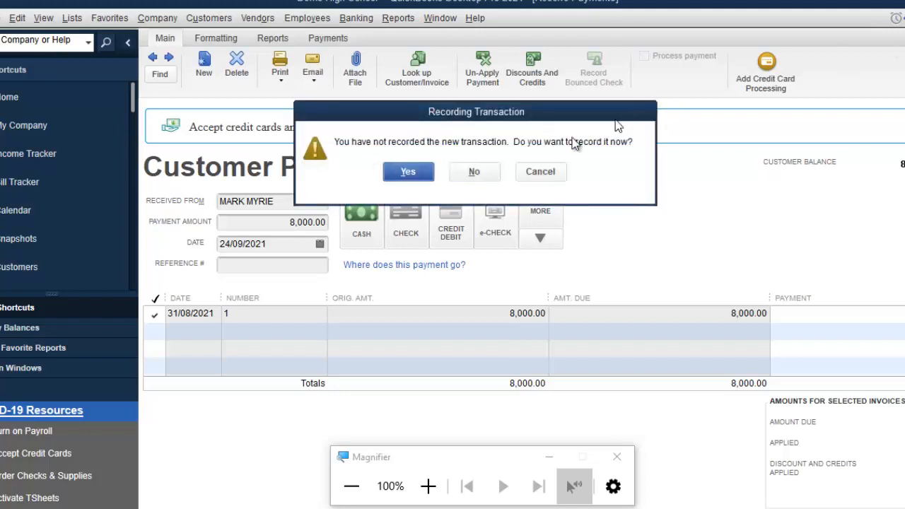
pyautogui.click(479, 173)
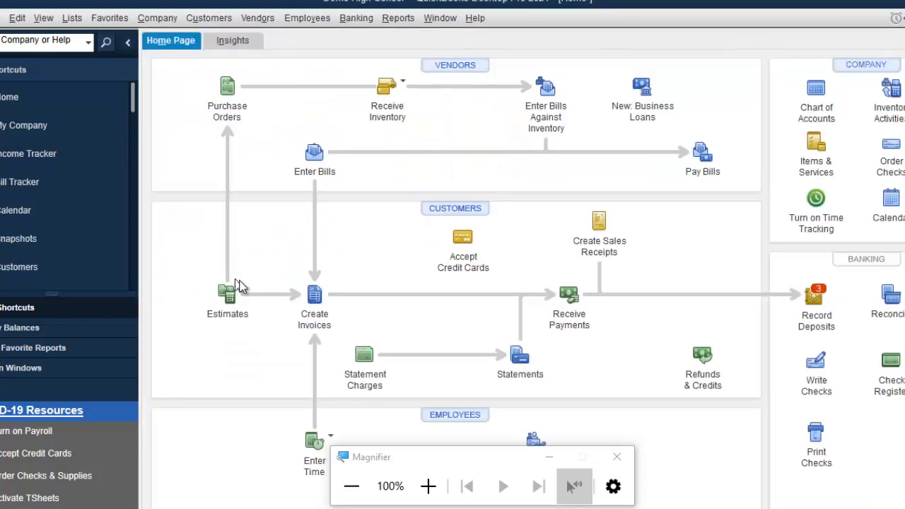
# Step: Open the Chart of Accounts and review the receipts in the Undeposited Funds register, then close the register
pyautogui.click(818, 95)
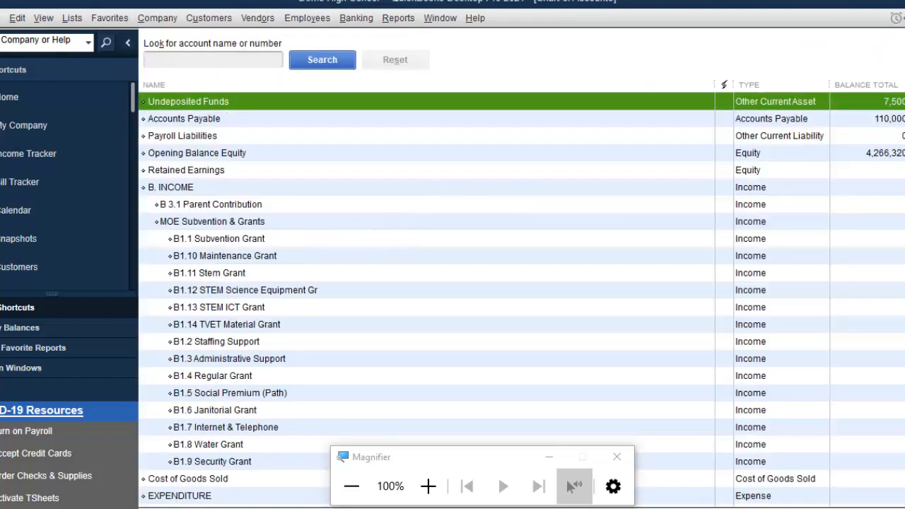
pyautogui.scroll(-5, 452, 297)
pyautogui.scroll(5, 453, 297)
pyautogui.scroll(-5, 452, 297)
pyautogui.scroll(5, 452, 297)
pyautogui.scroll(-4, 452, 297)
pyautogui.scroll(4, 452, 297)
pyautogui.scroll(1, 452, 296)
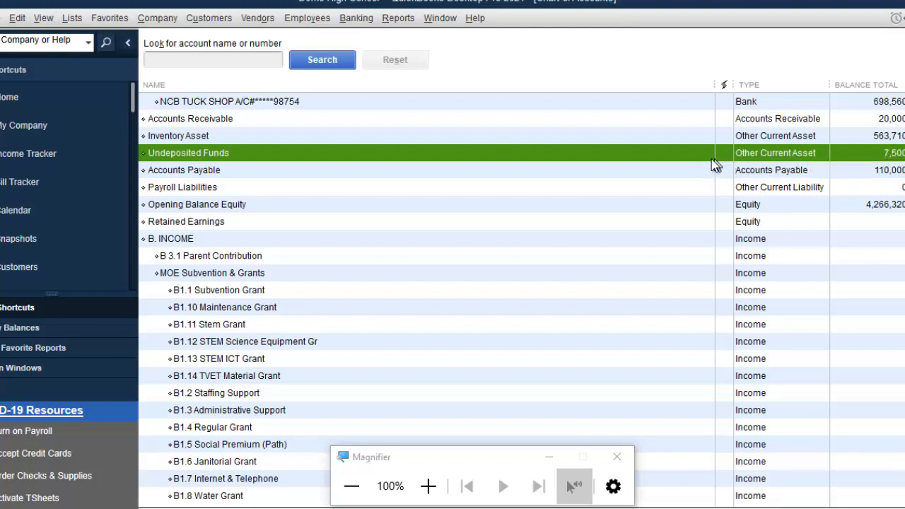
pyautogui.doubleClick(692, 156)
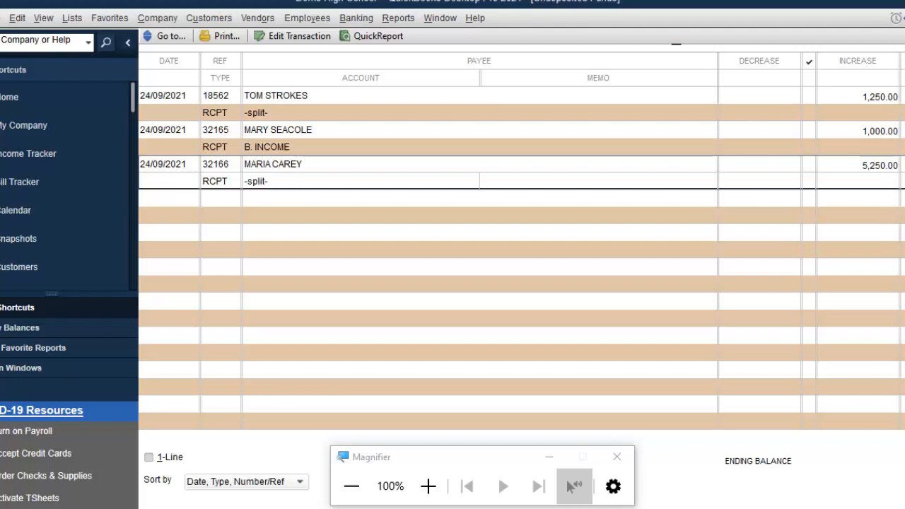
pyautogui.press('Escape')
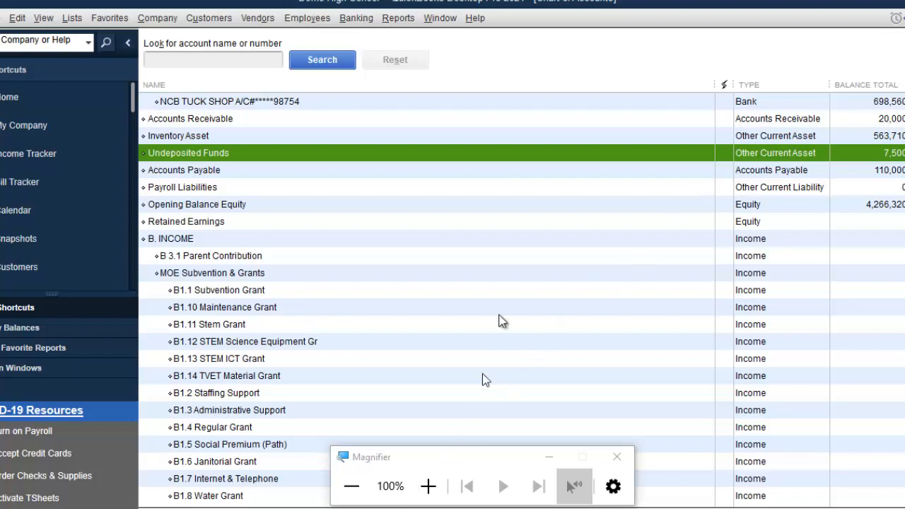
# Step: View the list of payments waiting for deposit, then close the deposit form without selecting any
pyautogui.click(363, 20)
pyautogui.click(385, 105)
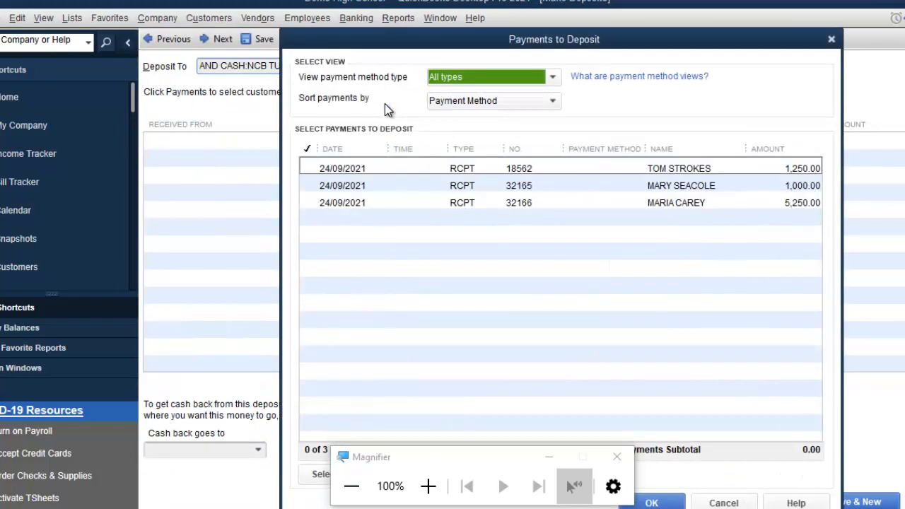
pyautogui.moveTo(474, 456); pyautogui.dragTo(65, 423)
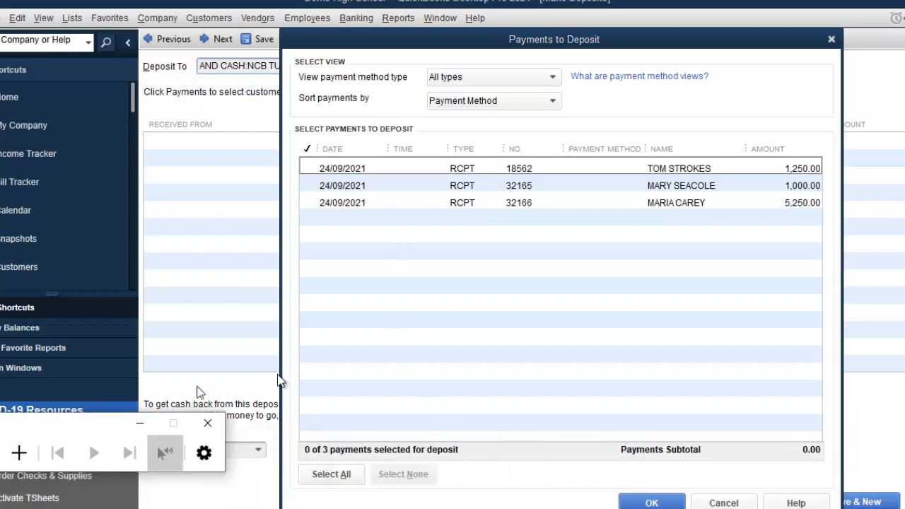
pyautogui.click(831, 39)
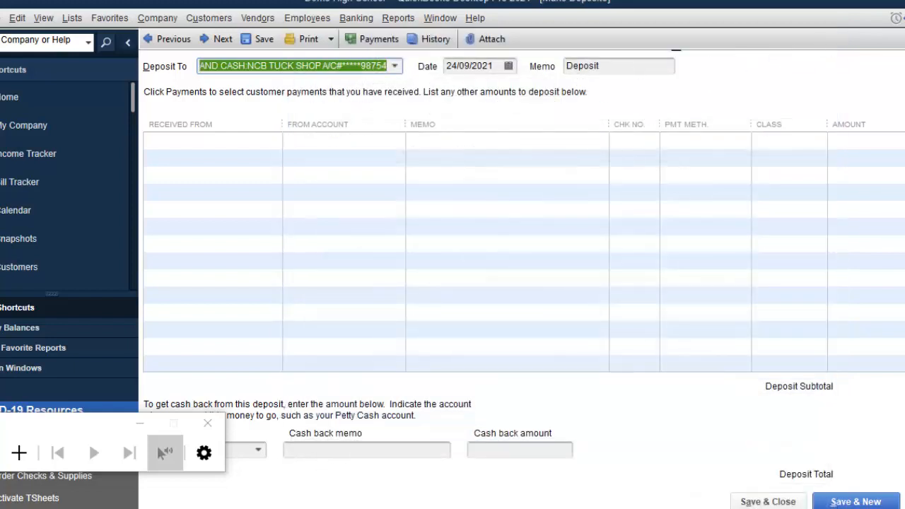
pyautogui.click(904, 19)
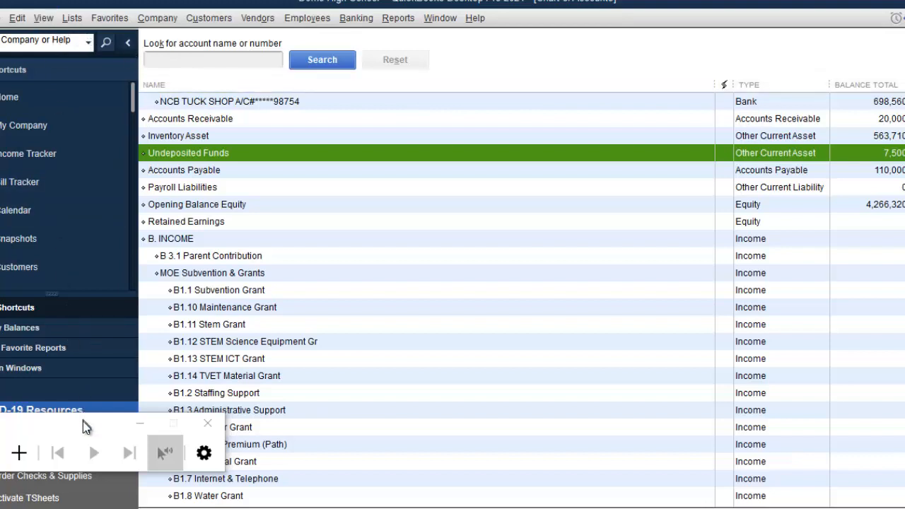
# Step: Turn off Use Undeposited Funds as a default deposit to account in the company's Payments preferences and save the change
pyautogui.moveTo(82, 422); pyautogui.dragTo(528, 380)
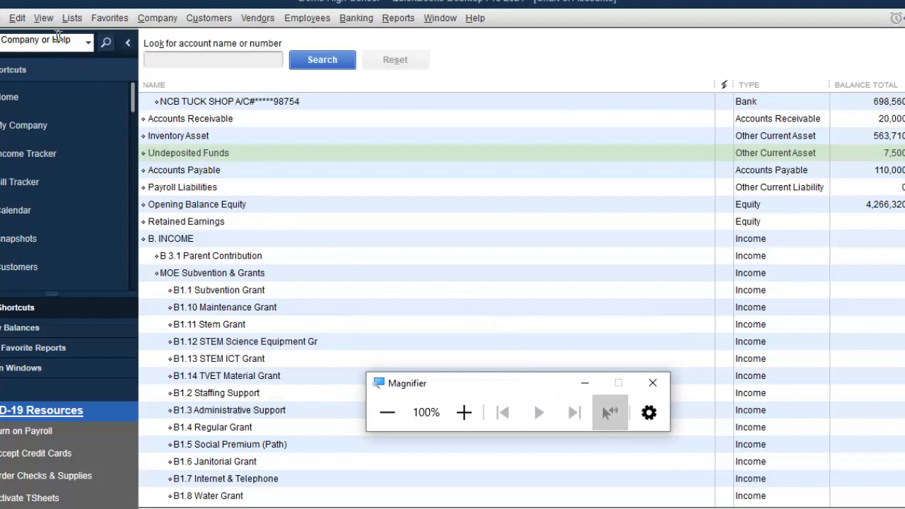
pyautogui.click(18, 20)
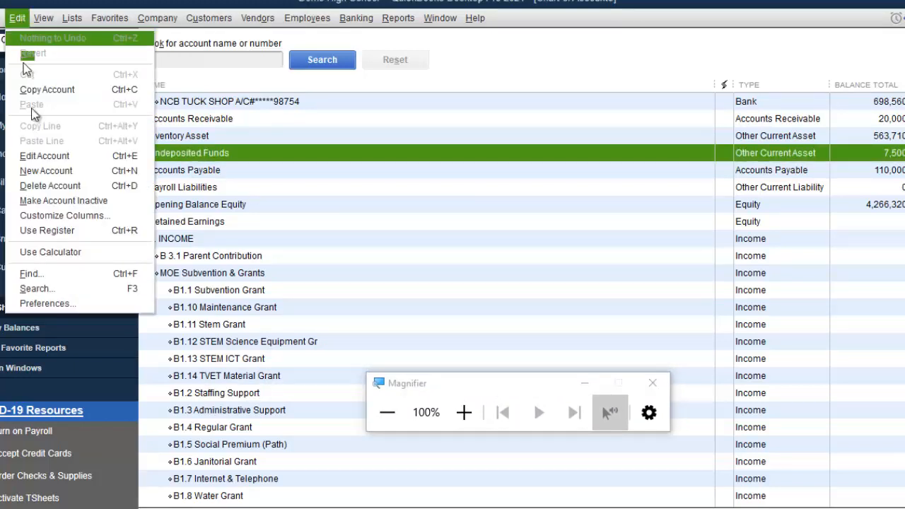
pyautogui.click(46, 303)
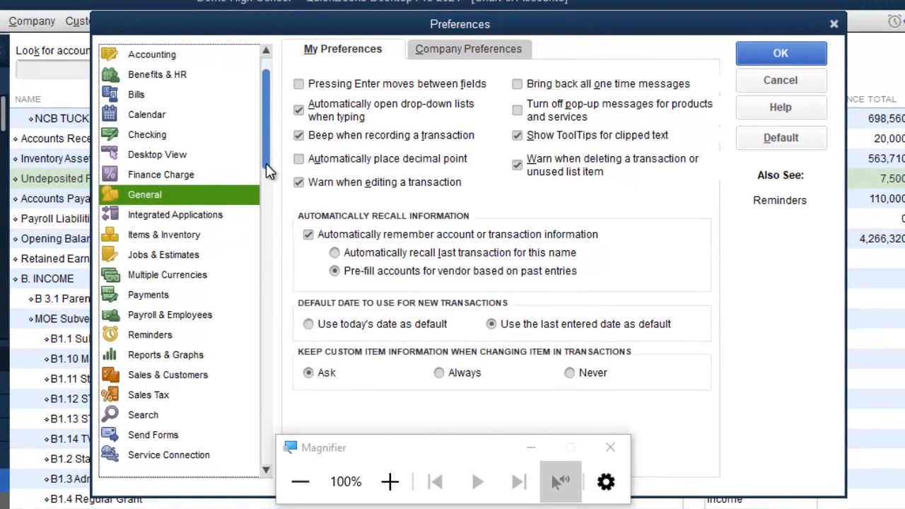
pyautogui.click(159, 298)
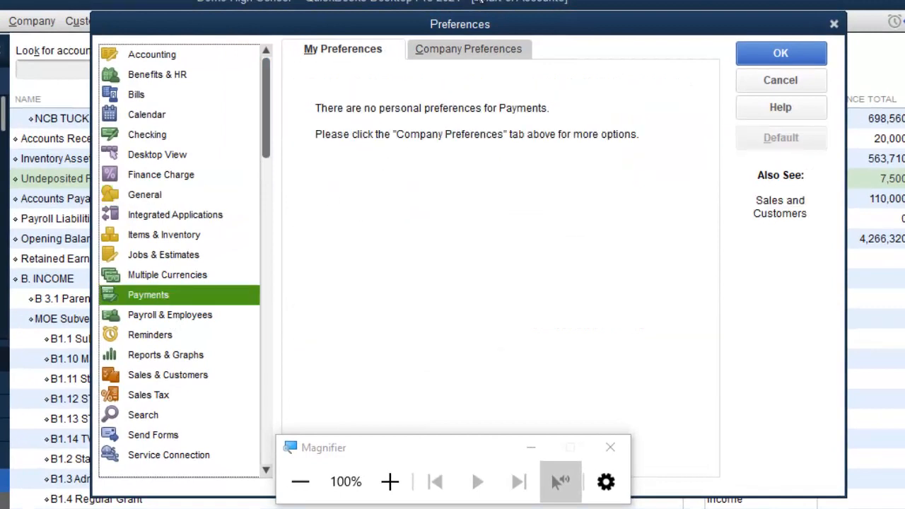
pyautogui.click(461, 49)
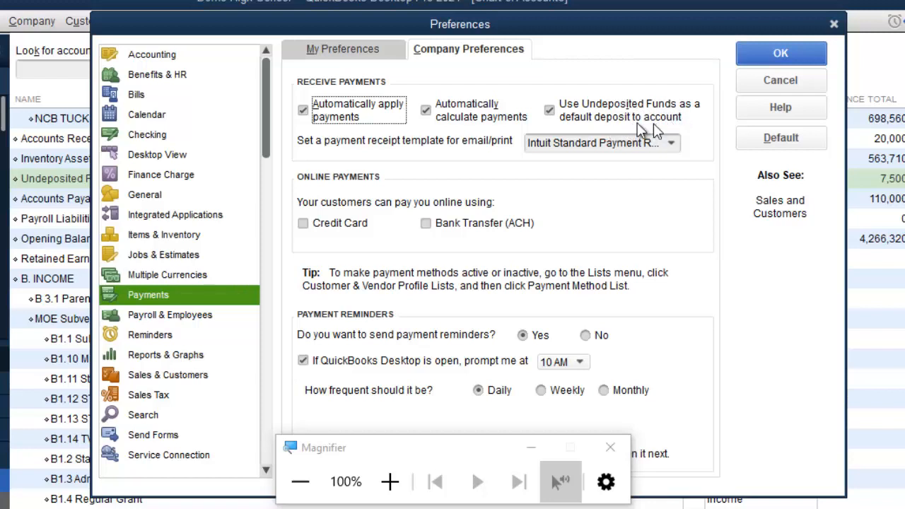
pyautogui.click(550, 113)
pyautogui.click(801, 57)
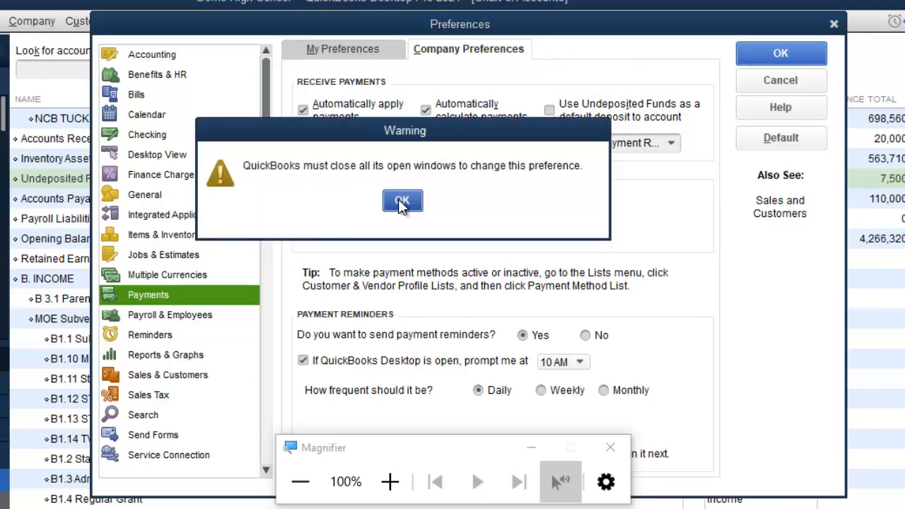
pyautogui.click(401, 202)
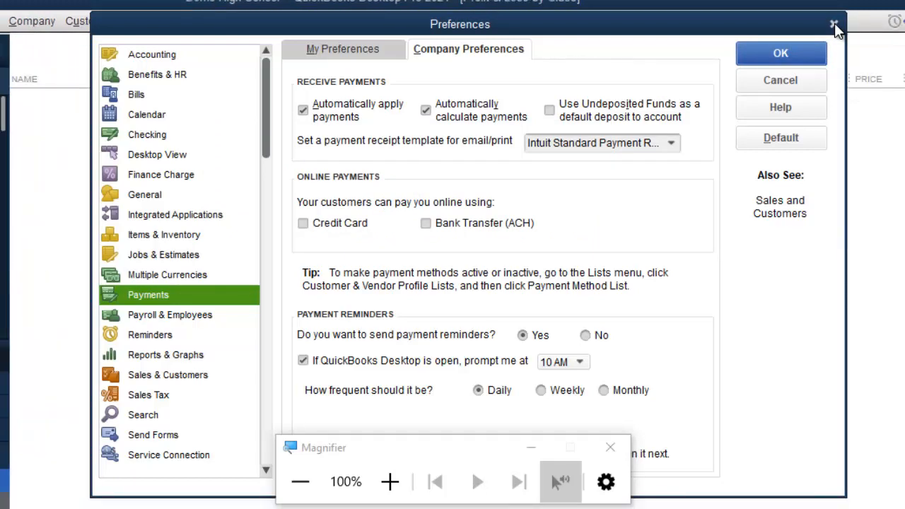
pyautogui.click(505, 283)
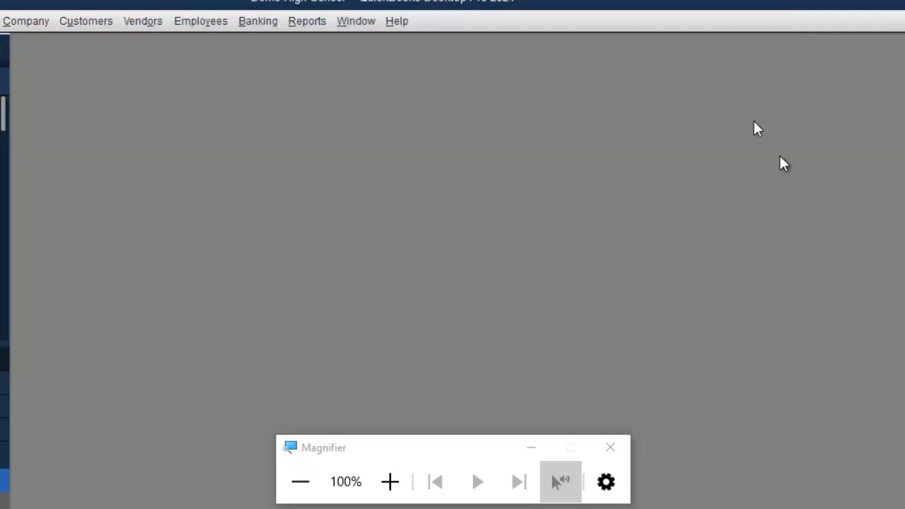
# Step: Start a new customer payment for the customer who owes invoice 1 dated 31/08/2021
pyautogui.moveTo(401, 441); pyautogui.dragTo(162, 508)
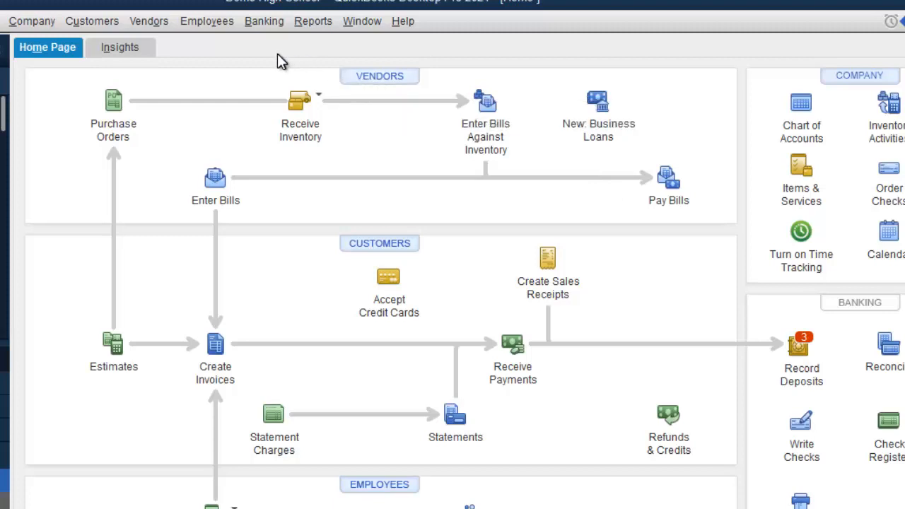
pyautogui.click(104, 22)
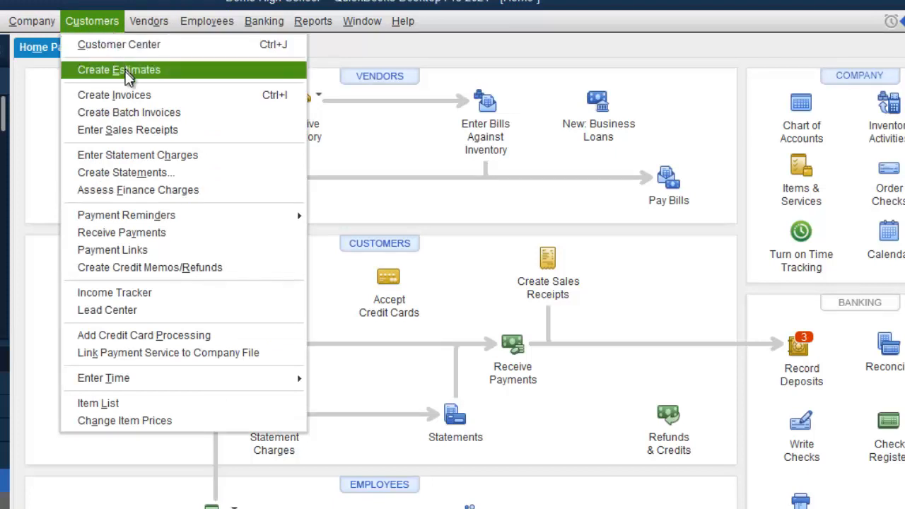
pyautogui.click(151, 241)
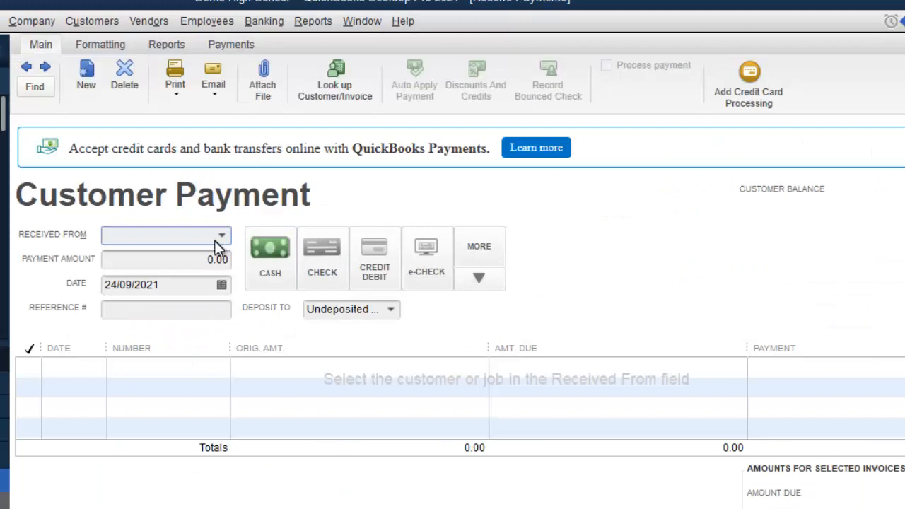
pyautogui.click(224, 237)
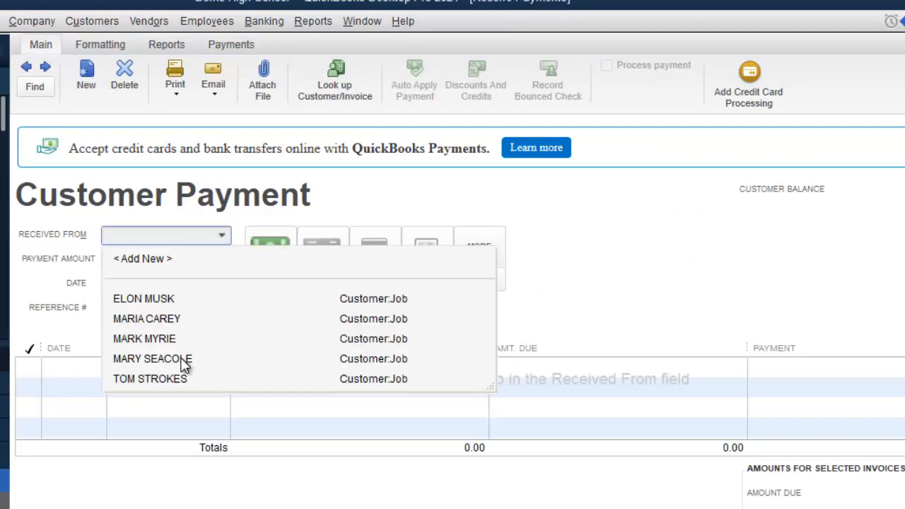
pyautogui.click(145, 339)
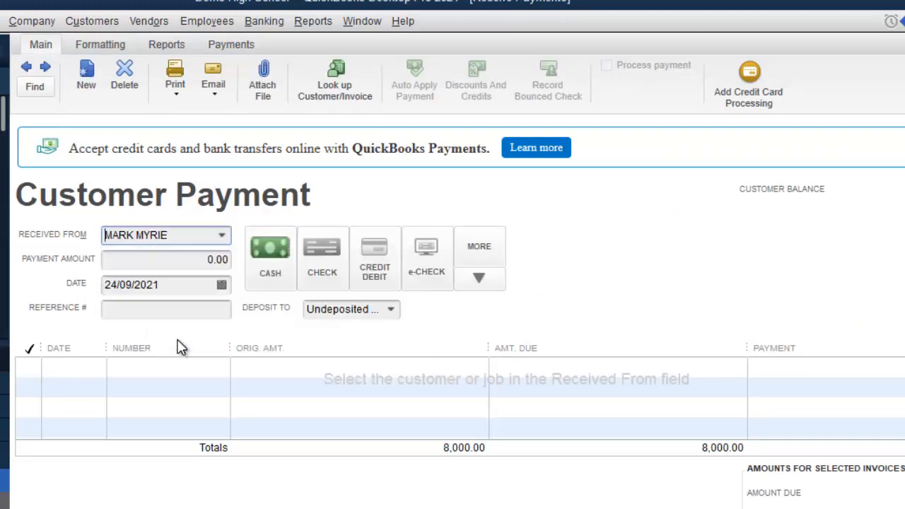
# Step: Set the payment amount to 8,000.00, deposit it to the NCB FEES bank account, and save the payment
pyautogui.click(209, 262)
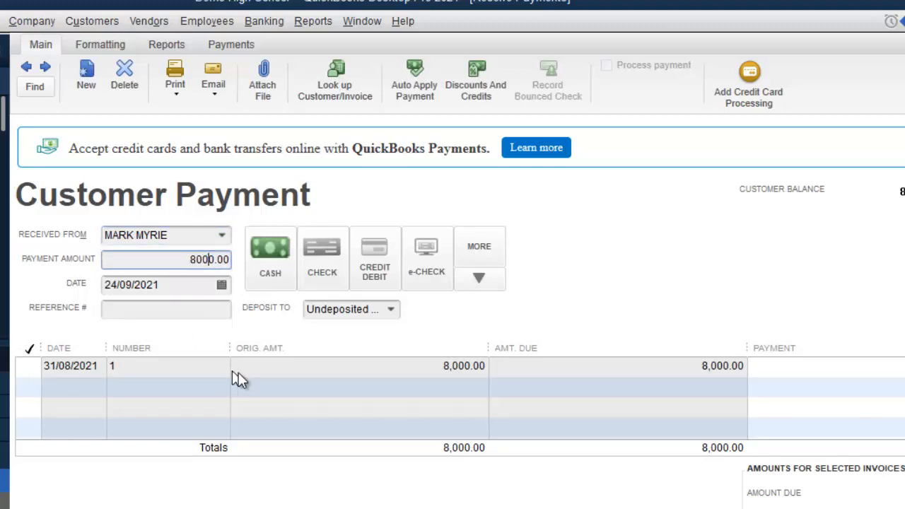
pyautogui.click(391, 311)
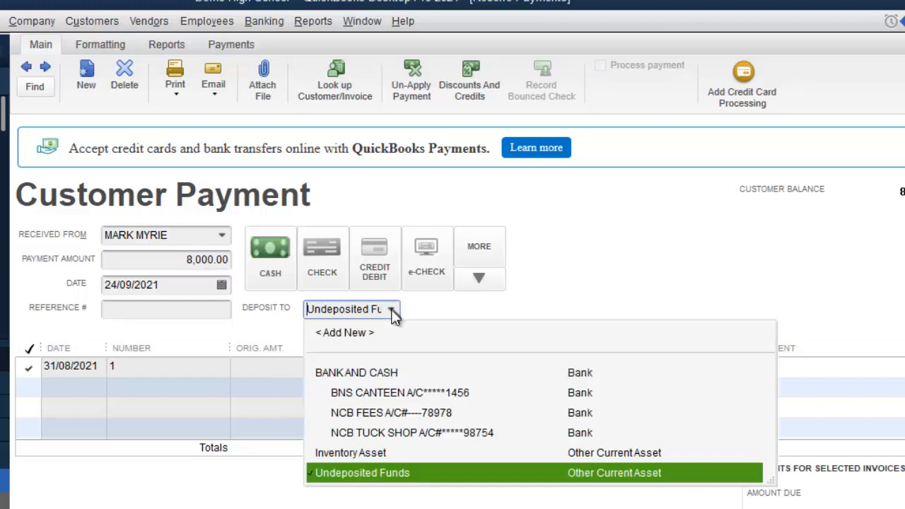
pyautogui.click(392, 417)
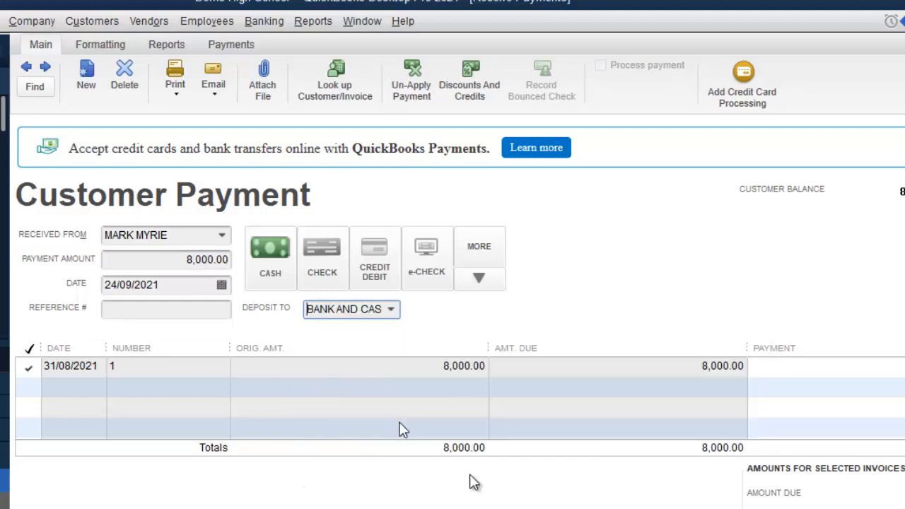
pyautogui.hotkey('alt', 'a')
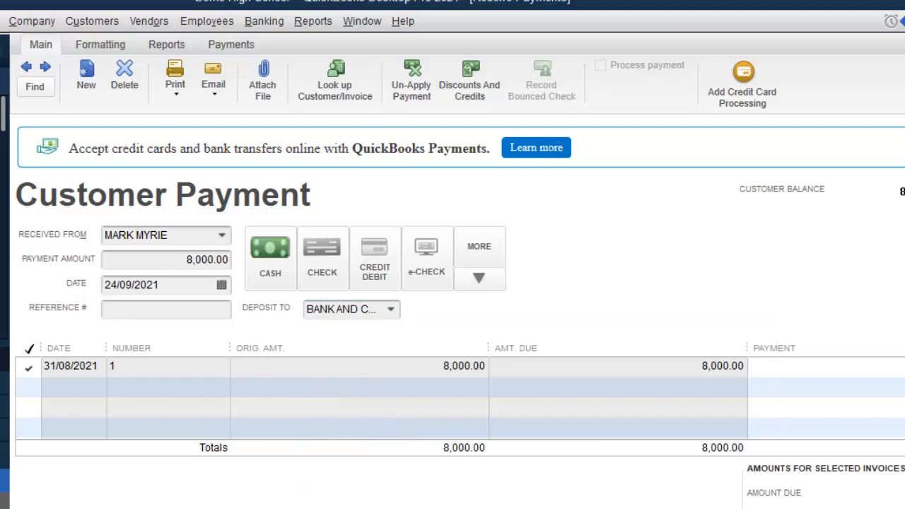
# Step: From the NCB FEES account register, open the 24/09/2021 customer payment, set its reference number to 065, and record the change
pyautogui.click(801, 106)
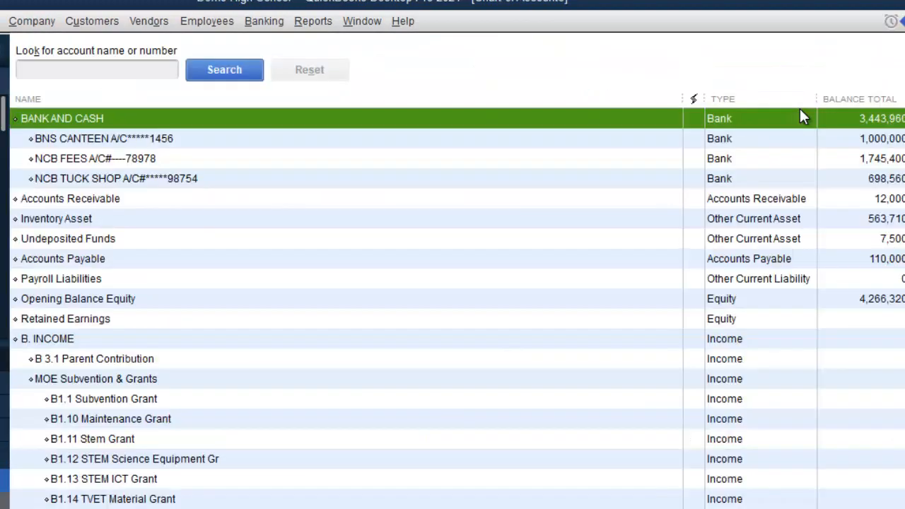
pyautogui.doubleClick(216, 159)
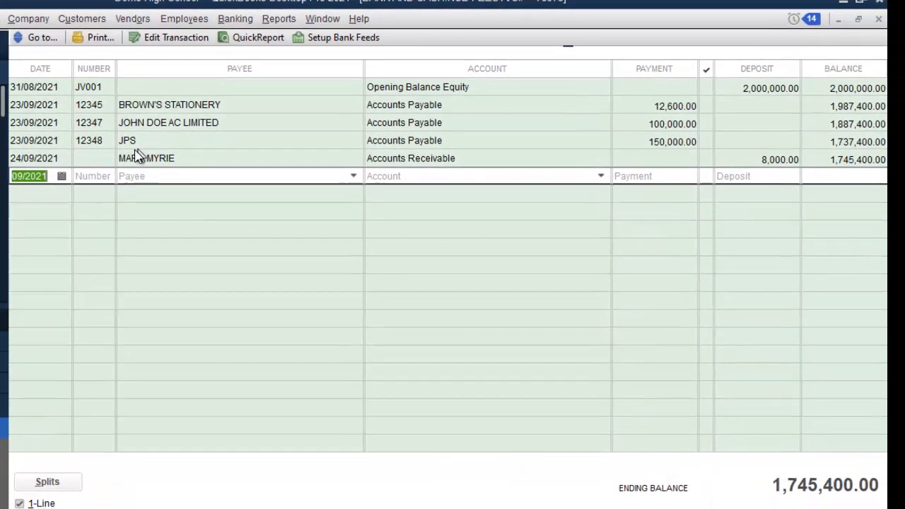
pyautogui.doubleClick(101, 160)
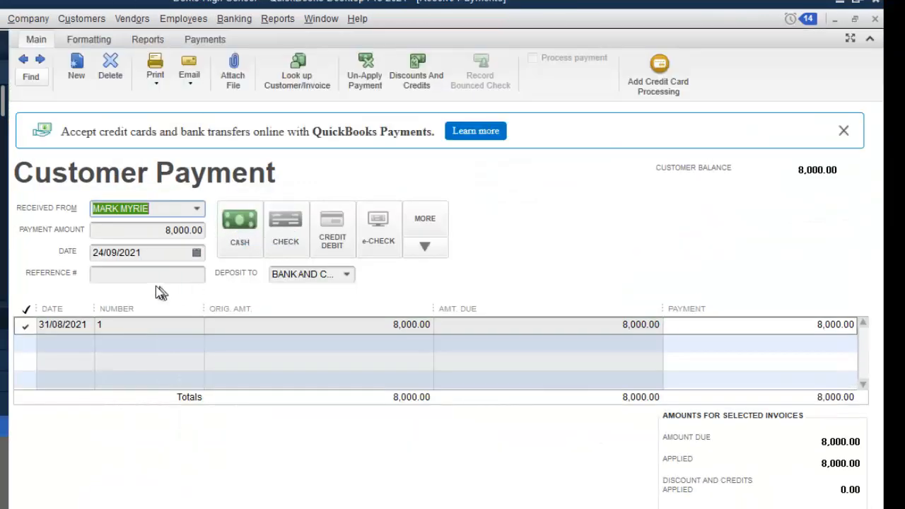
pyautogui.click(146, 275)
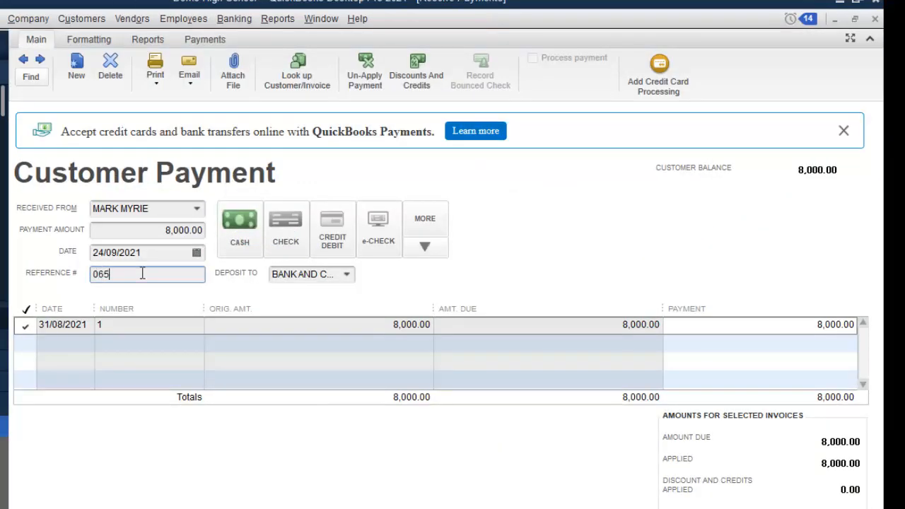
pyautogui.click(690, 507)
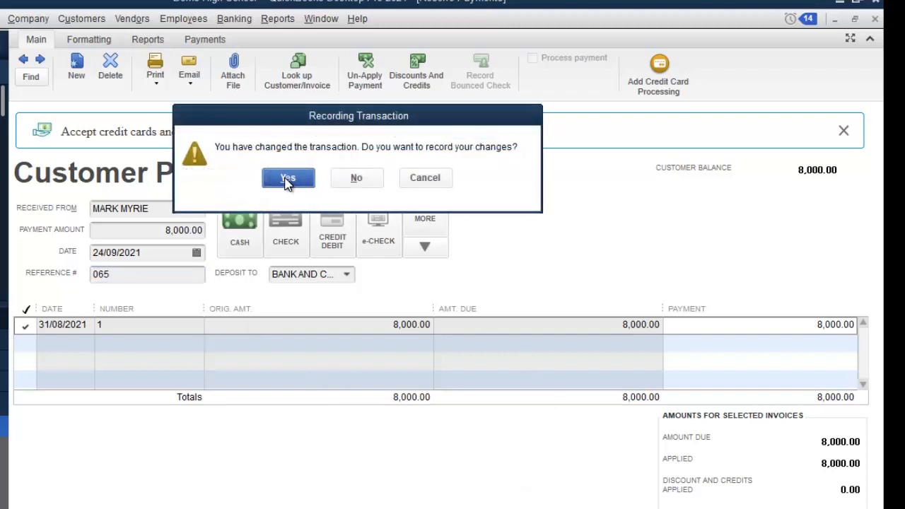
pyautogui.click(287, 179)
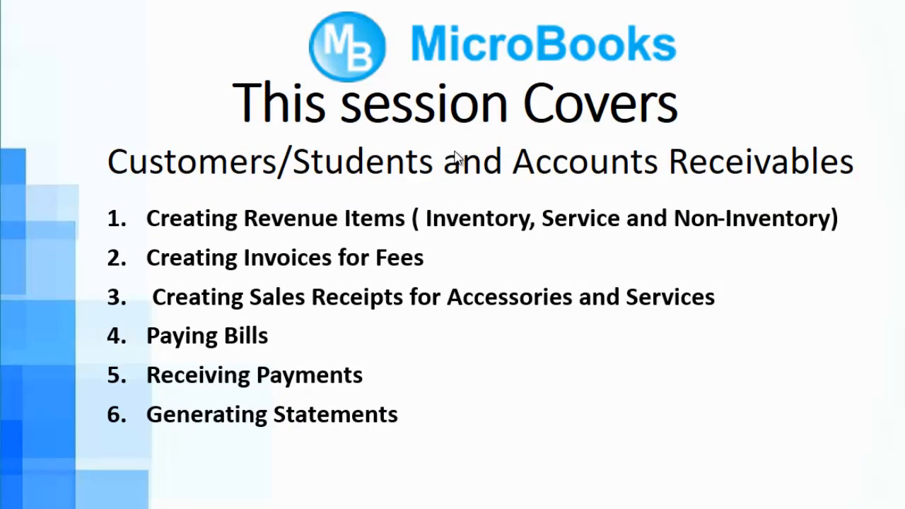
# Step: Start creating customer statements and preview them for all customers for the period 25/08/2021 to 24/09/2021
pyautogui.click(455, 151)
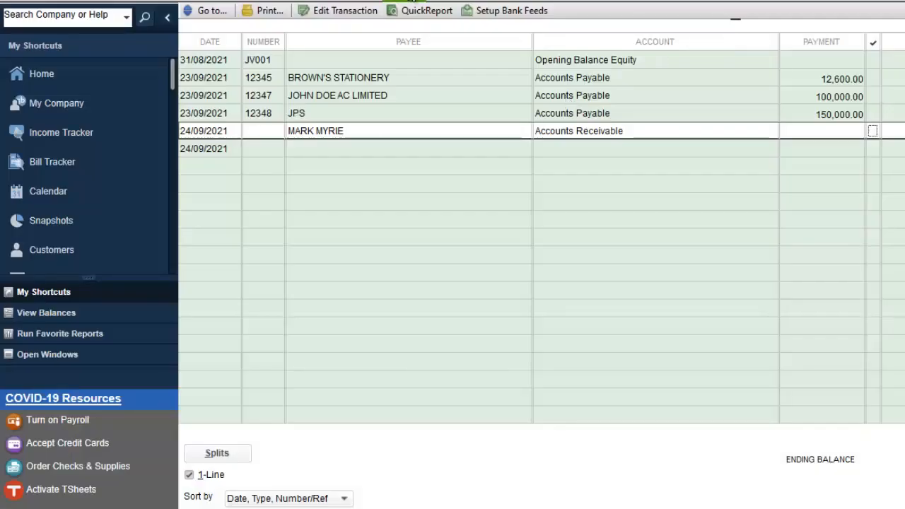
pyautogui.click(445, 2)
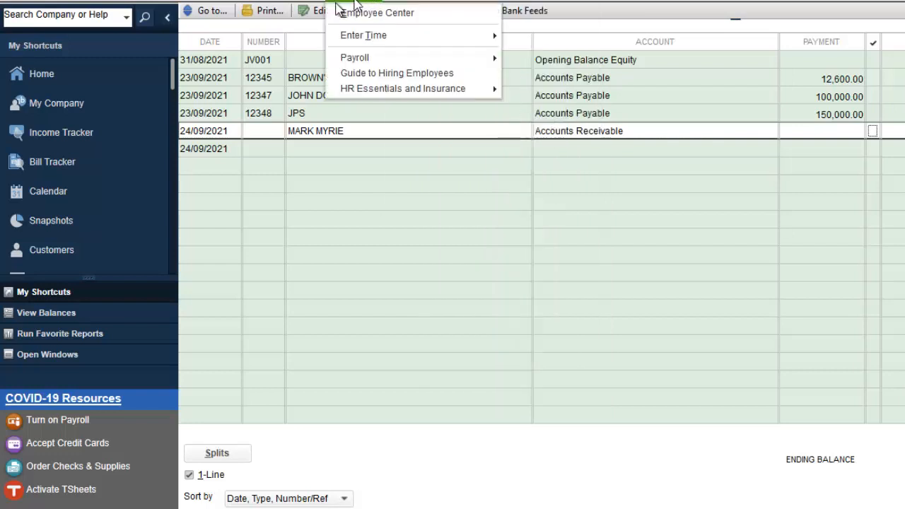
pyautogui.moveTo(262, 2)
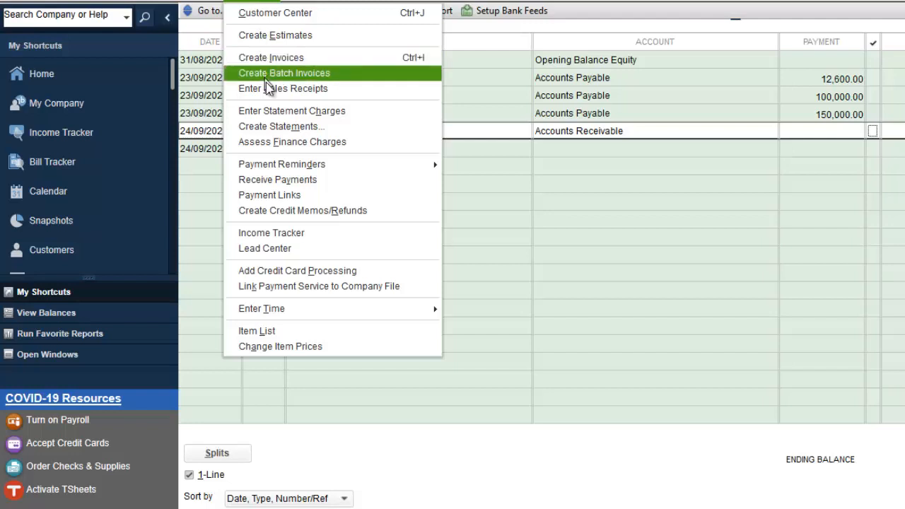
pyautogui.click(273, 125)
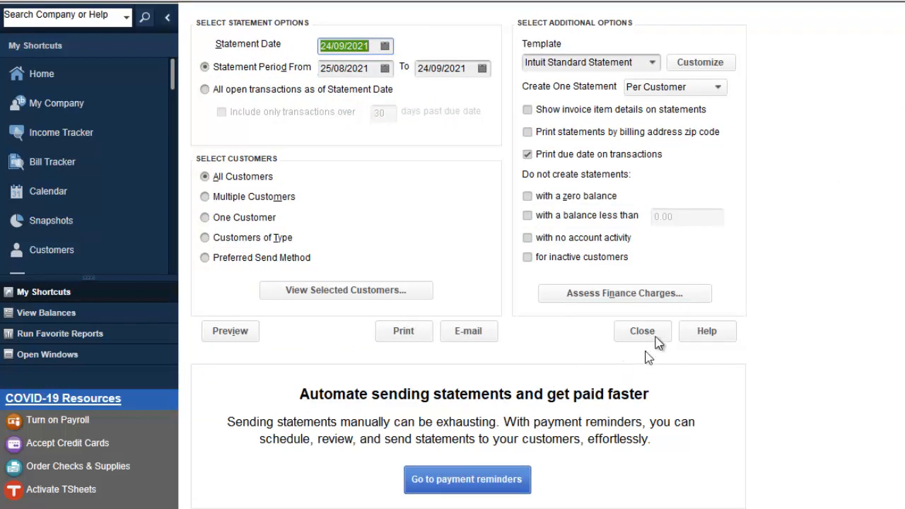
pyautogui.click(230, 333)
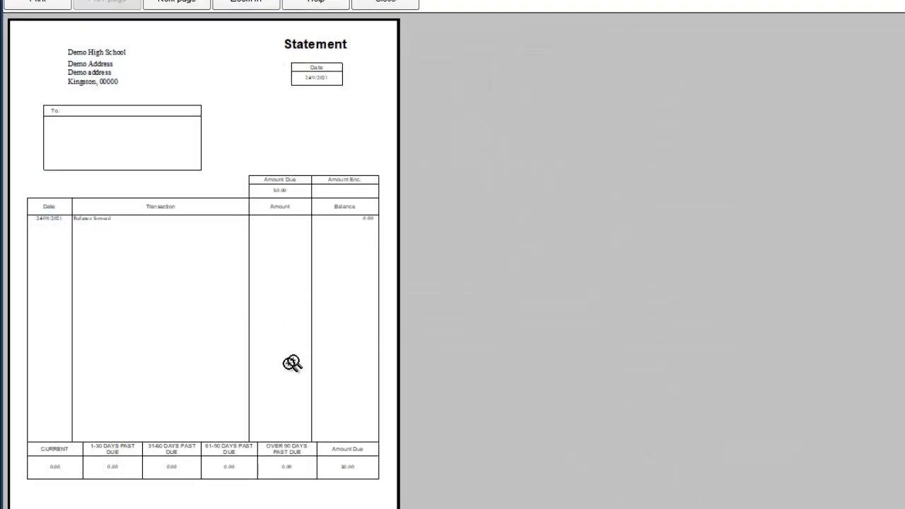
# Step: Examine the first previewed statement up close, including its addressee, transaction and balance sections
pyautogui.click(295, 361)
pyautogui.click(283, 358)
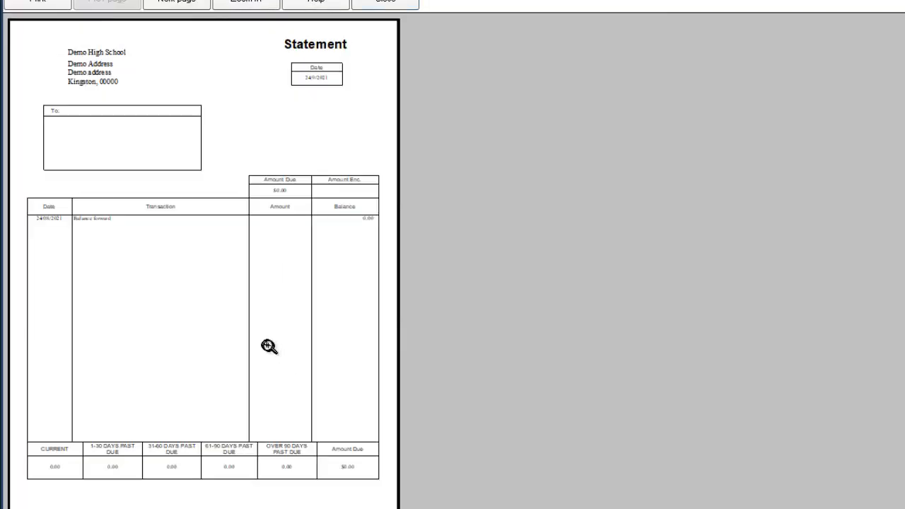
pyautogui.click(212, 313)
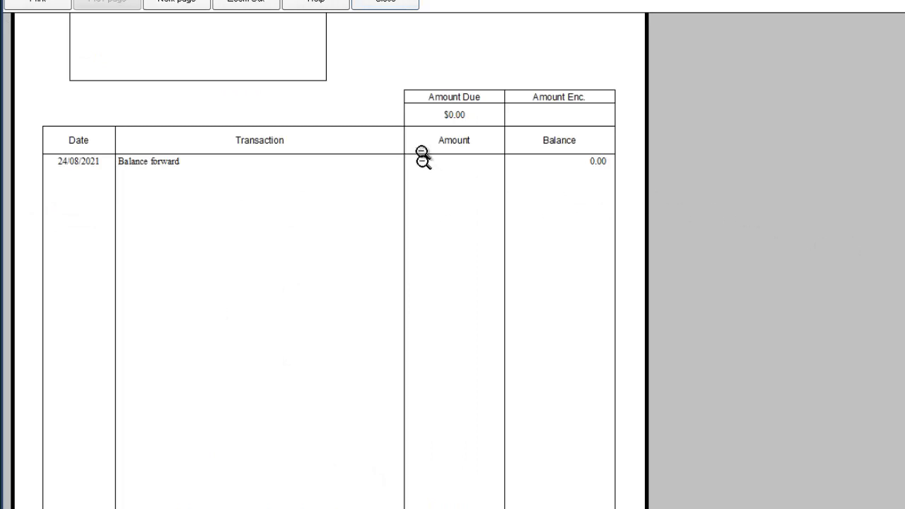
pyautogui.scroll(4, 329, 262)
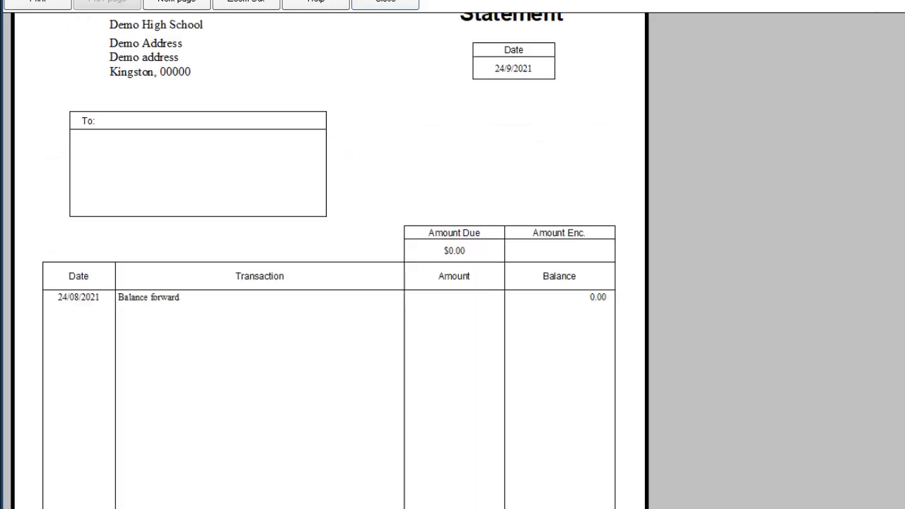
pyautogui.scroll(1, 329, 262)
pyautogui.press('Tab')
pyautogui.press('Tab')
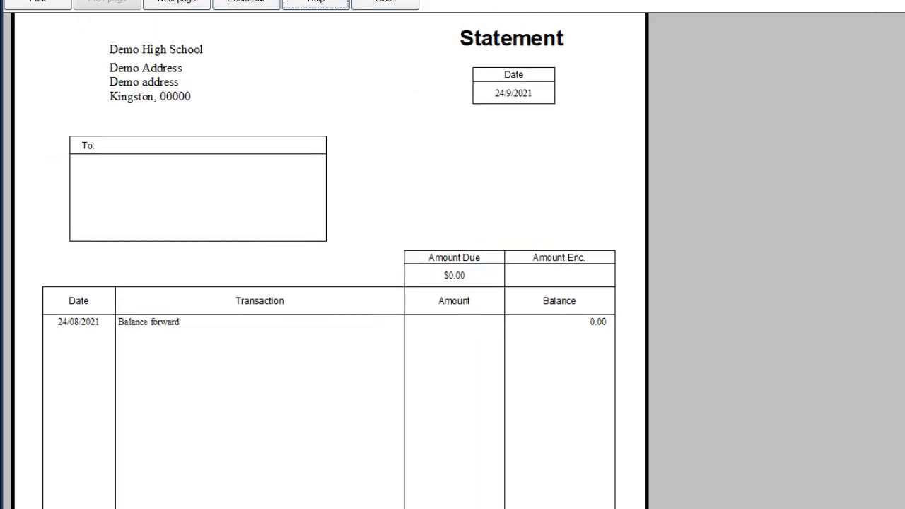
pyautogui.scroll(-3, 328, 262)
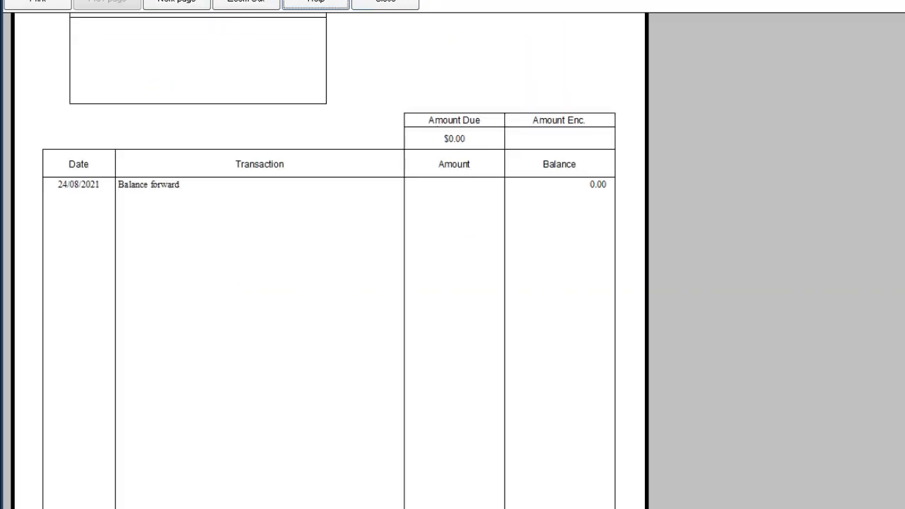
pyautogui.click(826, 278)
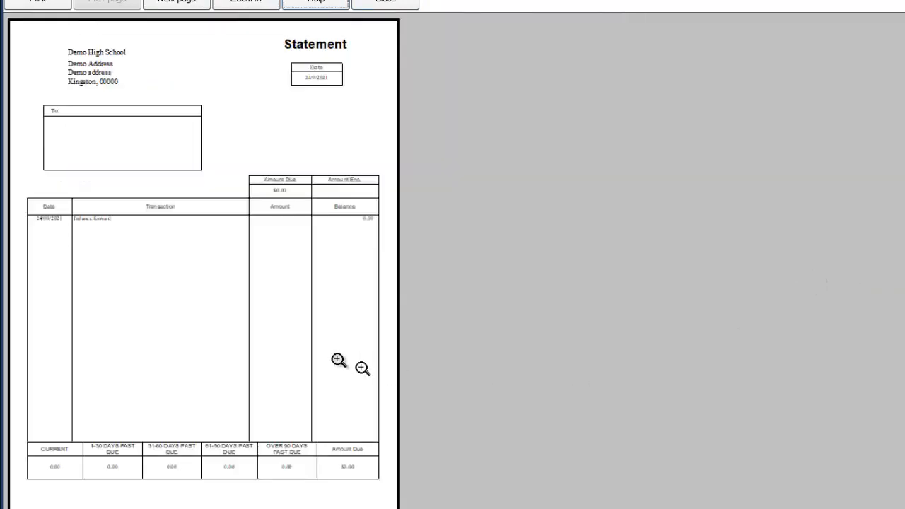
# Step: Examine the third statement's invoice and payment lines up close, then close the preview and the statements form
pyautogui.click(180, 5)
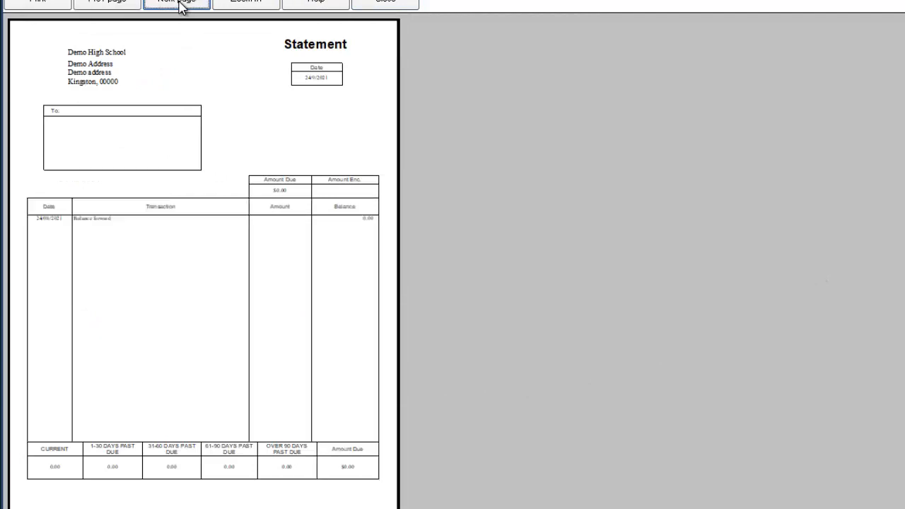
pyautogui.click(180, 4)
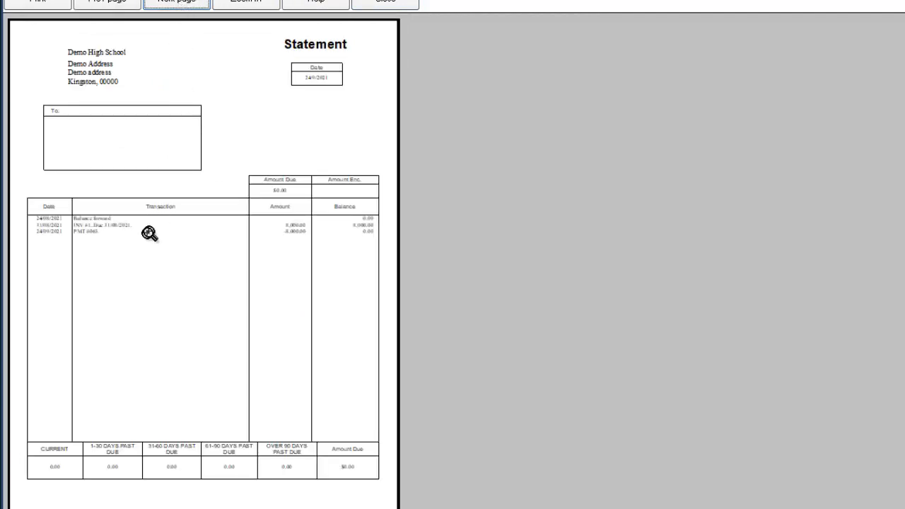
pyautogui.click(138, 253)
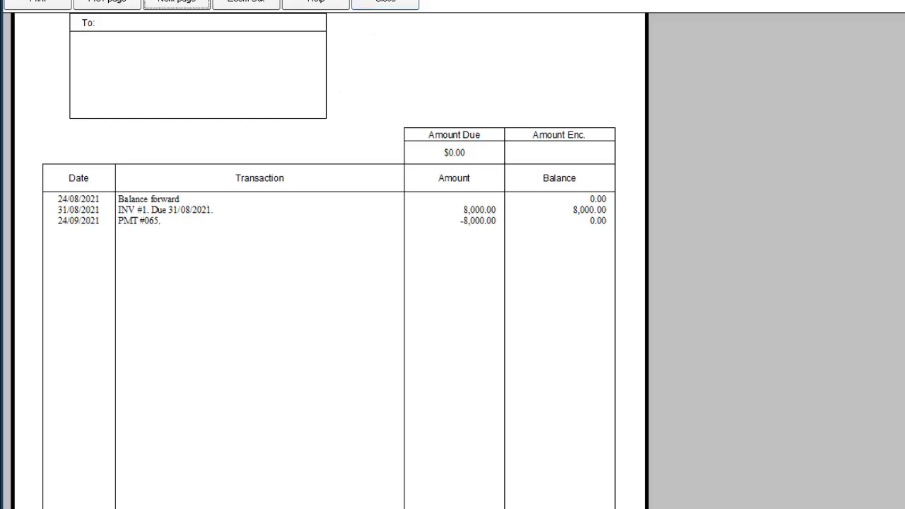
pyautogui.click(398, 2)
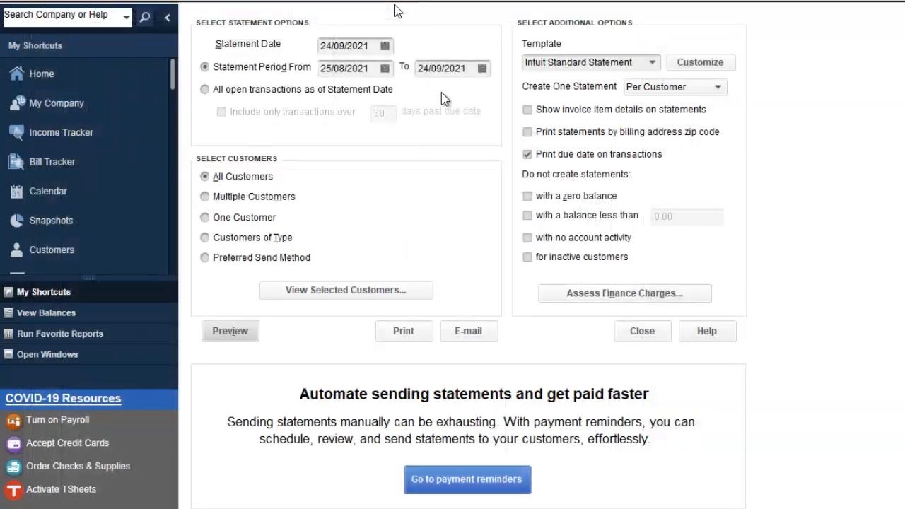
pyautogui.click(658, 338)
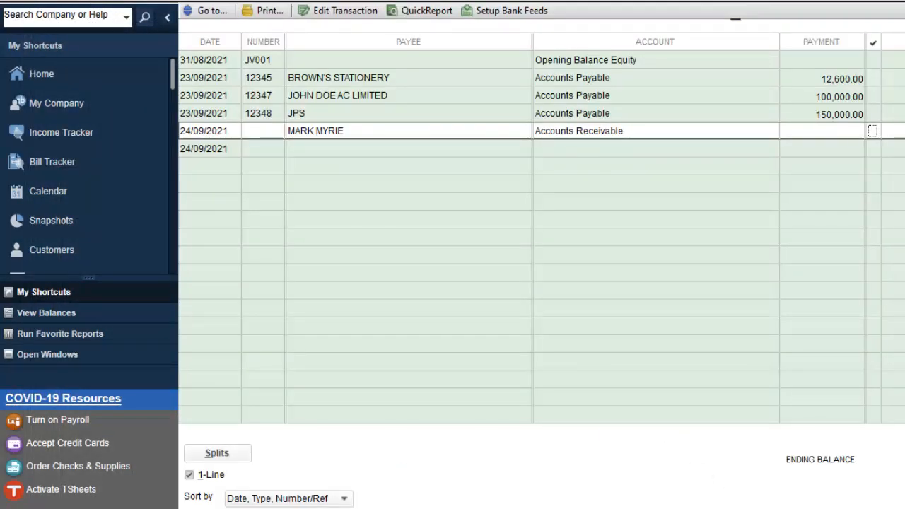